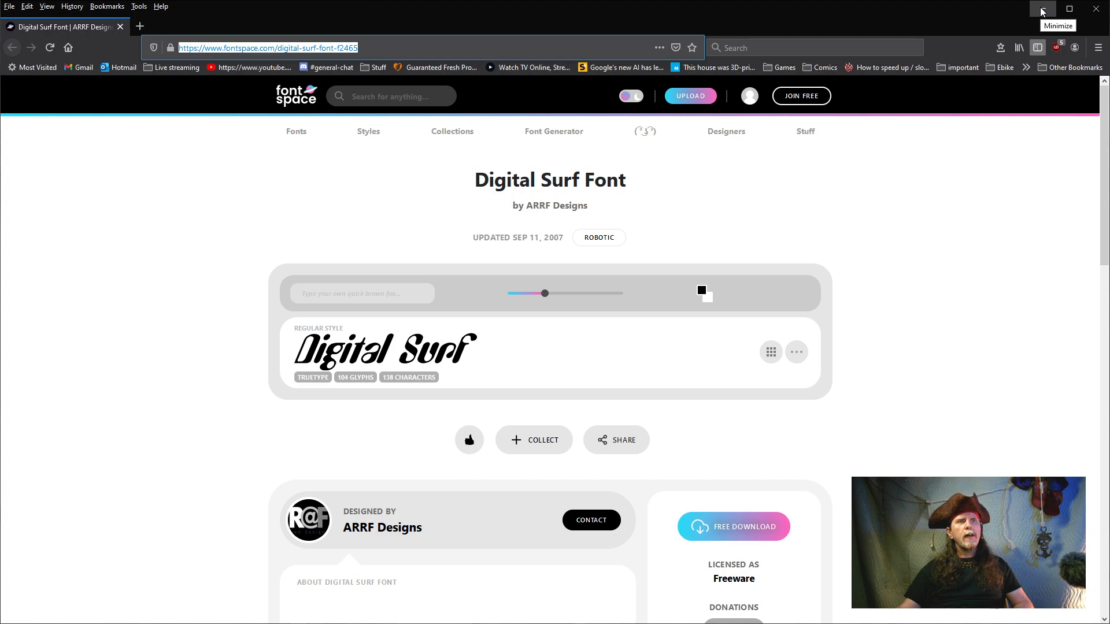
Step: Switch to the open Natron project and set the Merge5 node's mix to 0.5
click(1043, 9)
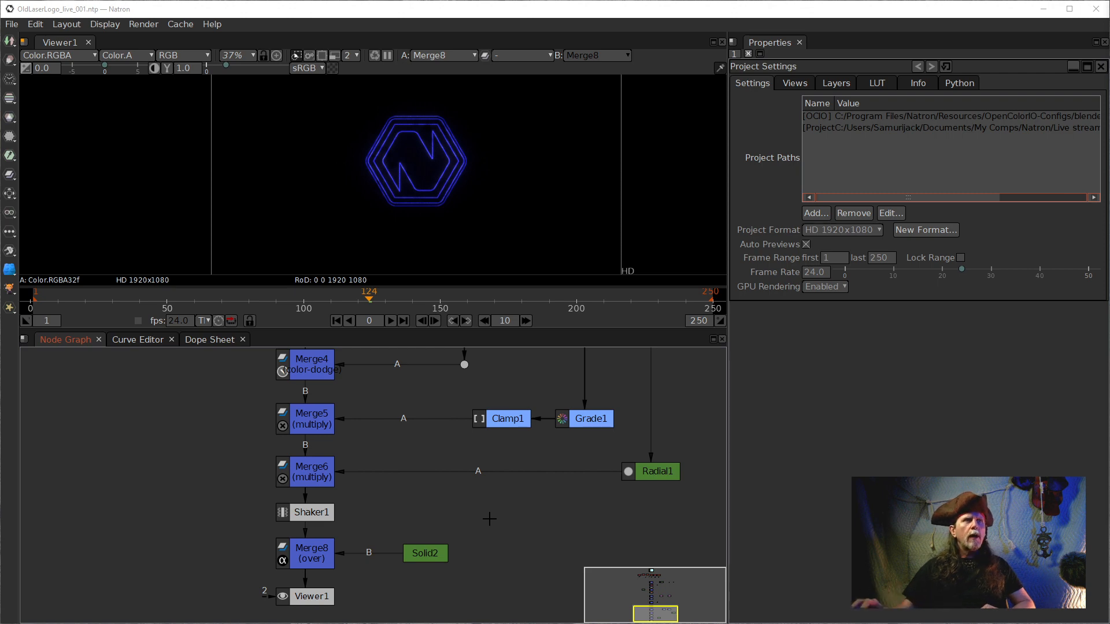
drag(413, 446, 364, 572)
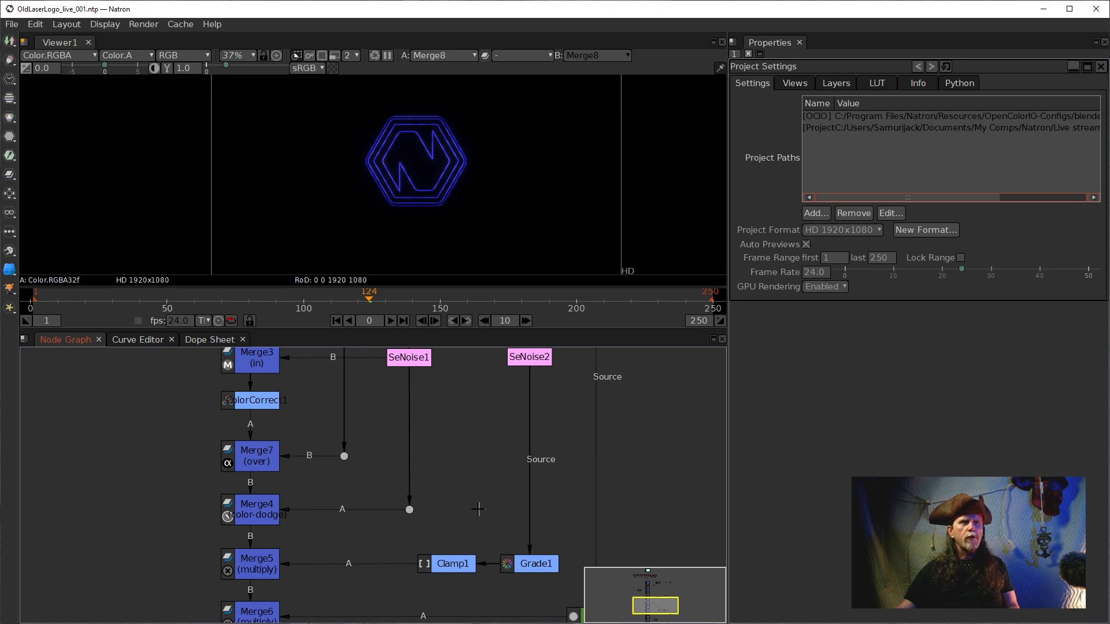
scroll(480, 454, down, 3)
scroll(438, 448, up, 5)
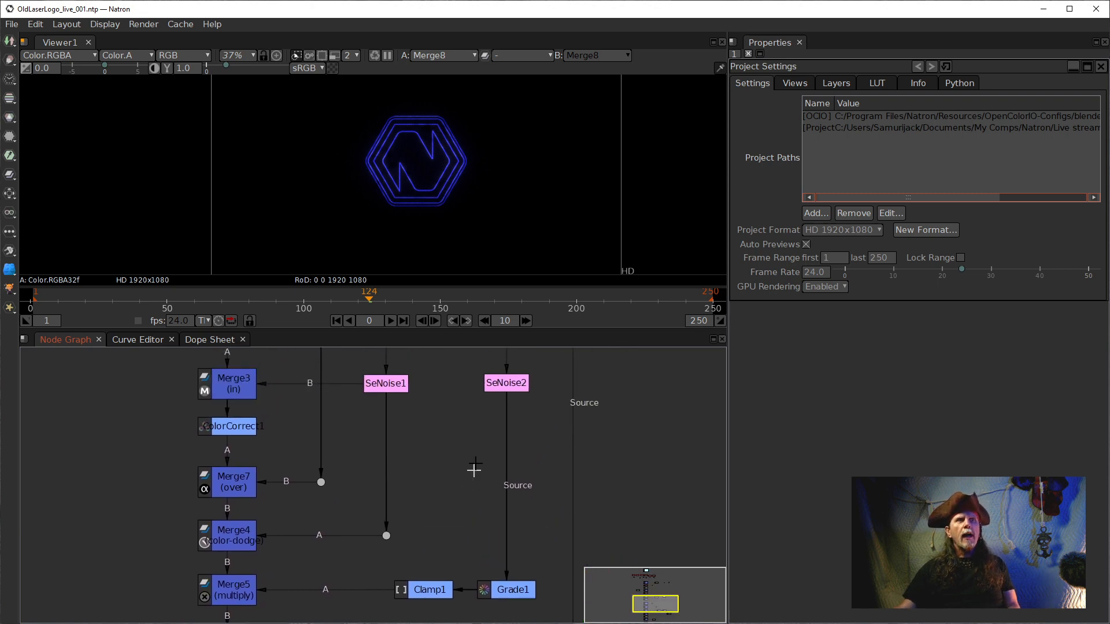
click(506, 382)
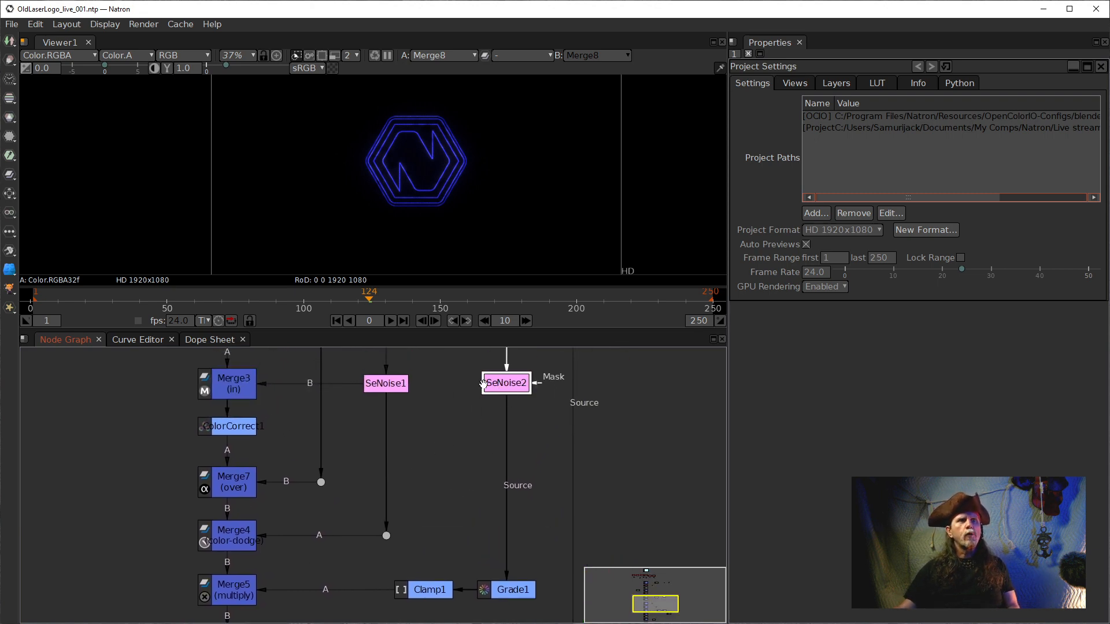
drag(444, 545, 461, 475)
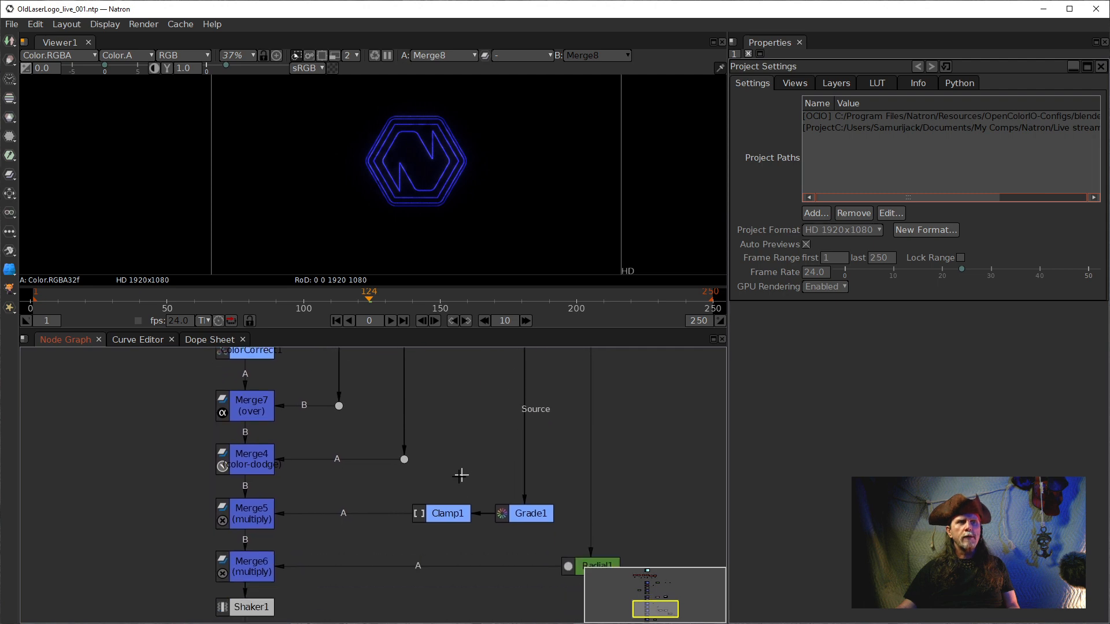
click(264, 518)
double_click(266, 519)
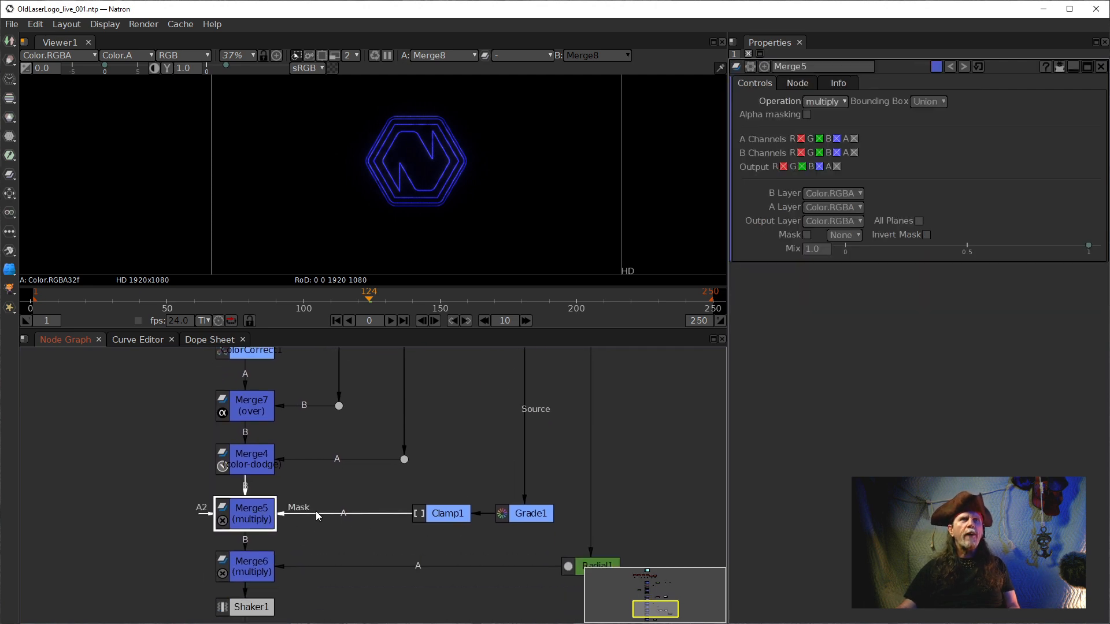
click(824, 253)
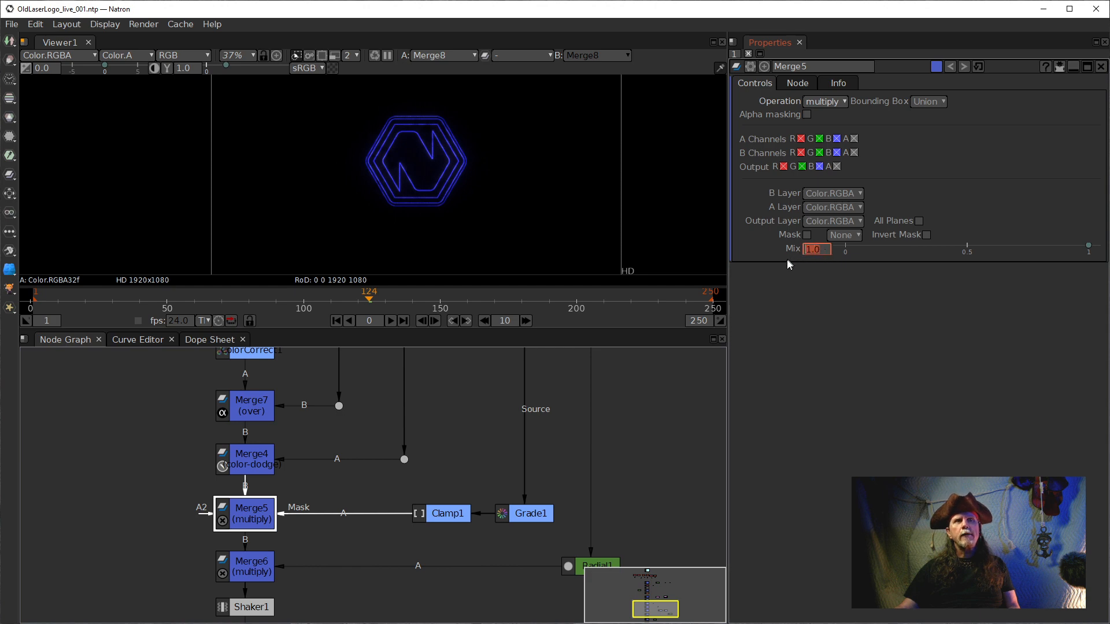
text(0)
text(.5)
key(Return)
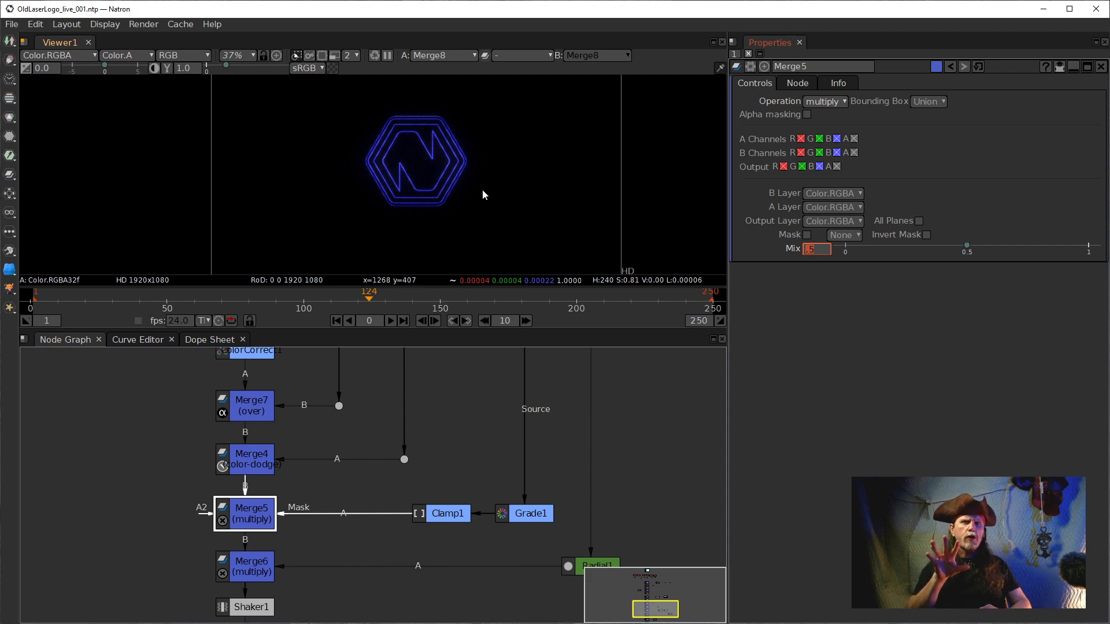
Step: Reposition the Merge1 node beneath Card3D3_2, away from the Shuffle1 column
drag(428, 384, 435, 423)
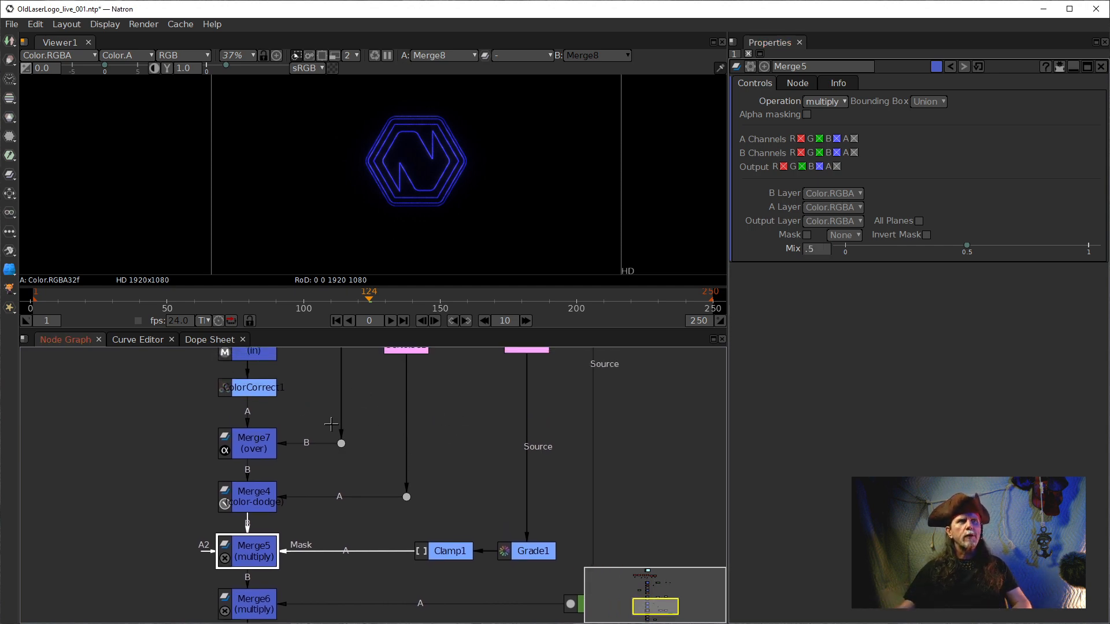
drag(358, 396, 386, 524)
drag(374, 414, 396, 540)
drag(376, 377, 436, 446)
drag(364, 433, 260, 460)
drag(359, 456, 446, 455)
drag(296, 489, 296, 487)
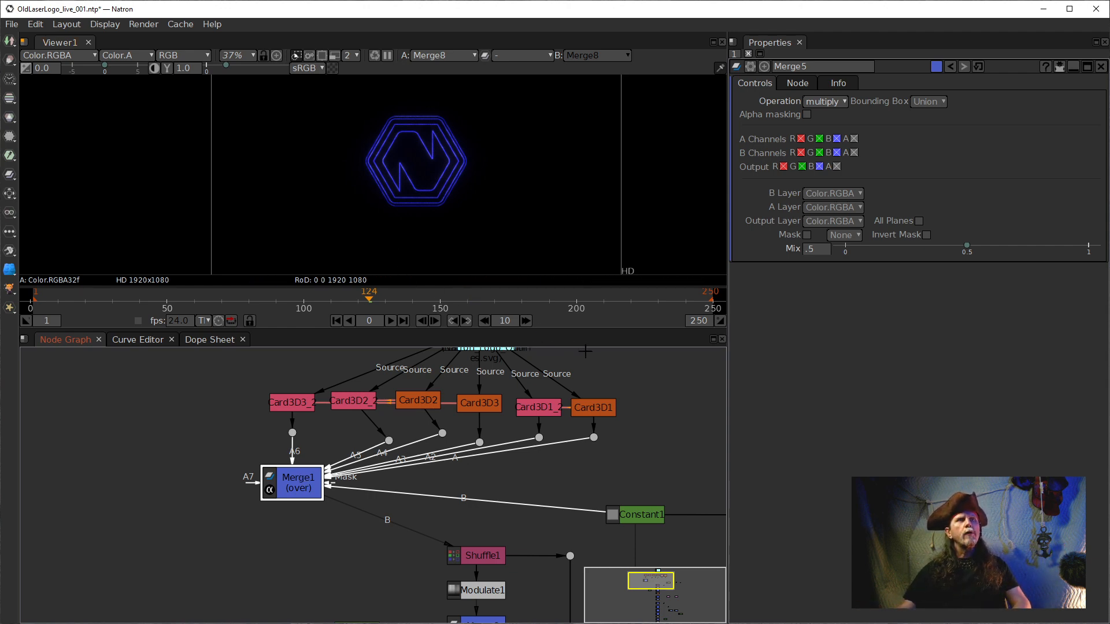
Step: Set the frame increment to 24 and advance in those increments from the first frame to frame 97
click(336, 321)
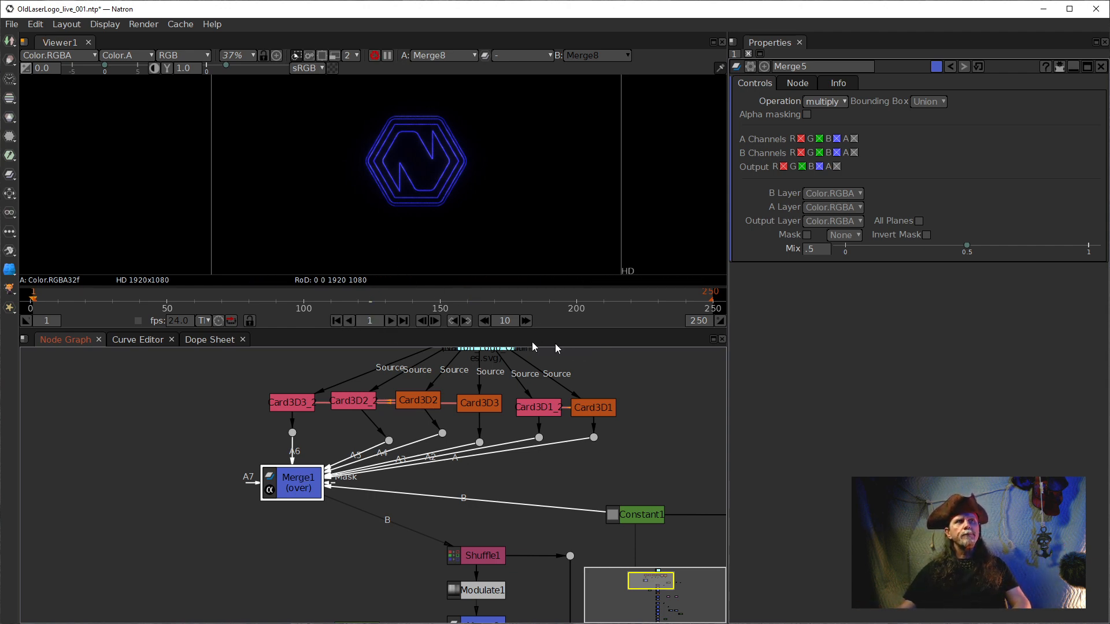
click(505, 320)
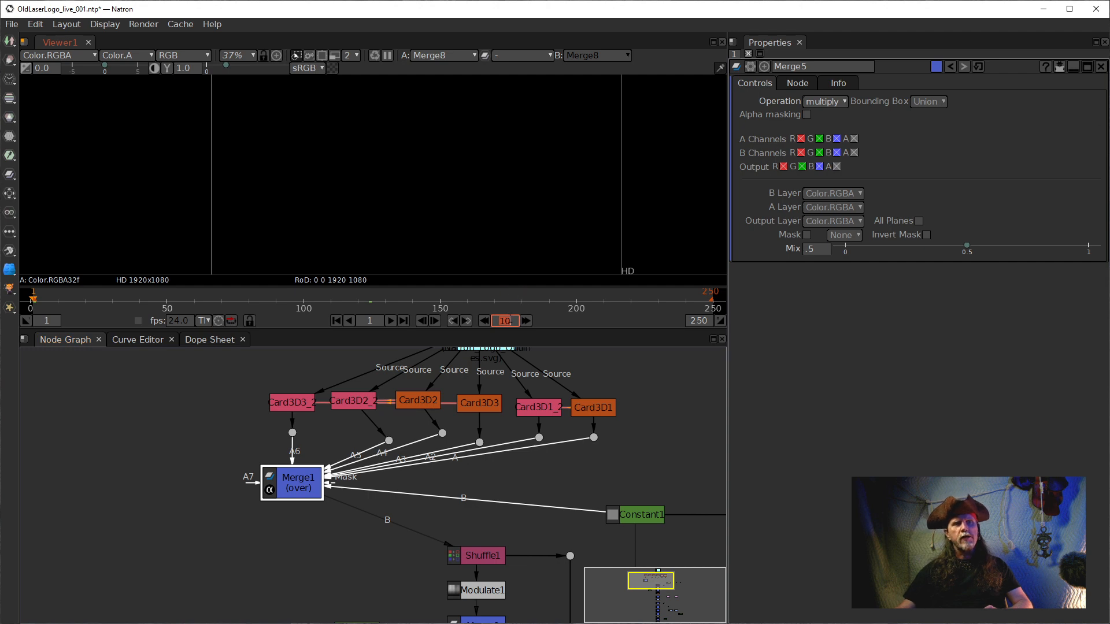
text(24)
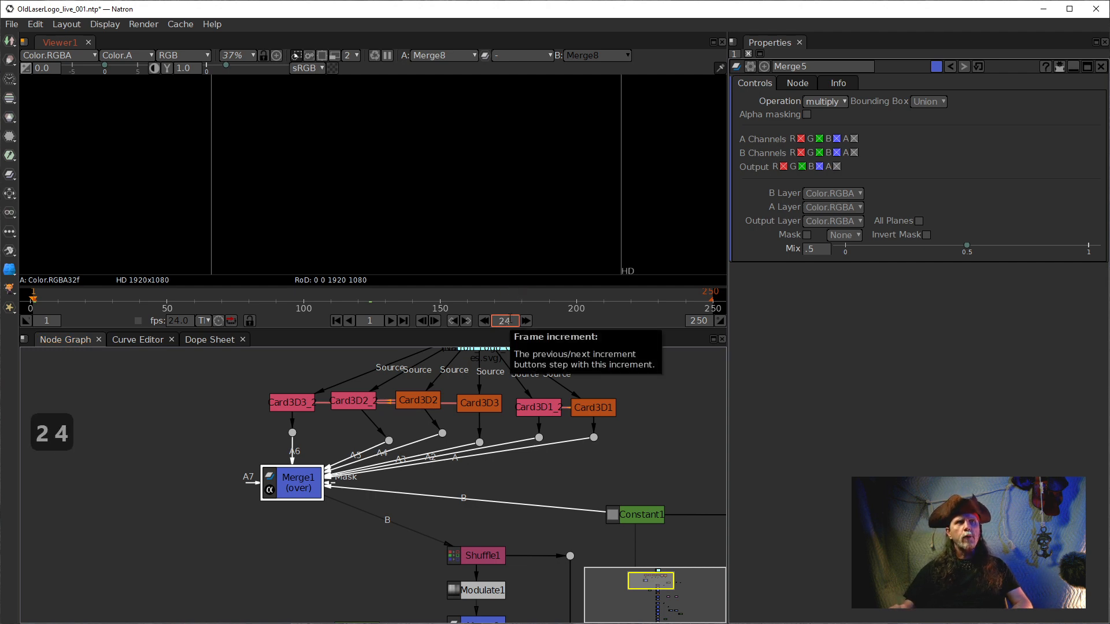
key(Return)
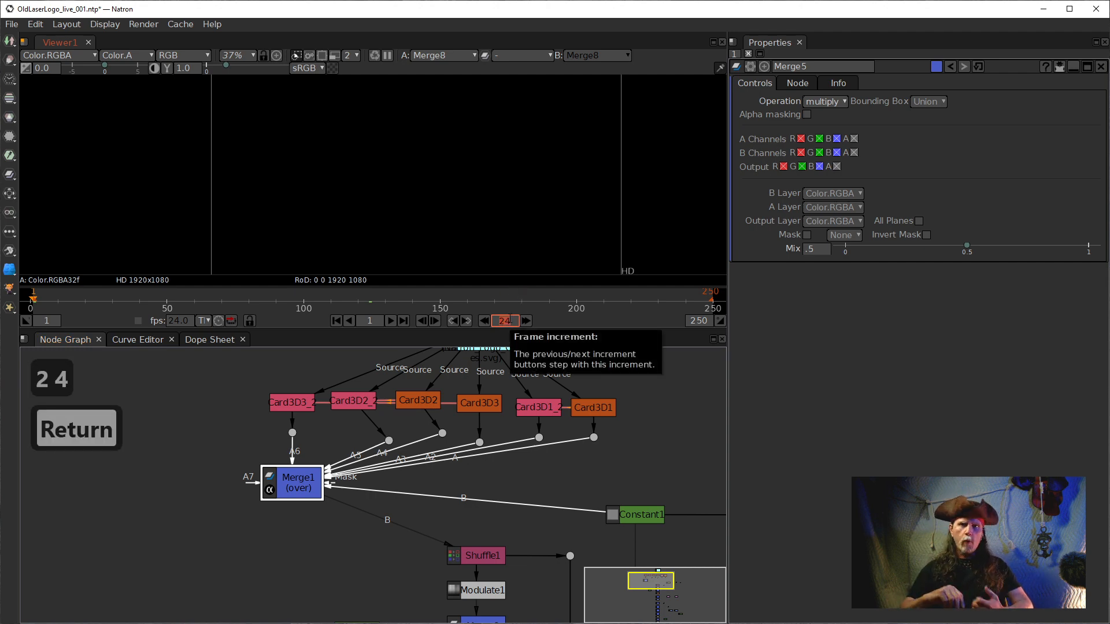
click(527, 321)
click(527, 321)
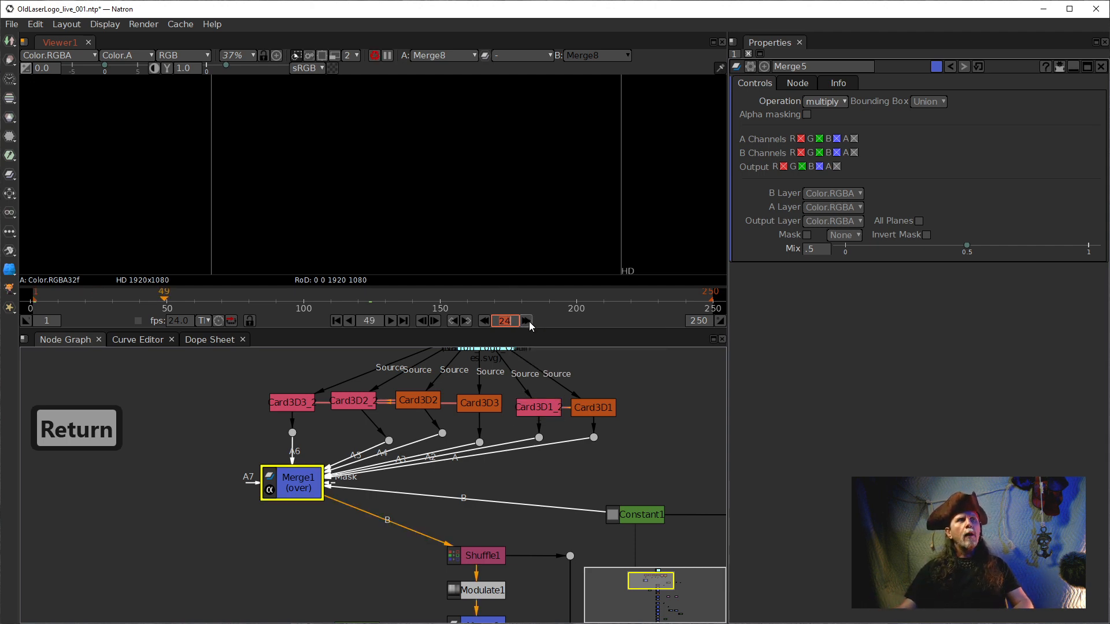
click(528, 321)
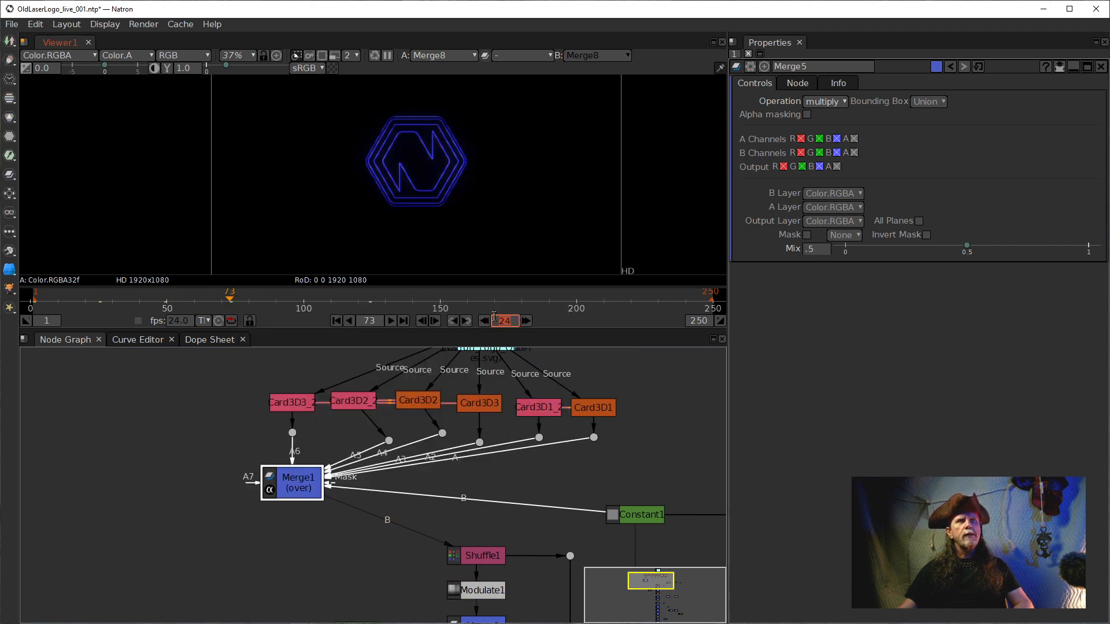
click(526, 321)
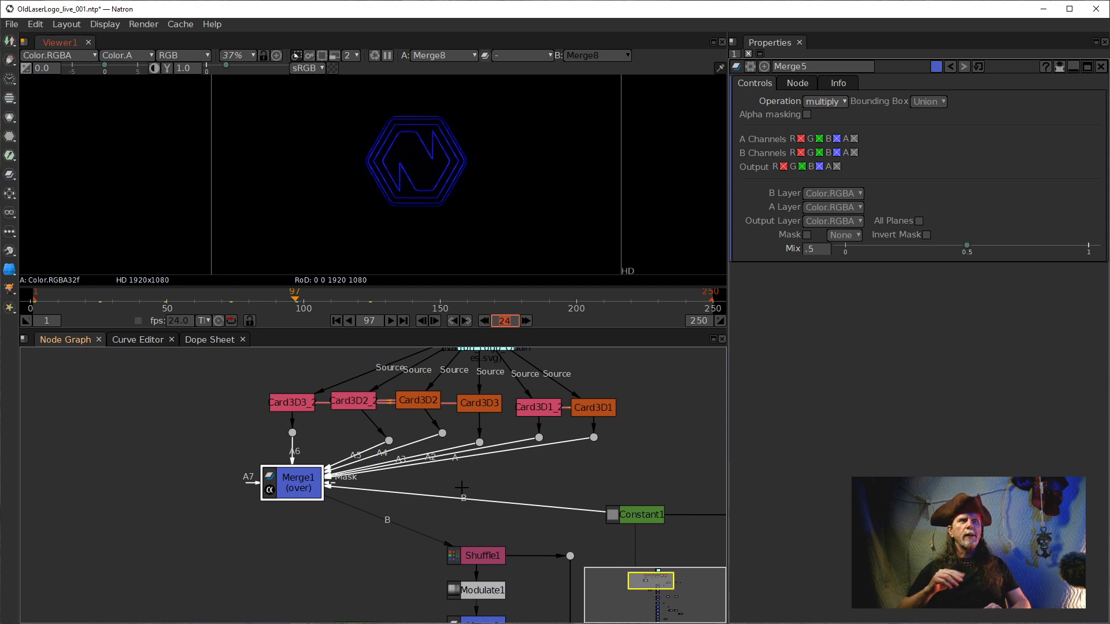
Step: Insert a Merge node between Merge1 and Shuffle1, lined up directly below Merge1
click(289, 490)
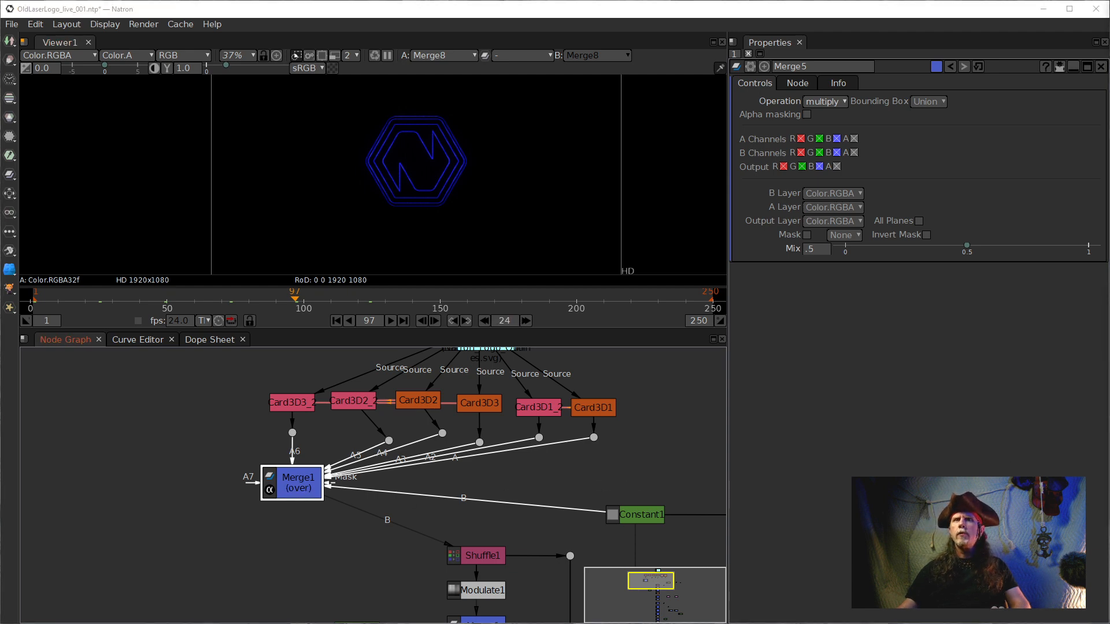
click(292, 473)
key(m)
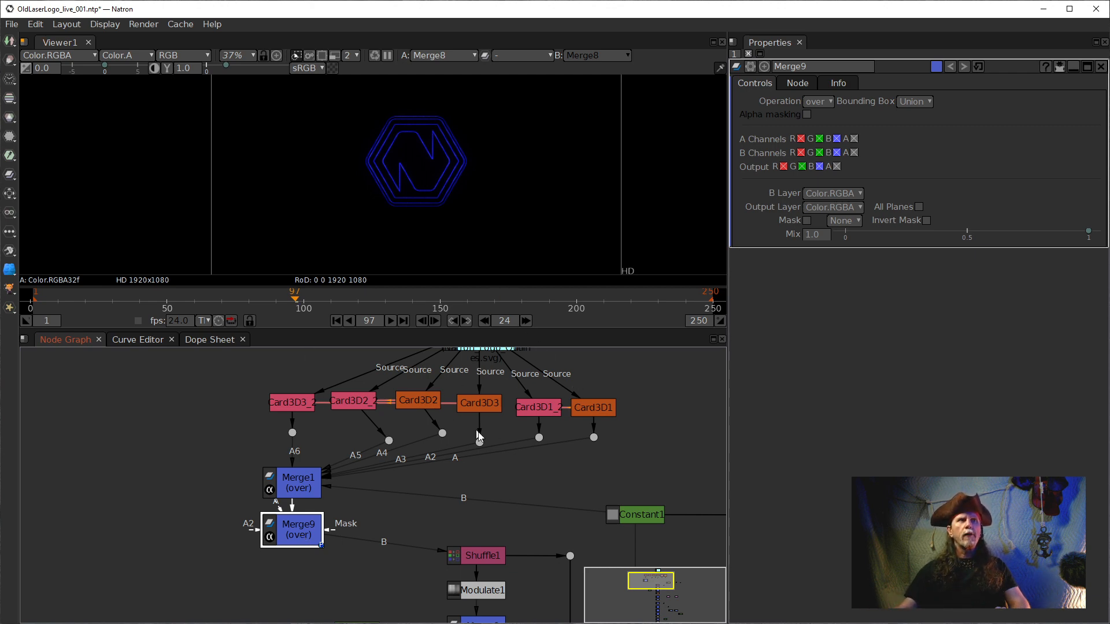
drag(372, 573, 421, 488)
drag(347, 431, 348, 419)
drag(348, 483, 348, 478)
Step: Add a Transform node between Merge9 and Shuffle1 and place it just below Merge9
key(t)
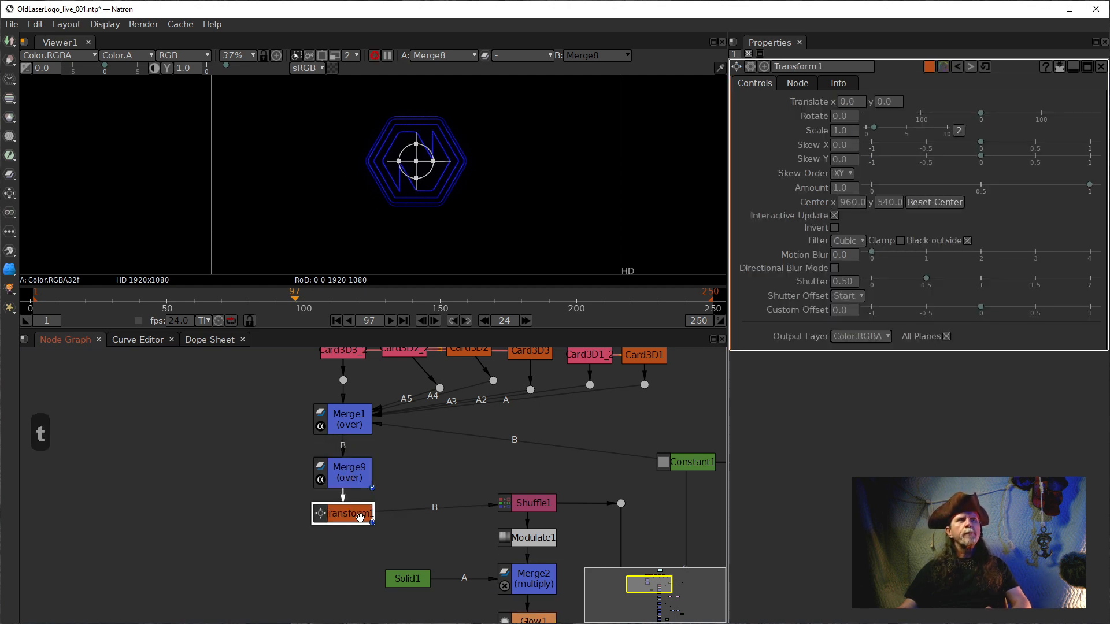
drag(360, 517, 359, 518)
drag(354, 466, 353, 461)
click(353, 504)
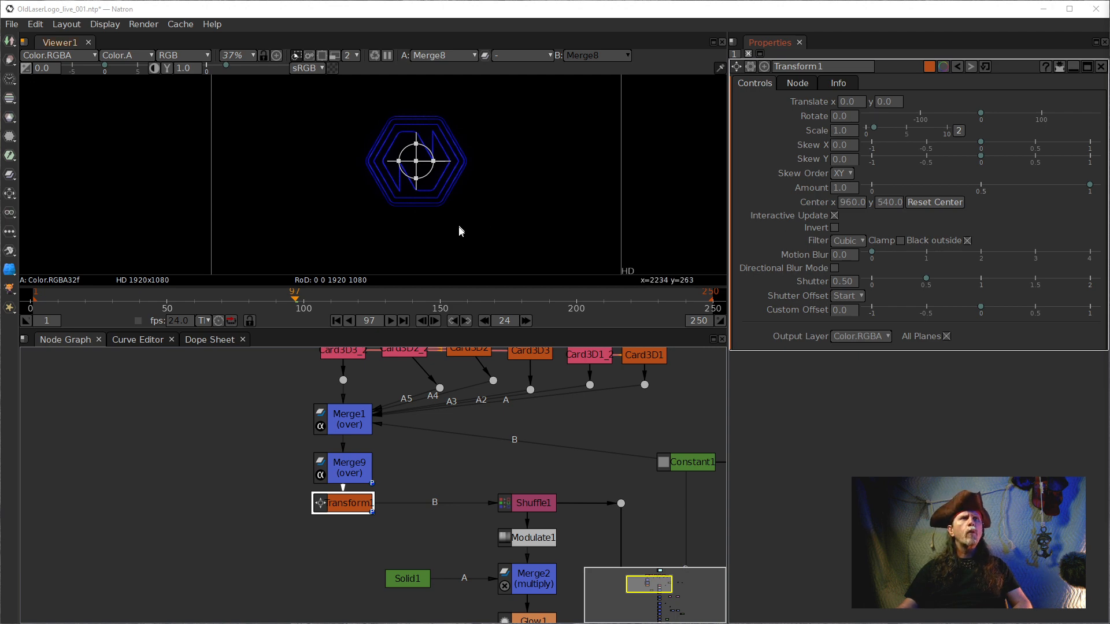
Step: Keyframe Transform1's X translation at 0 on frame 97 and at -361.5 on frame 121
right_click(851, 108)
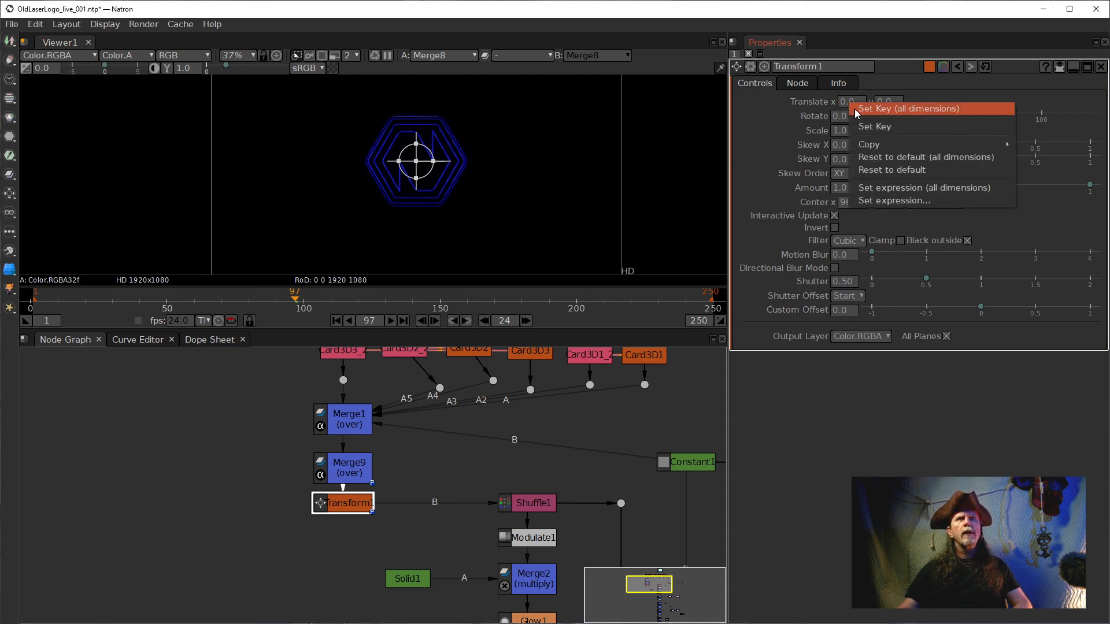
click(865, 121)
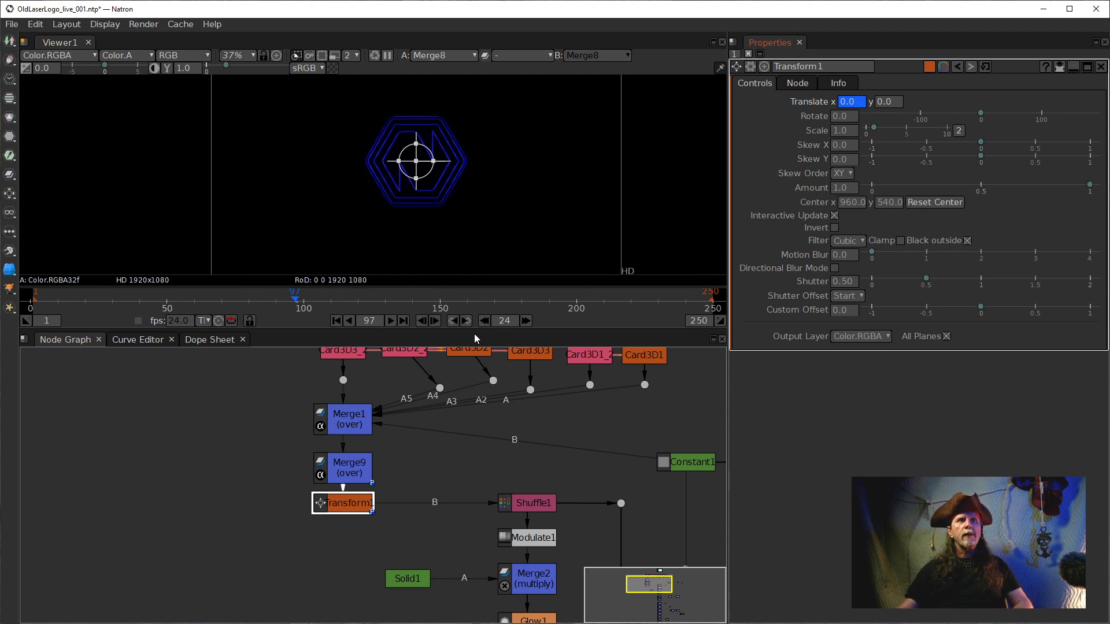
click(526, 321)
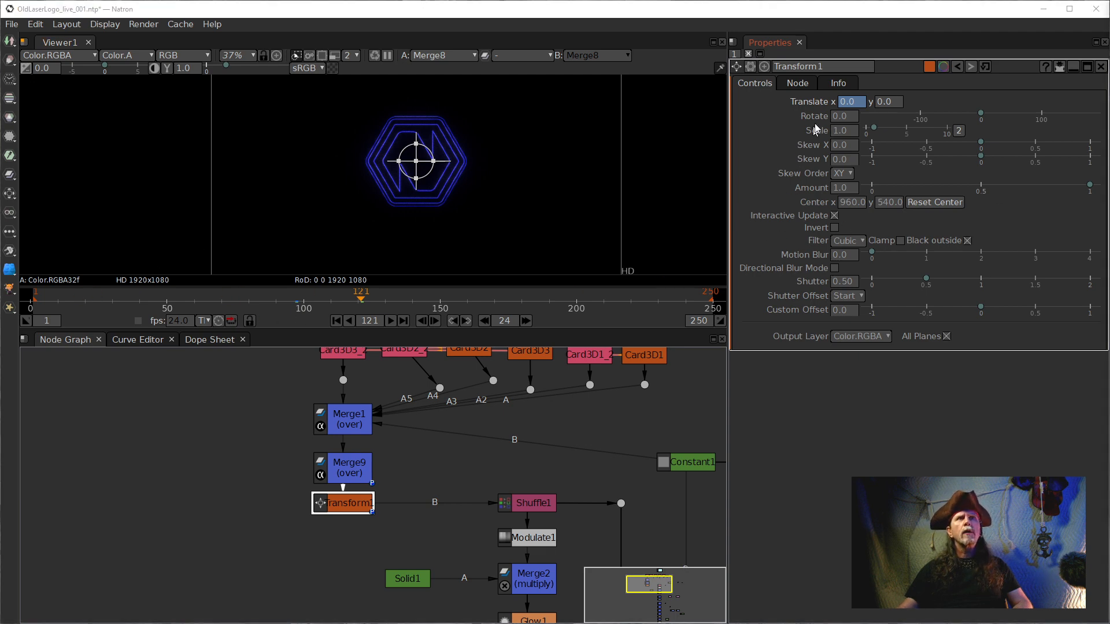
click(840, 103)
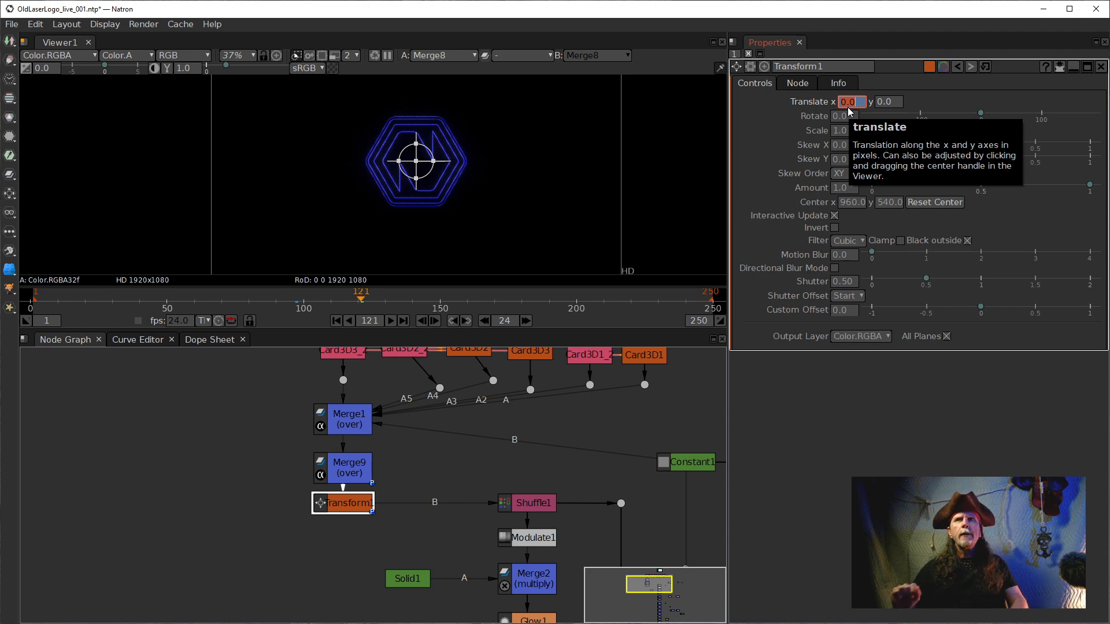
text(-)
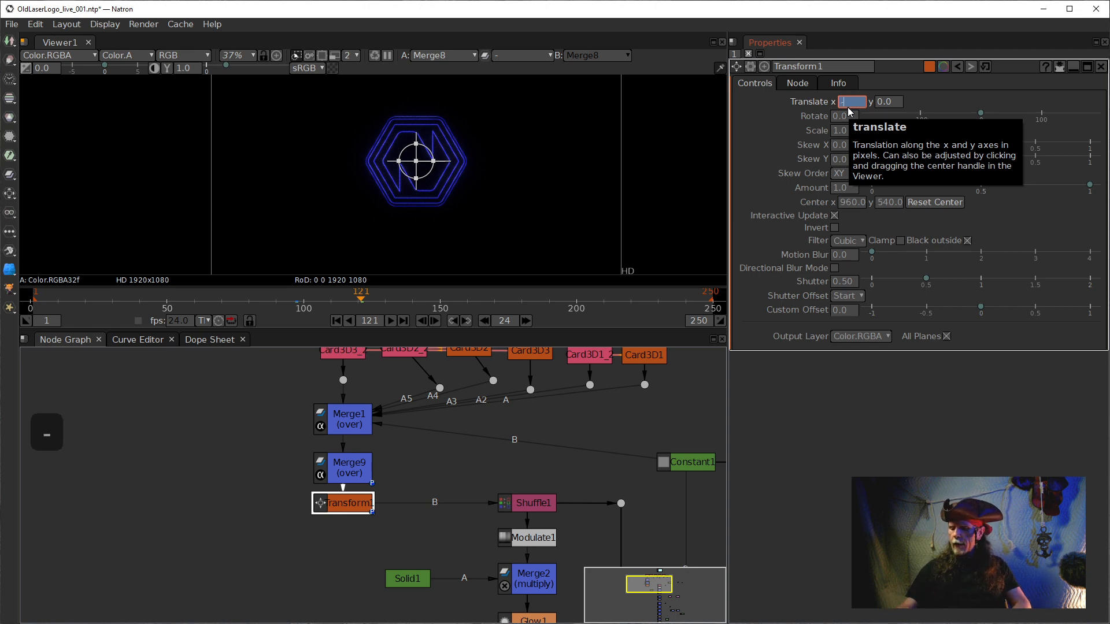
text(3)
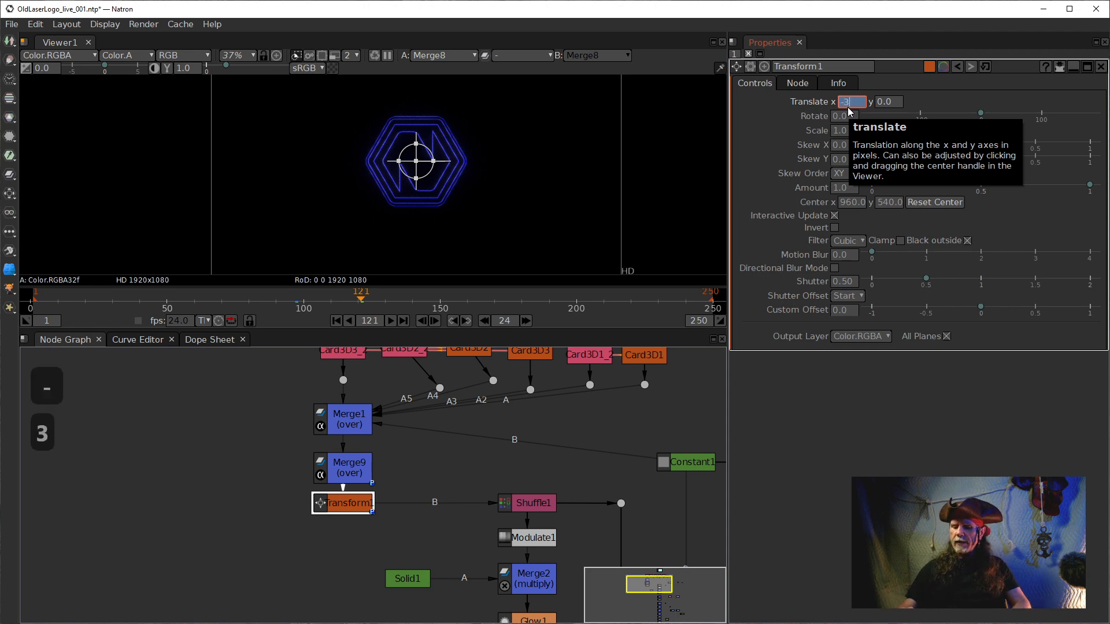
text(61.5)
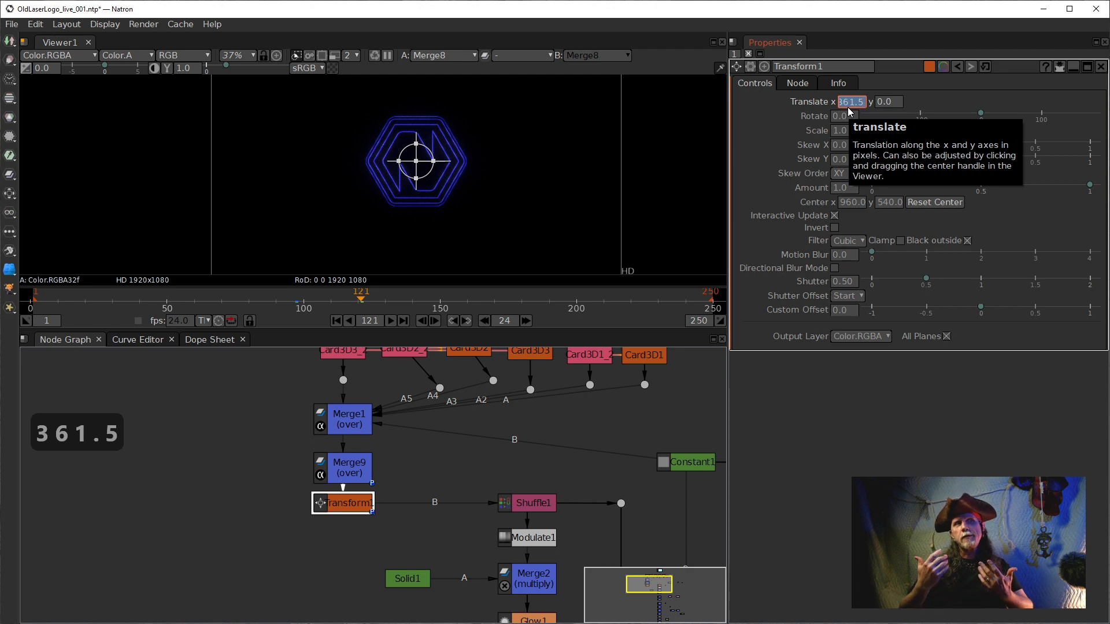
key(Return)
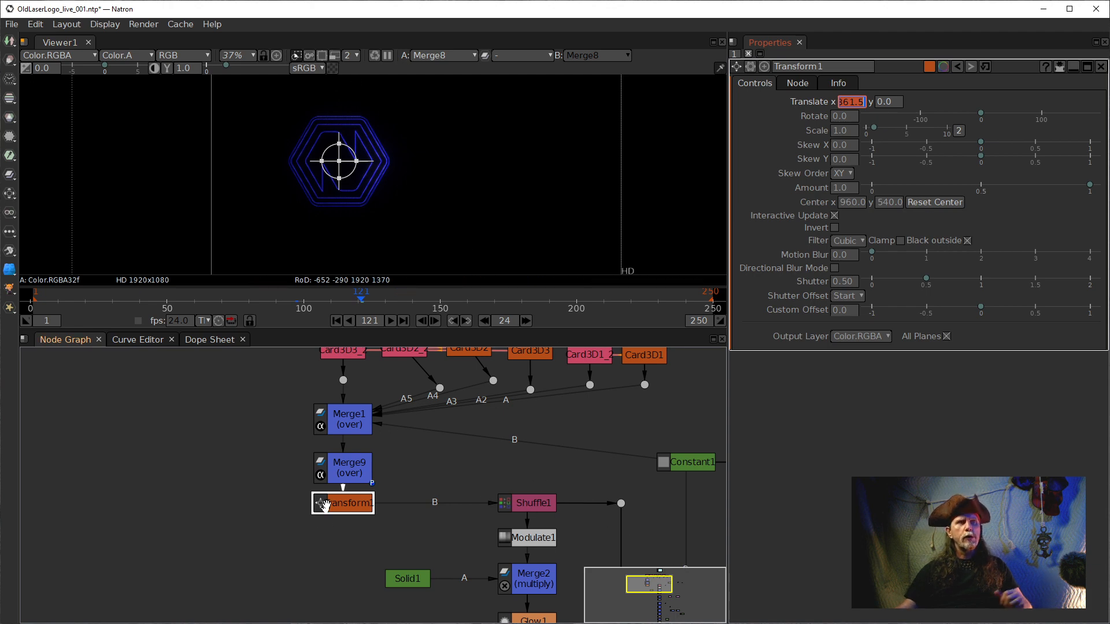
Step: Show the output of Transform1 in the viewer and enlarge the logo to inspect its shifted position
click(351, 509)
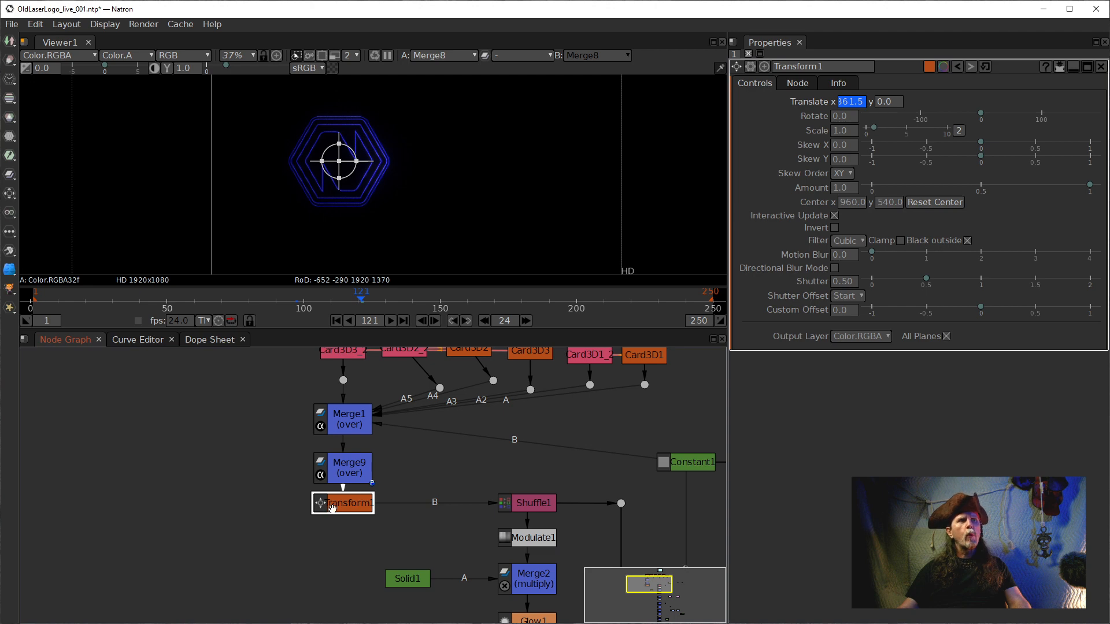
key(1)
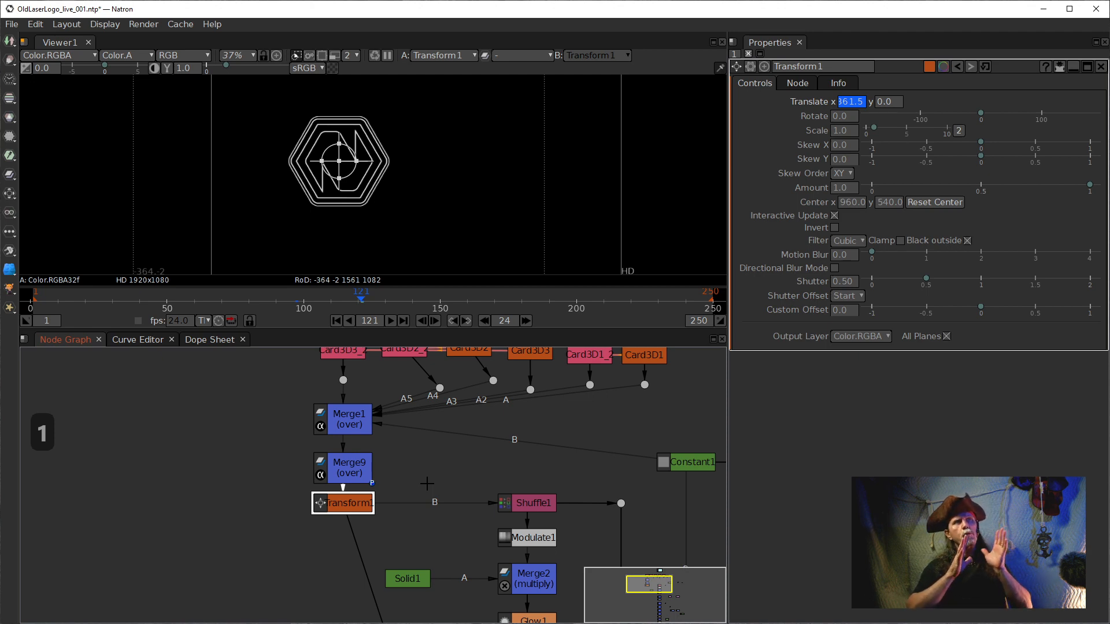
scroll(486, 228, up, 4)
drag(410, 185, 433, 227)
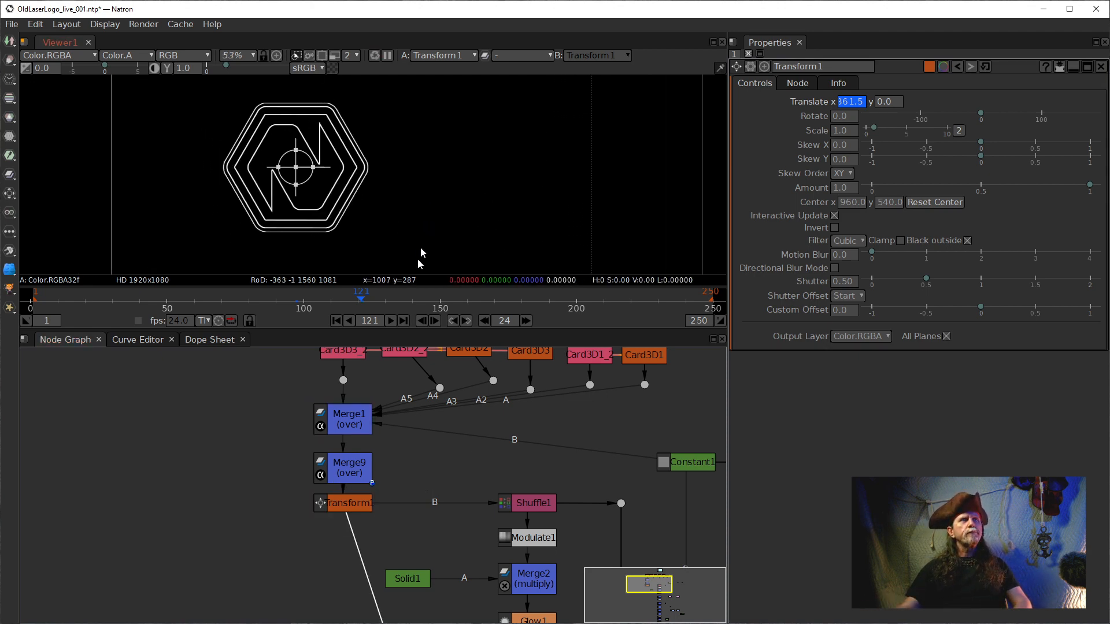
click(340, 504)
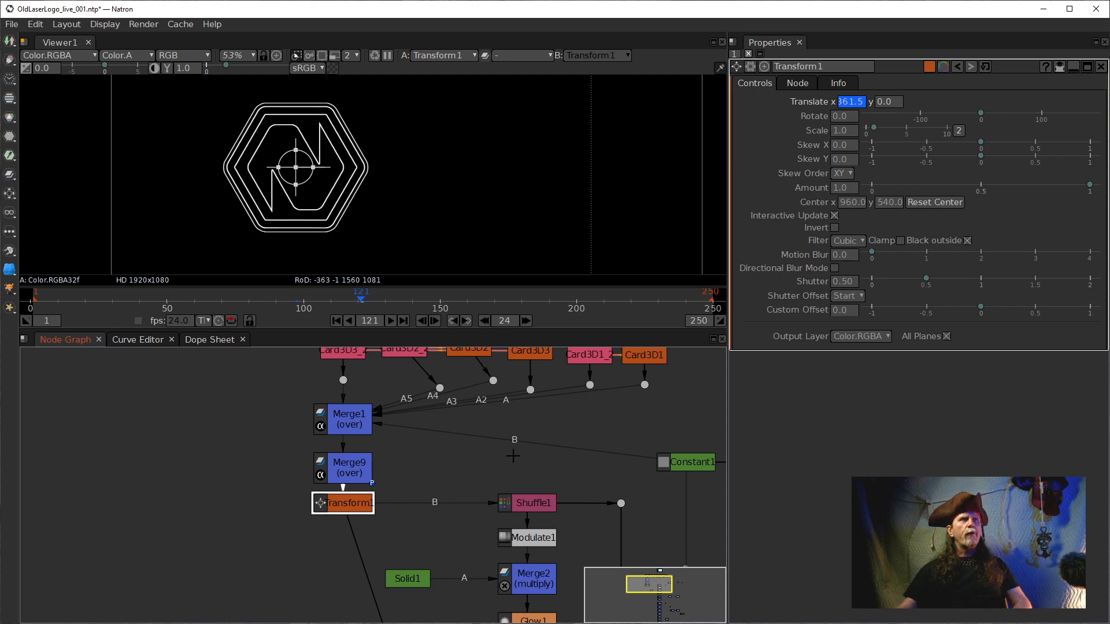
Step: Limit the playback range to frames 95 through 125
click(45, 321)
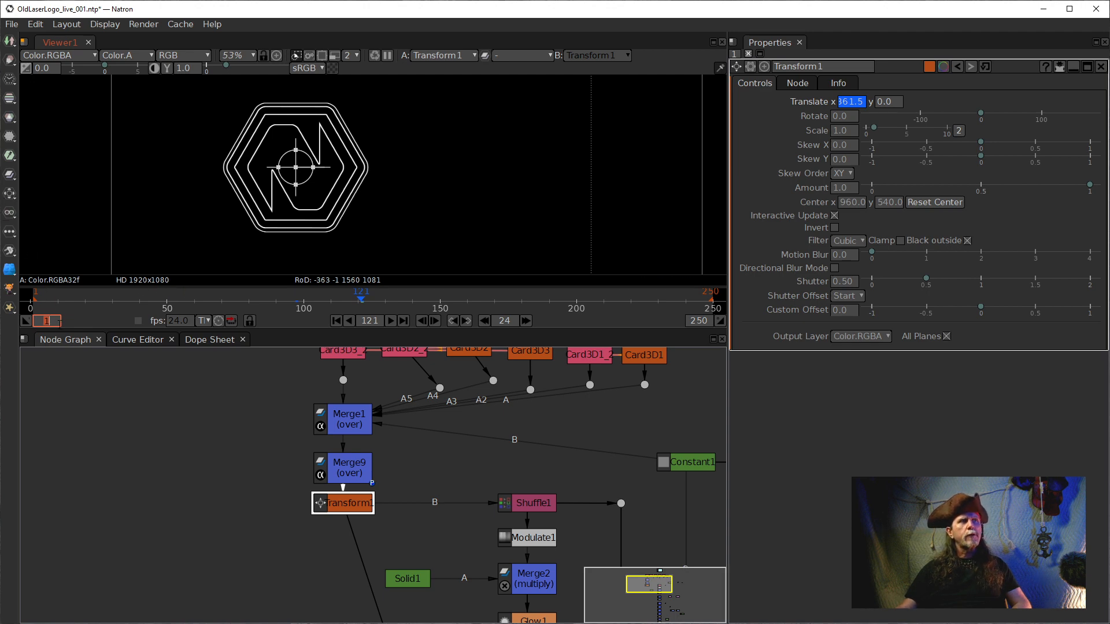
text(95)
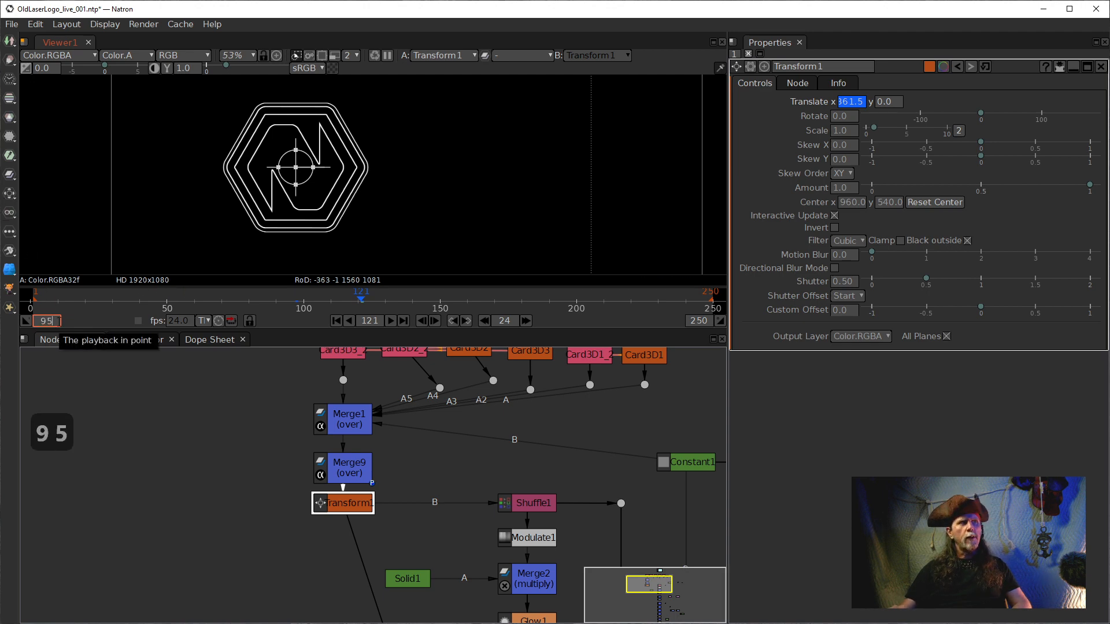
key(Return)
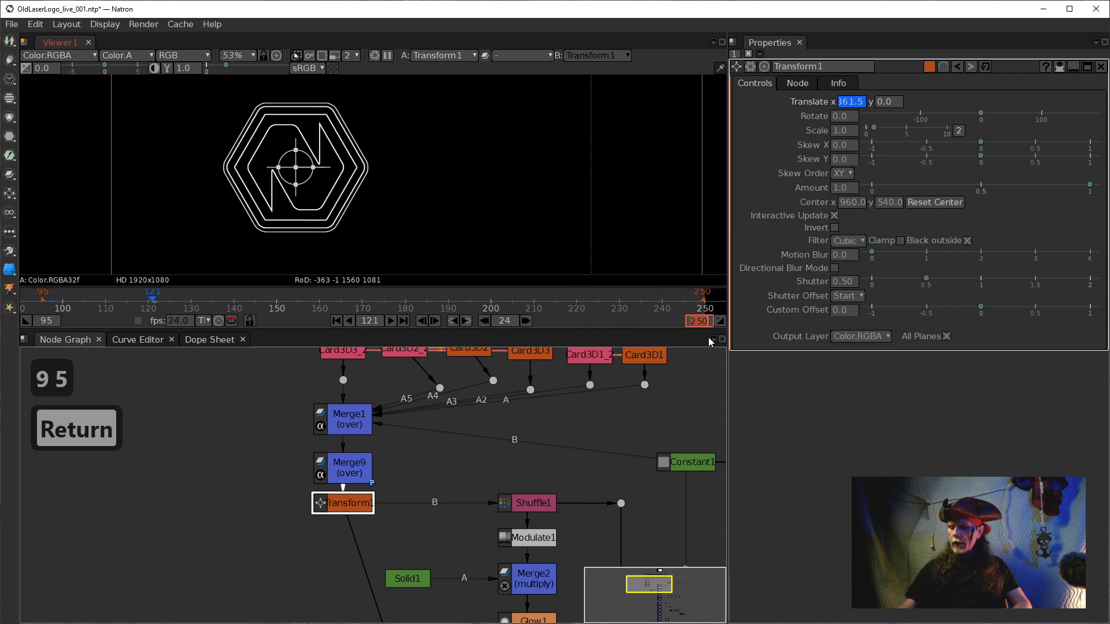
text(125)
key(Return)
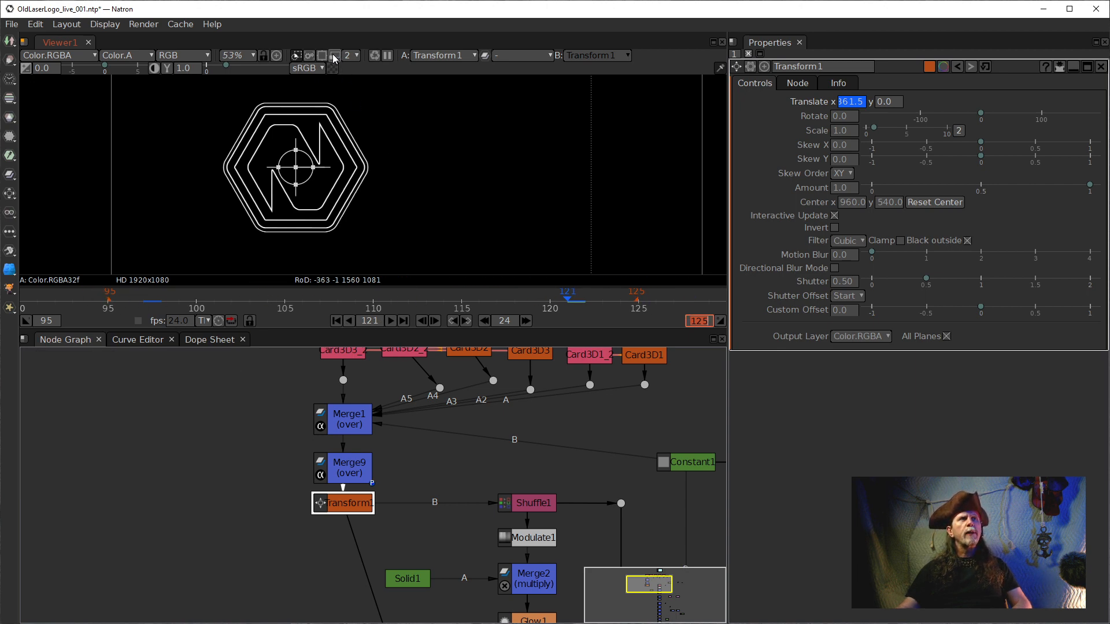
Step: Enable the viewer's proxy mode at downscale level 4 and play back the logo's sideways move
click(349, 55)
click(355, 84)
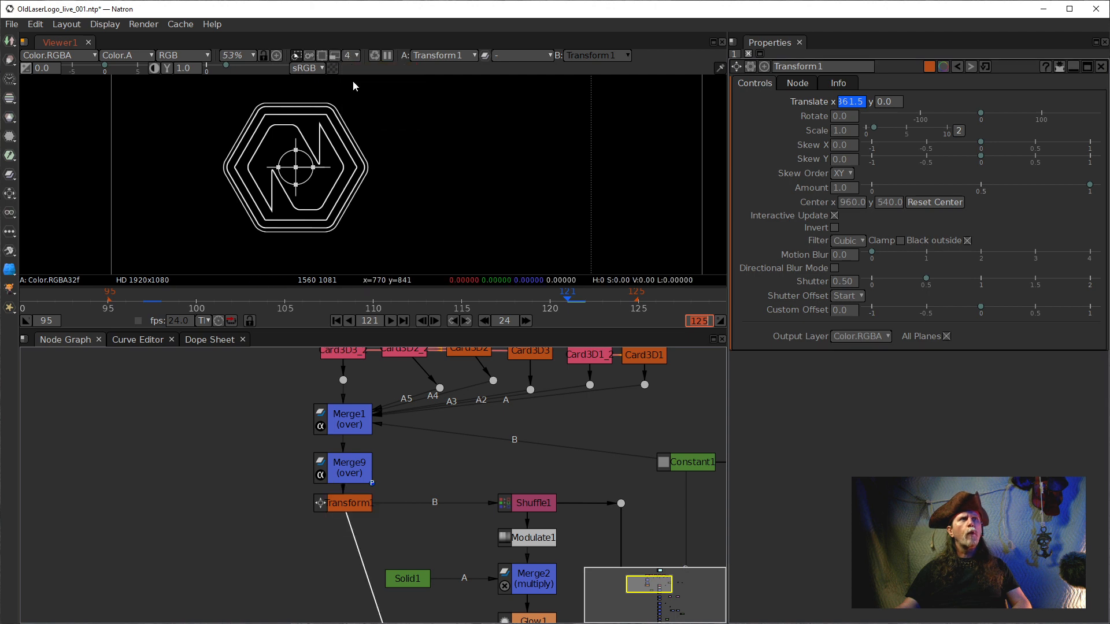
click(334, 55)
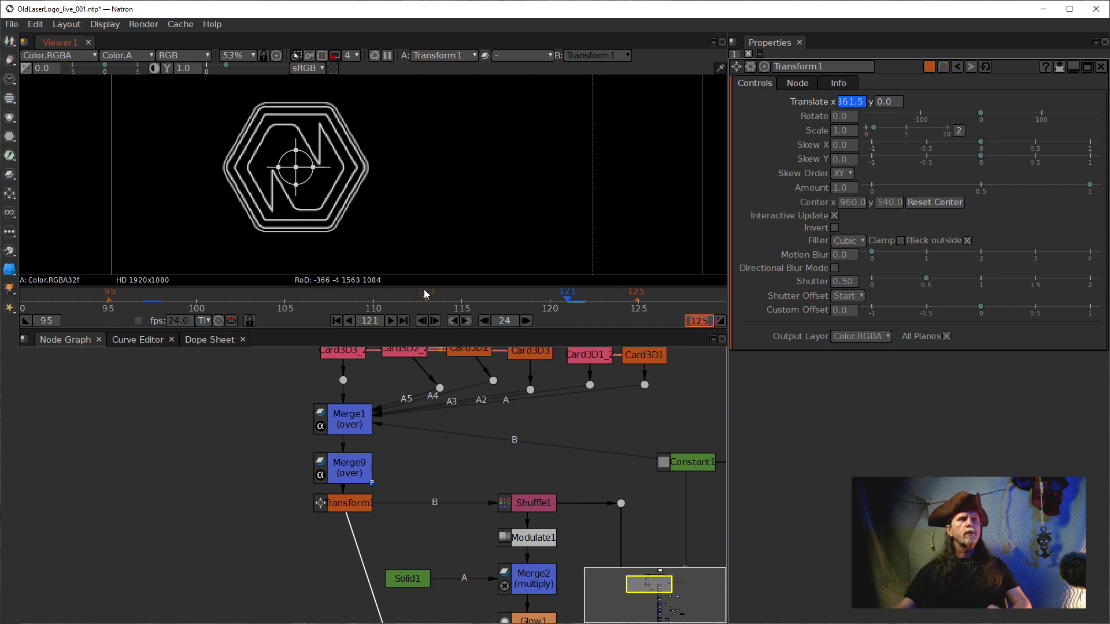
click(393, 322)
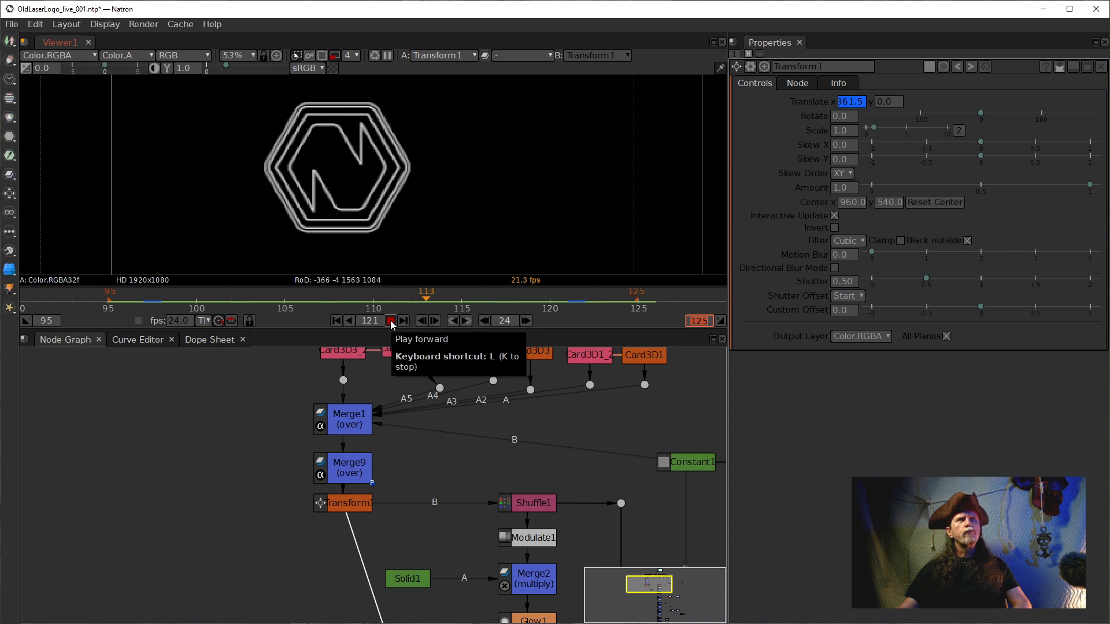
click(391, 322)
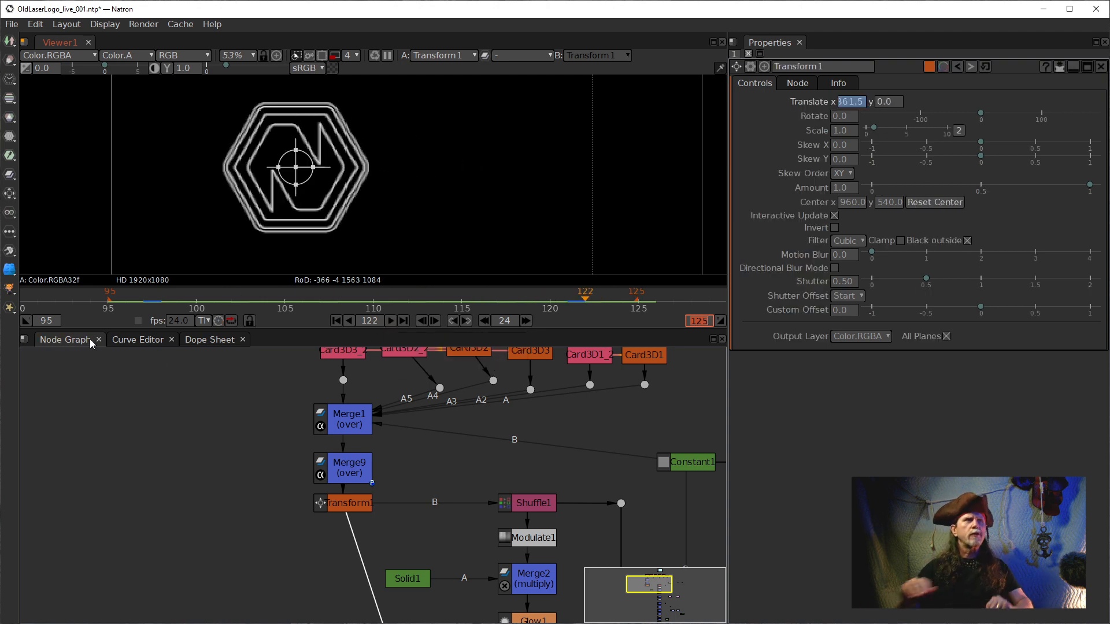
Step: Apply horizontal interpolation to both Translate x keyframes of Transform1 and play back the eased motion
click(147, 341)
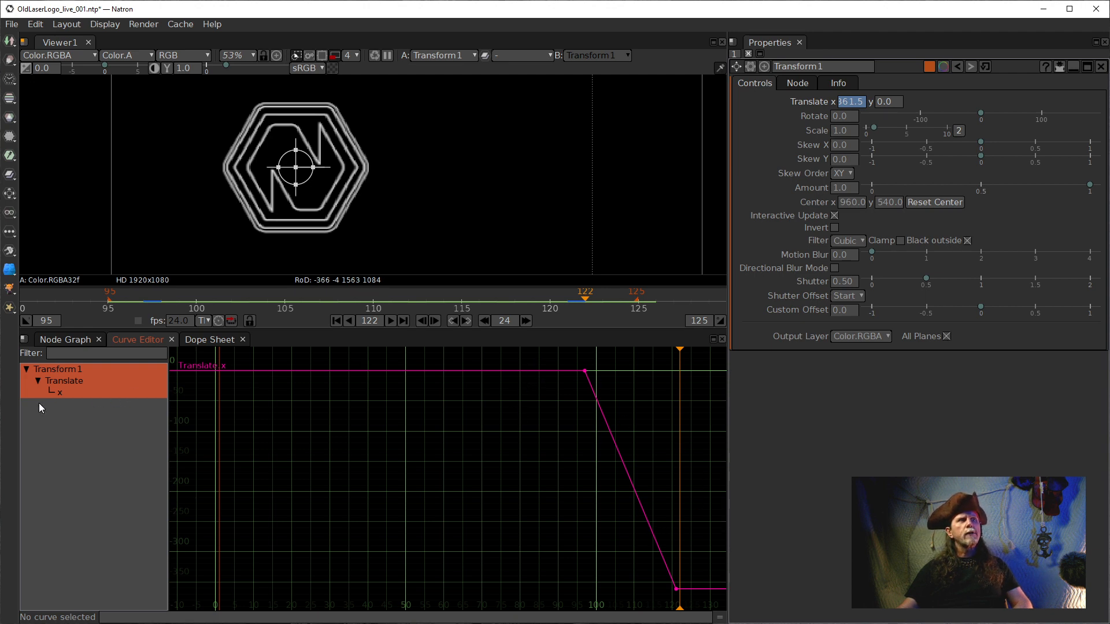
drag(523, 357, 696, 590)
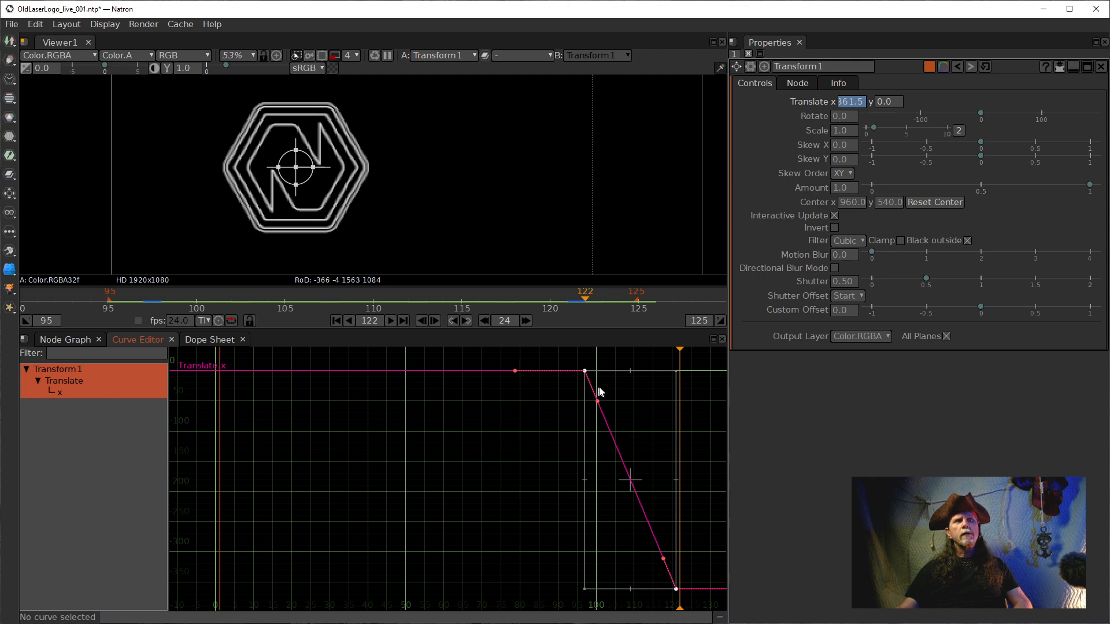
right_click(636, 442)
mouse_move(670, 473)
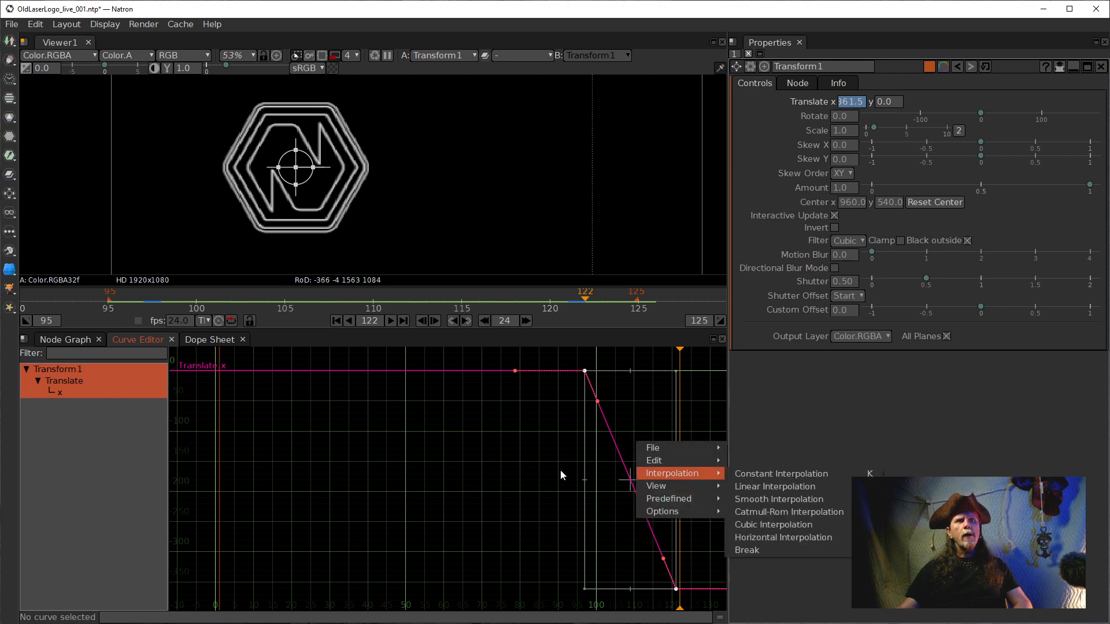
drag(514, 469, 321, 465)
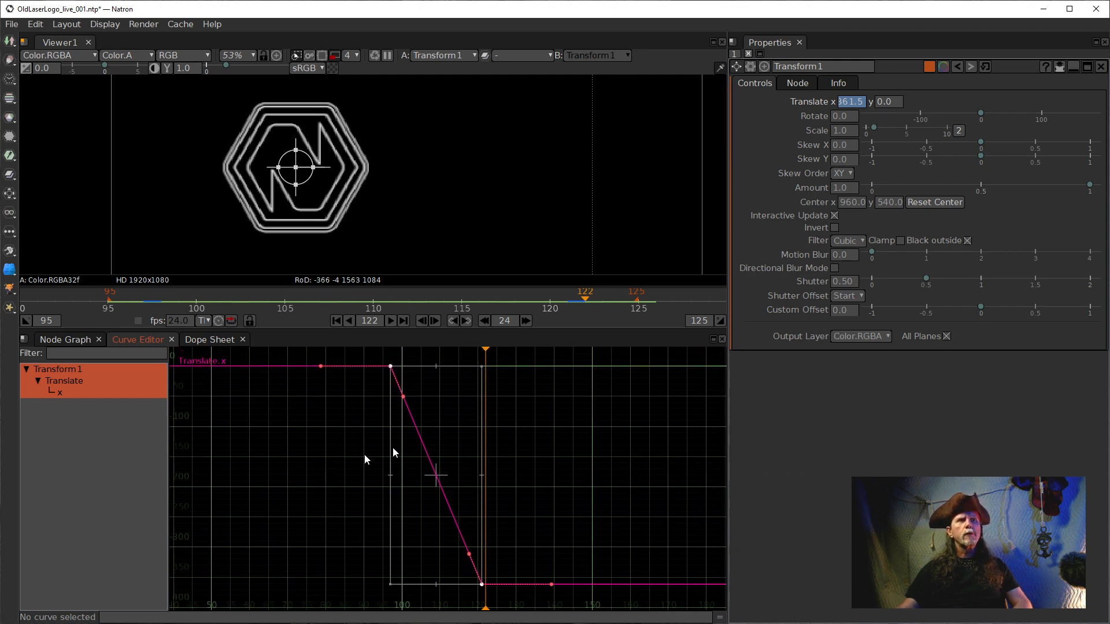
right_click(450, 422)
mouse_move(487, 456)
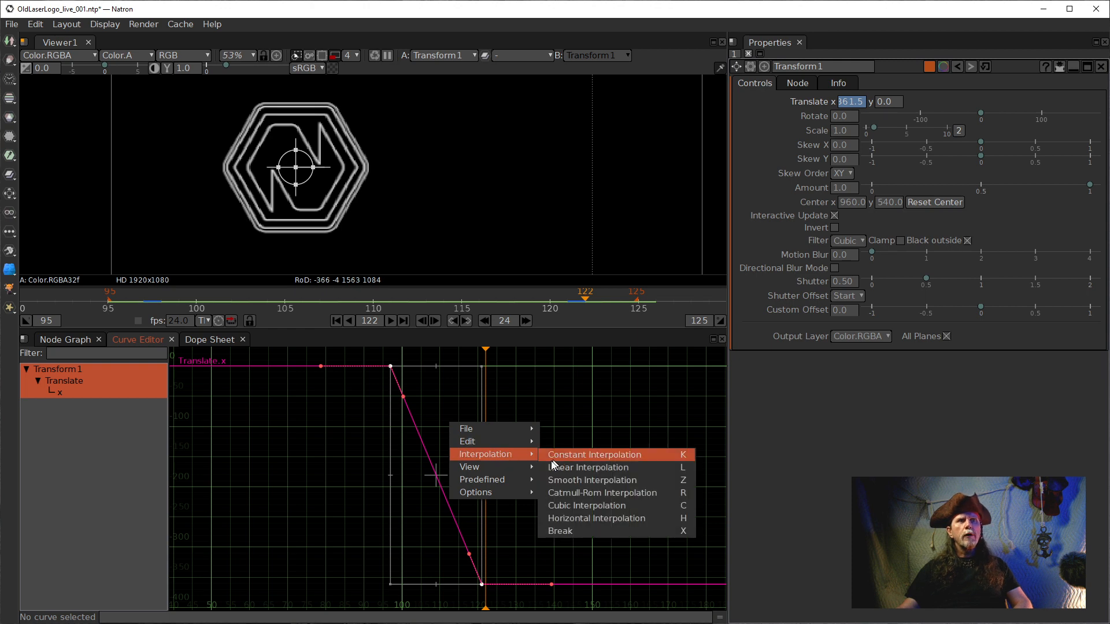
click(577, 519)
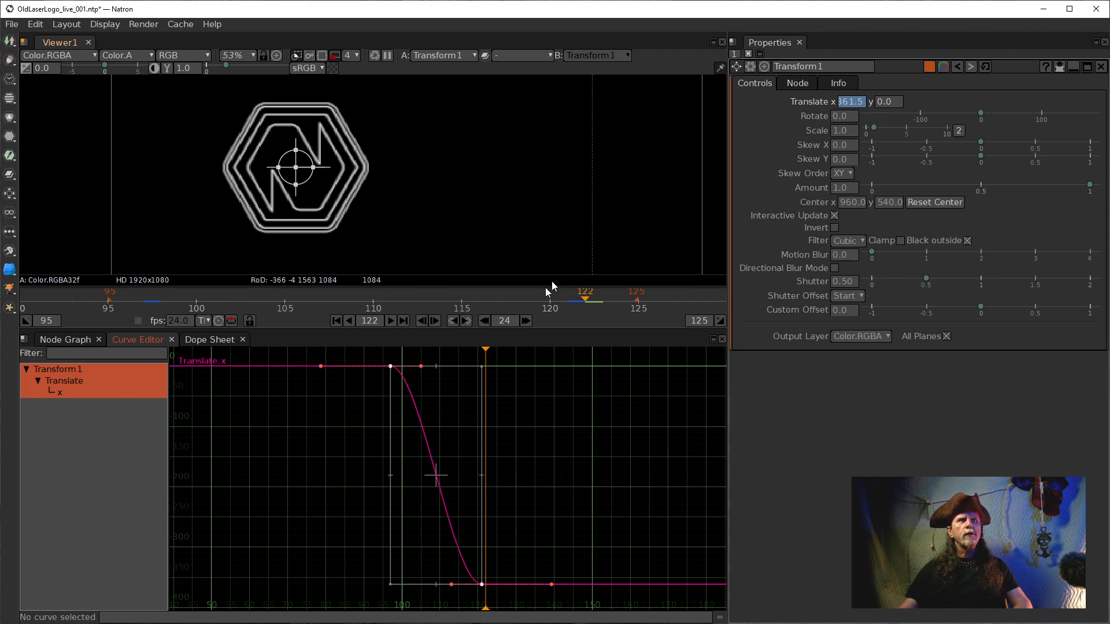
click(390, 322)
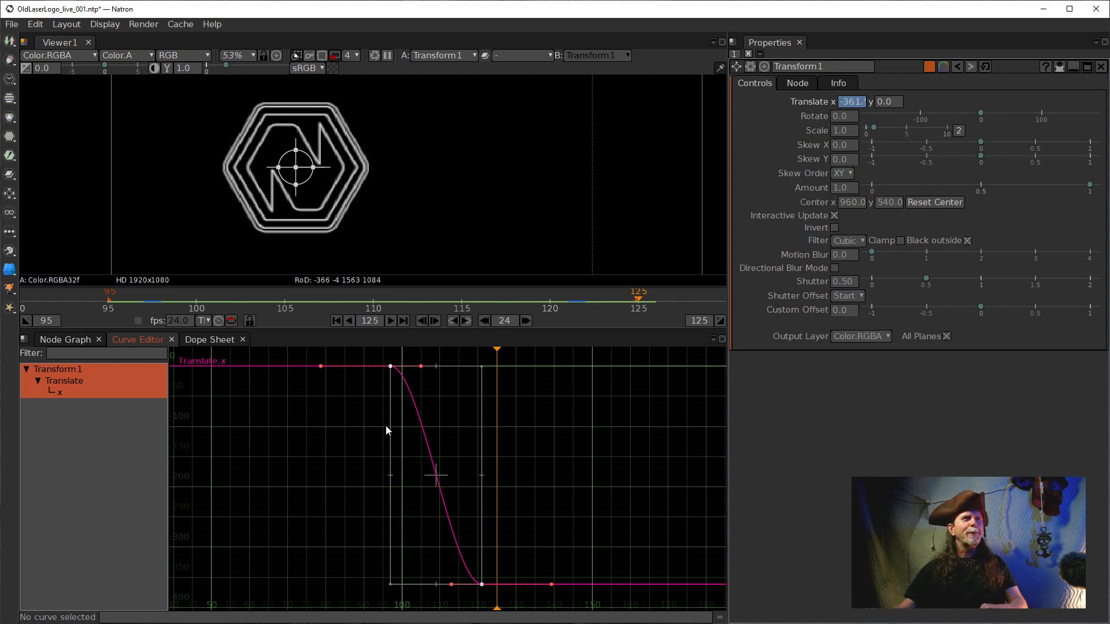
Step: Add a Text node in the empty area of the node graph to the left of Merge1
click(66, 339)
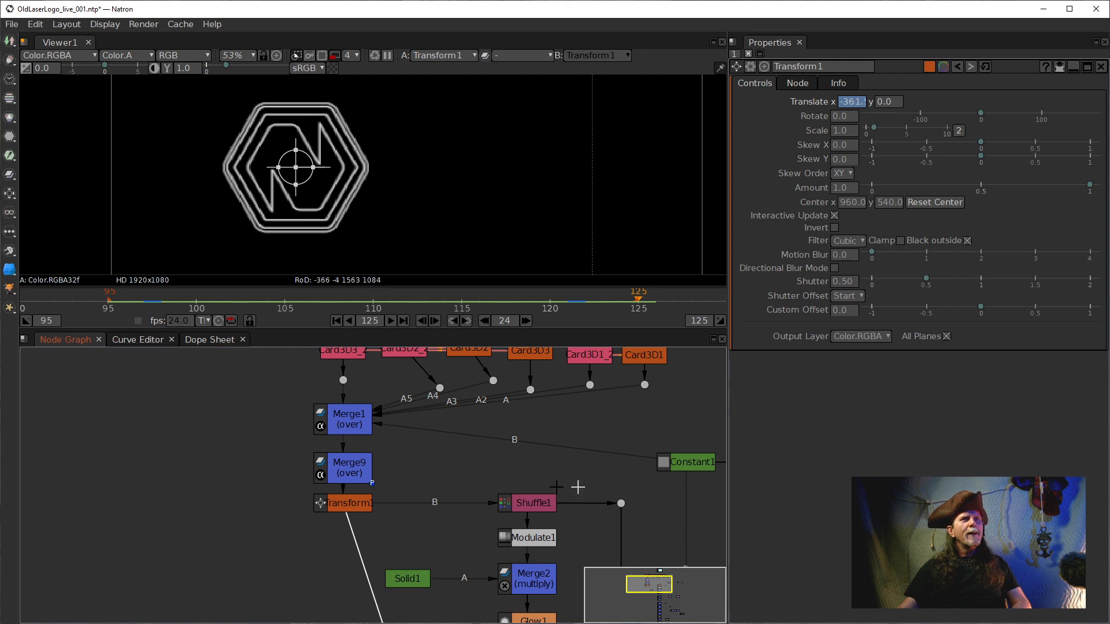
drag(375, 508, 393, 512)
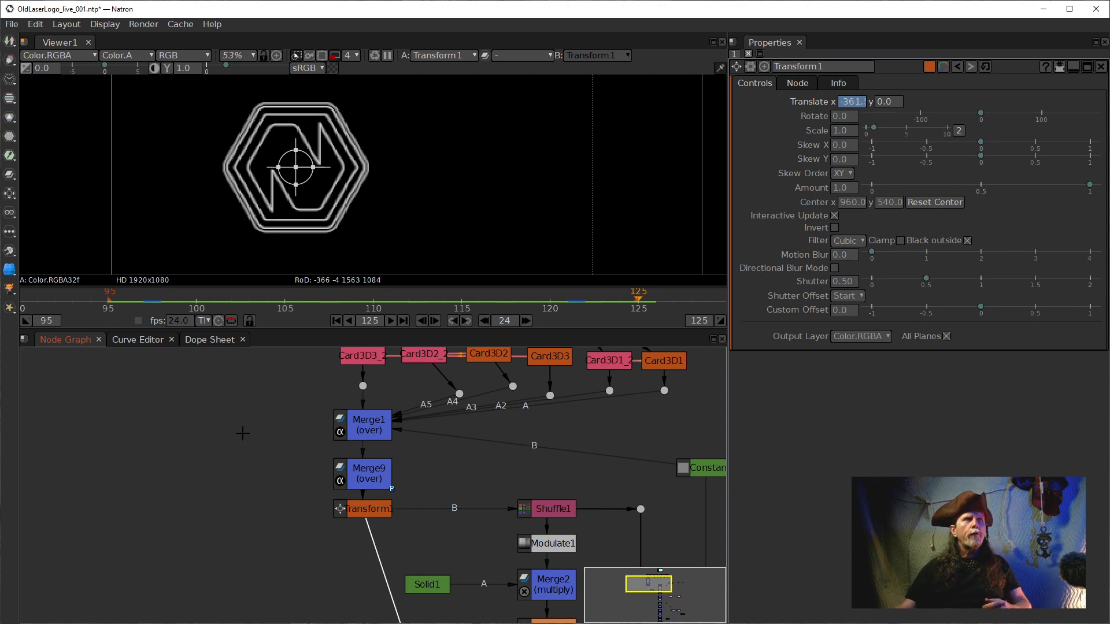
scroll(248, 434, up, 2)
drag(303, 490, 339, 451)
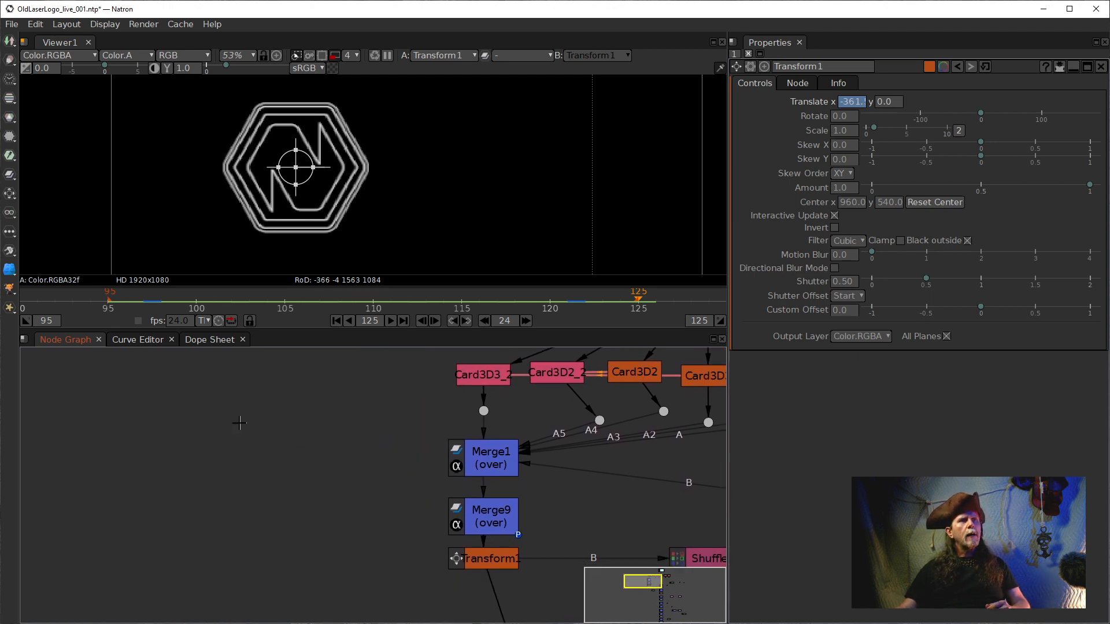
key(Tab)
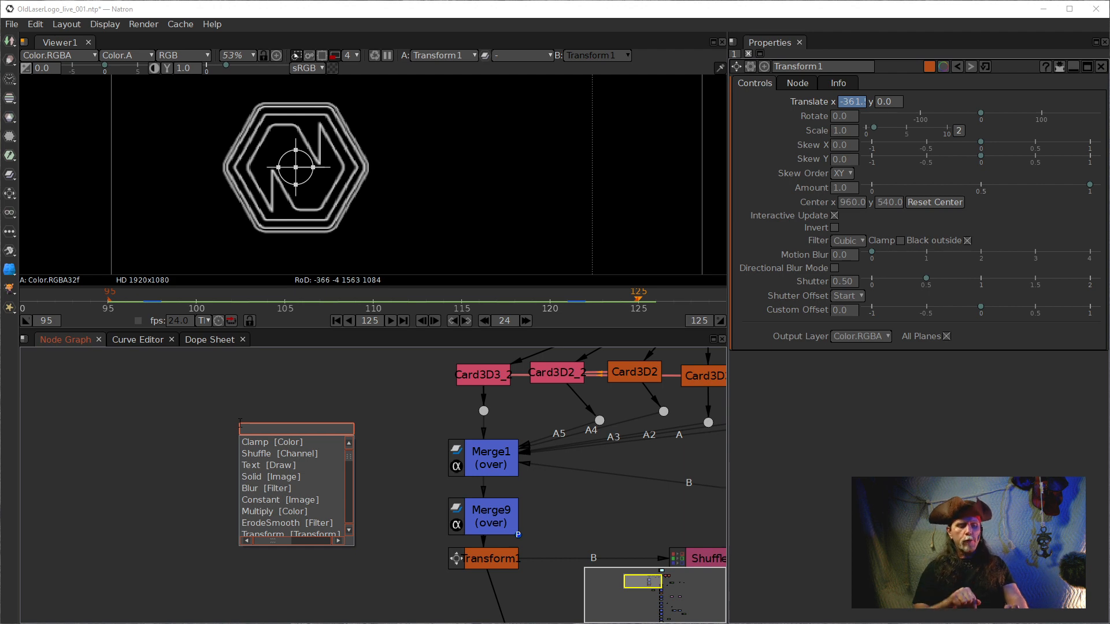
text(text)
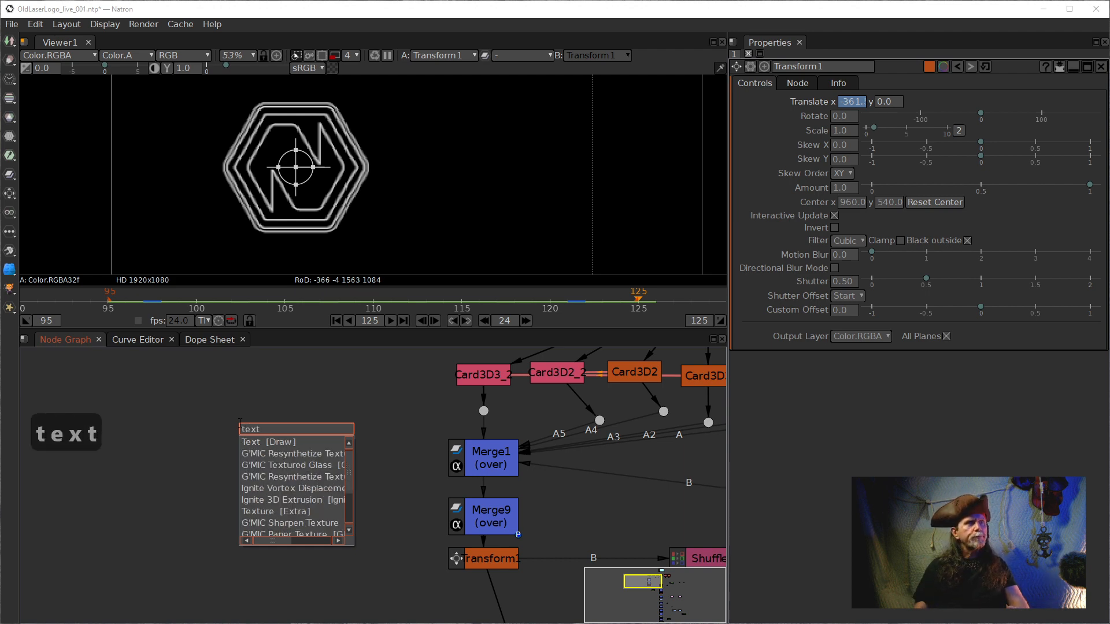
key(Return)
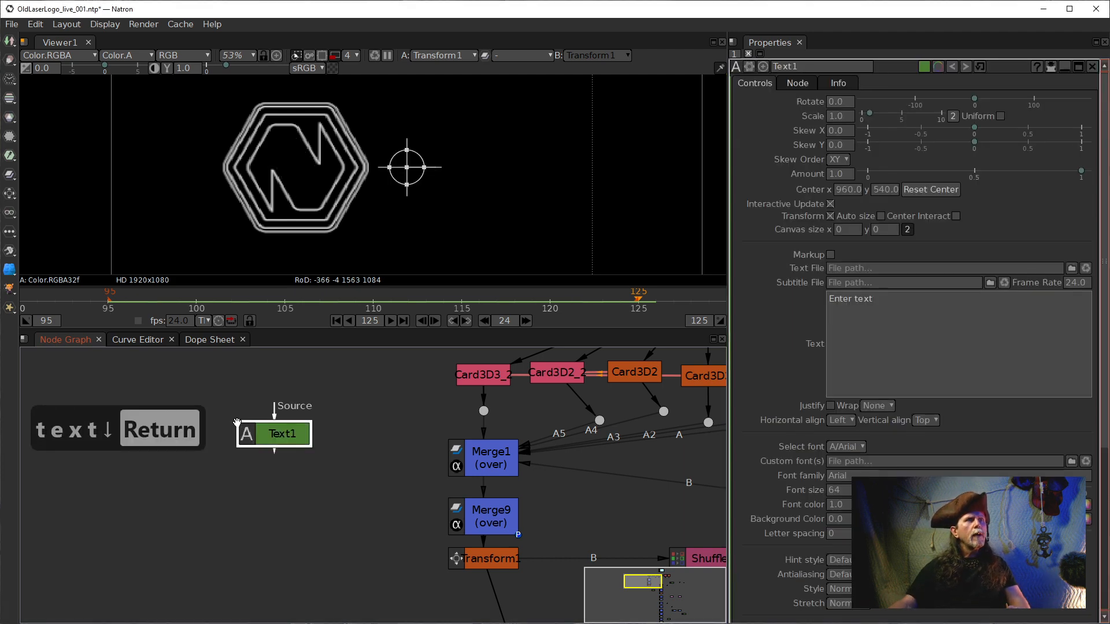
Step: Connect the A input of Merge9 to the Text1 node
click(475, 530)
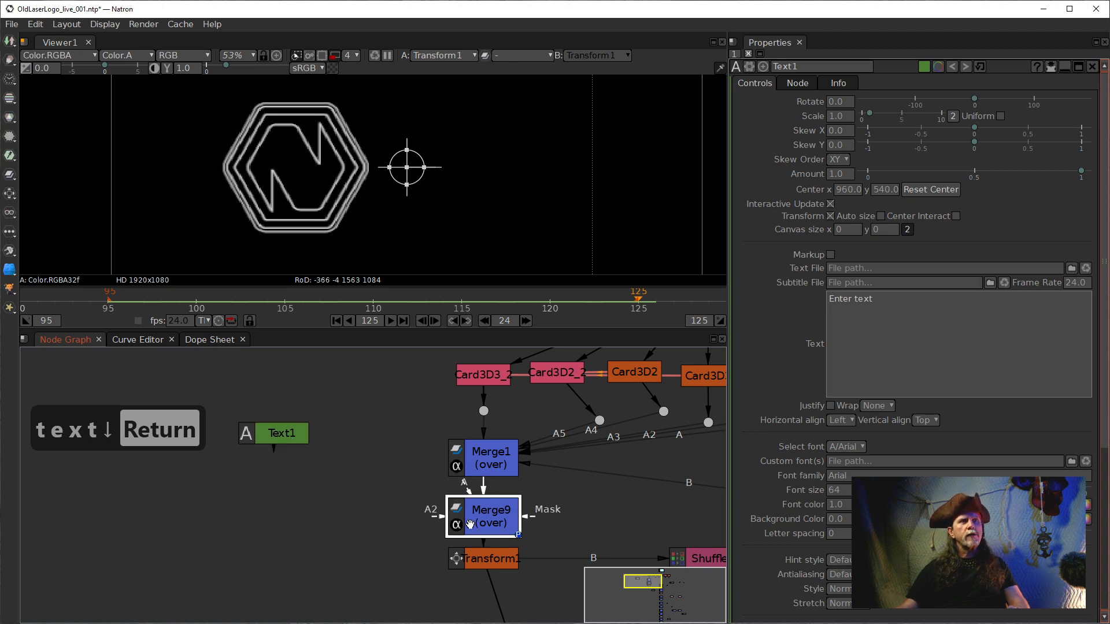
drag(467, 490, 276, 442)
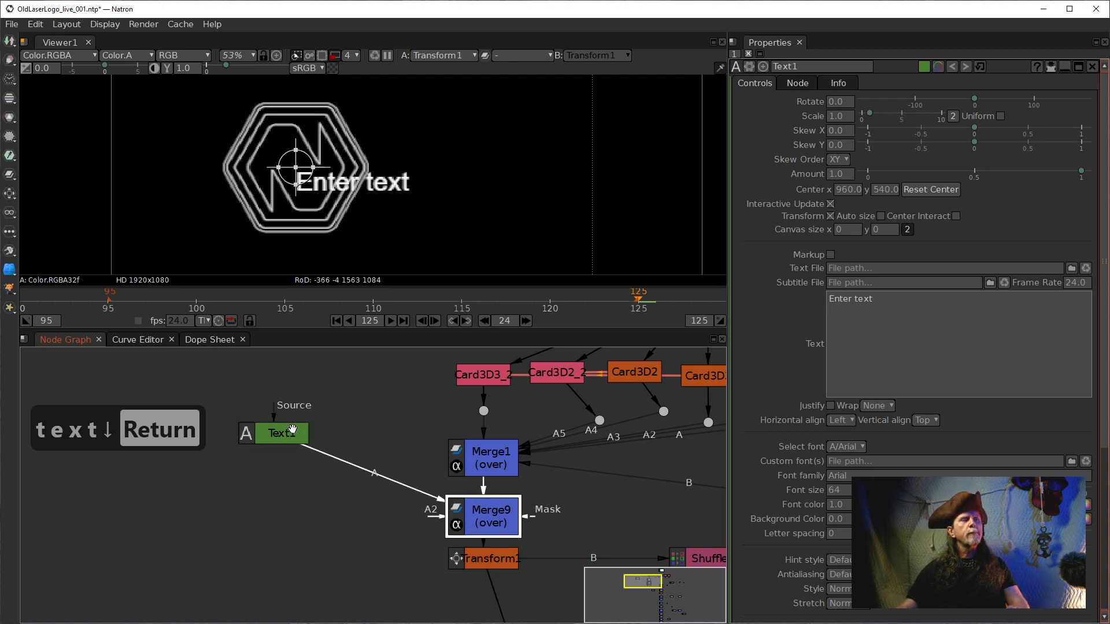
click(267, 434)
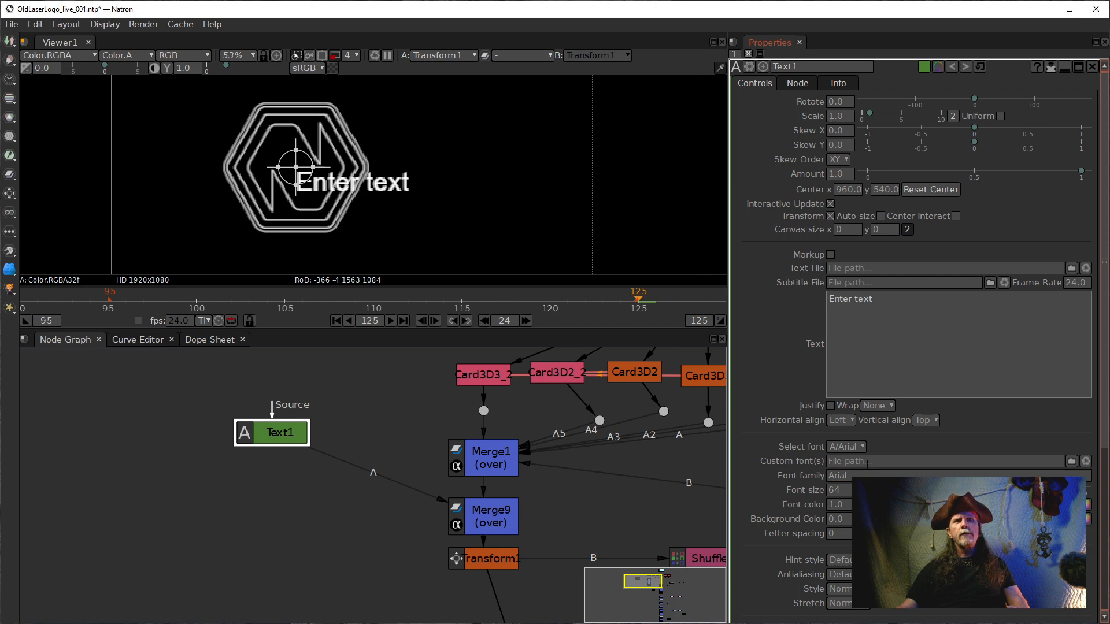
Step: Set the font of Text1 to DigitalSurf
scroll(855, 460, down, 1)
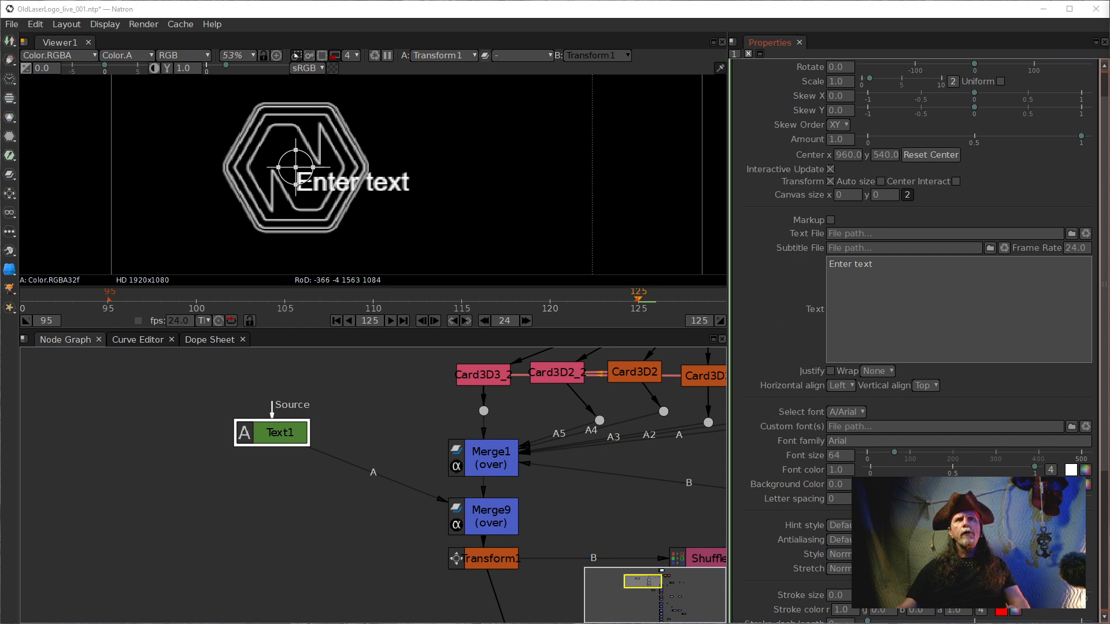
scroll(848, 238, down, 5)
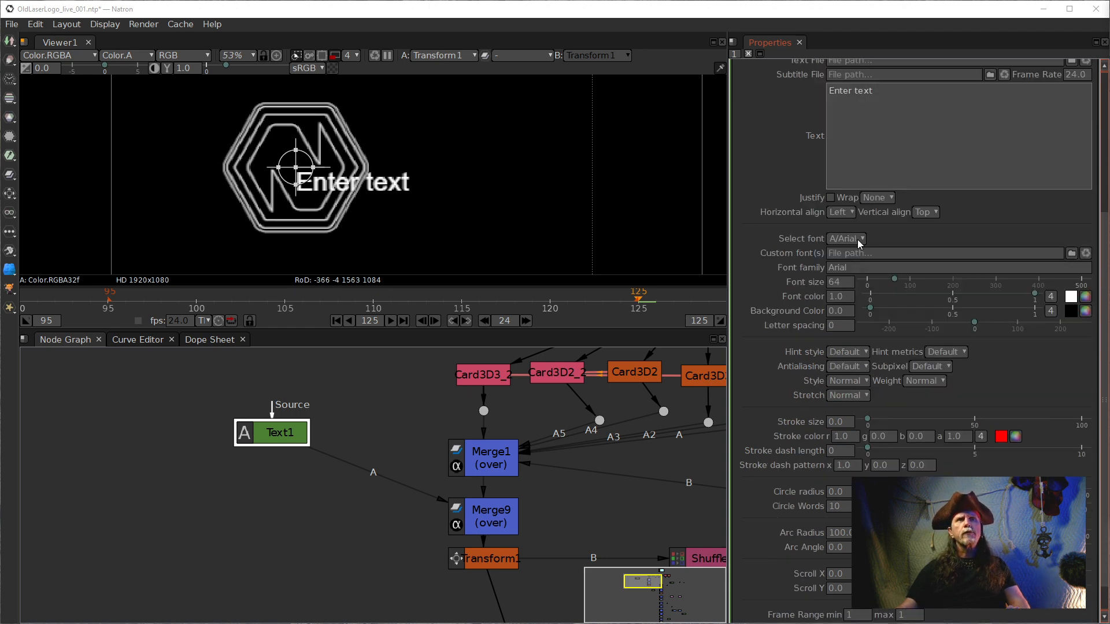
scroll(857, 242, down, 1)
click(856, 206)
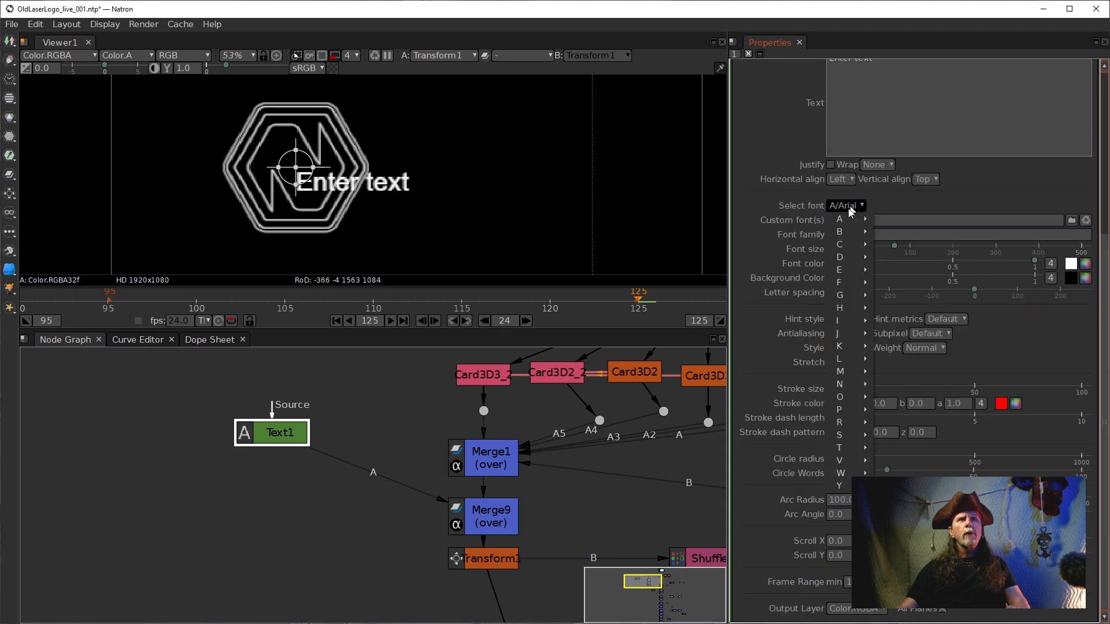
mouse_move(844, 255)
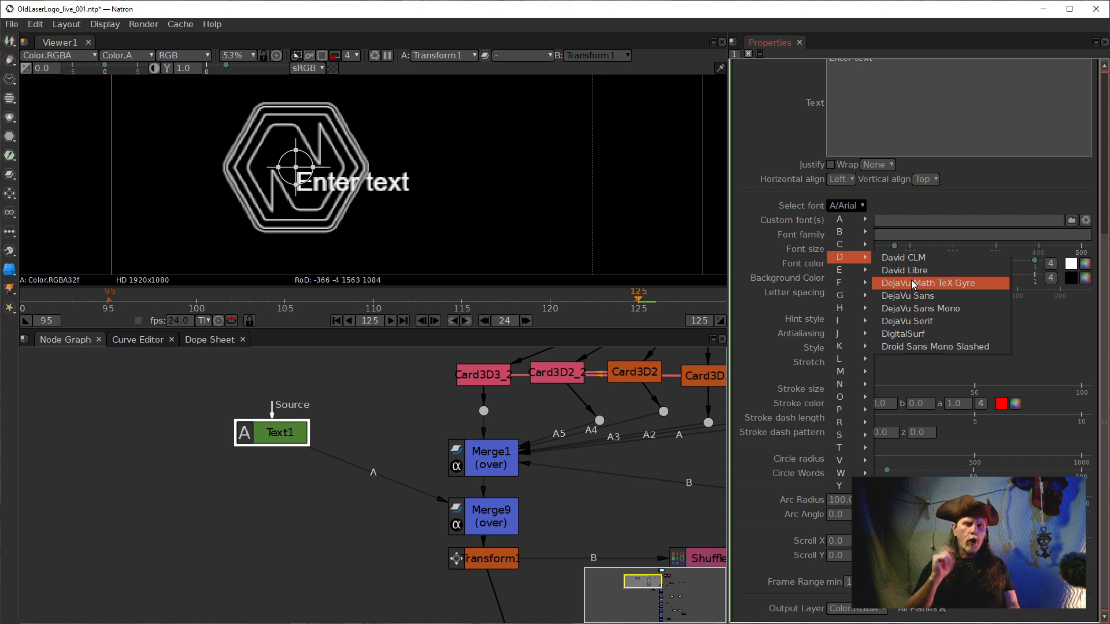
click(898, 338)
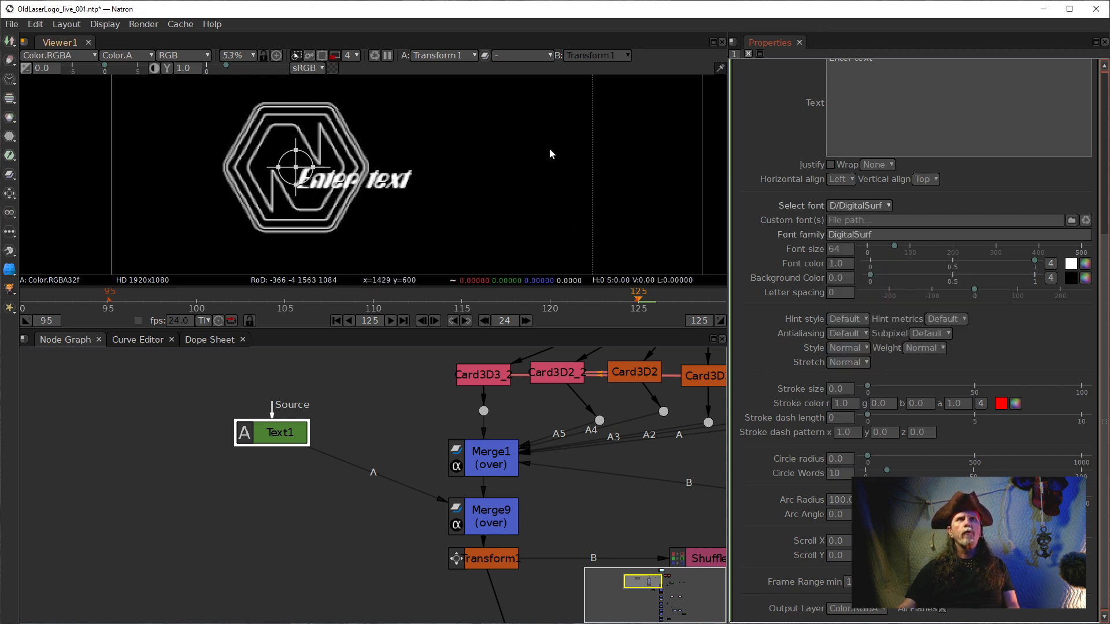
Step: Replace the placeholder text of Text1 with NATRON
scroll(871, 269, up, 4)
key(ctrl+a)
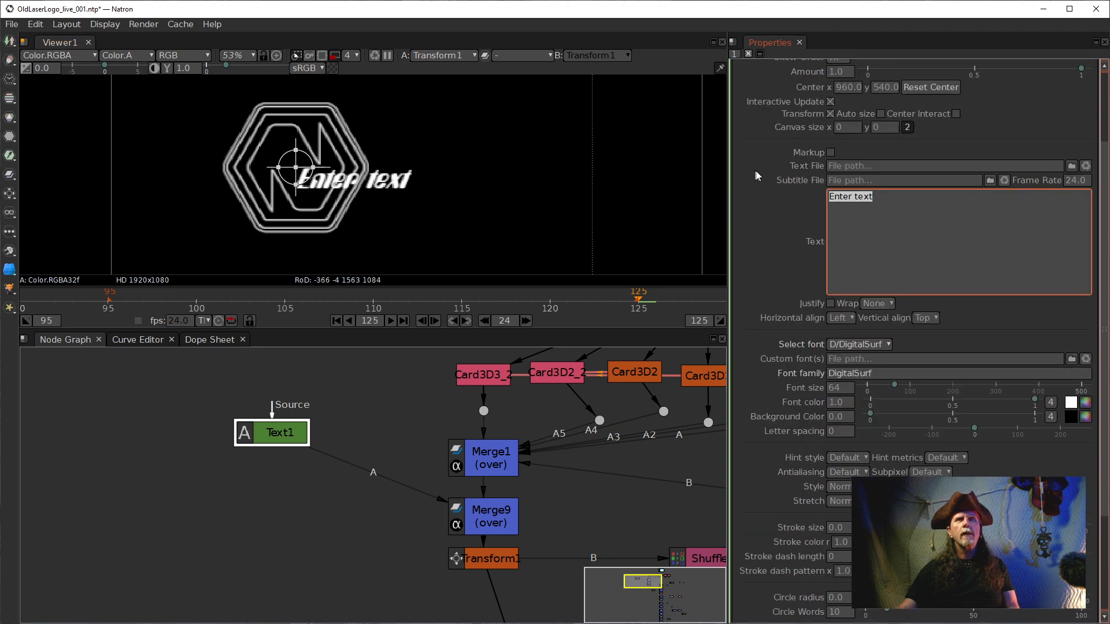
text(NA)
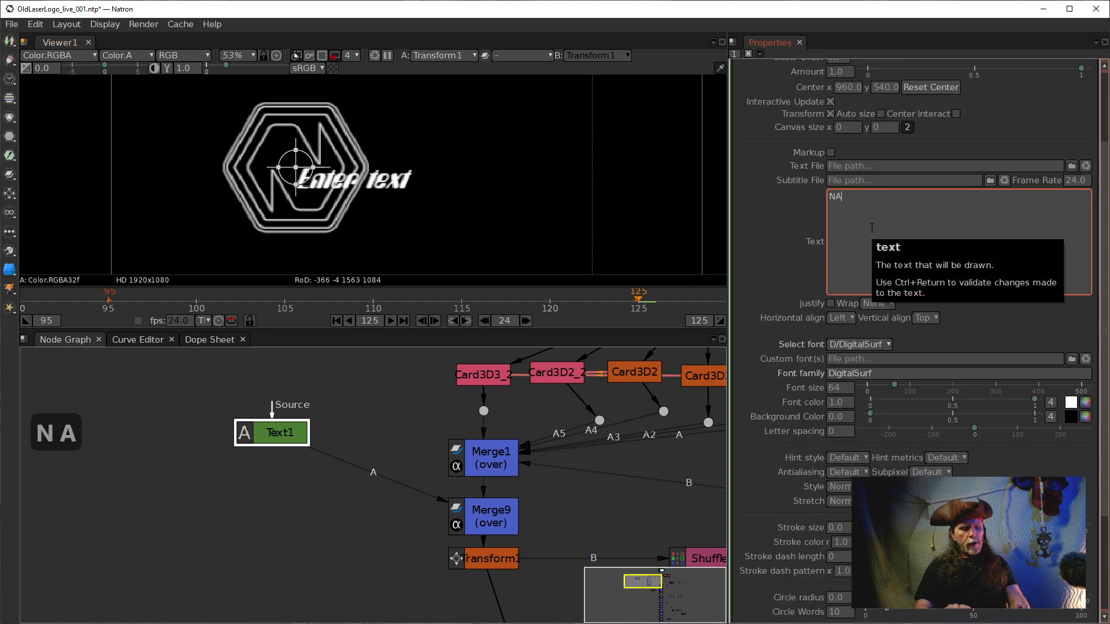
text(TRON)
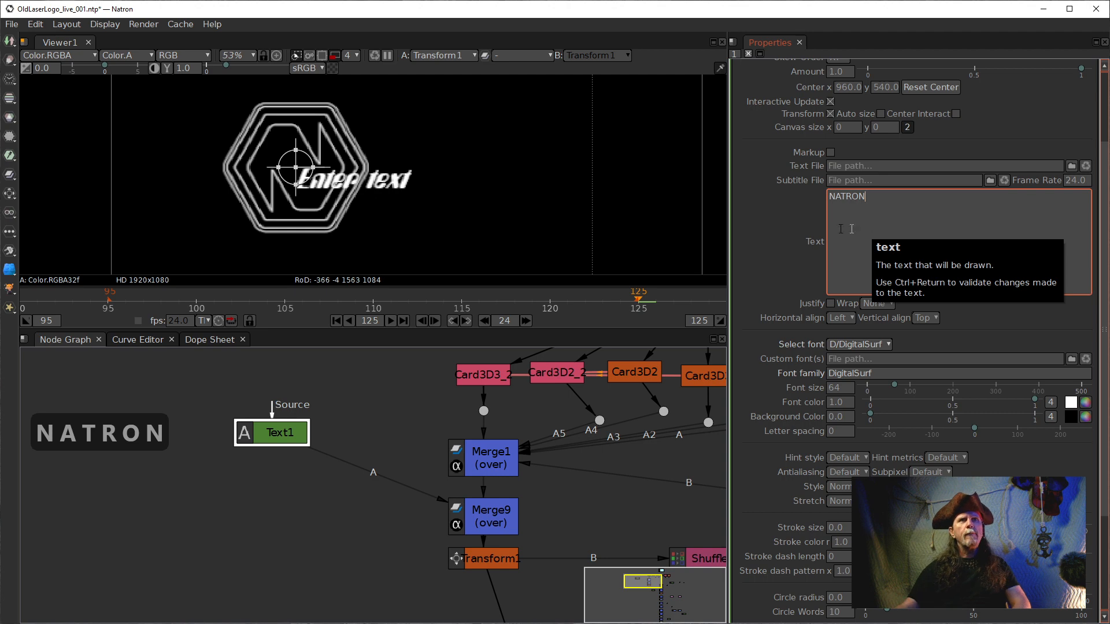
click(797, 227)
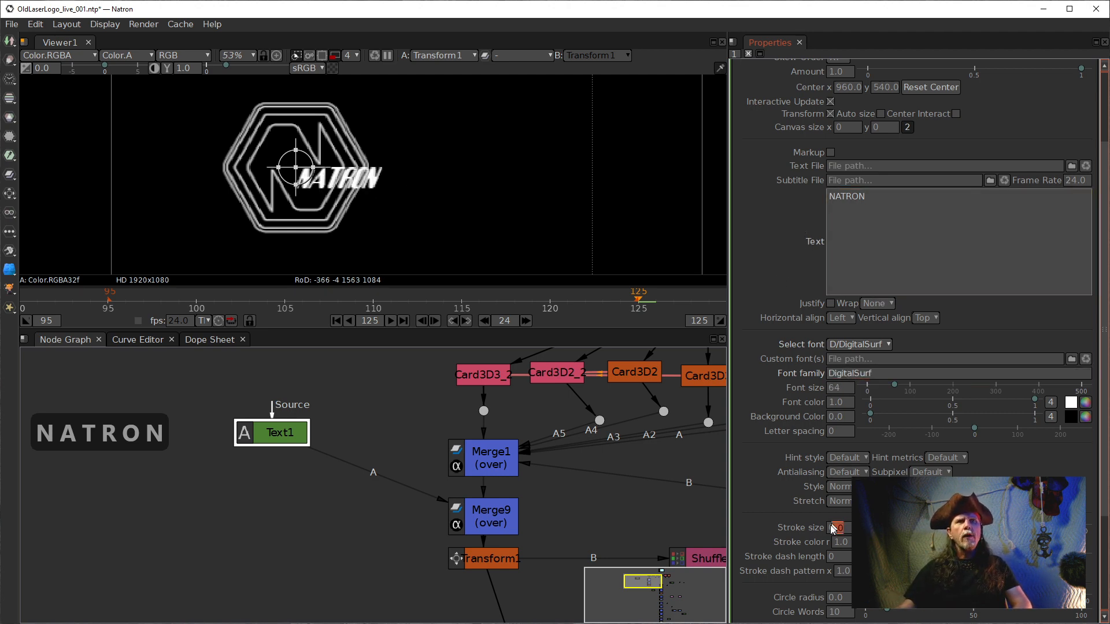
Step: Set the font size of Text1 to 180
scroll(851, 451, down, 3)
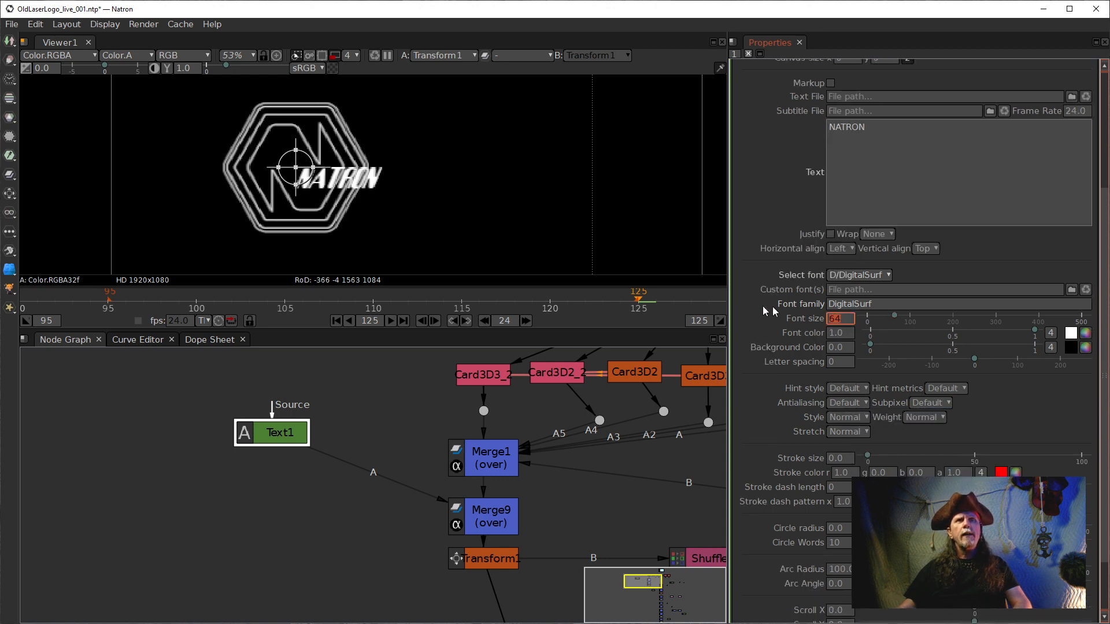
text(180)
key(Return)
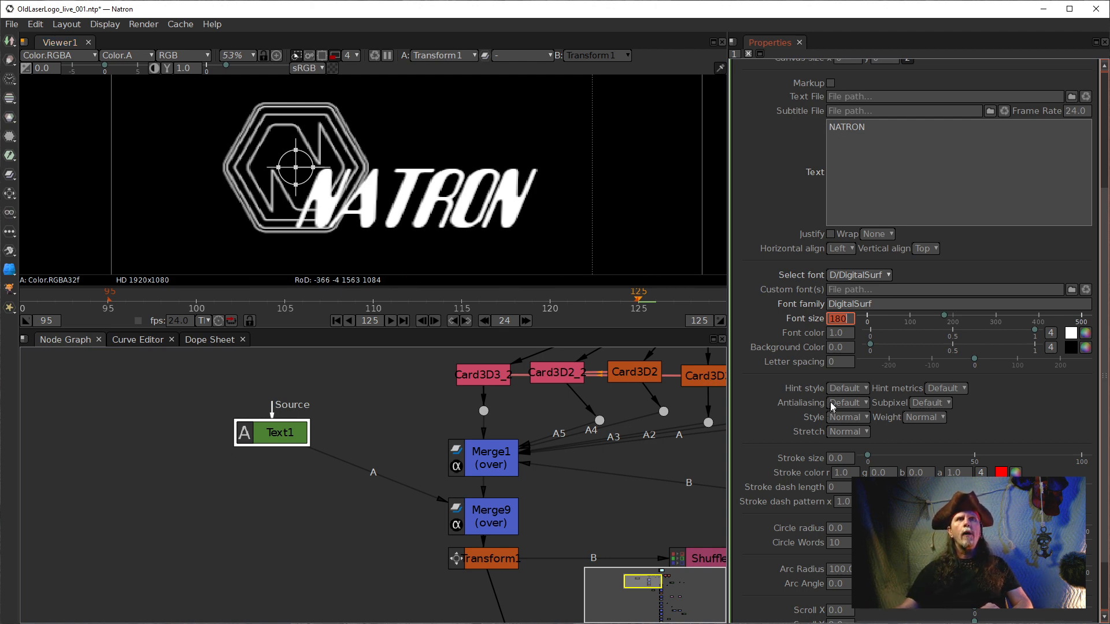
Step: Set the letter spacing of Text1 to 10
click(838, 363)
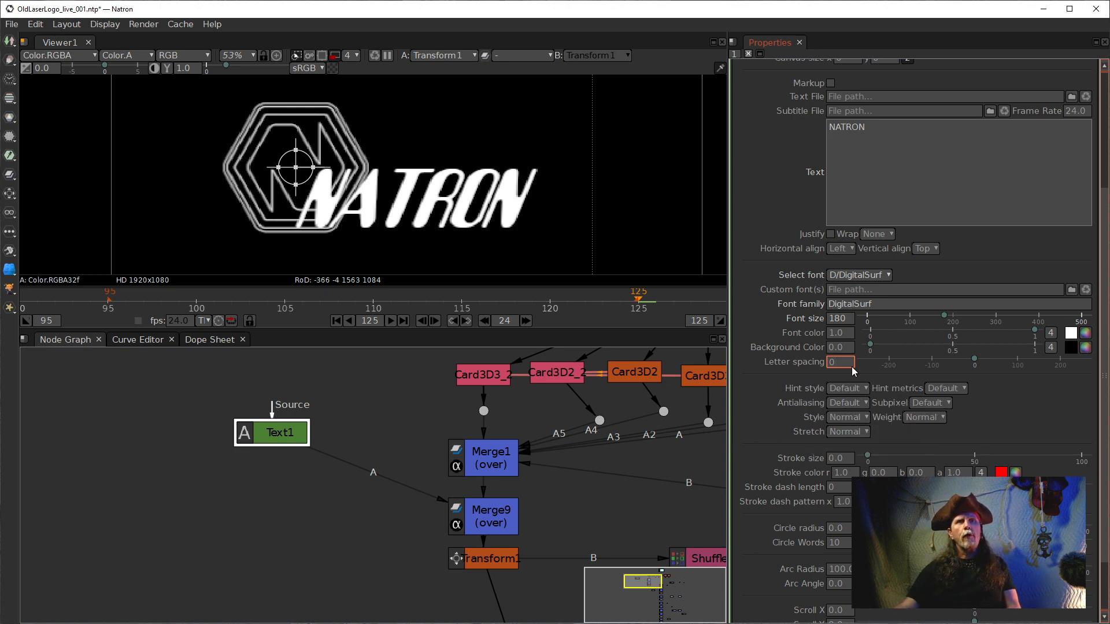
text(10)
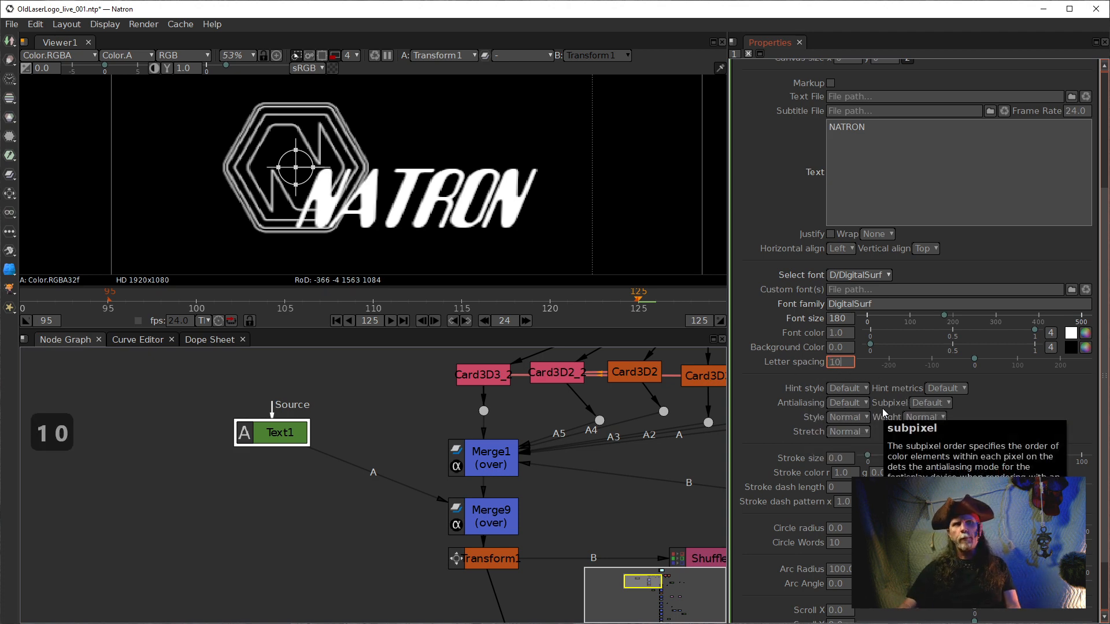
key(Return)
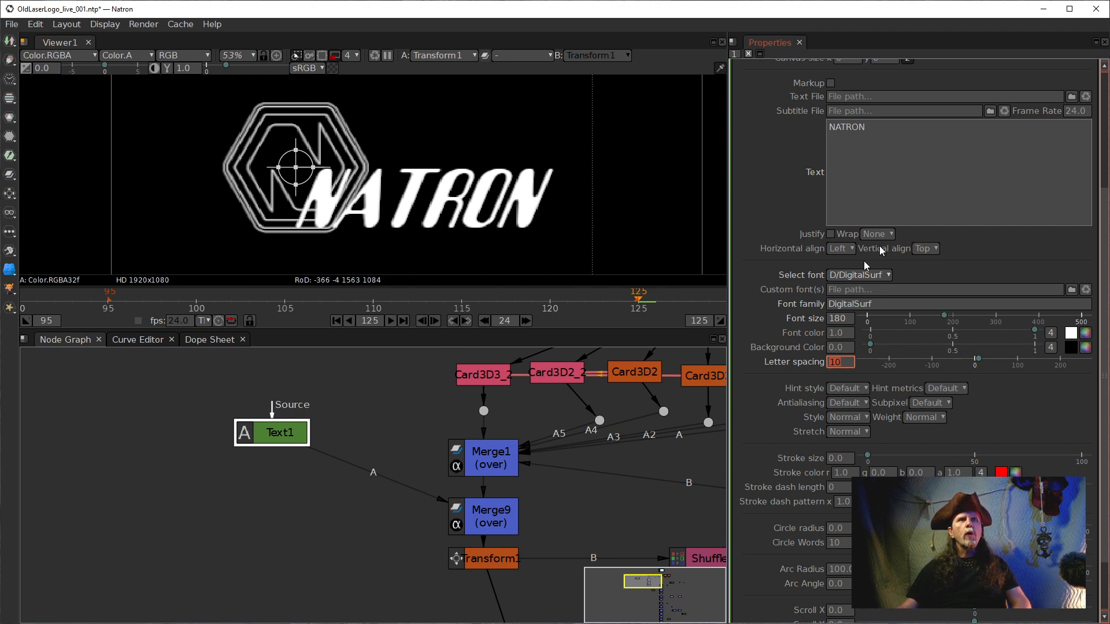
Step: Set the Center x of Text1 to 560
scroll(831, 226, up, 3)
scroll(816, 236, up, 2)
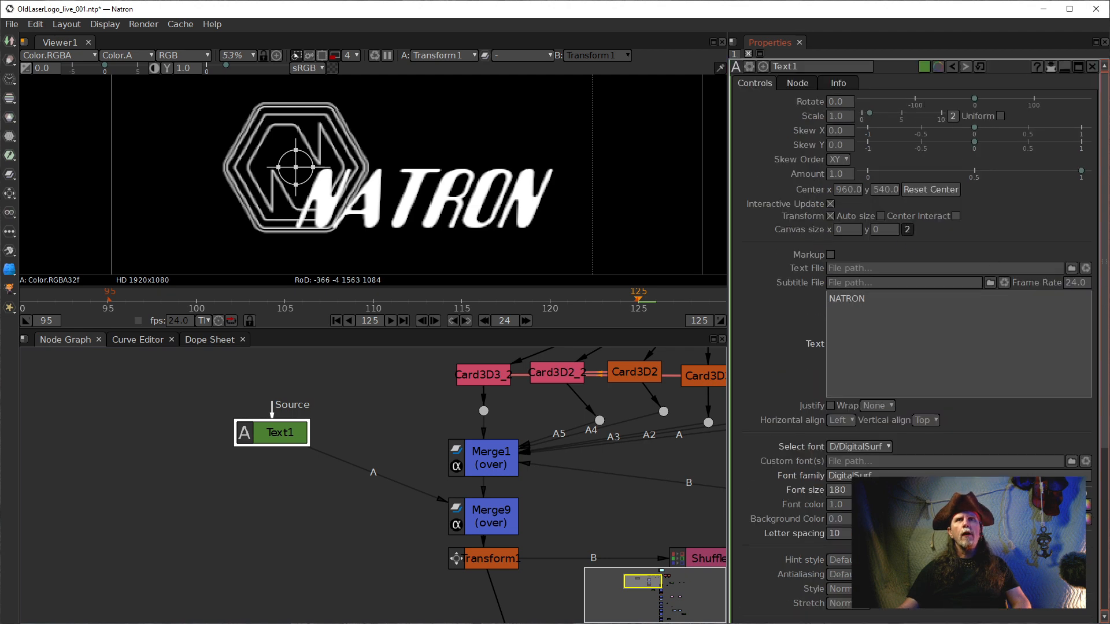
double_click(846, 190)
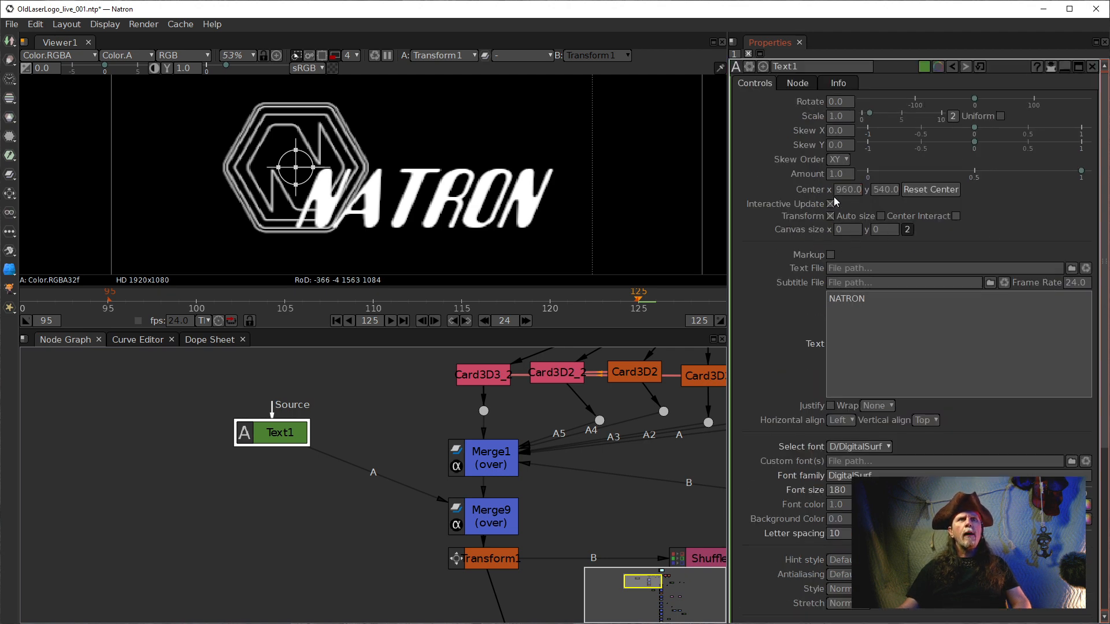
double_click(875, 190)
scroll(838, 192, down, 4)
scroll(837, 191, up, 1)
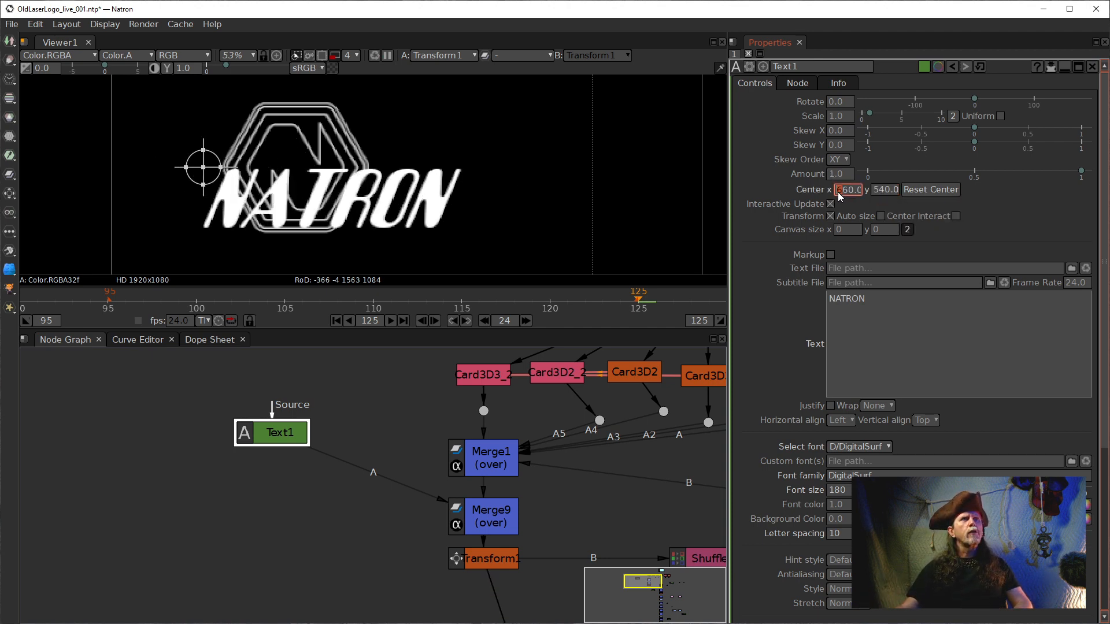
Step: Turn off proxy rendering in the viewer to show the logo and title at full resolution
scroll(838, 192, down, 1)
scroll(410, 180, up, 3)
drag(364, 171, 473, 232)
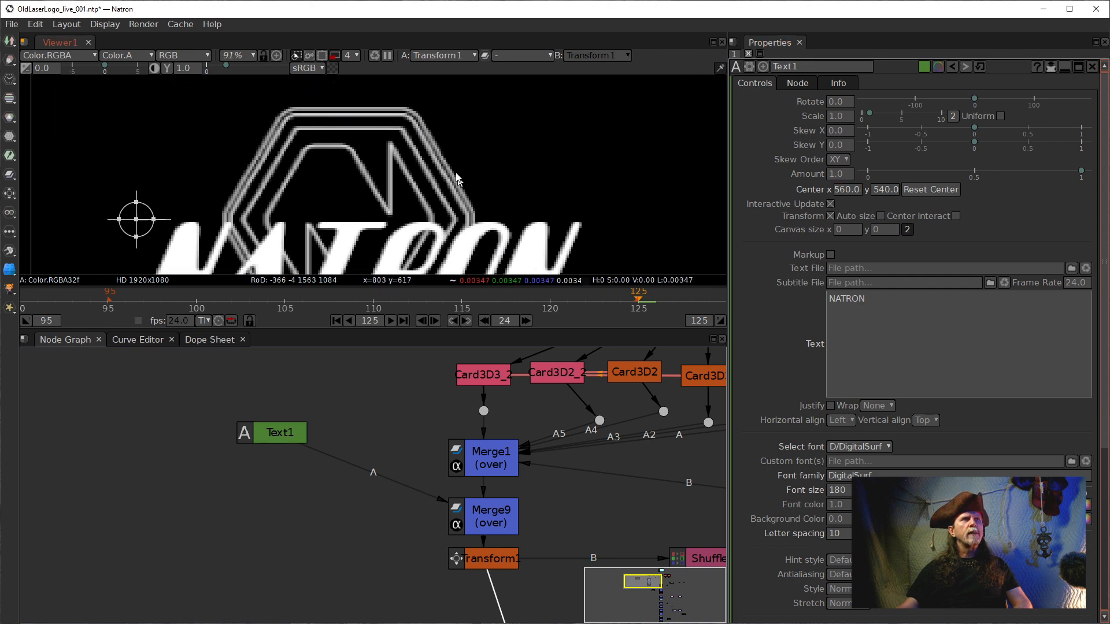
click(335, 55)
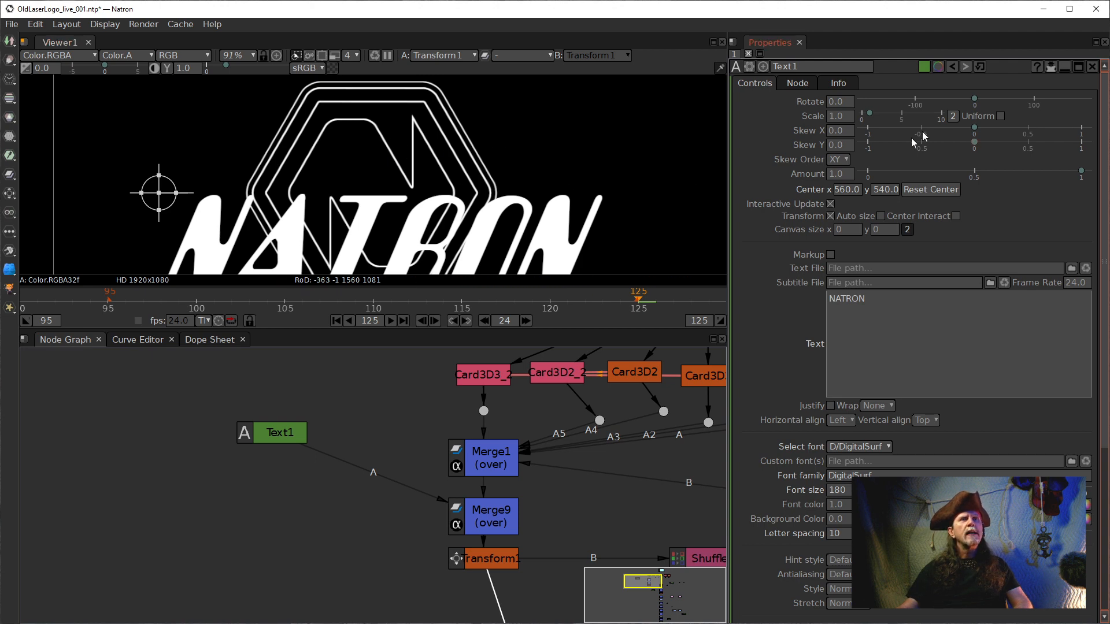
Step: Set the Center y of Text1 to 753
click(879, 193)
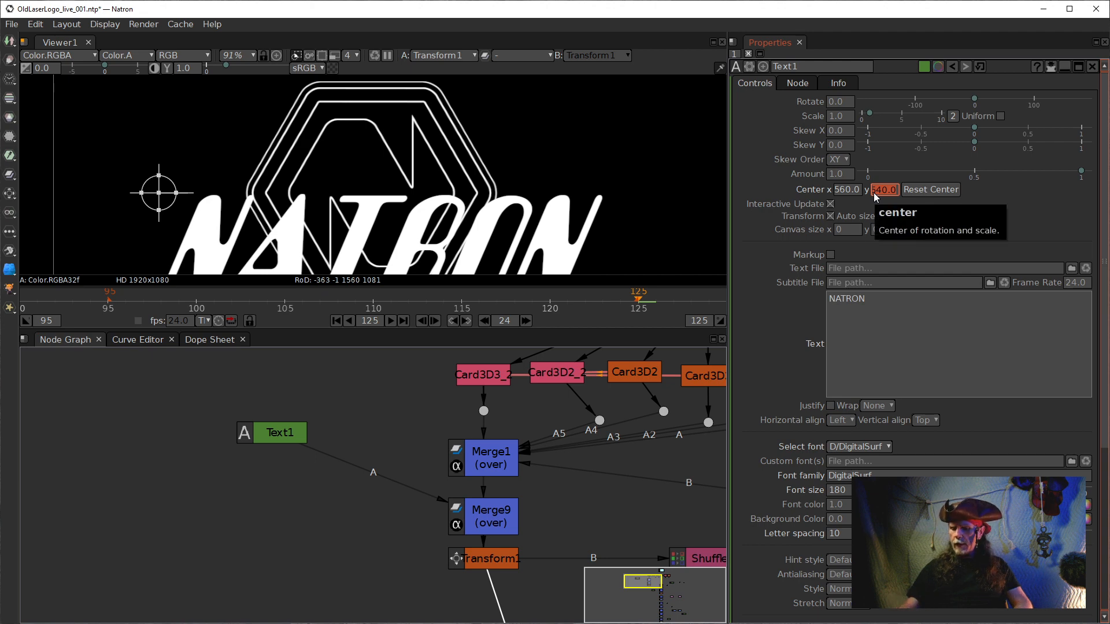
text(753)
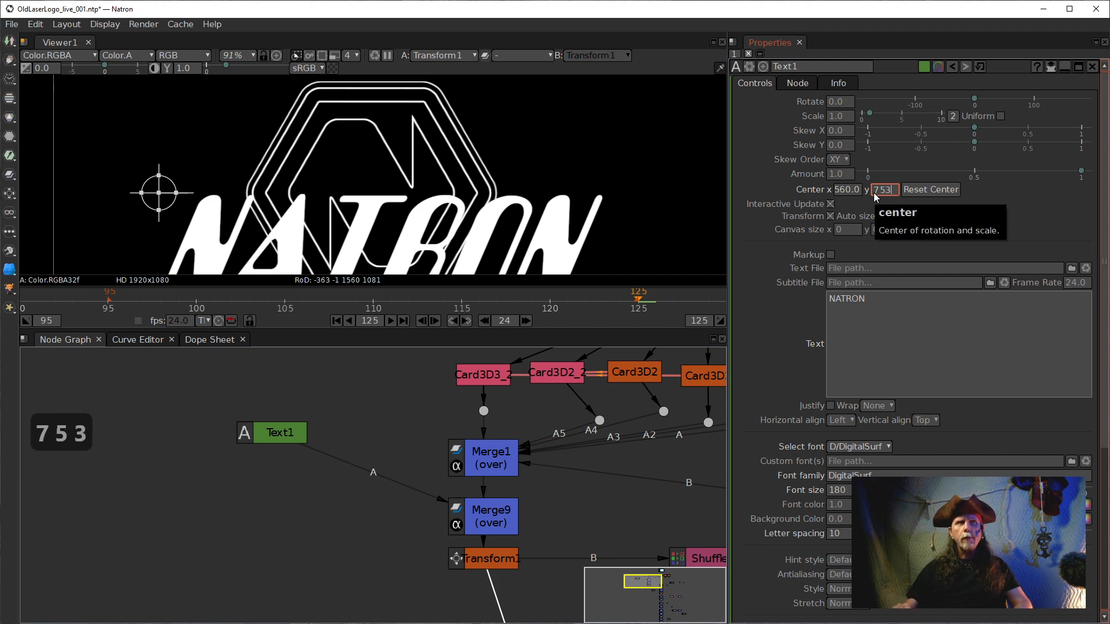
key(Return)
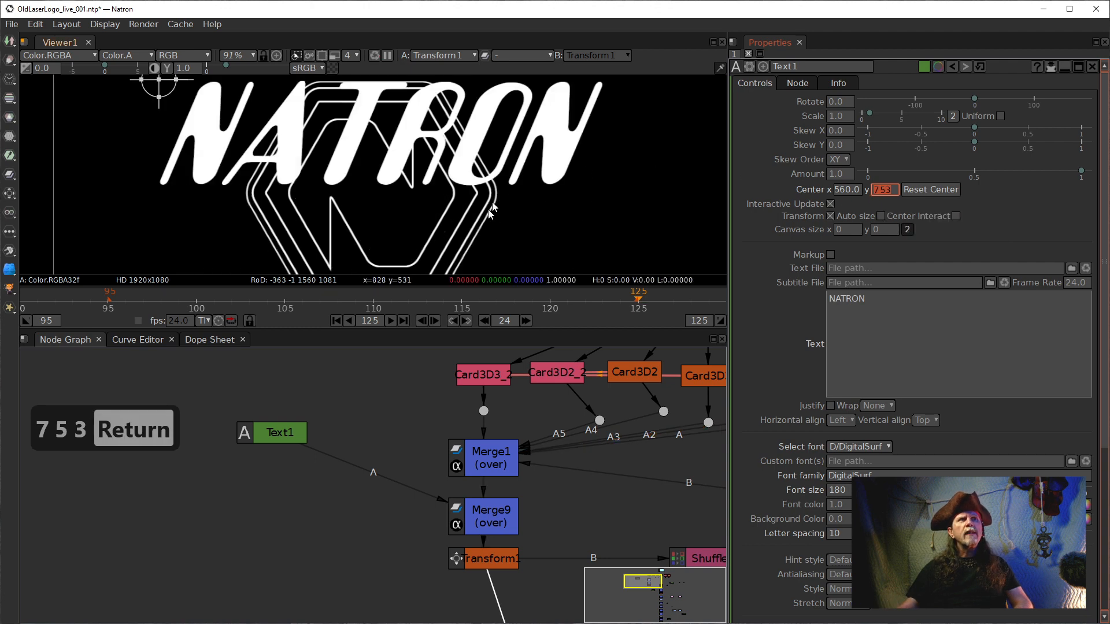
Step: Move the NATRON title beside the logo by raising the Center x of Text1 to 1260
drag(408, 108, 422, 176)
scroll(391, 164, up, 6)
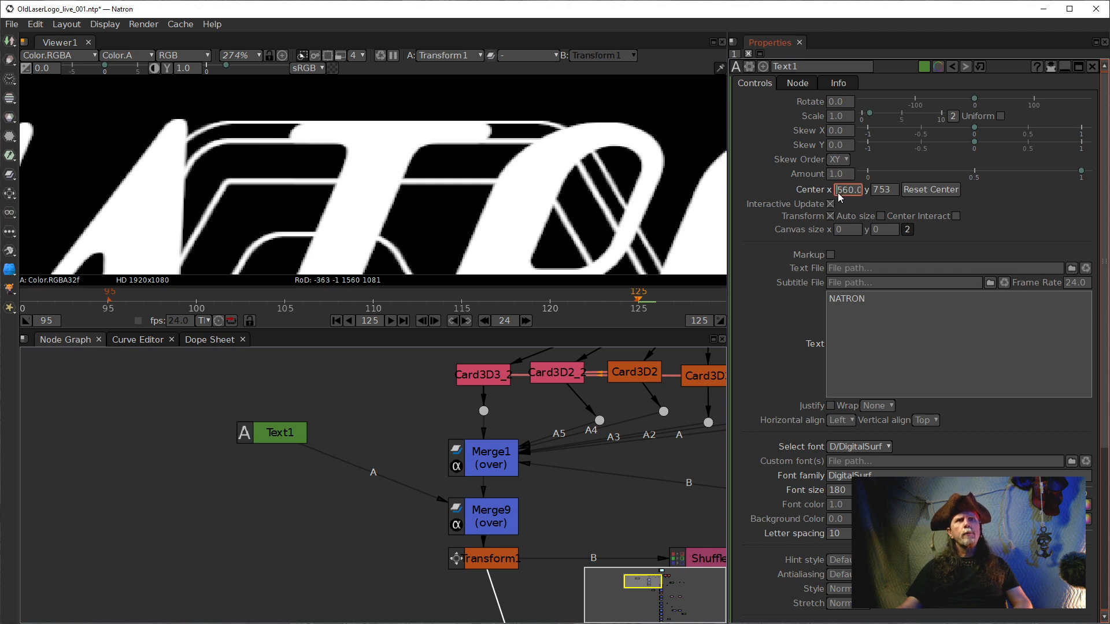
key(Up)
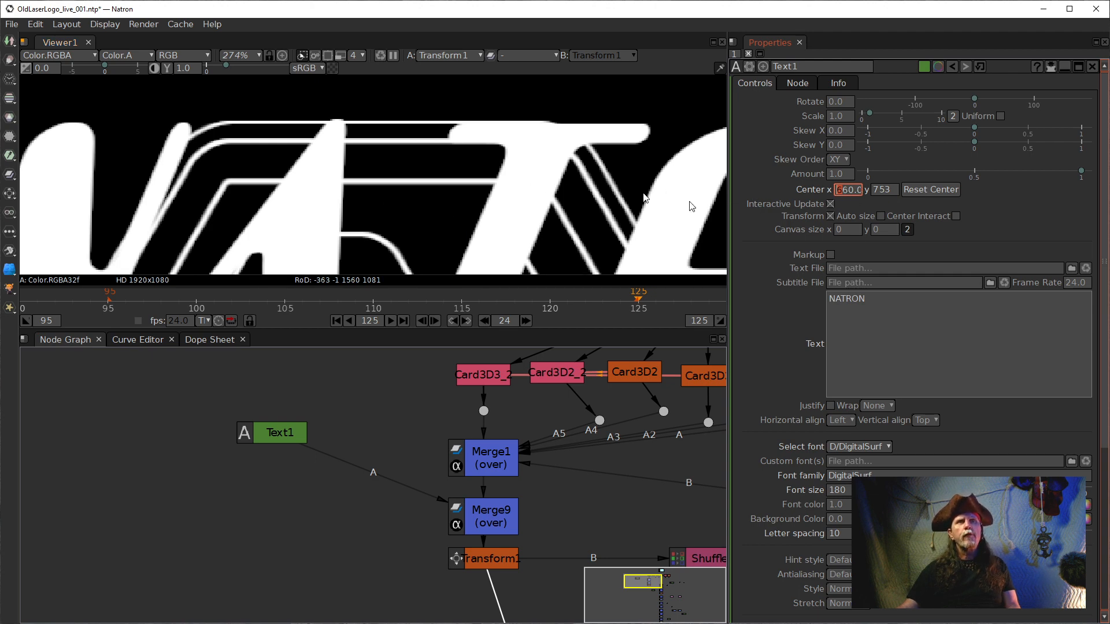
scroll(509, 191, down, 10)
drag(473, 196, 410, 168)
click(834, 191)
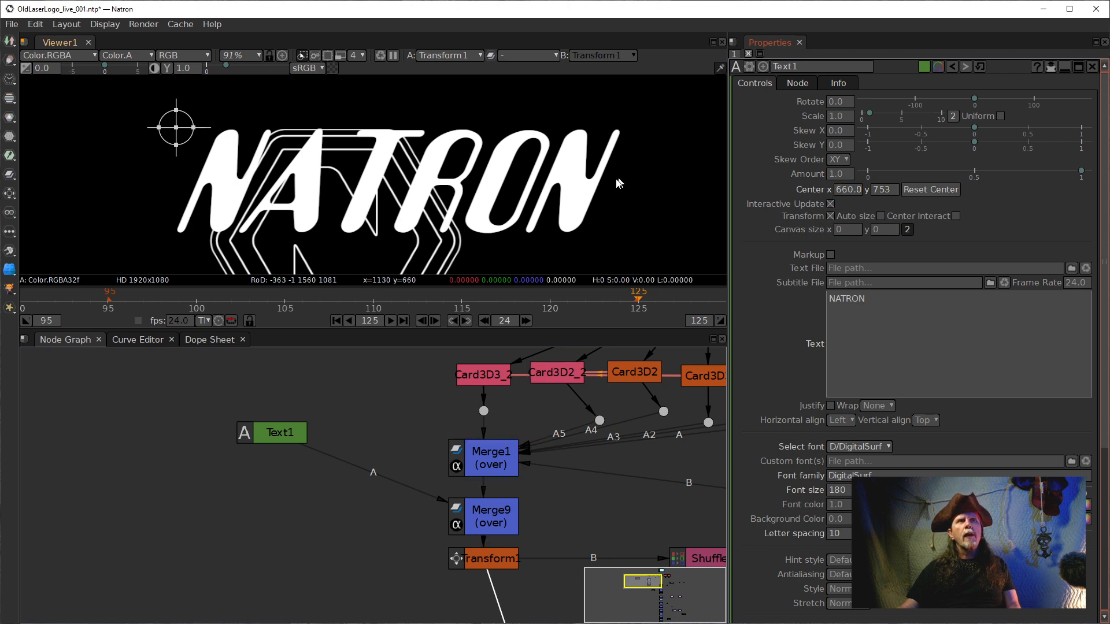
key(Up)
key(Up)
key(Up)
key(Up)
key(Up)
key(Up)
key(Up)
key(Up)
key(Up)
key(Up)
key(Up)
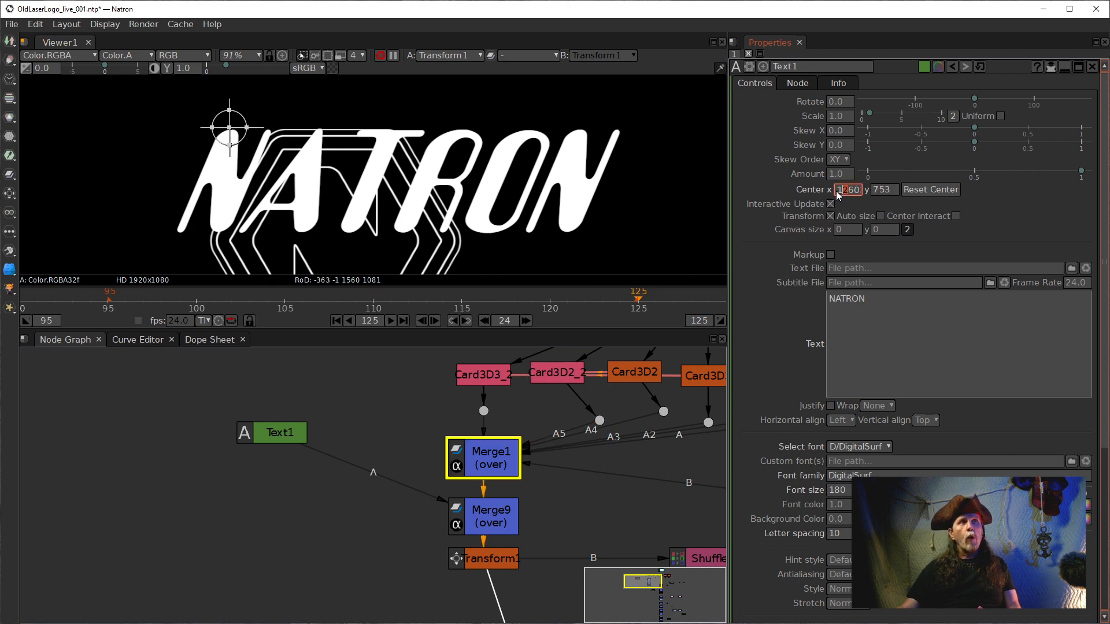
key(Down)
key(Down)
key(Down)
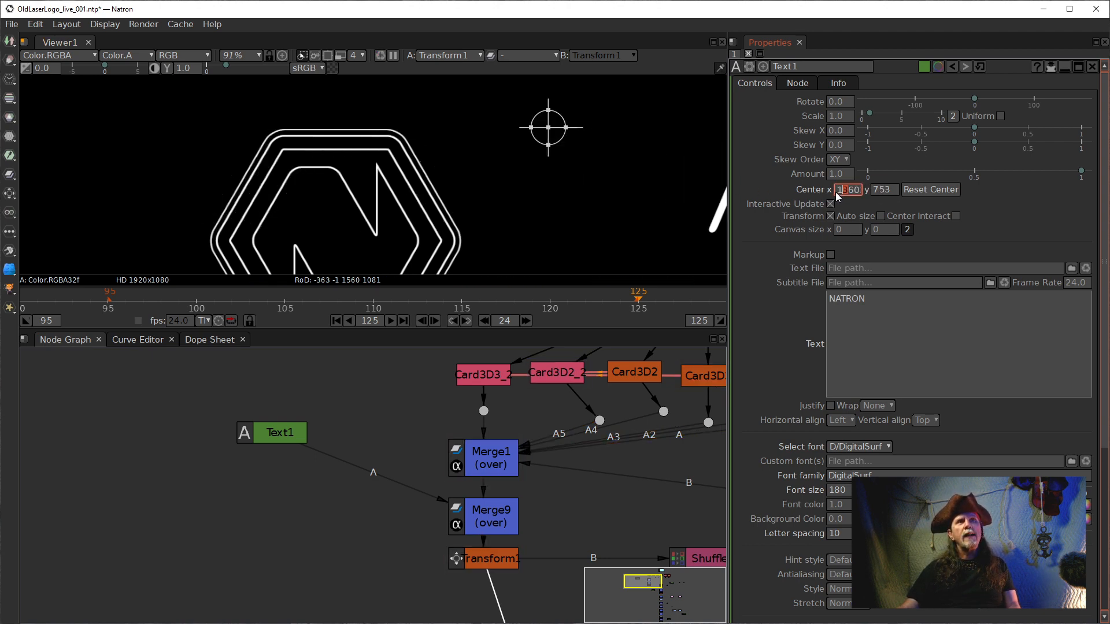
key(Down)
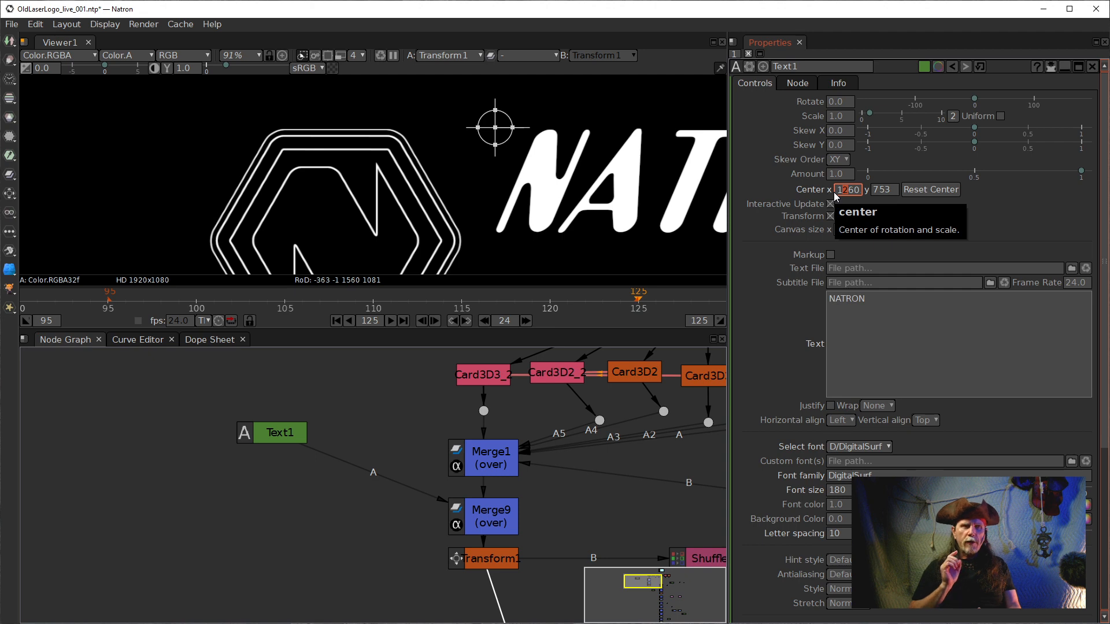
key(BackSpace)
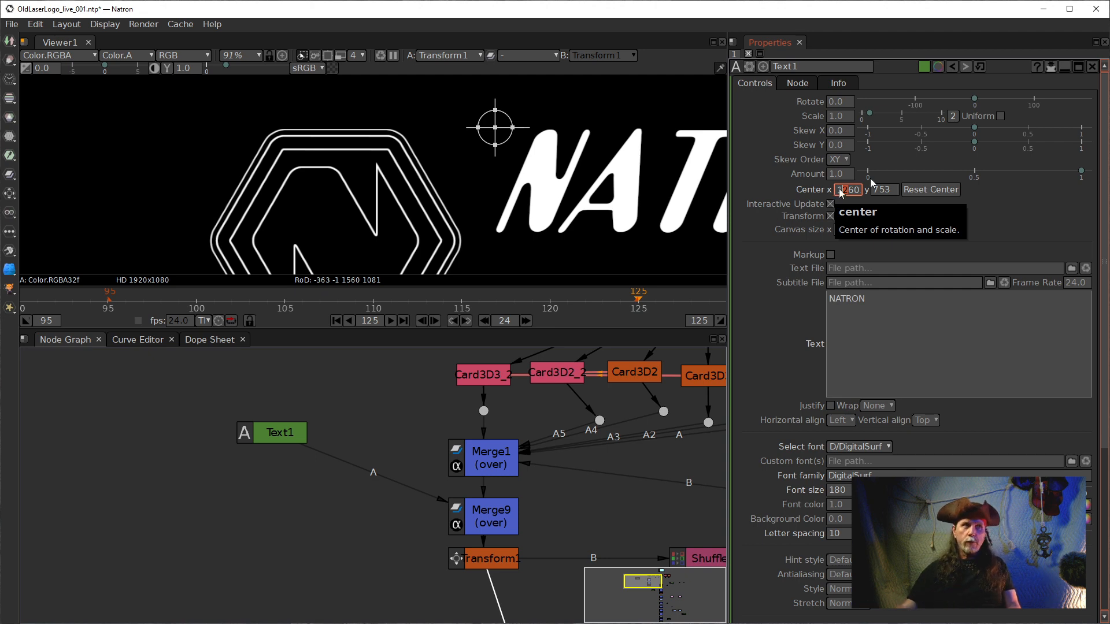
Step: Insert a Transform node after Text1 and set its Skew X to -1
click(279, 433)
key(t)
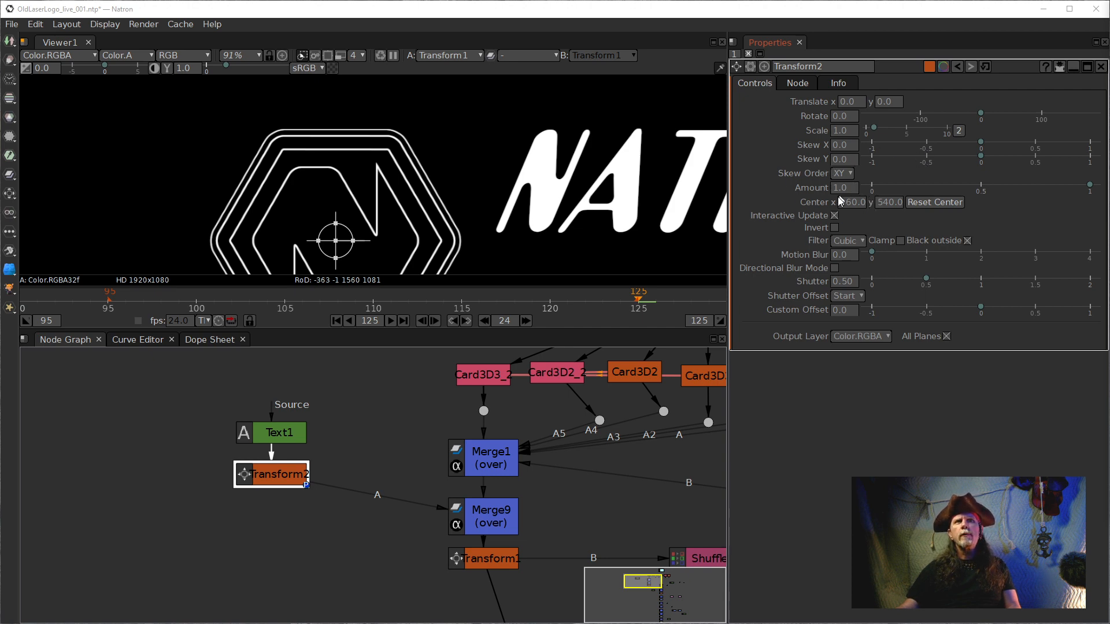
click(838, 145)
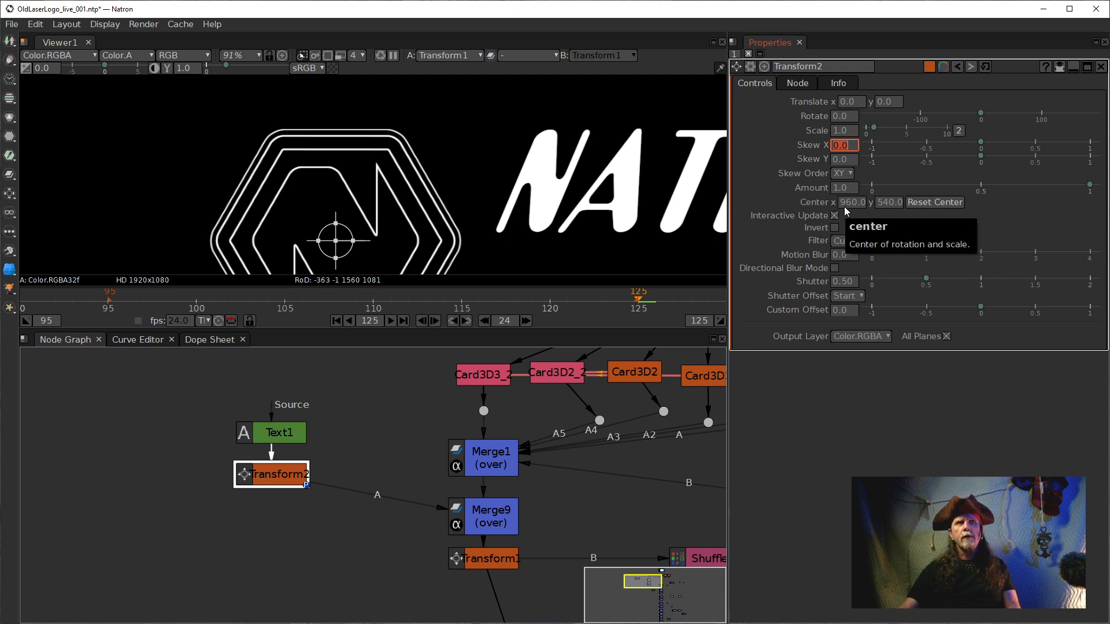
text(-1)
key(Return)
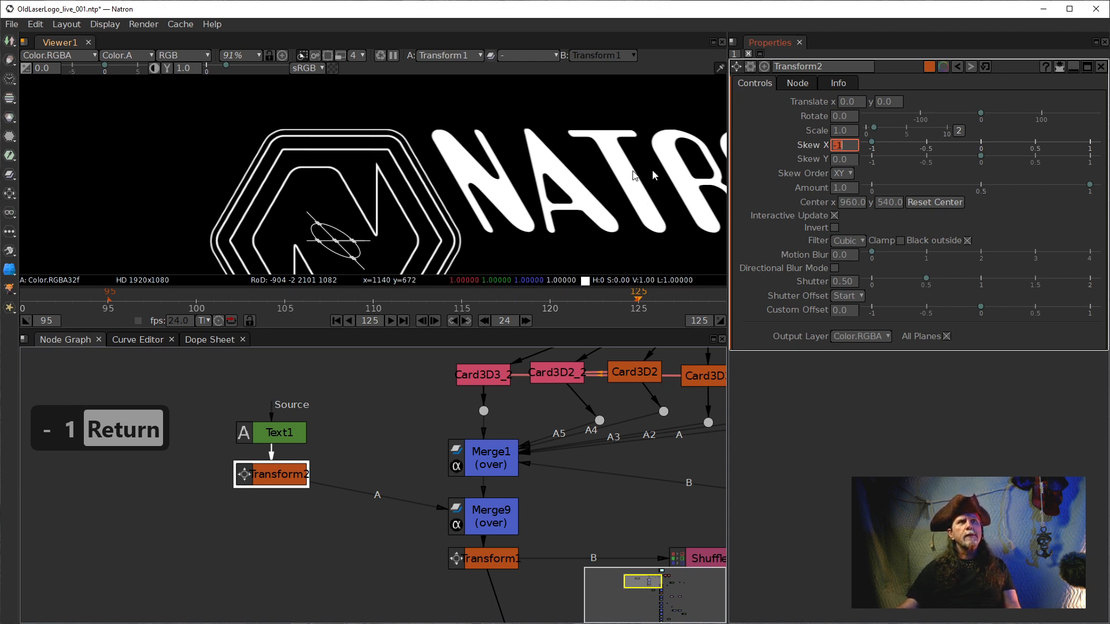
Step: Set the Center x of Text1 to 570 so the whole NATRON title fits inside the frame
click(277, 433)
double_click(277, 433)
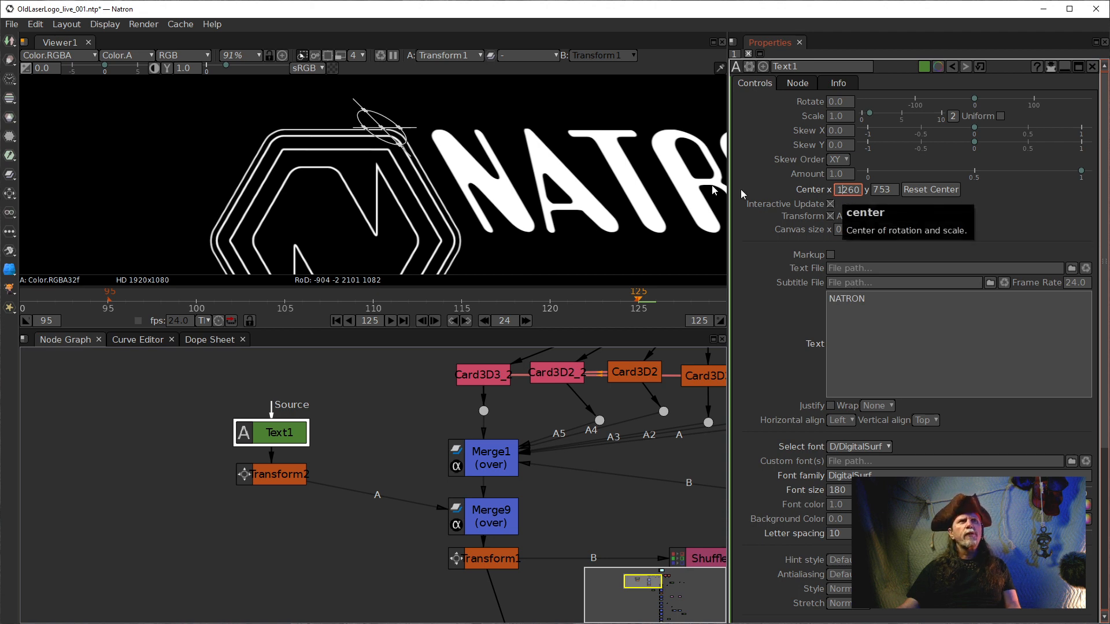
drag(632, 194, 408, 169)
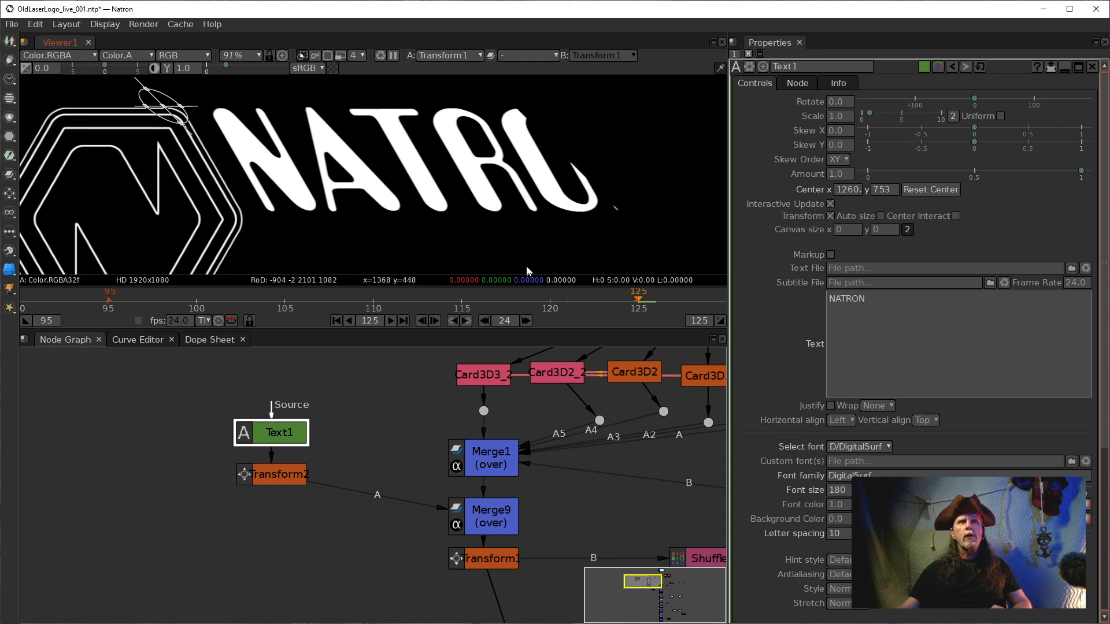
click(883, 231)
click(845, 195)
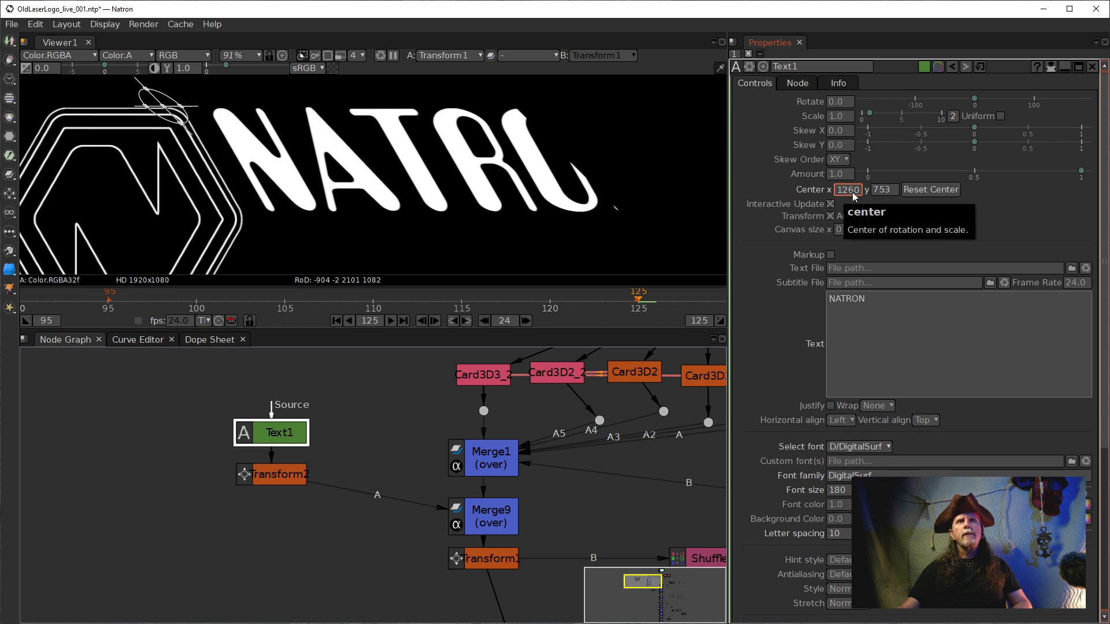
drag(851, 196, 807, 192)
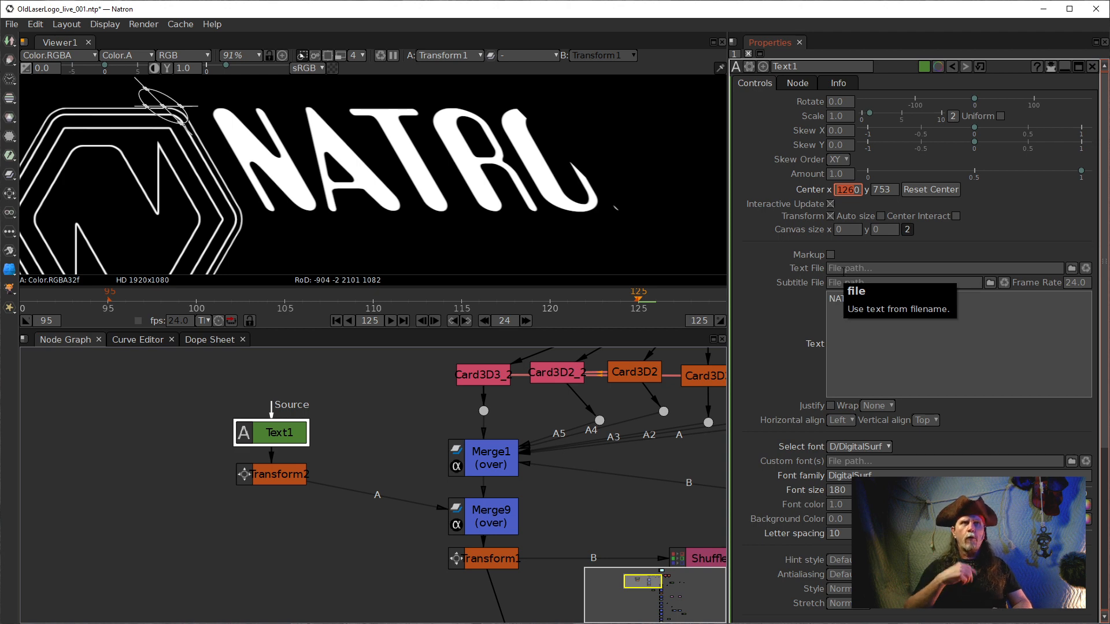
text(570.0)
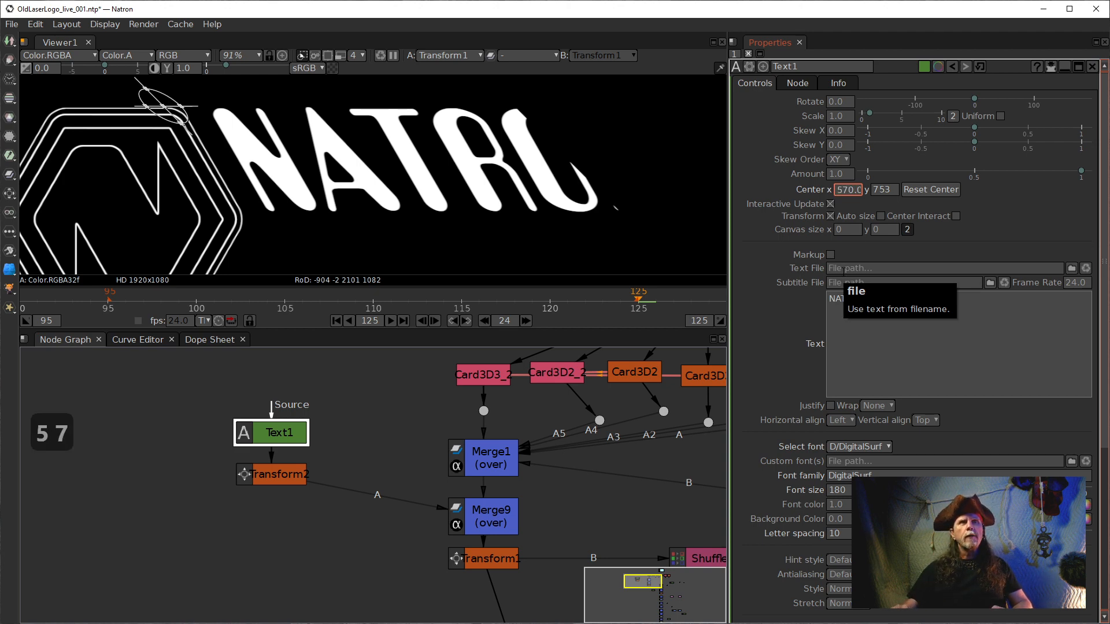
key(Return)
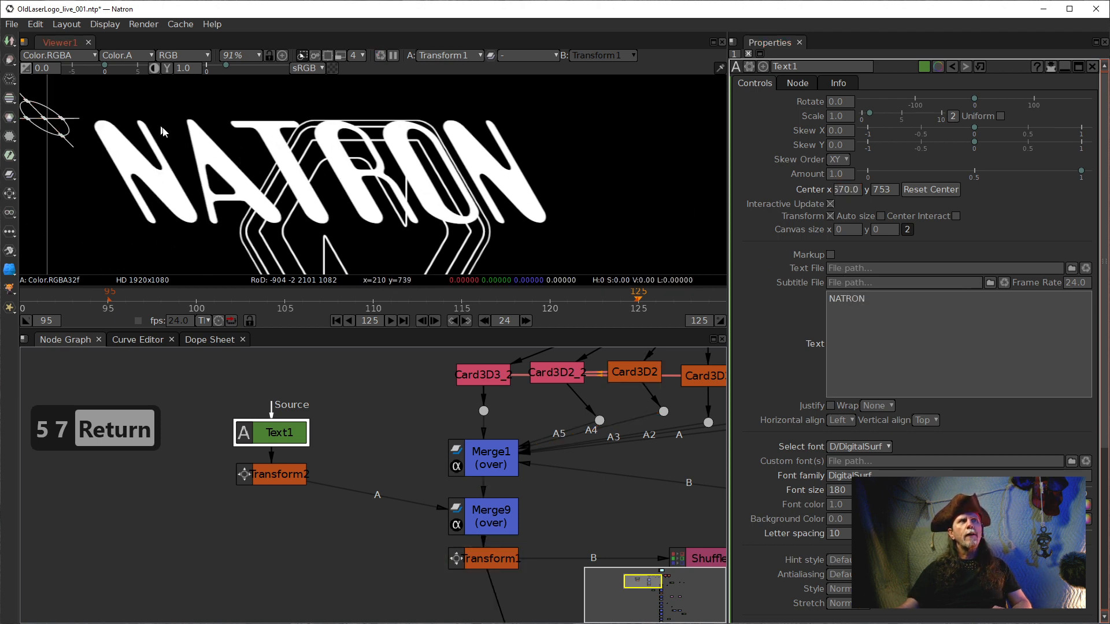
Step: Shift the skewed title beside the logo by setting the Translate x of Transform2 to 670
drag(308, 198, 338, 182)
click(274, 475)
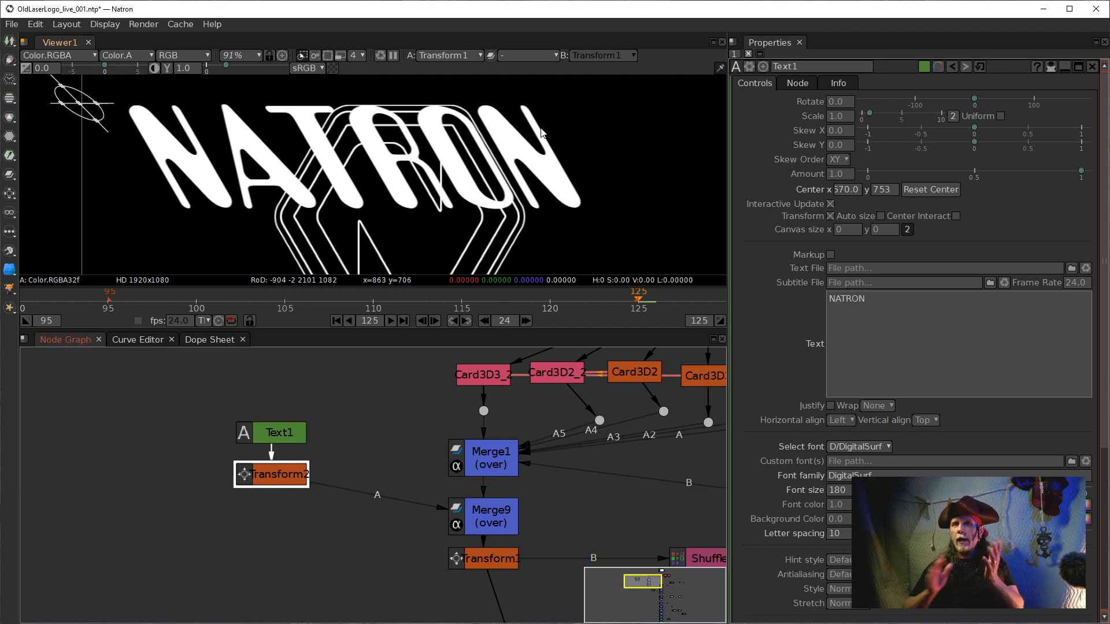
double_click(261, 476)
click(854, 117)
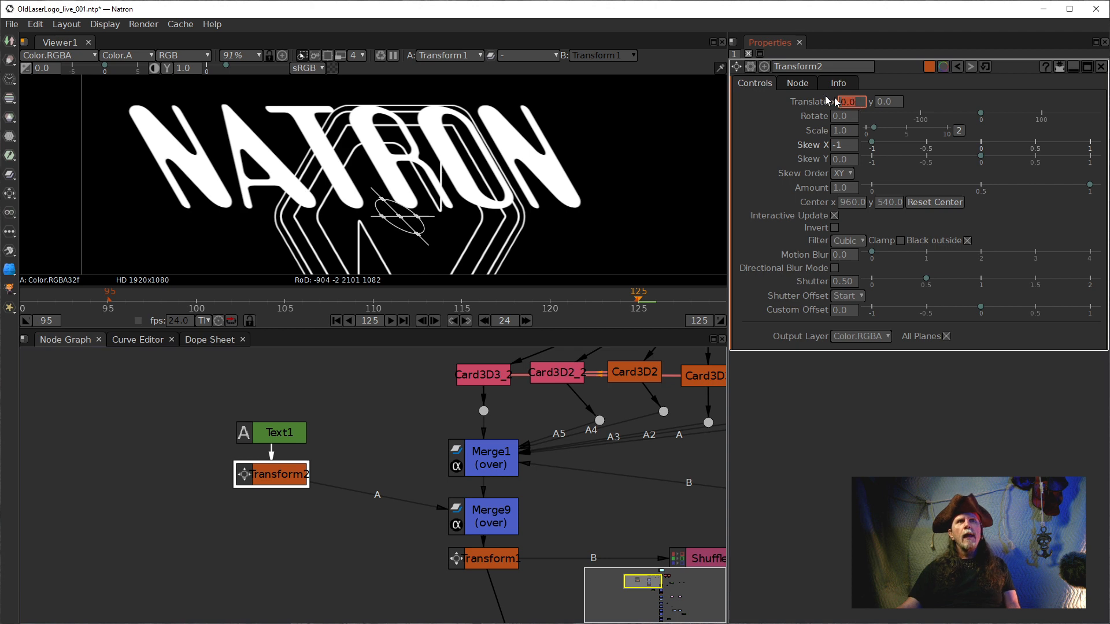
text(5)
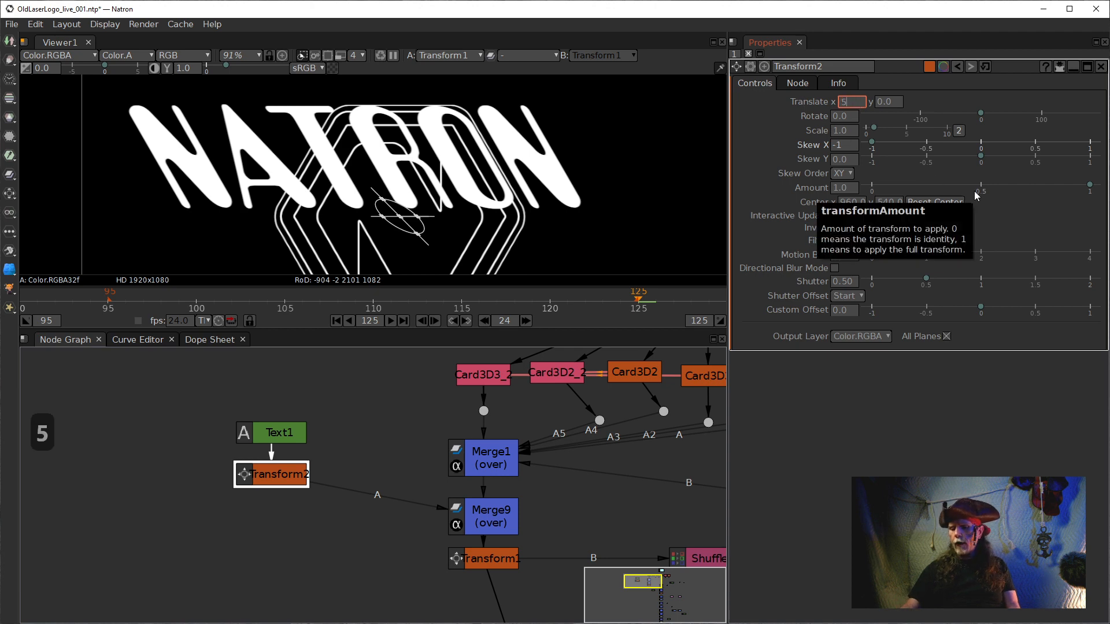
text(60)
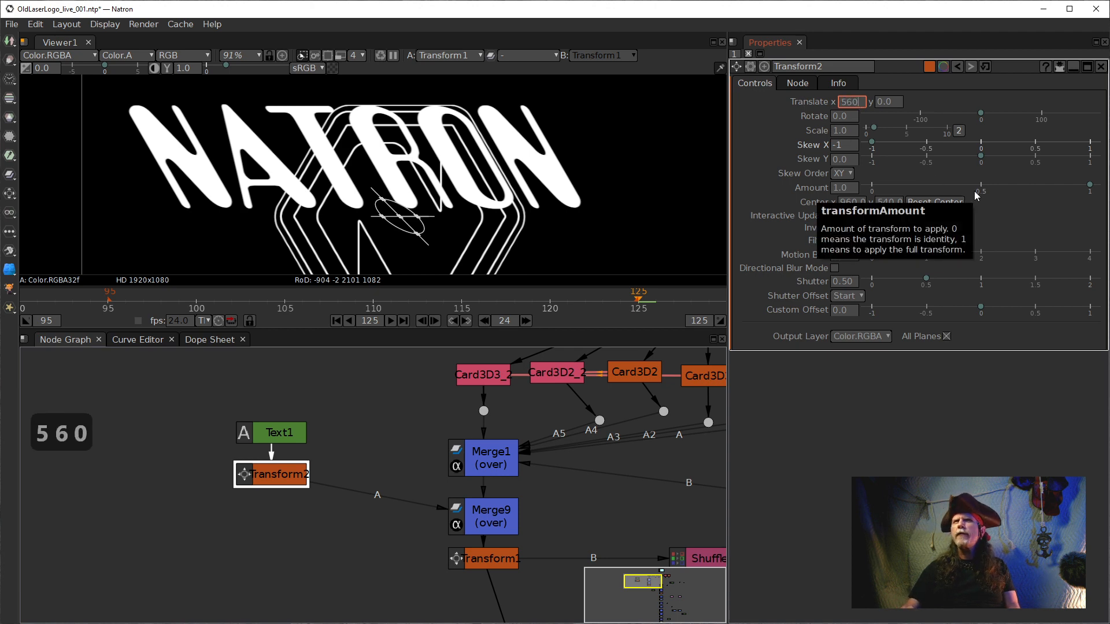
key(BackSpace)
key(BackSpace)
key(BackSpace)
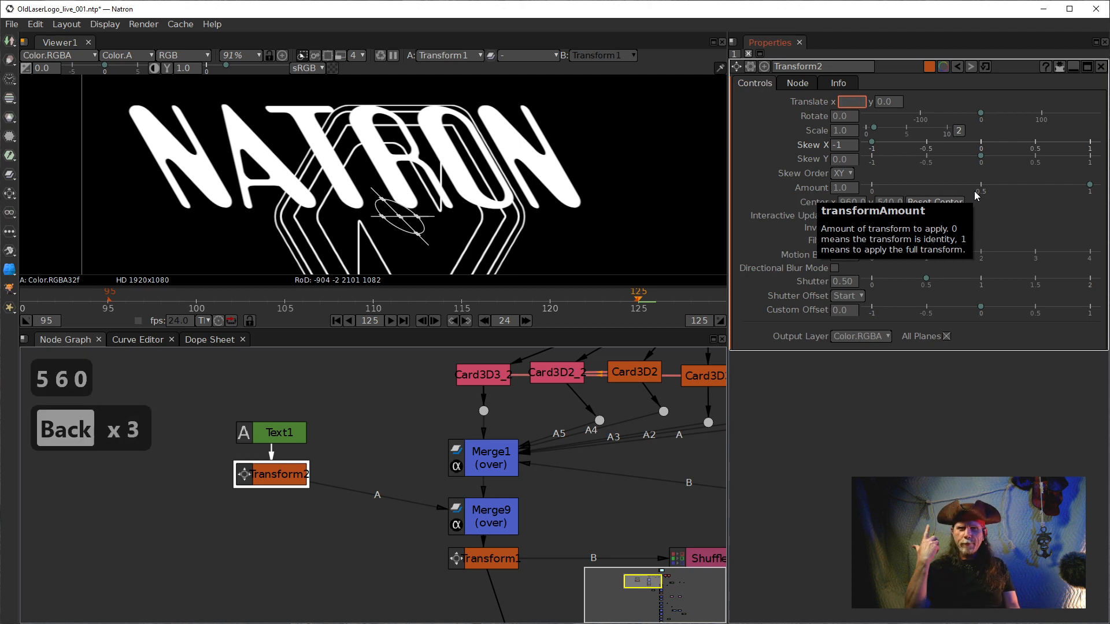
text(670)
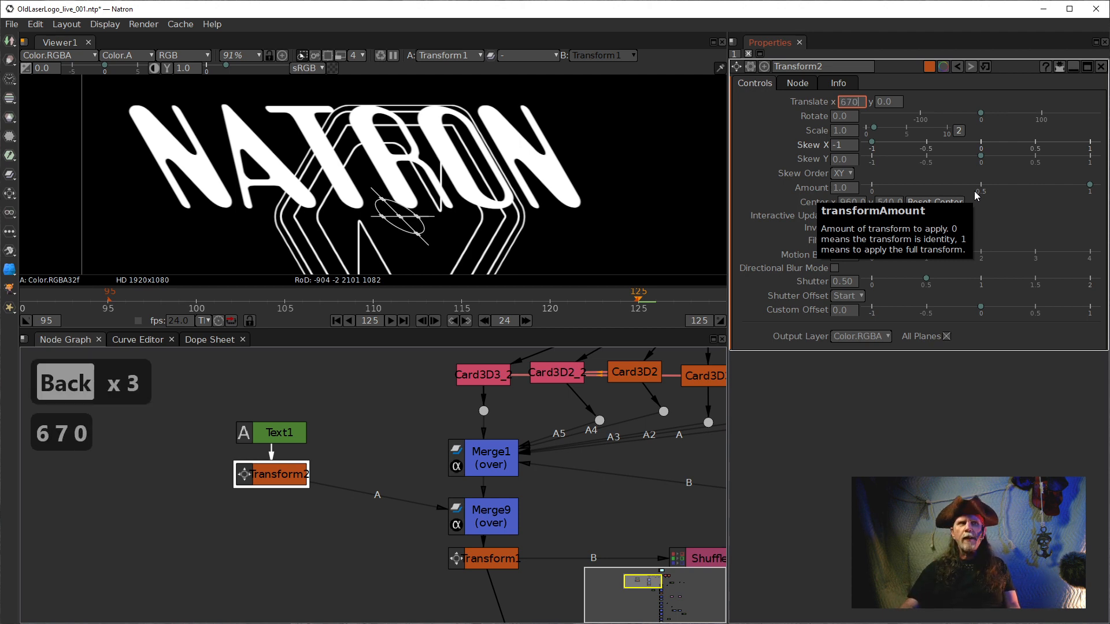
key(Return)
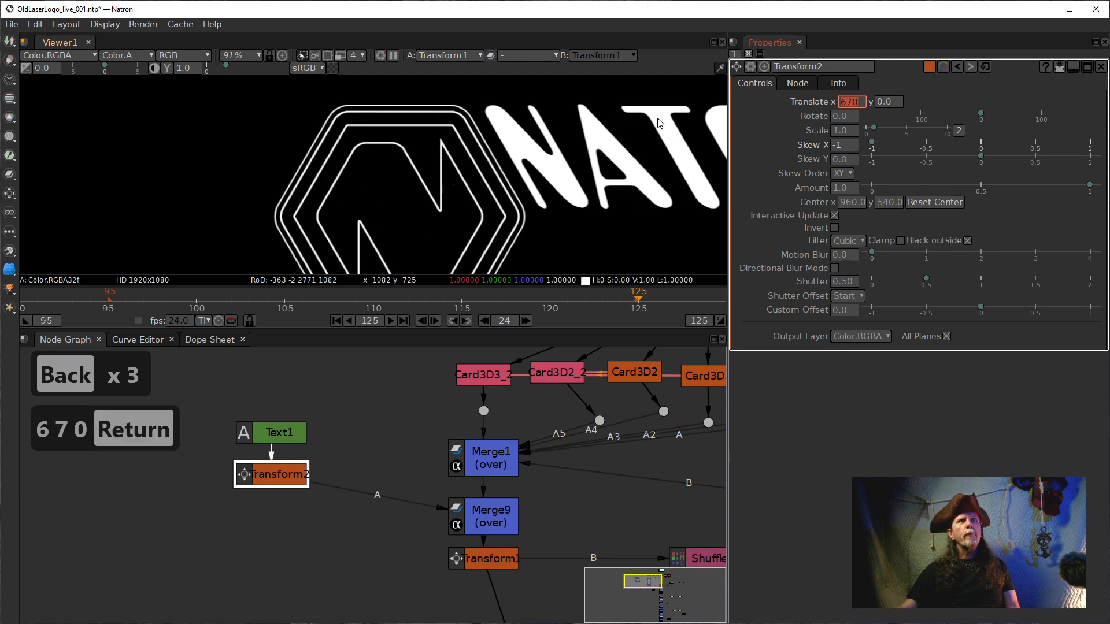
drag(426, 157, 319, 139)
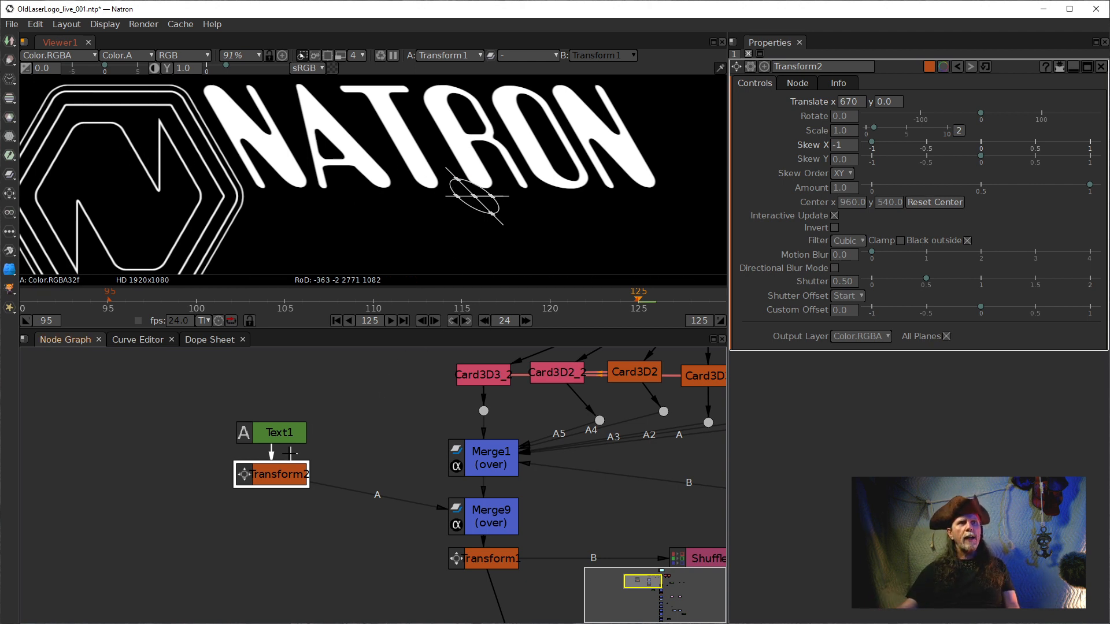
Step: Select the Text1 and Transform2 nodes together and move them farther away from Merge9 in the node graph
drag(207, 408, 341, 513)
drag(286, 472, 127, 471)
drag(269, 443, 367, 408)
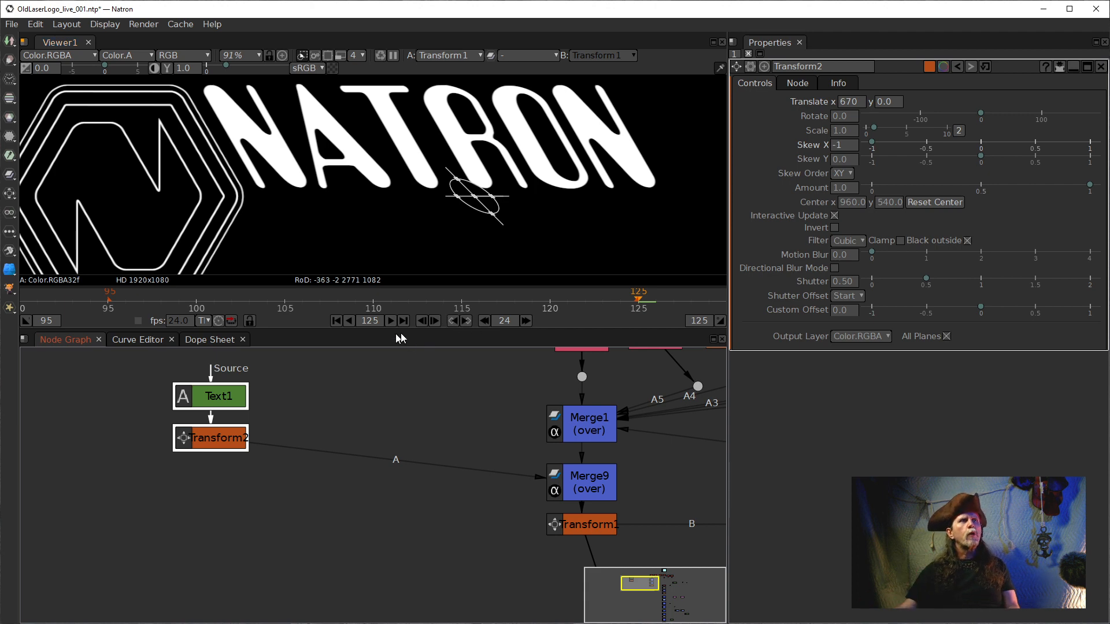
Step: Set the current frame to 97 and check how the skewed title sits beside the logo at the start of the slide
click(138, 299)
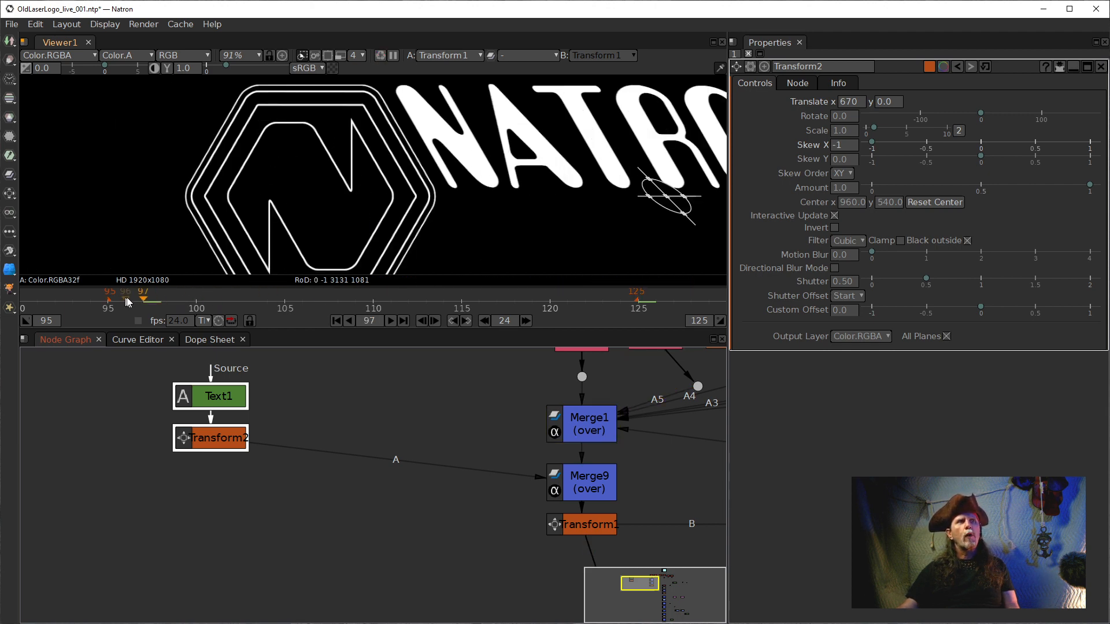
click(423, 321)
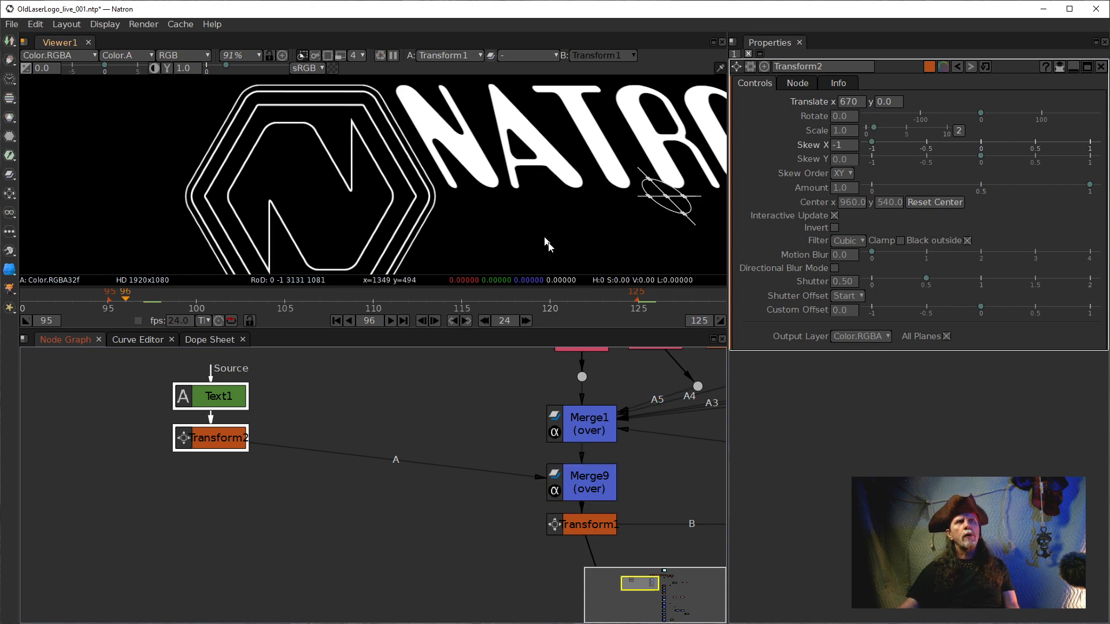
drag(617, 192, 323, 195)
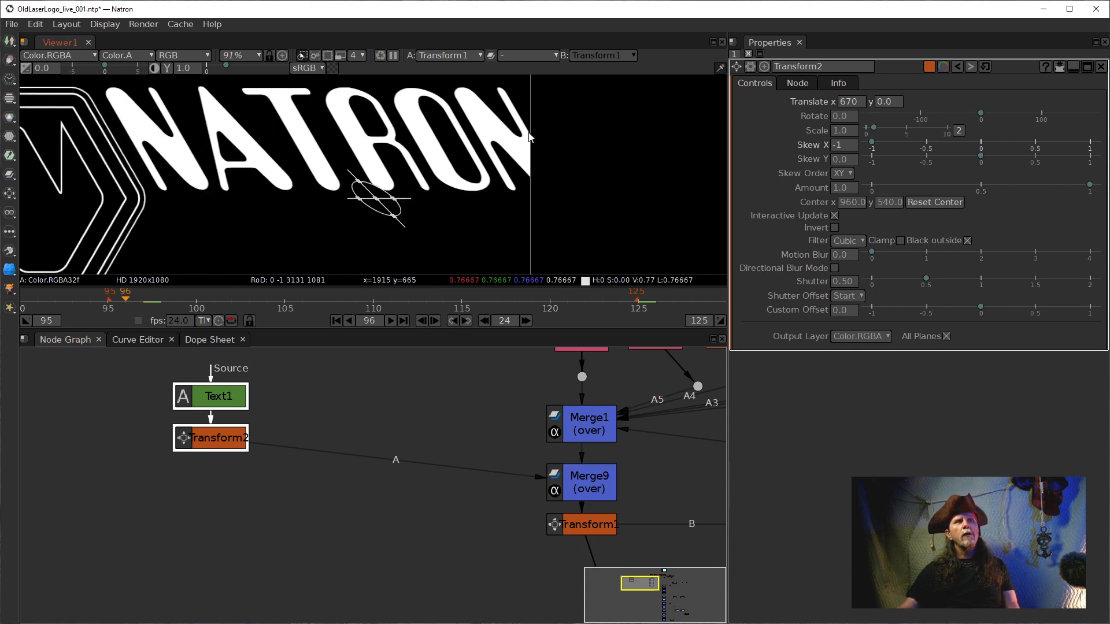
drag(329, 208, 494, 205)
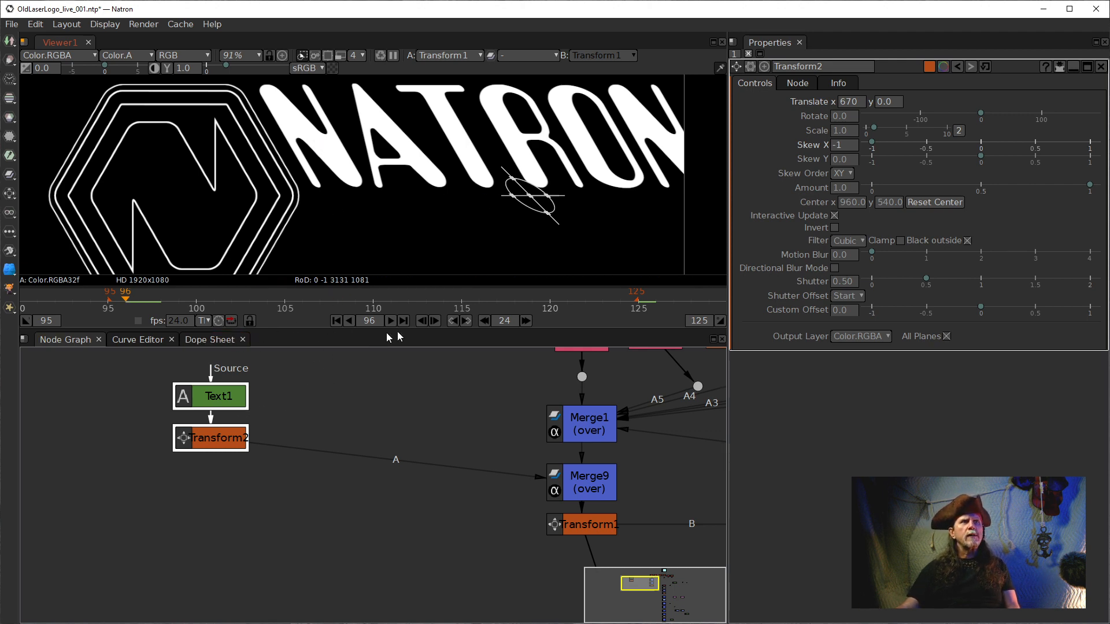
click(435, 322)
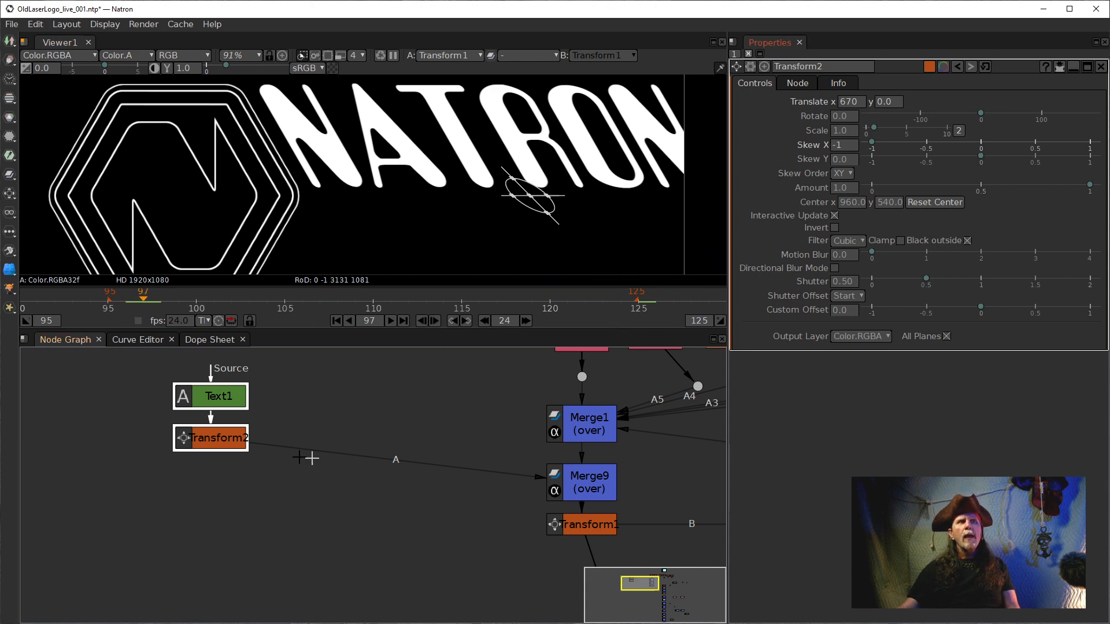
Step: Add a keyframe with value 10 to the Letter spacing of Text1 at frame 121
double_click(206, 393)
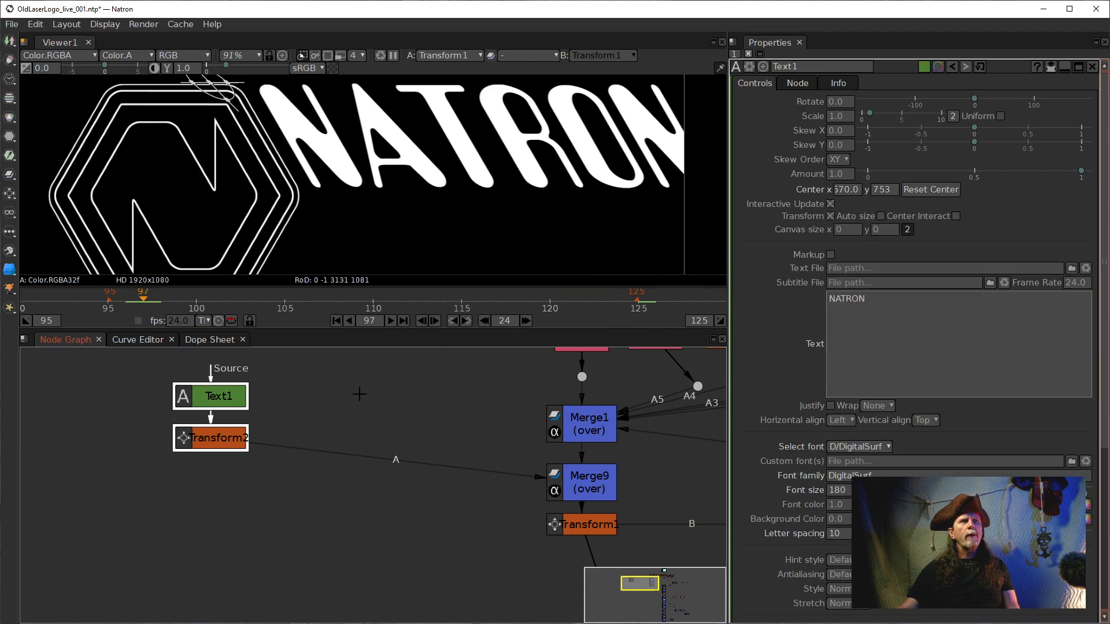
click(226, 398)
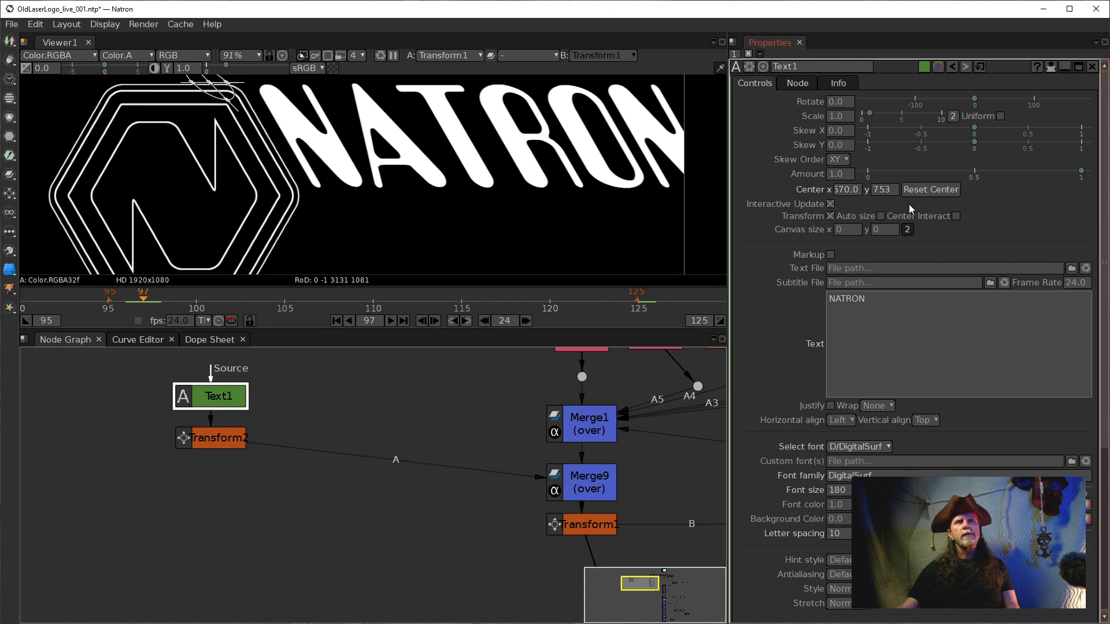
double_click(840, 536)
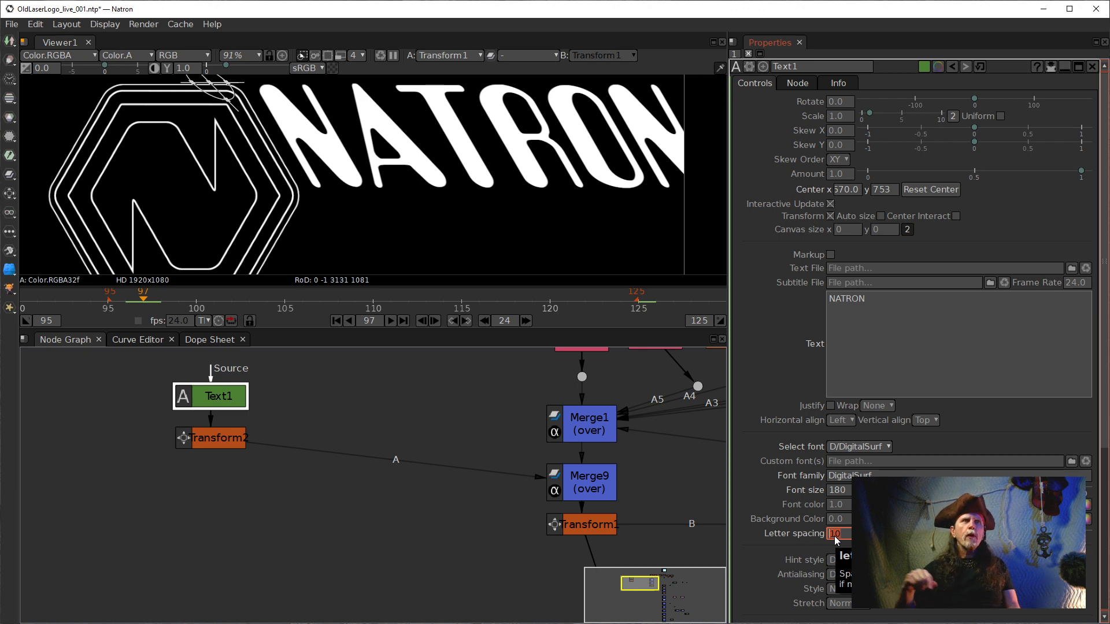
click(526, 320)
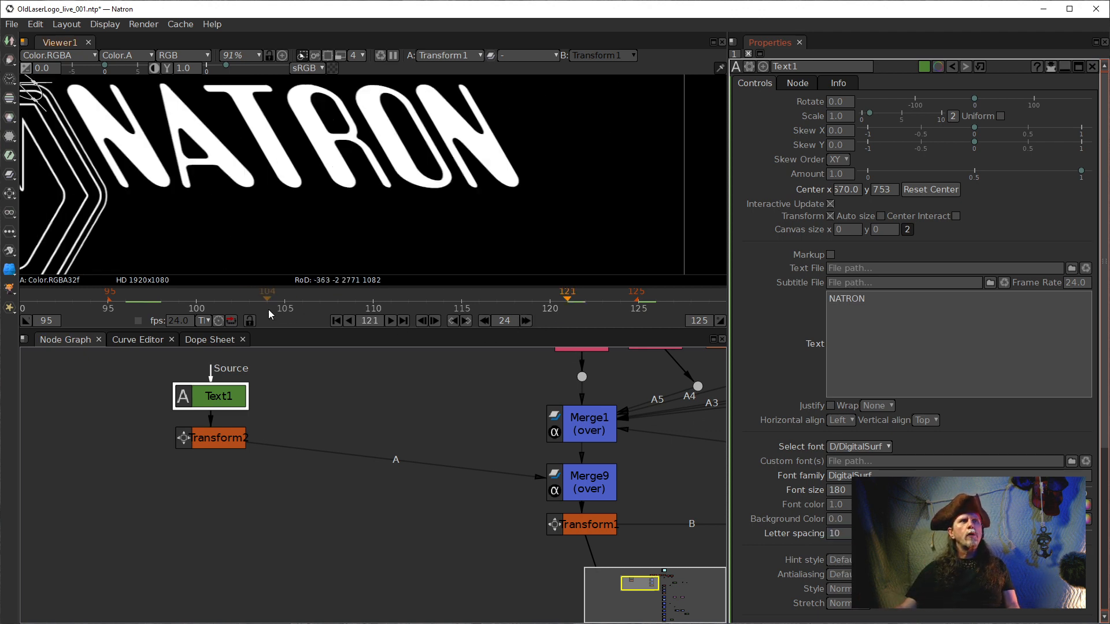
double_click(836, 534)
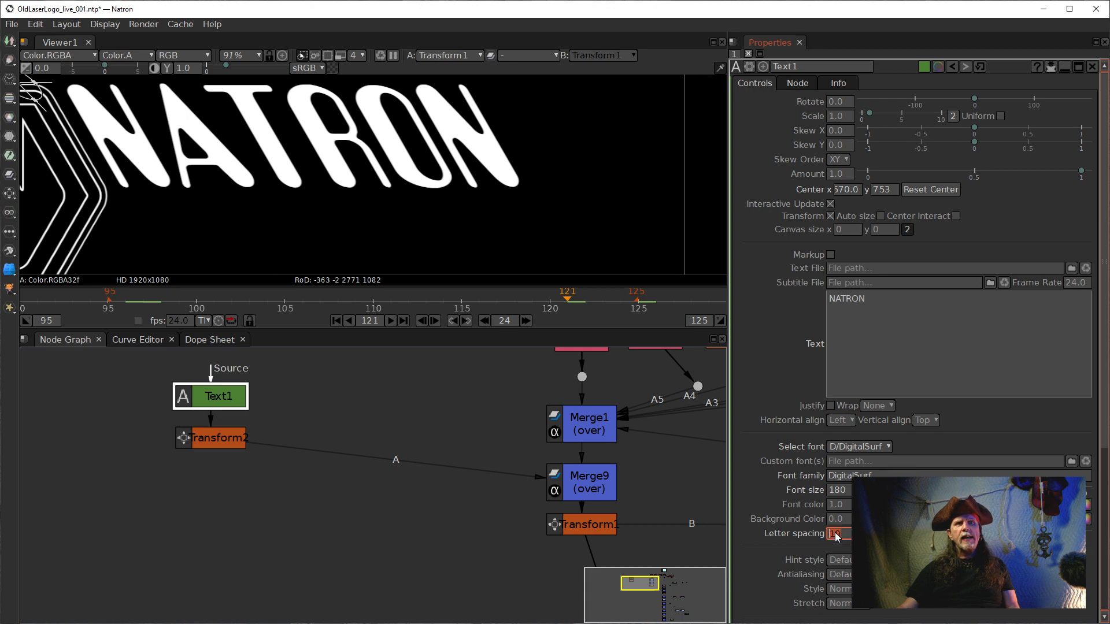
right_click(835, 536)
click(846, 544)
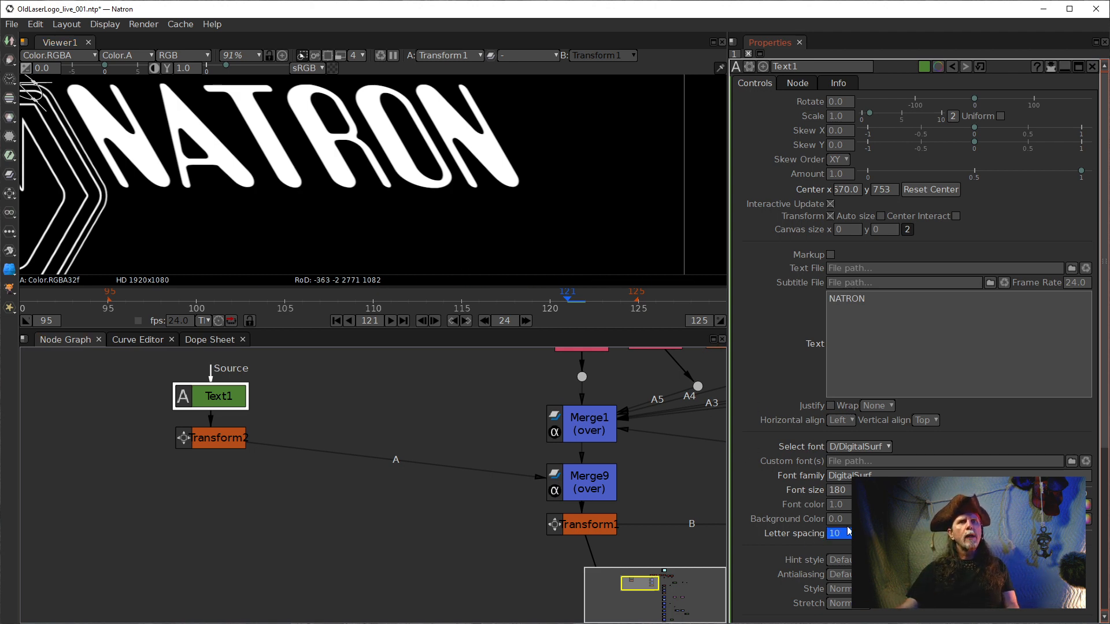
Step: Keyframe the Letter spacing of Text1 to -121 at frame 97 so the letters collapse onto each other
click(485, 322)
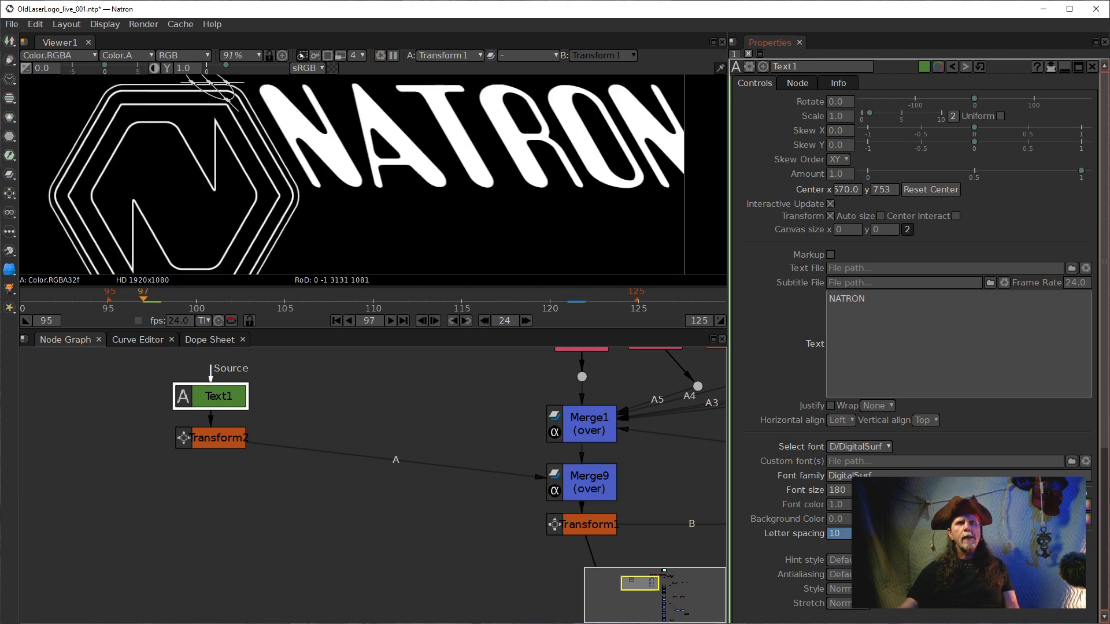
click(847, 535)
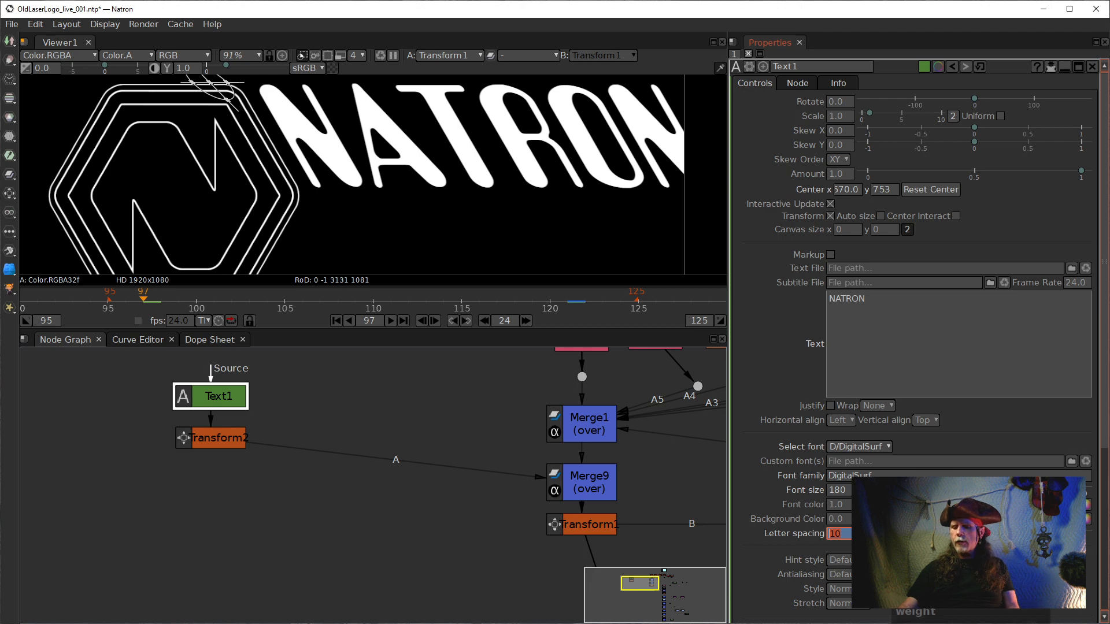
text(-121)
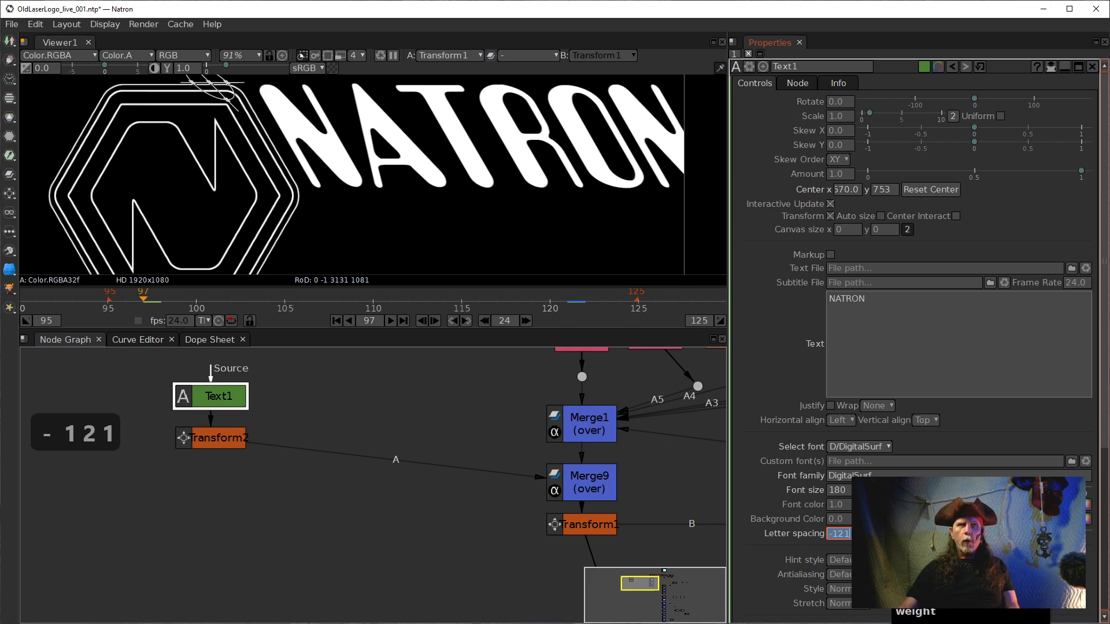
key(Return)
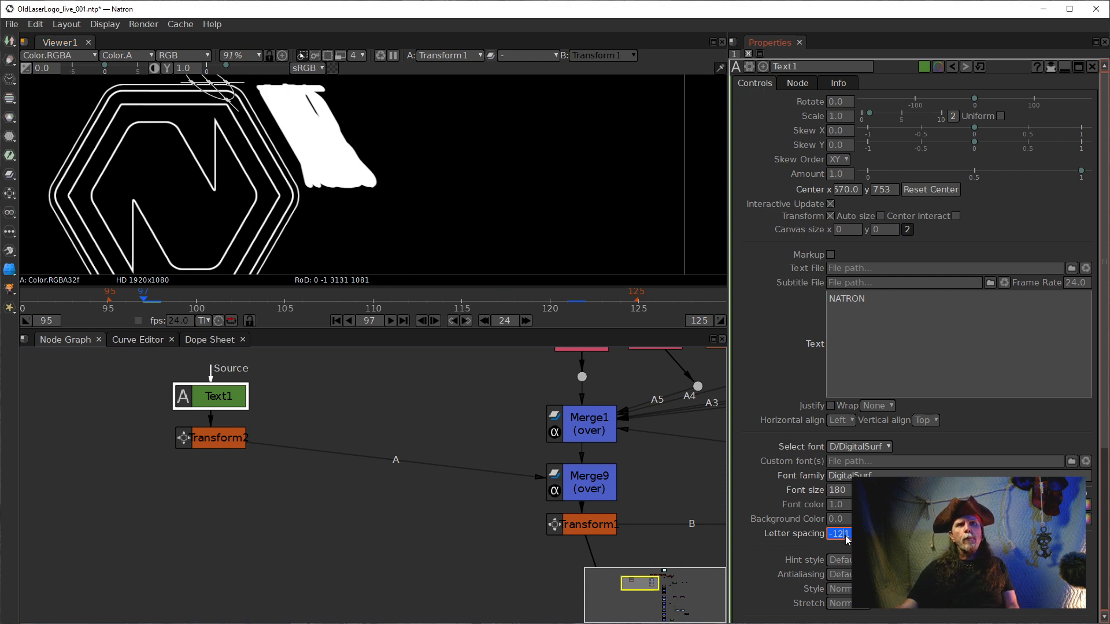
scroll(848, 539, down, 1)
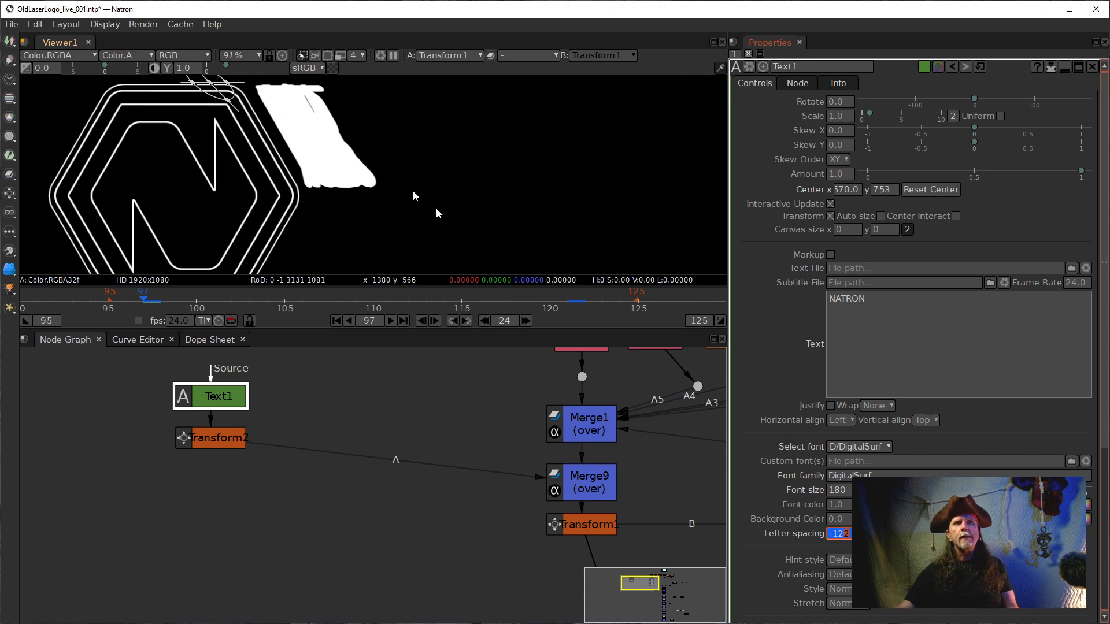
scroll(845, 536, up, 1)
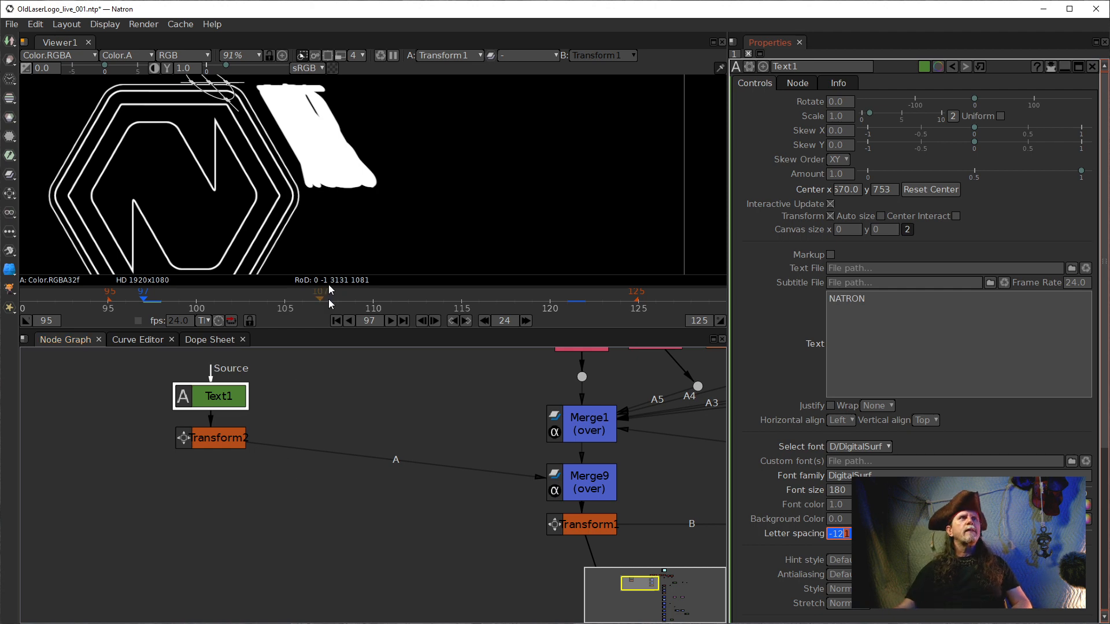
Step: Turn on the viewer's proxy mode at level 4 and play back the title animation
click(340, 57)
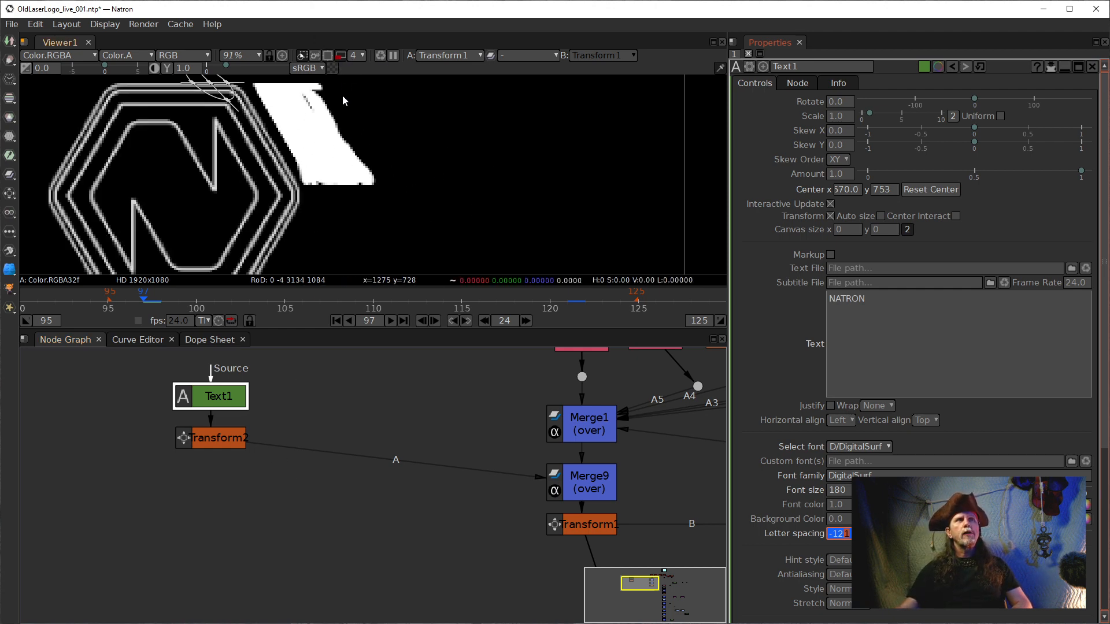
click(393, 321)
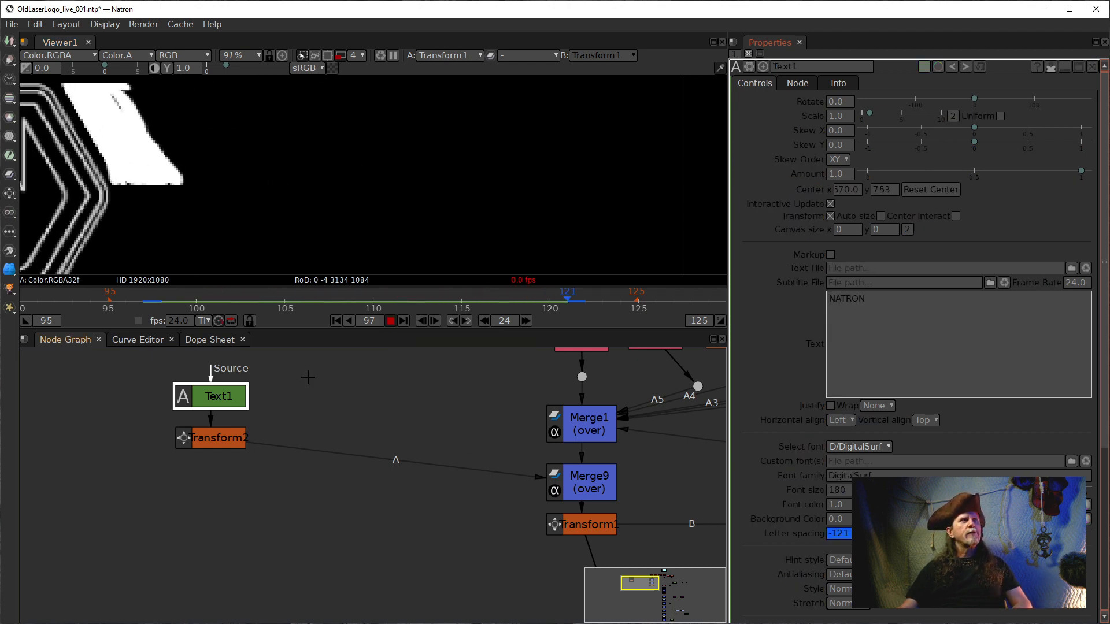
click(391, 321)
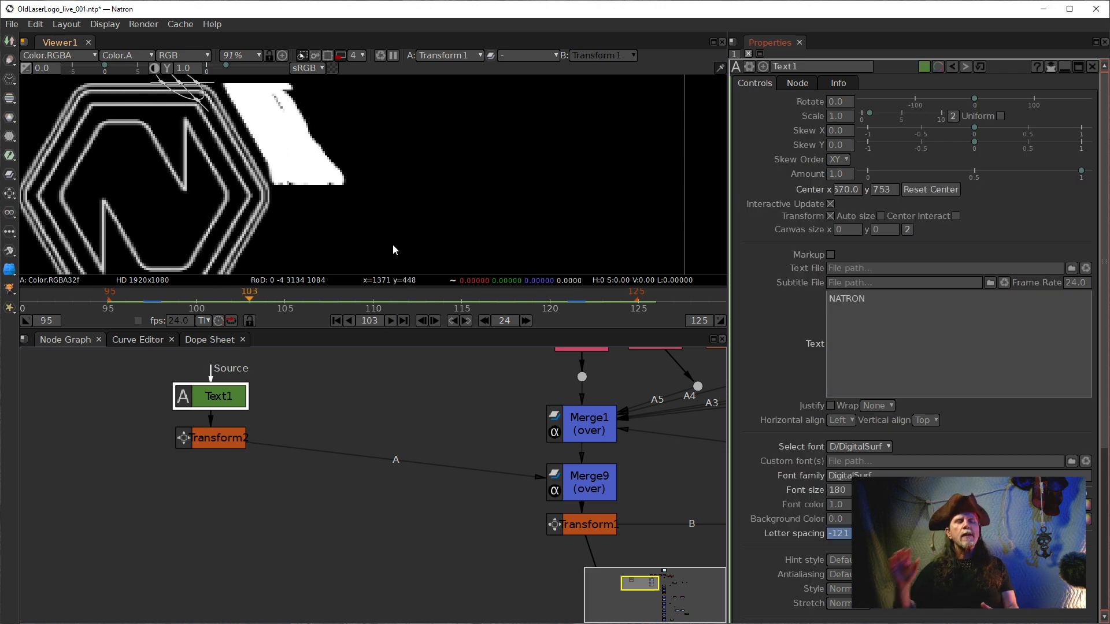
Step: Select both Letter spacing keyframes of Text1 in the Curve Editor and set them to Linear Interpolation
click(145, 340)
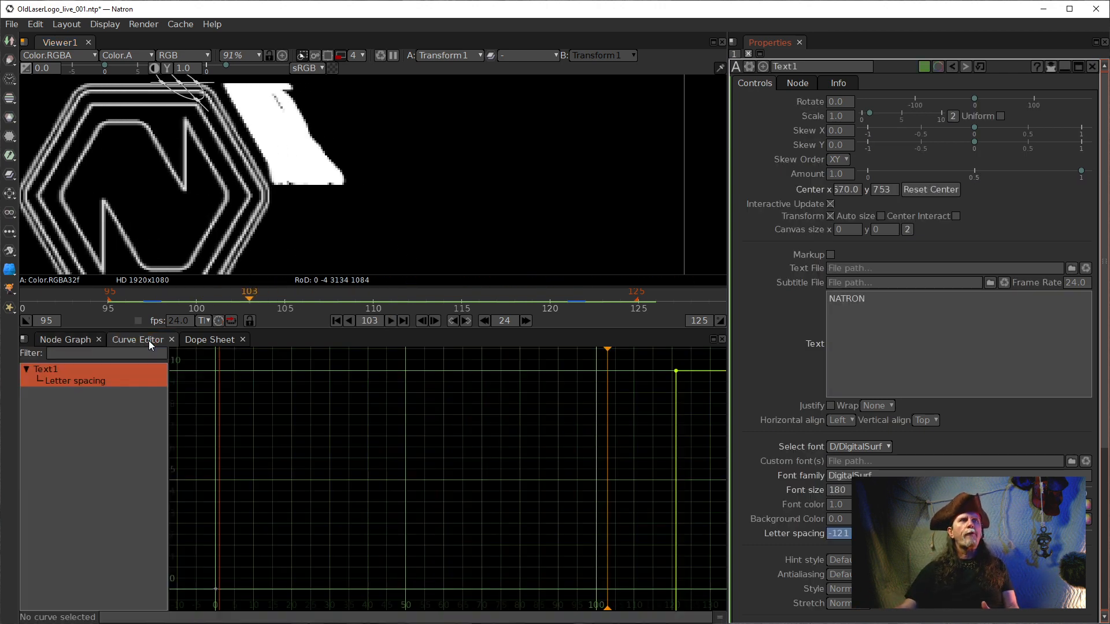
click(83, 381)
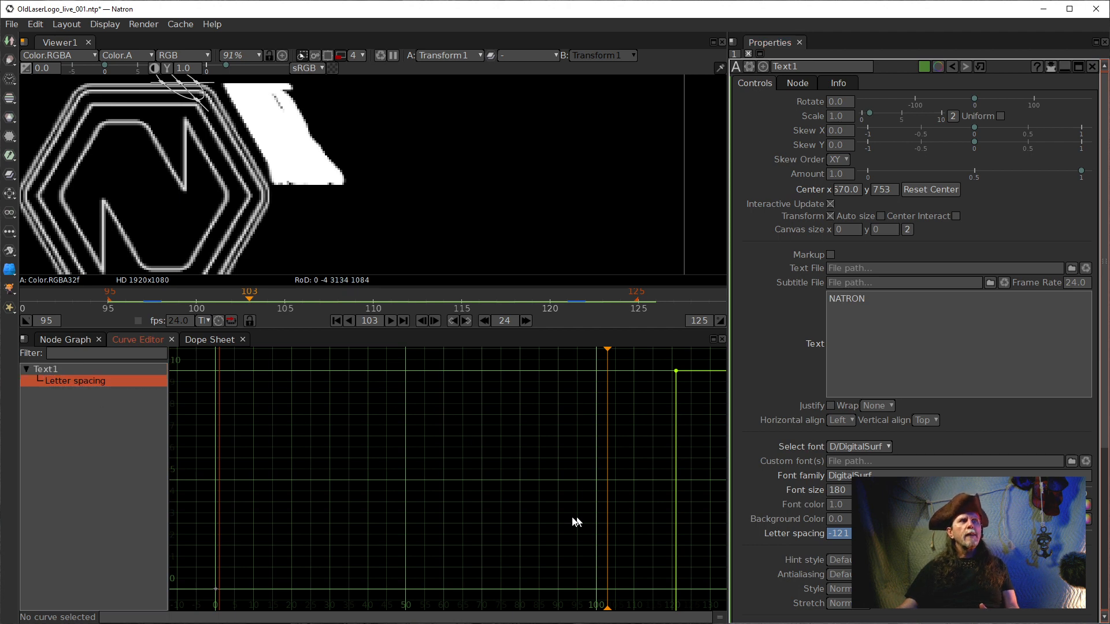
drag(550, 541, 398, 470)
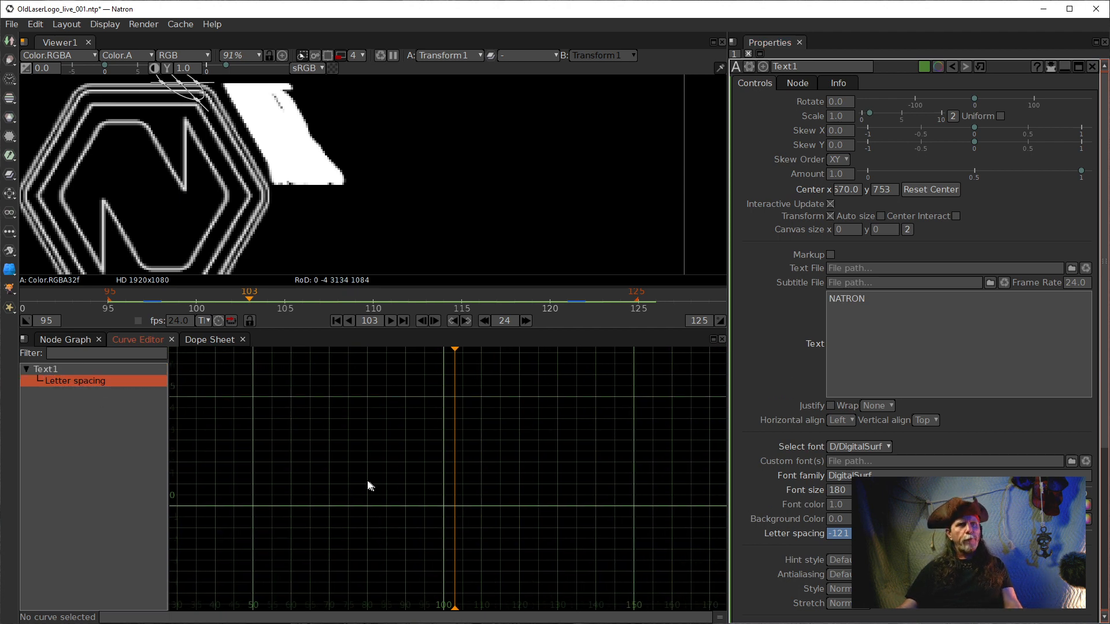
key(f)
drag(605, 494, 478, 477)
drag(626, 592, 303, 347)
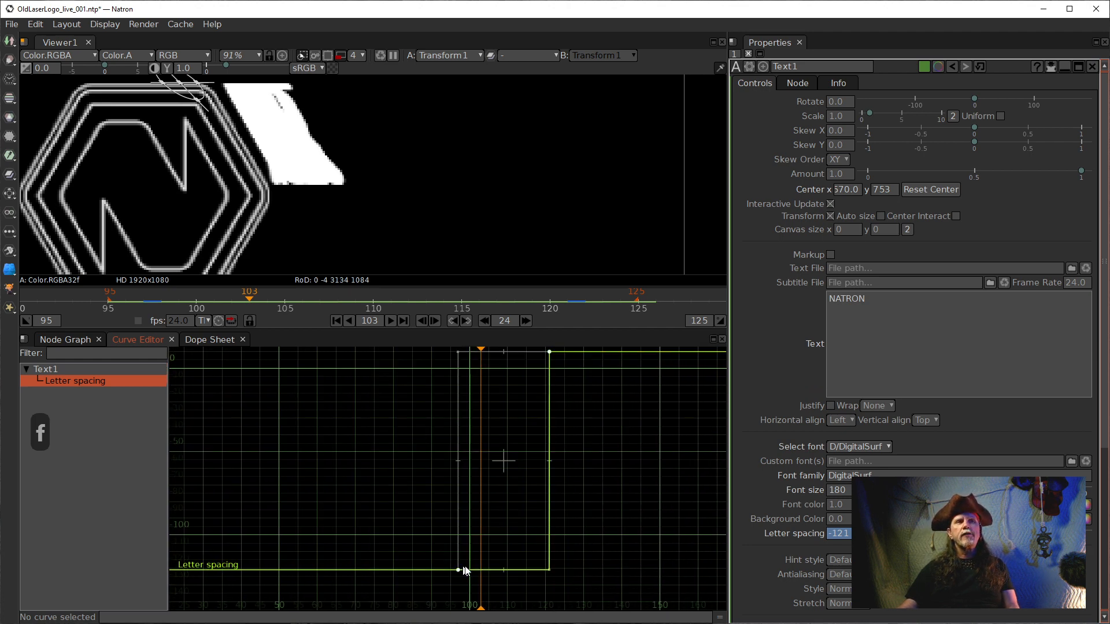
right_click(508, 528)
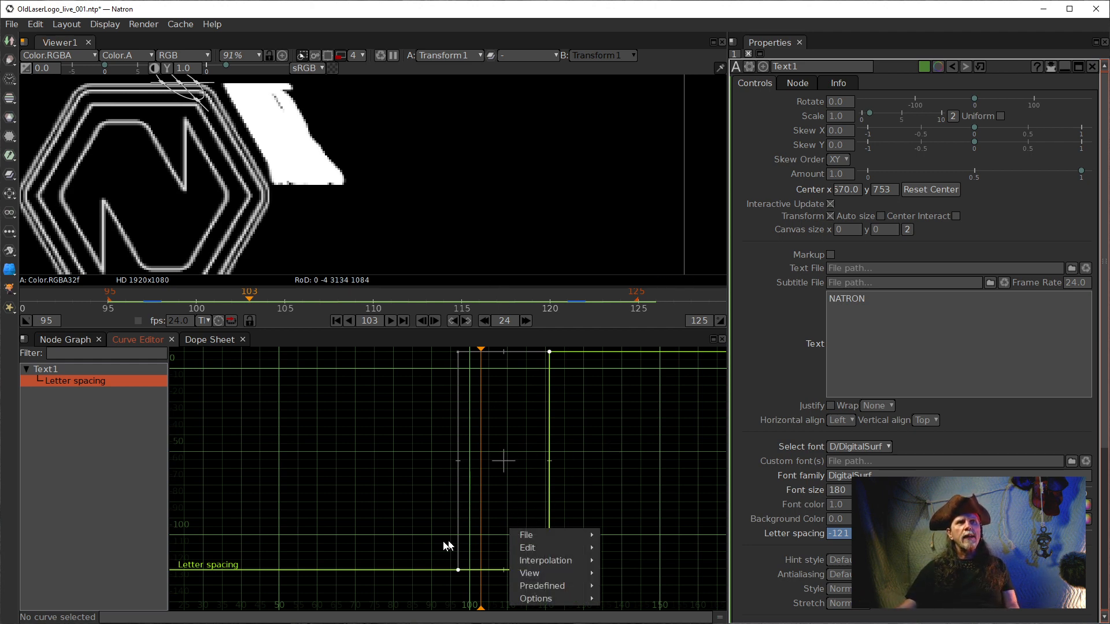
right_click(518, 478)
mouse_move(546, 512)
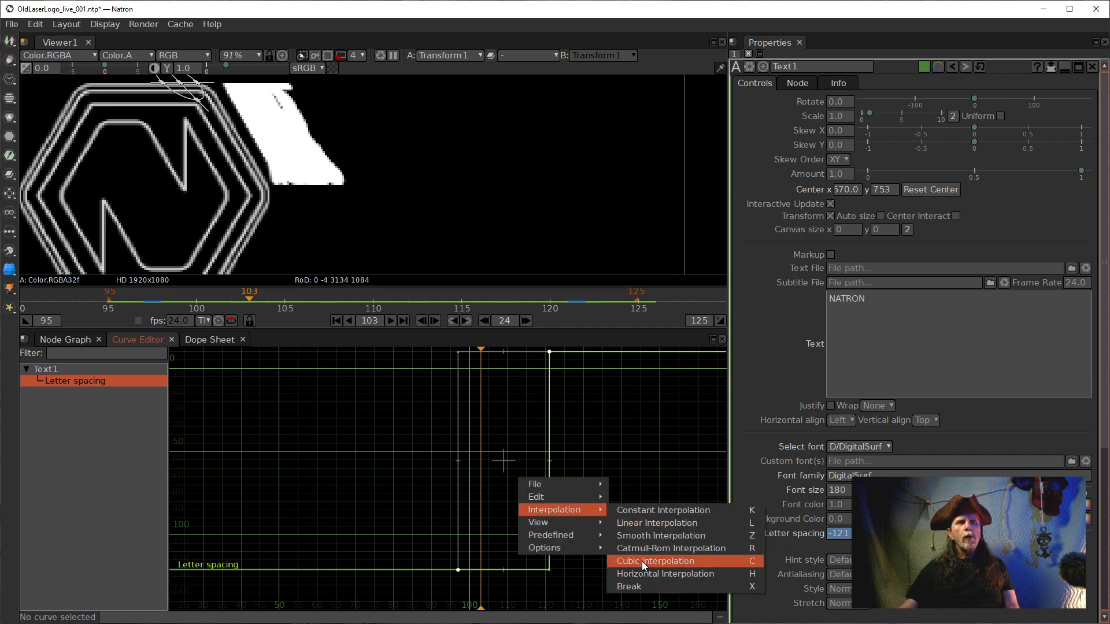
click(637, 526)
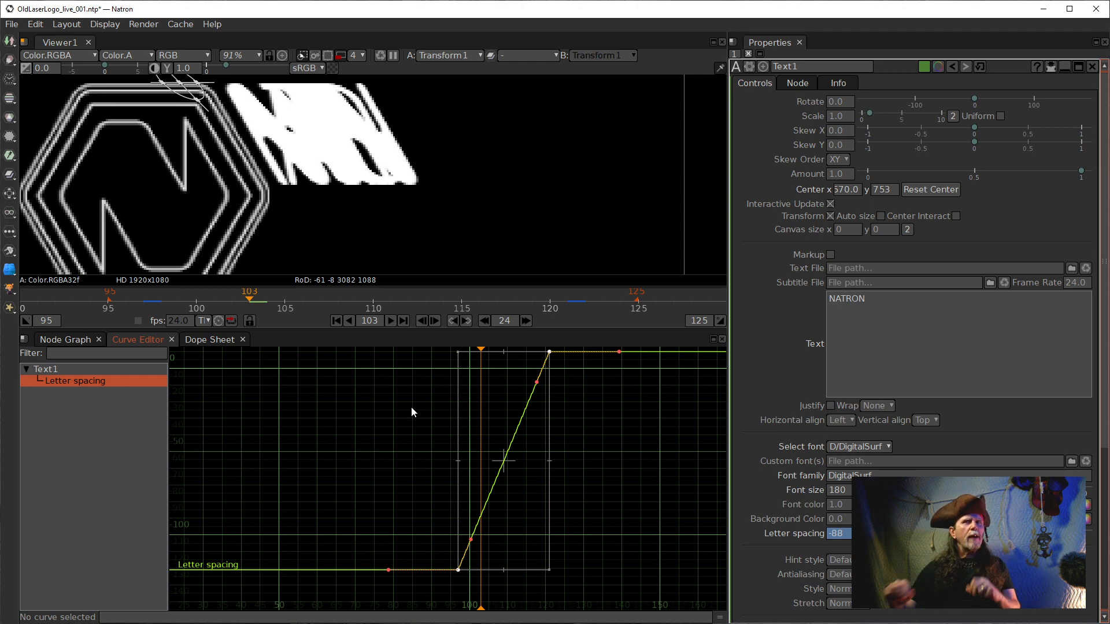
Step: Play the animation from frame 95 and examine how the NATRON letters spread out as the logo slides
click(336, 321)
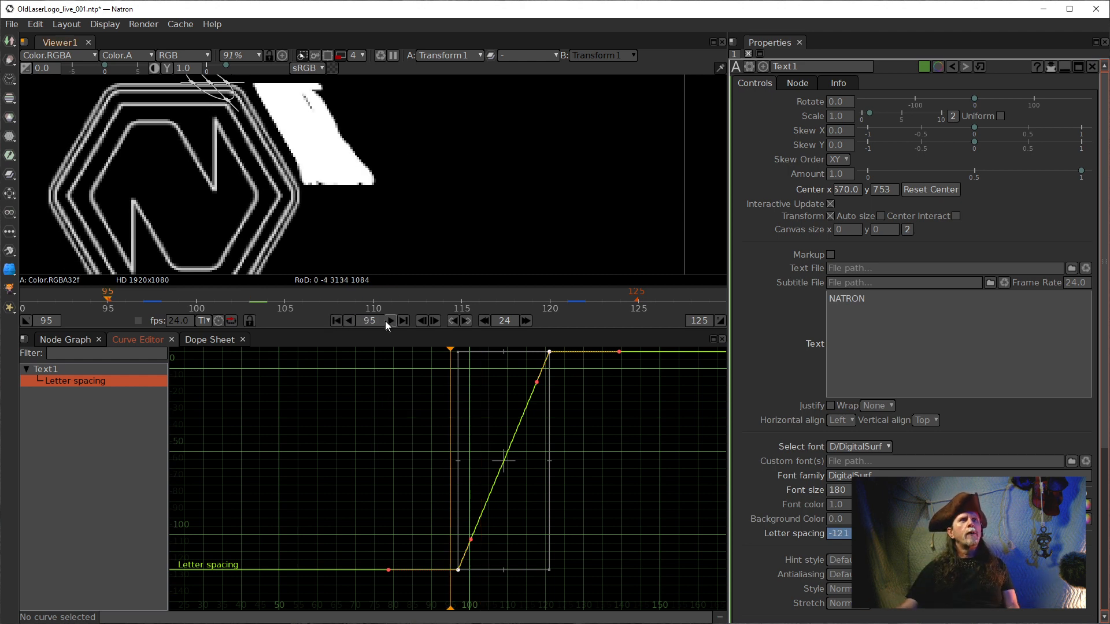
click(392, 321)
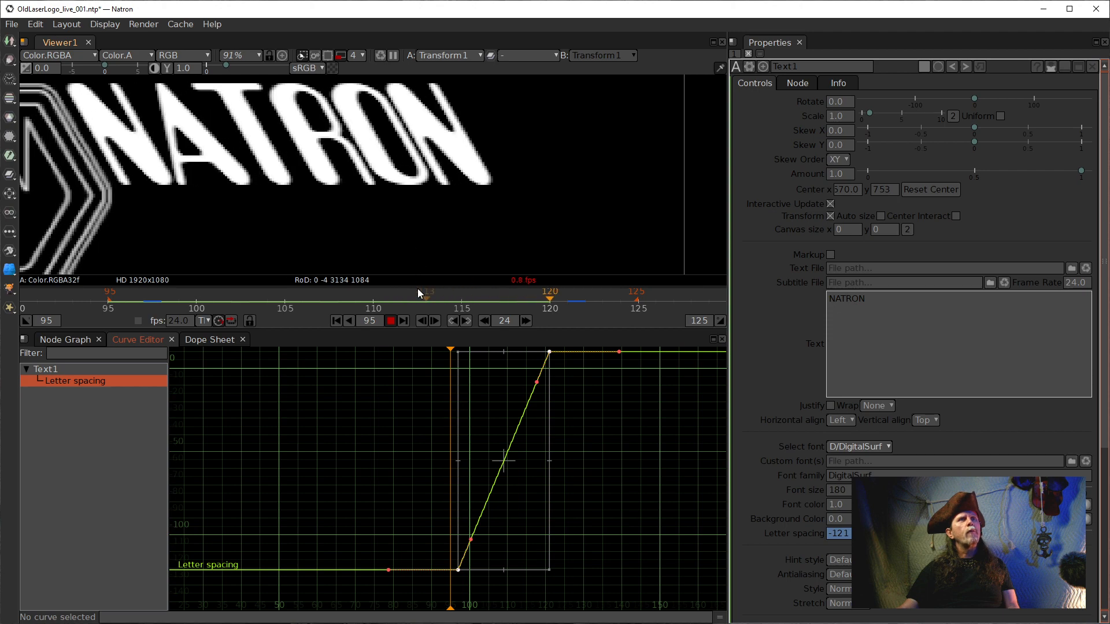
scroll(438, 239, down, 3)
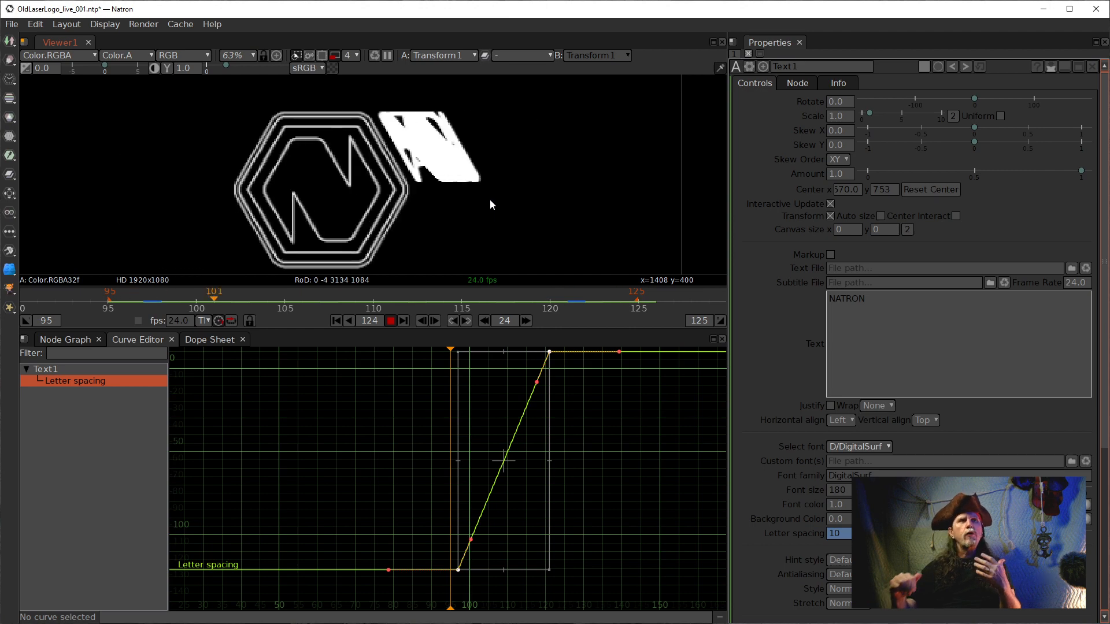
click(391, 321)
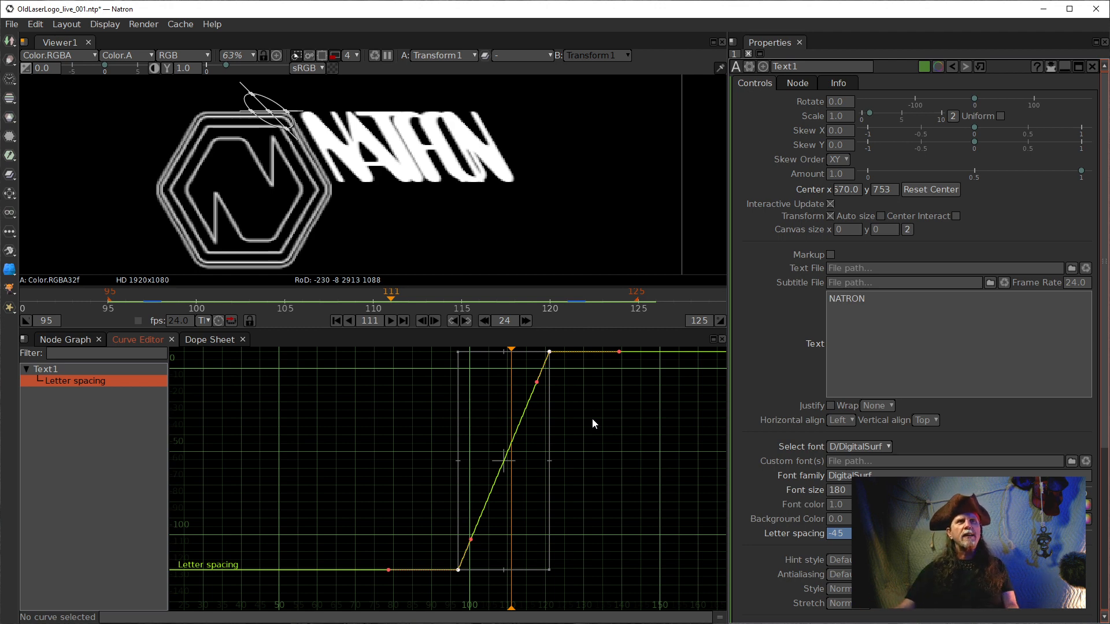
Step: Select the Letter spacing keyframe of Text1 at frame 121 in the Curve Editor and set it to Horizontal Interpolation
click(611, 419)
drag(611, 418, 451, 364)
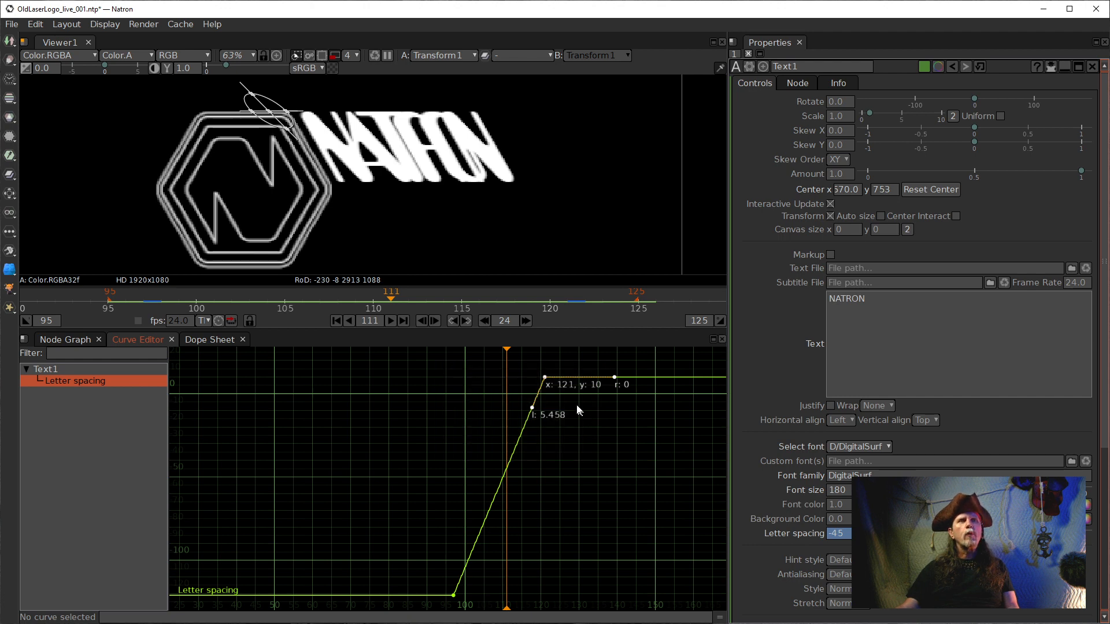
drag(589, 438, 477, 357)
right_click(549, 380)
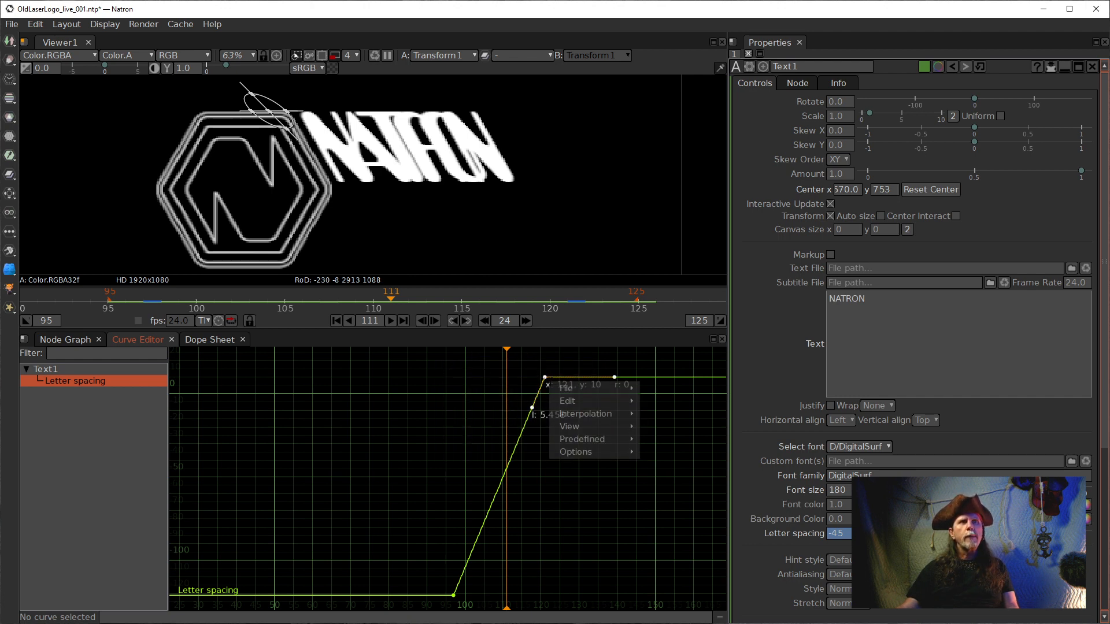
mouse_move(584, 415)
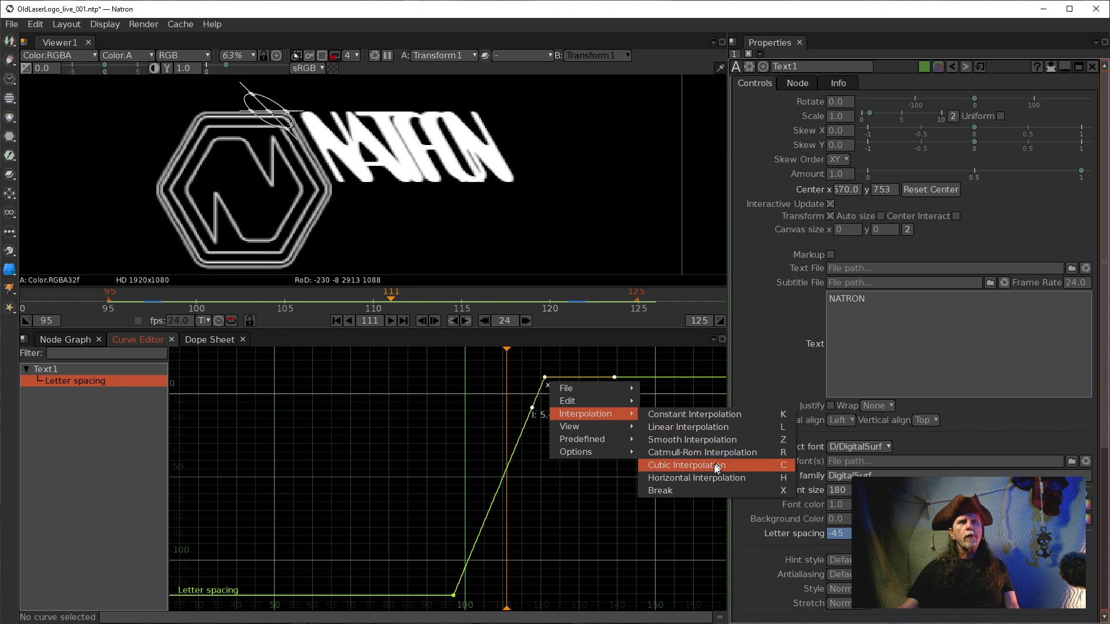
click(706, 480)
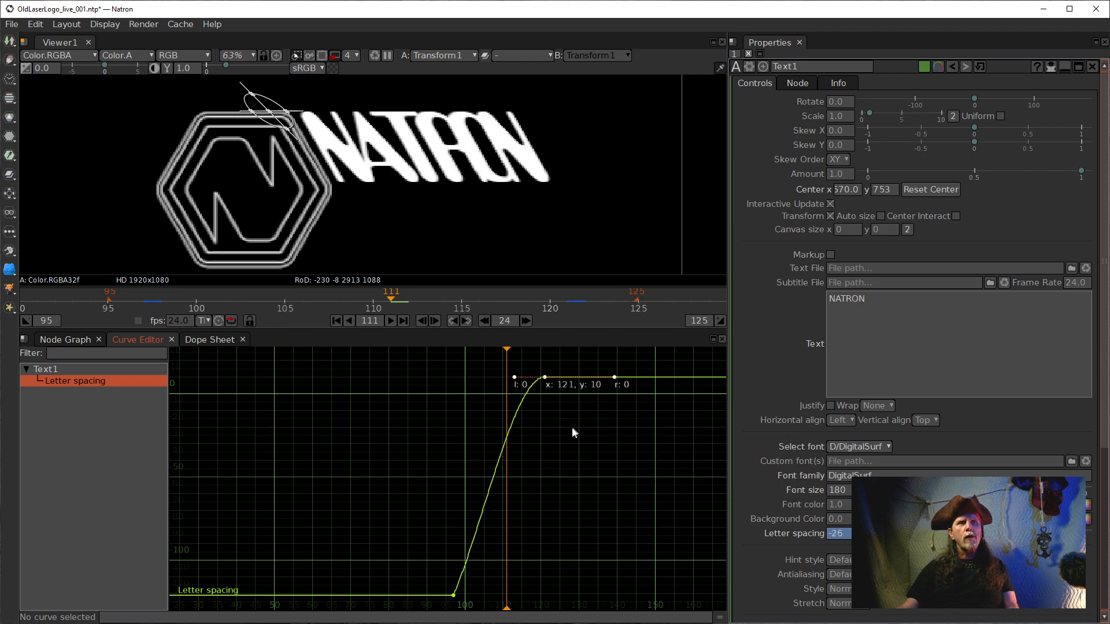
Step: Play the title animation from frame 95 and turn off the viewer's proxy mode during playback
click(341, 321)
click(392, 320)
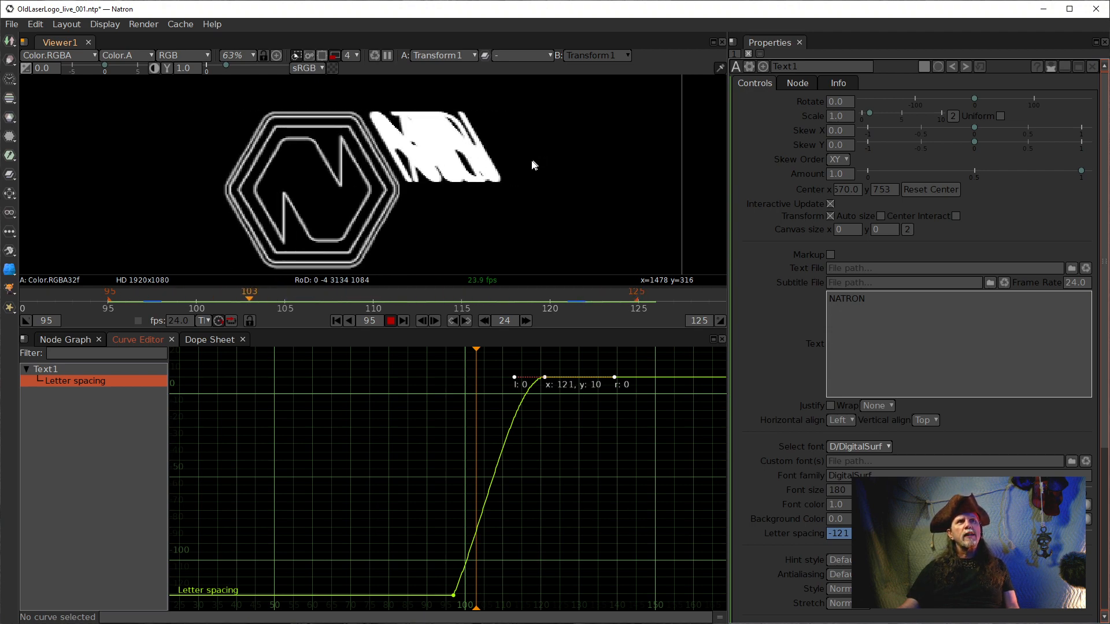
click(334, 55)
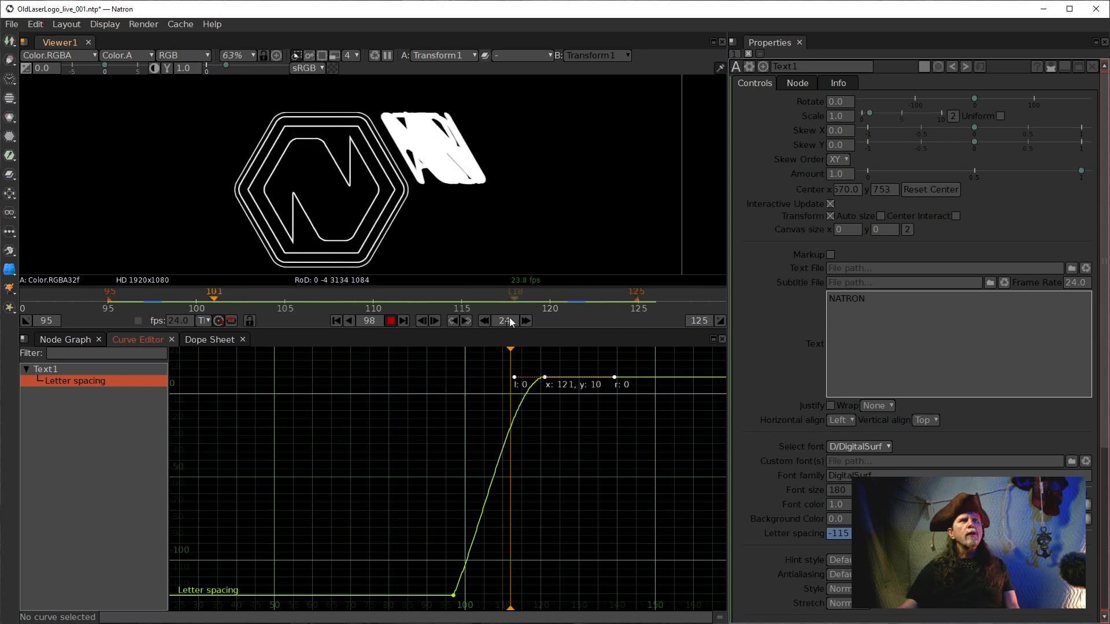
Step: Examine the Letter spacing curve up close where it approaches frame 121, and stop the playback
scroll(549, 424, up, 5)
drag(545, 390, 525, 507)
scroll(498, 509, up, 5)
drag(517, 386, 490, 527)
scroll(489, 520, up, 5)
drag(494, 432, 493, 532)
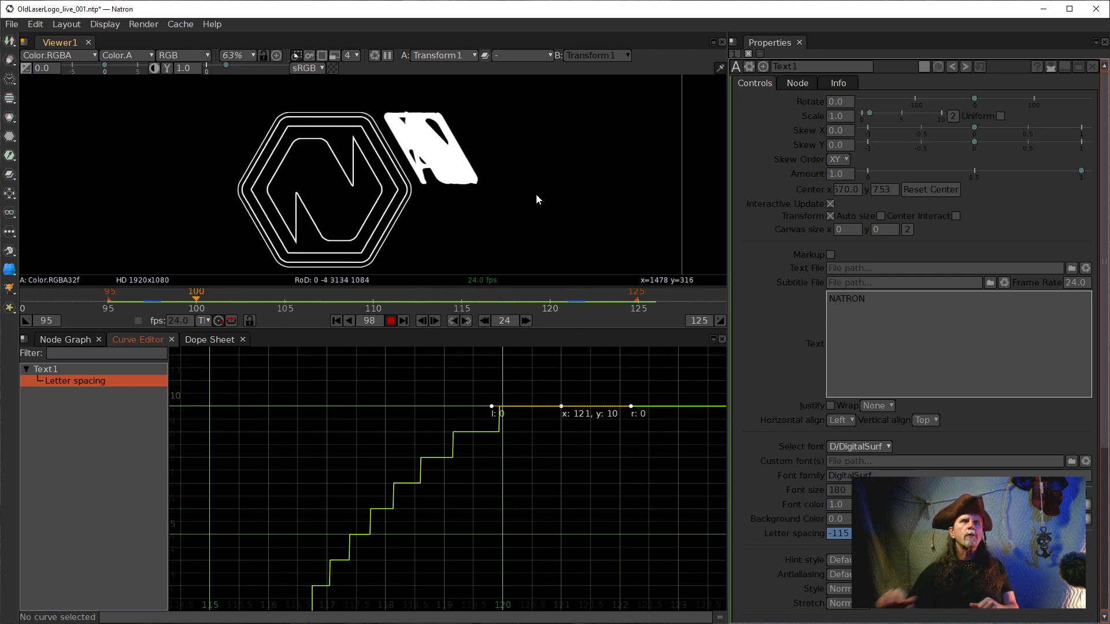
click(391, 321)
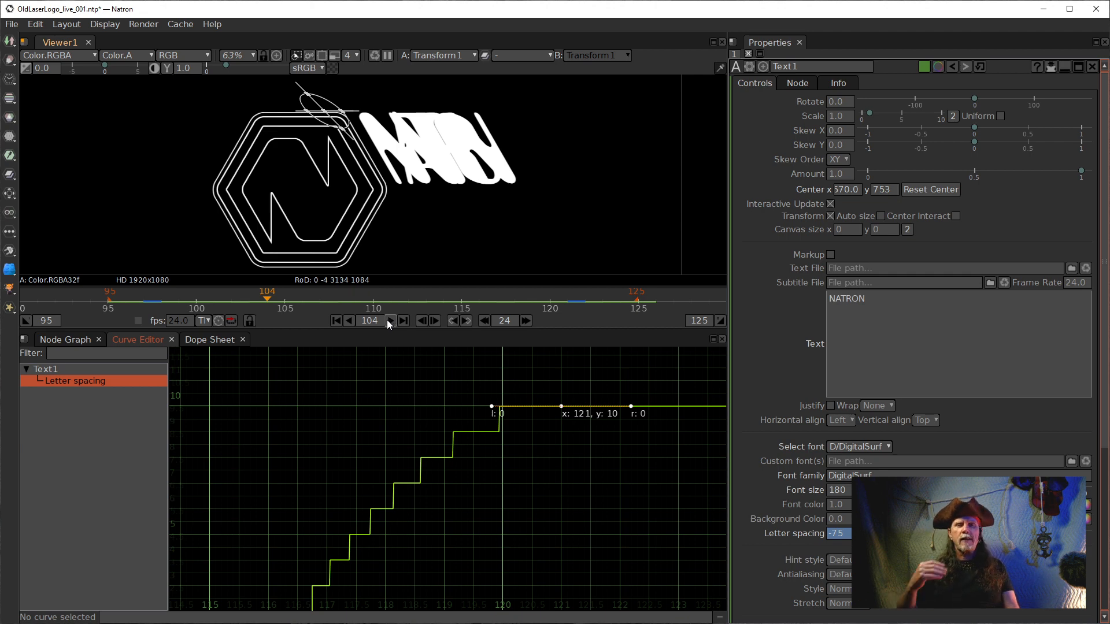
Step: Duplicate the Text1 node in the Node Graph and place the copy between Text1 and Merge1
click(74, 340)
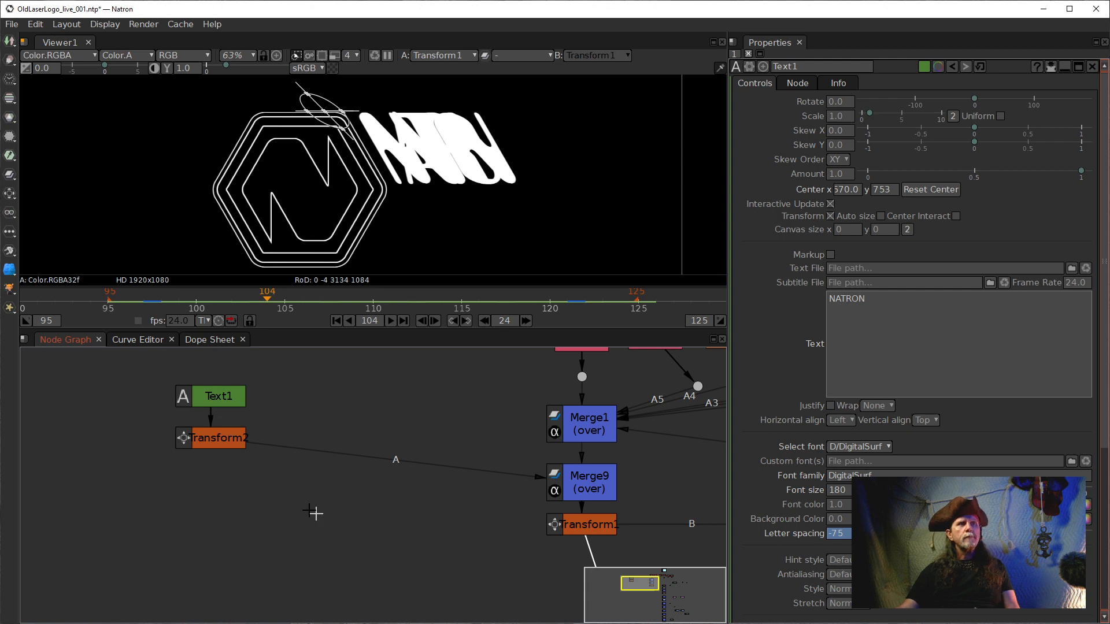
click(207, 390)
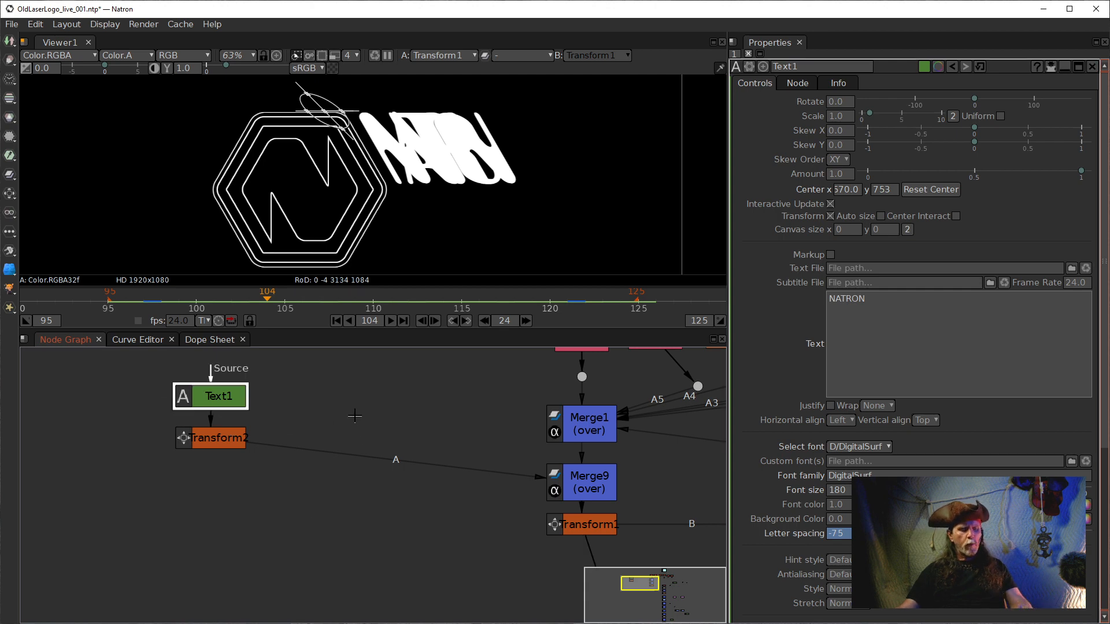
key(alt+c)
drag(411, 393, 383, 395)
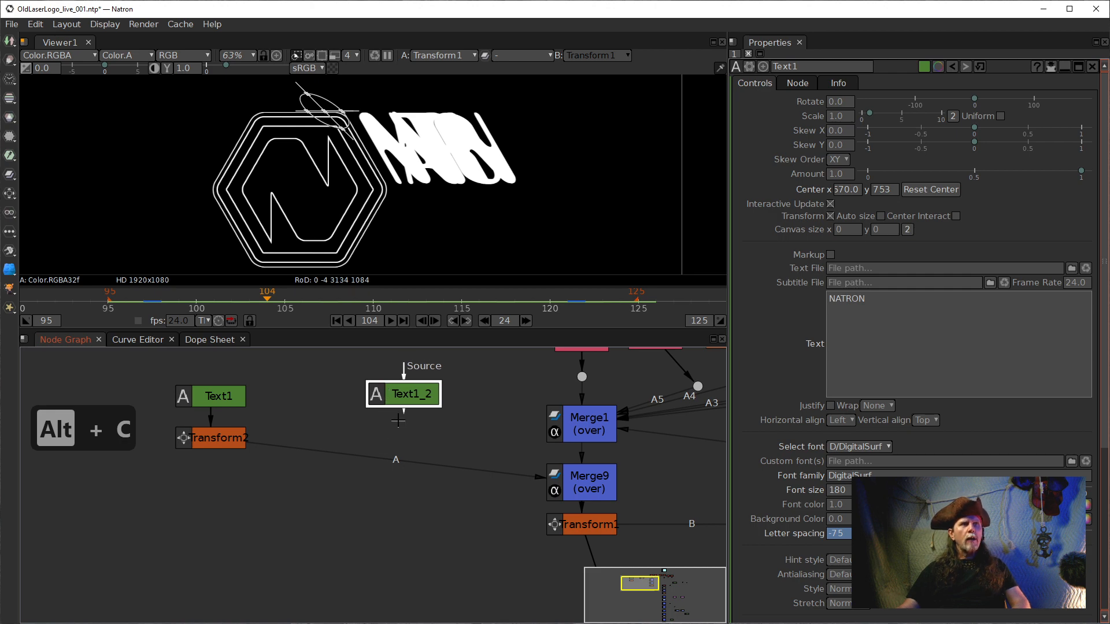
Step: Add a Merge node below Text1_2, connect Transform2 to its A input, and insert it into the connection leading to Merge9
key(m)
drag(394, 446, 350, 506)
drag(223, 445, 204, 512)
drag(378, 507, 409, 467)
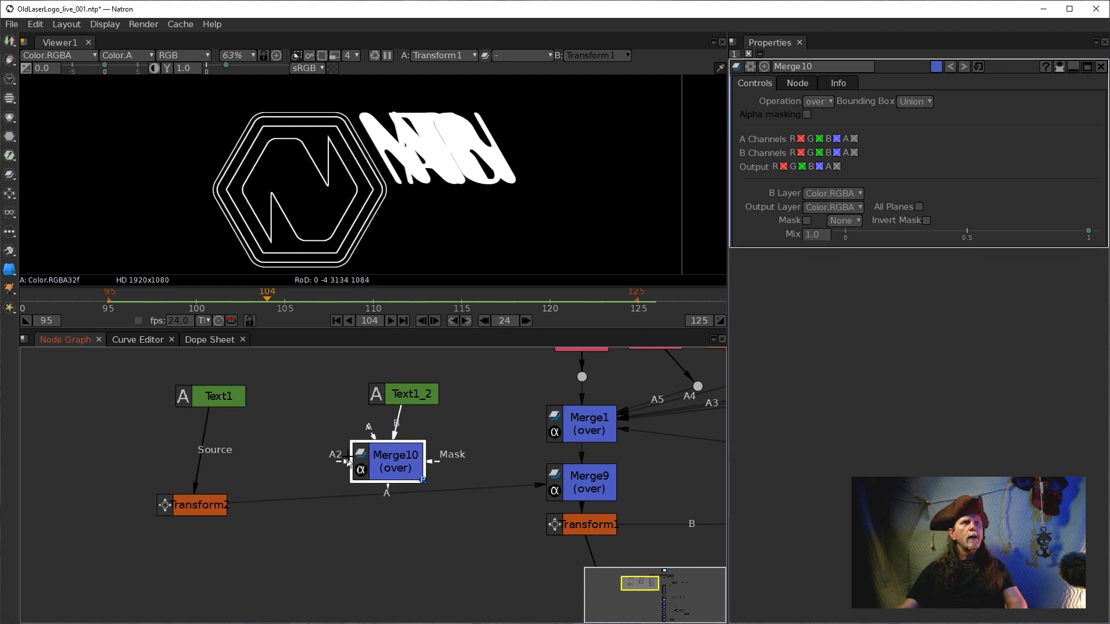
drag(189, 515, 189, 514)
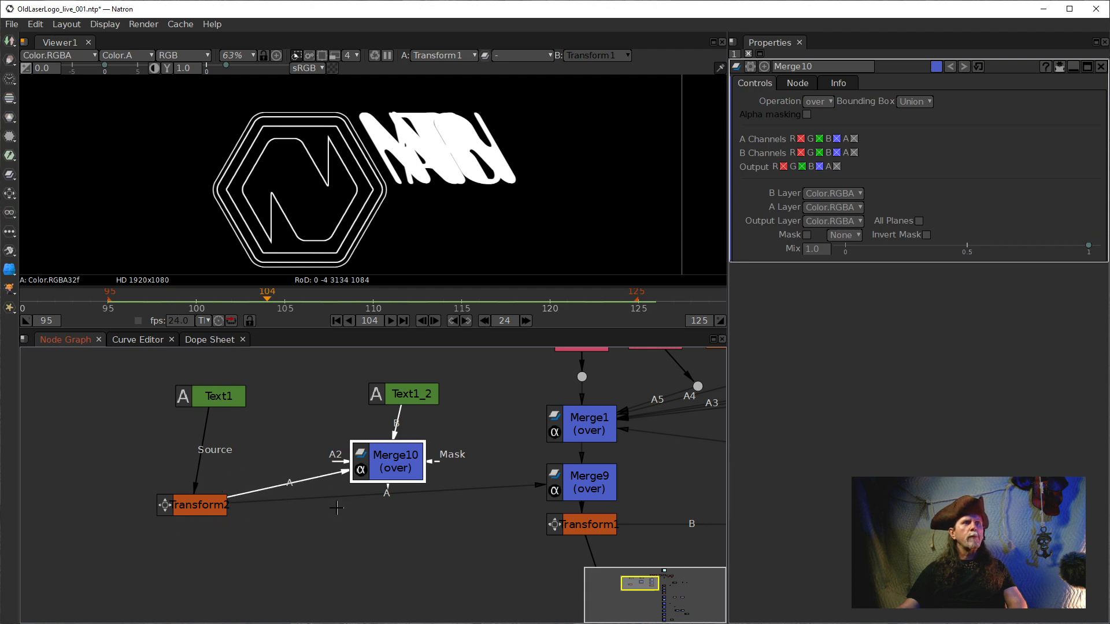
drag(318, 496, 359, 509)
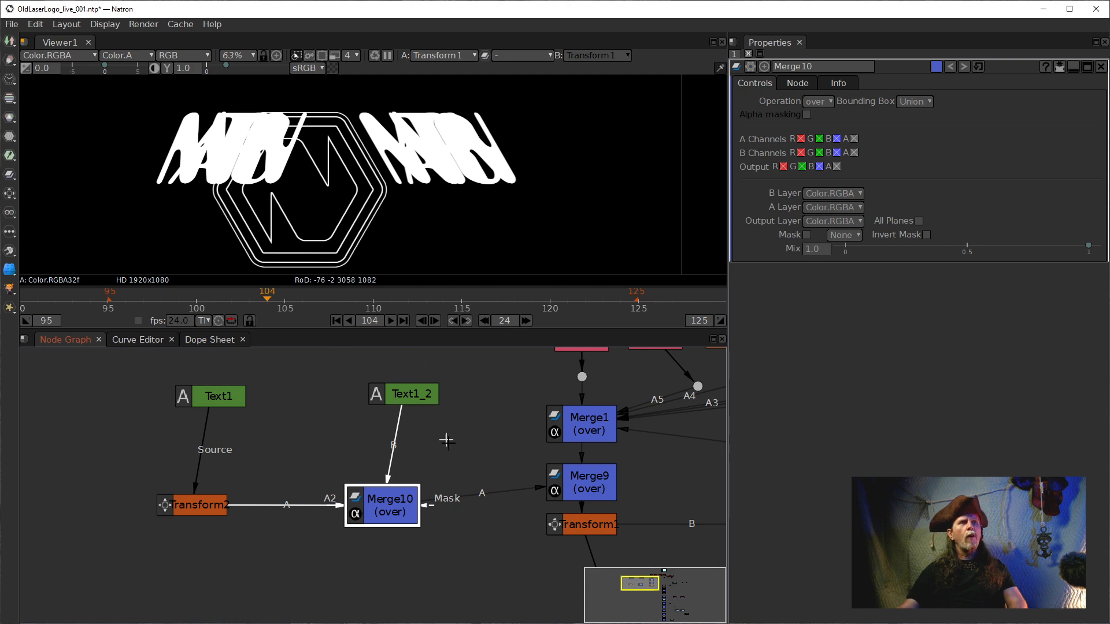
Step: Turn on the viewer's proxy mode, check both titles at the first frame, and move the playhead to frame 121
click(409, 395)
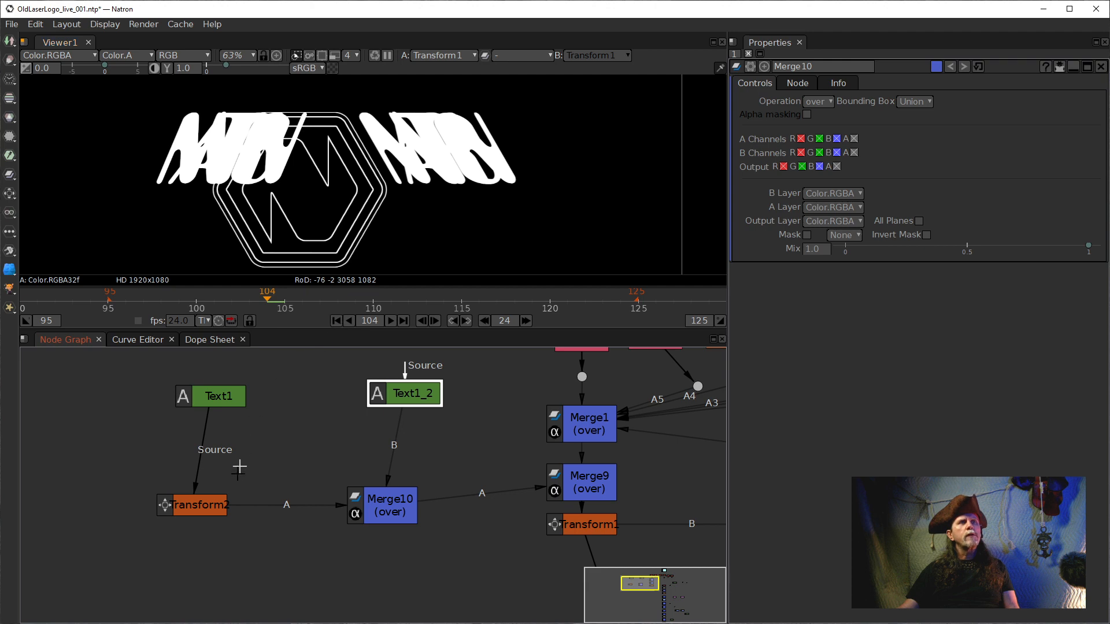
click(211, 506)
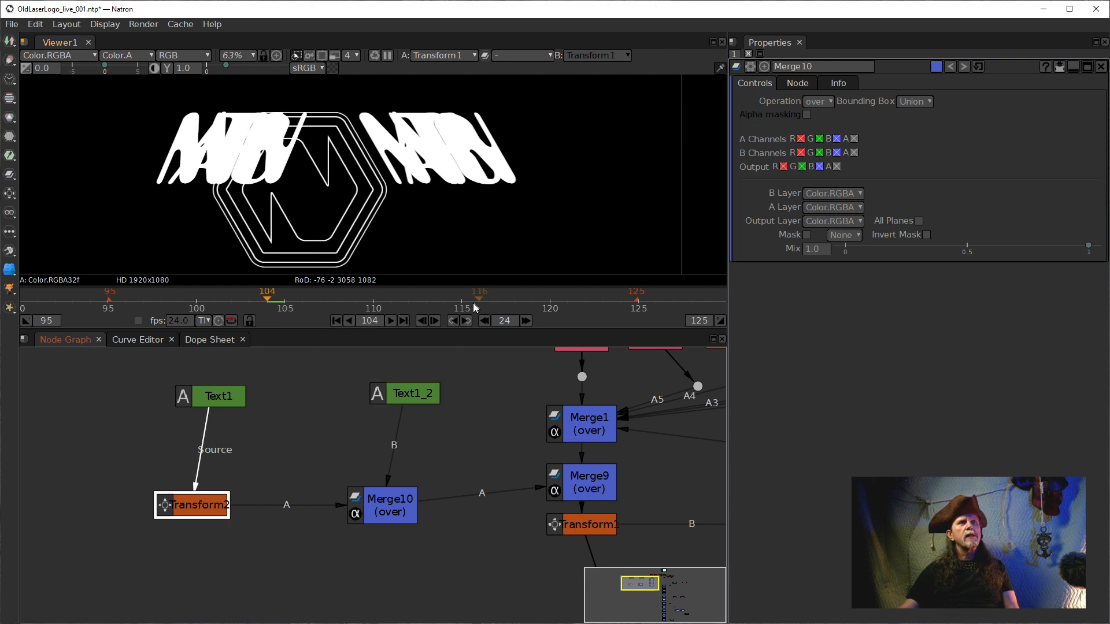
click(336, 321)
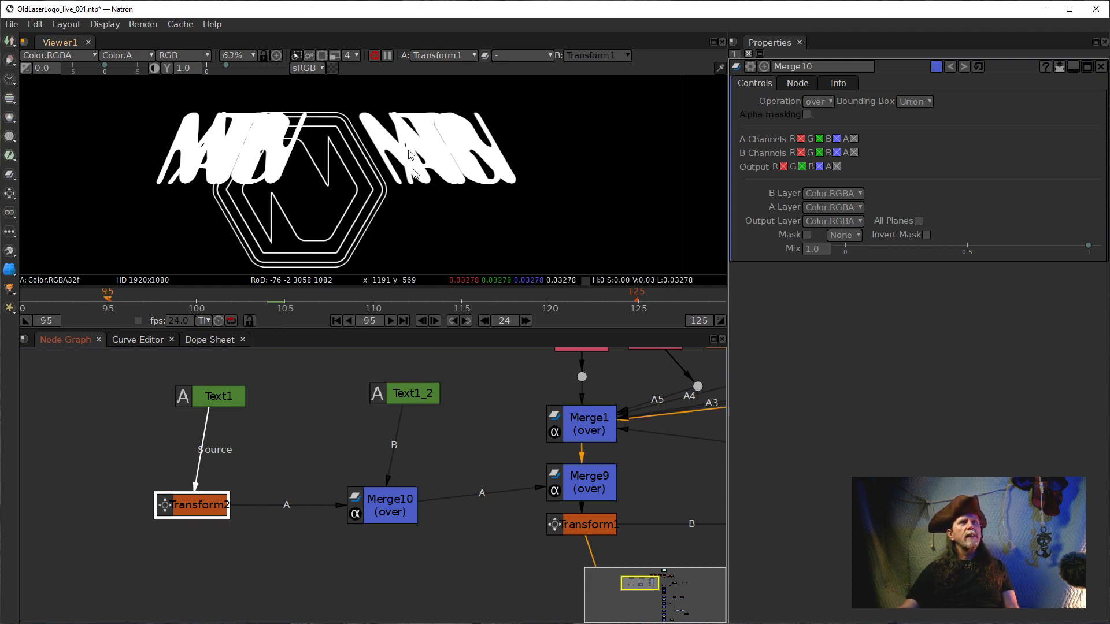
click(334, 55)
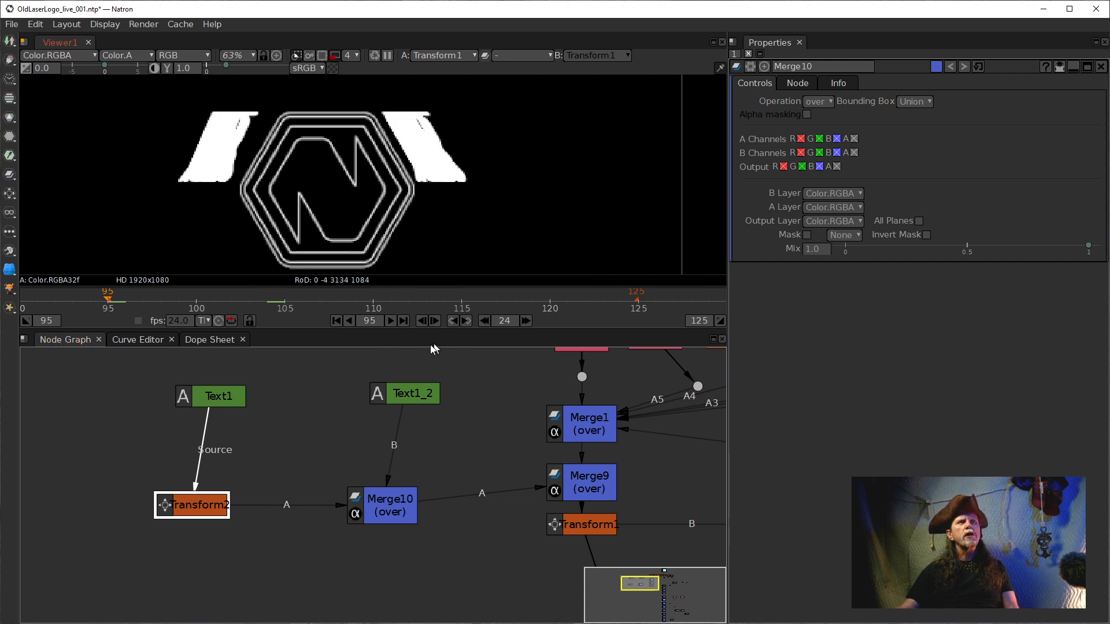
click(525, 321)
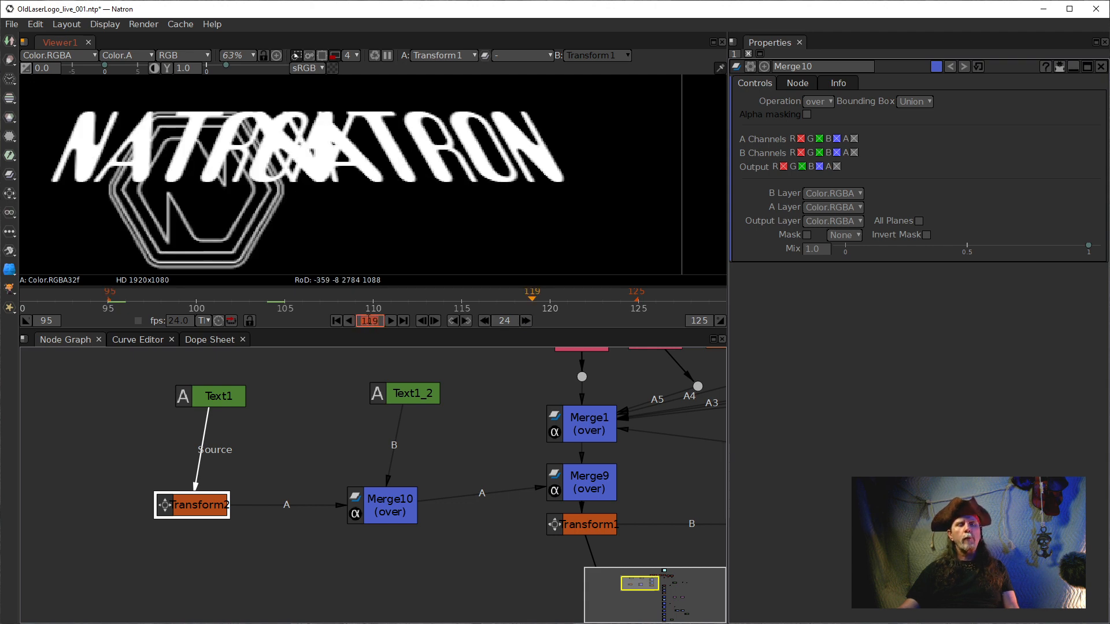
text(121)
key(Return)
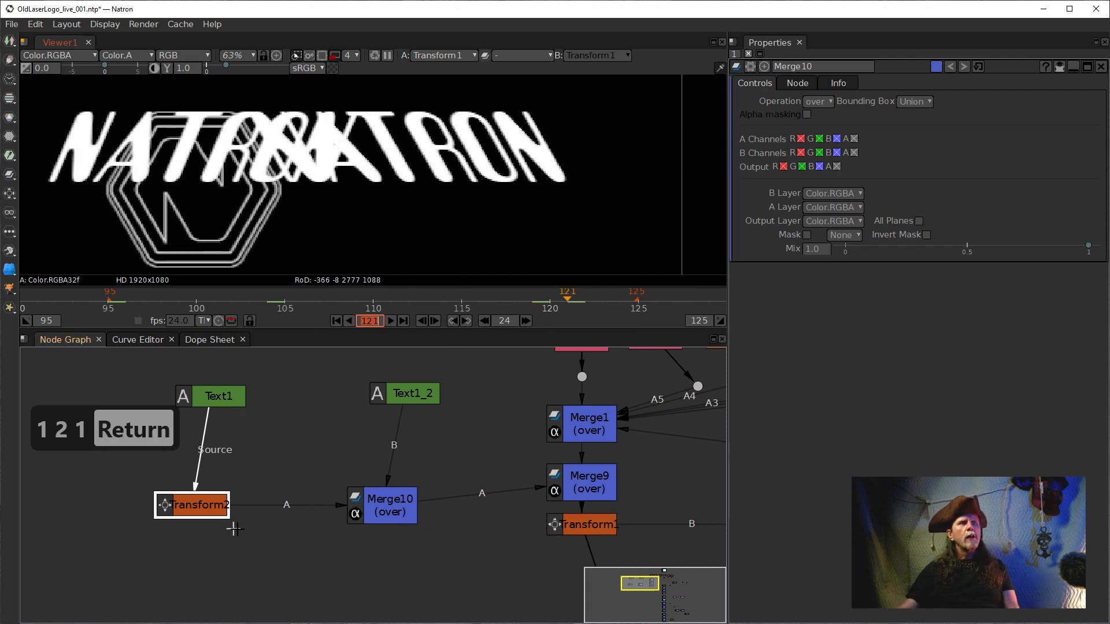
Step: Align Text1_2 above Merge10 and Text1 above Transform2, and select Text1_2
drag(408, 396, 386, 395)
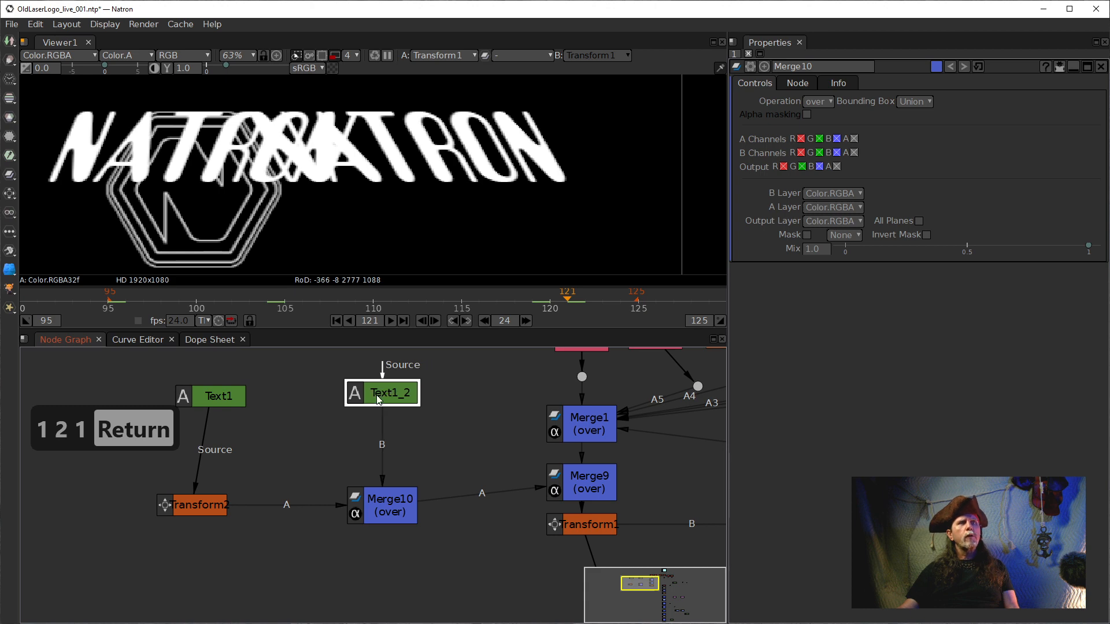
drag(218, 396, 197, 394)
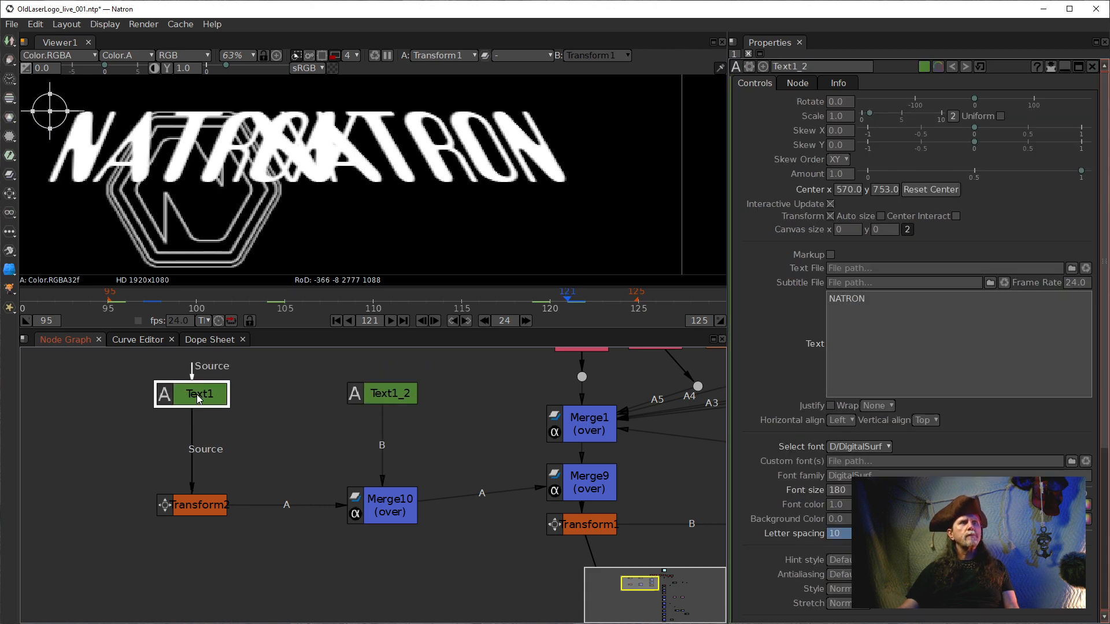
click(402, 405)
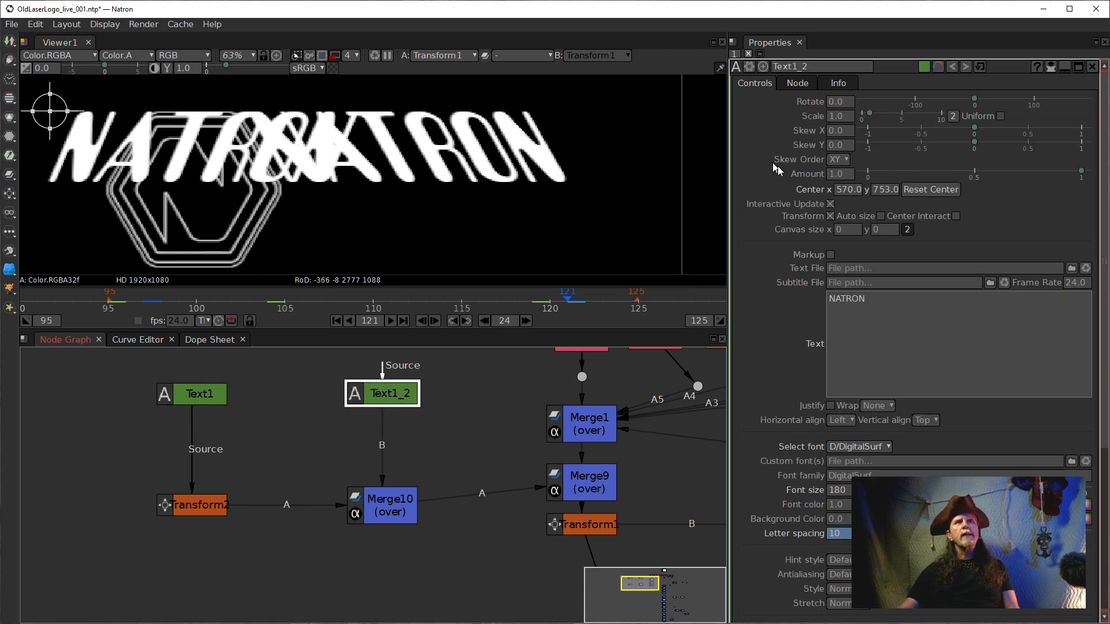
Step: Change the text of Text1_2 to NATION
click(854, 295)
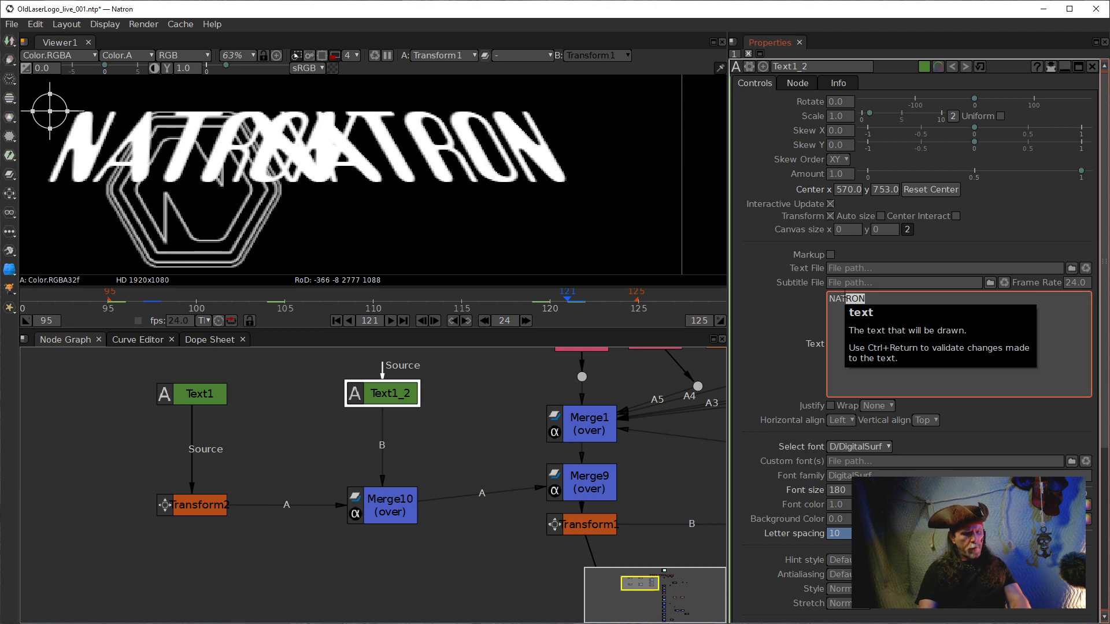
text(ion)
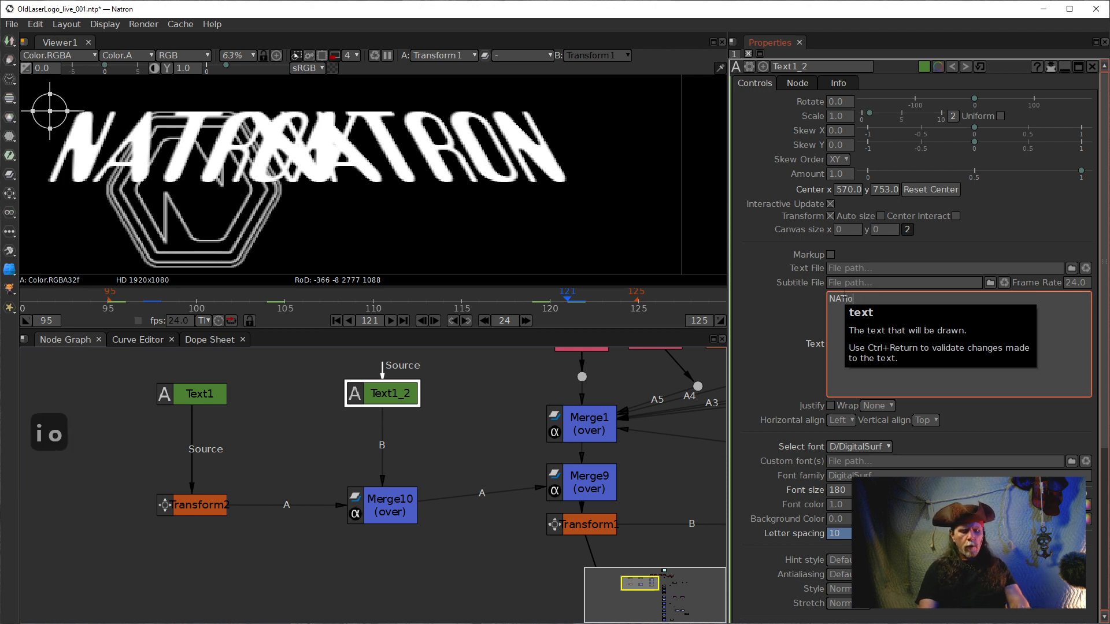
key(BackSpace)
key(BackSpace)
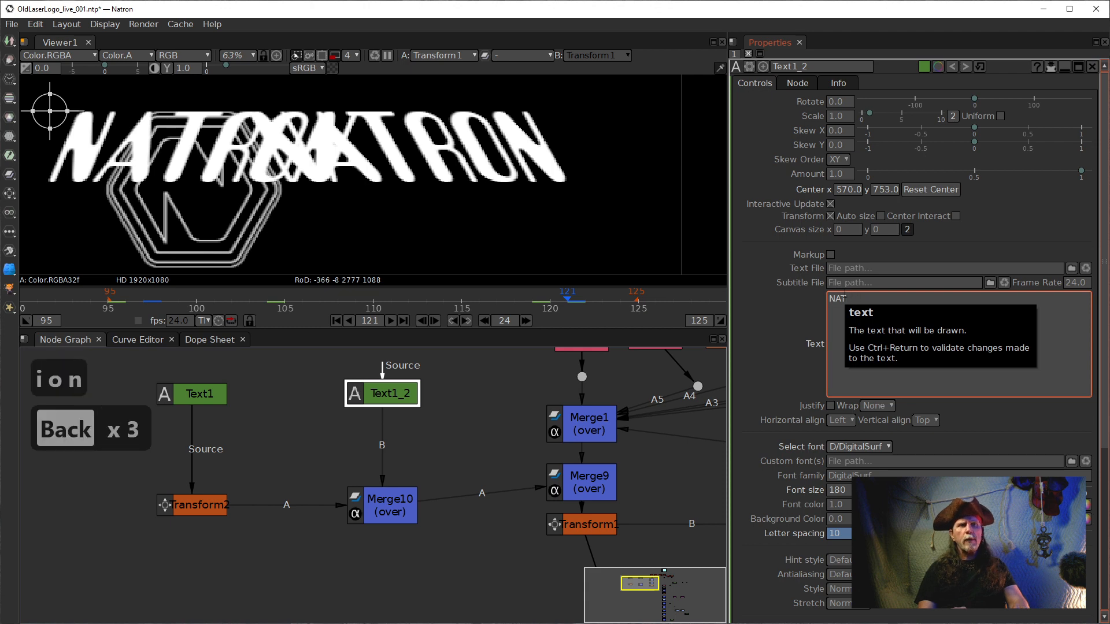
text(ION)
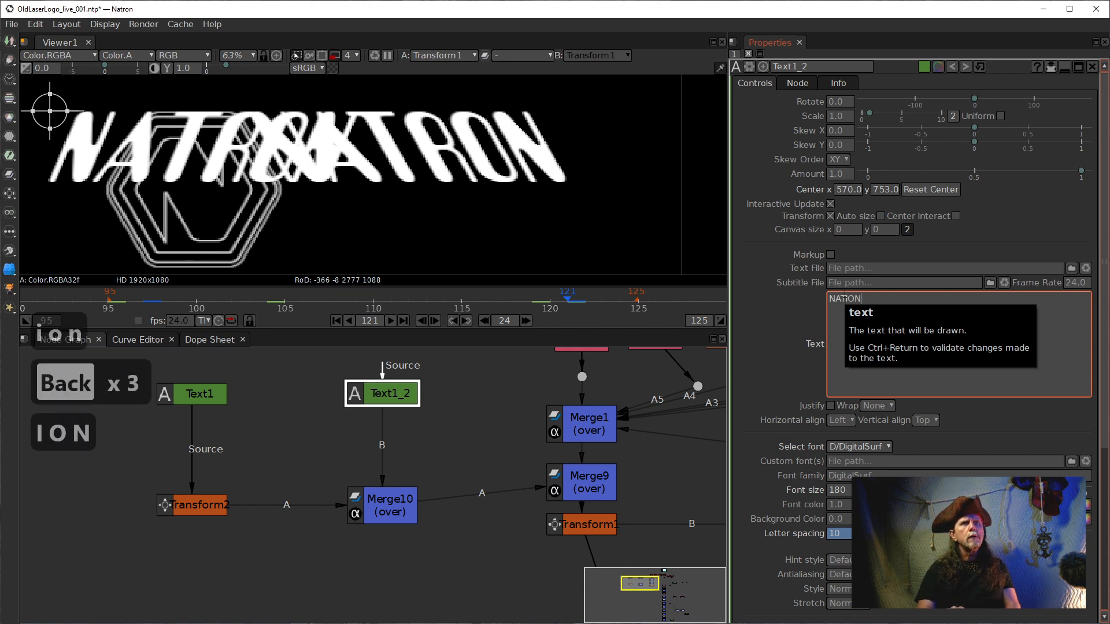
key(Return)
key(BackSpace)
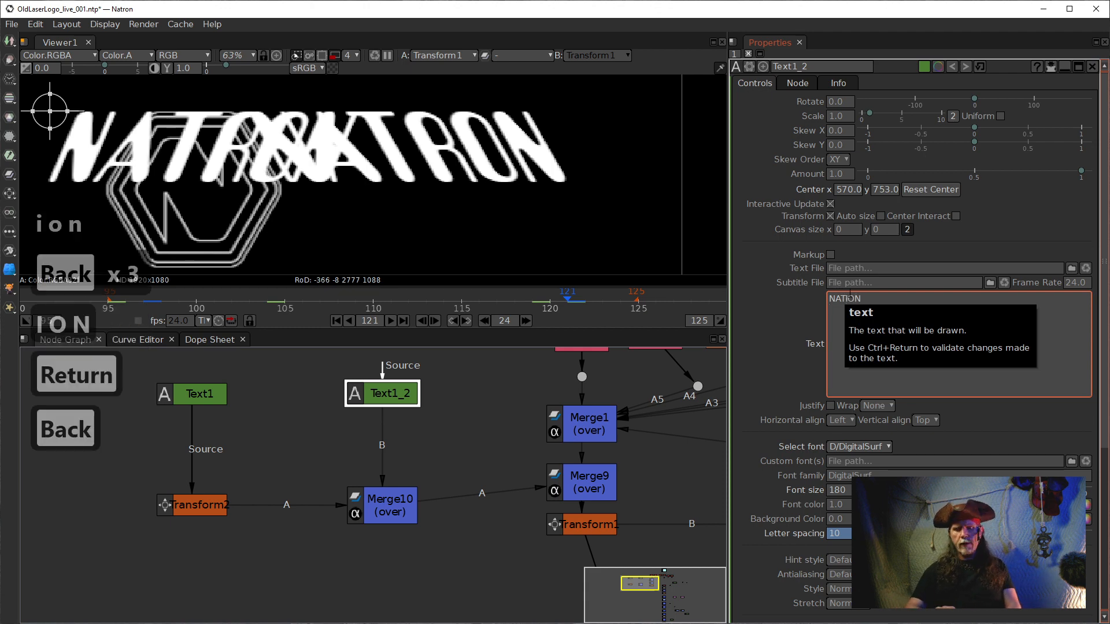
click(781, 318)
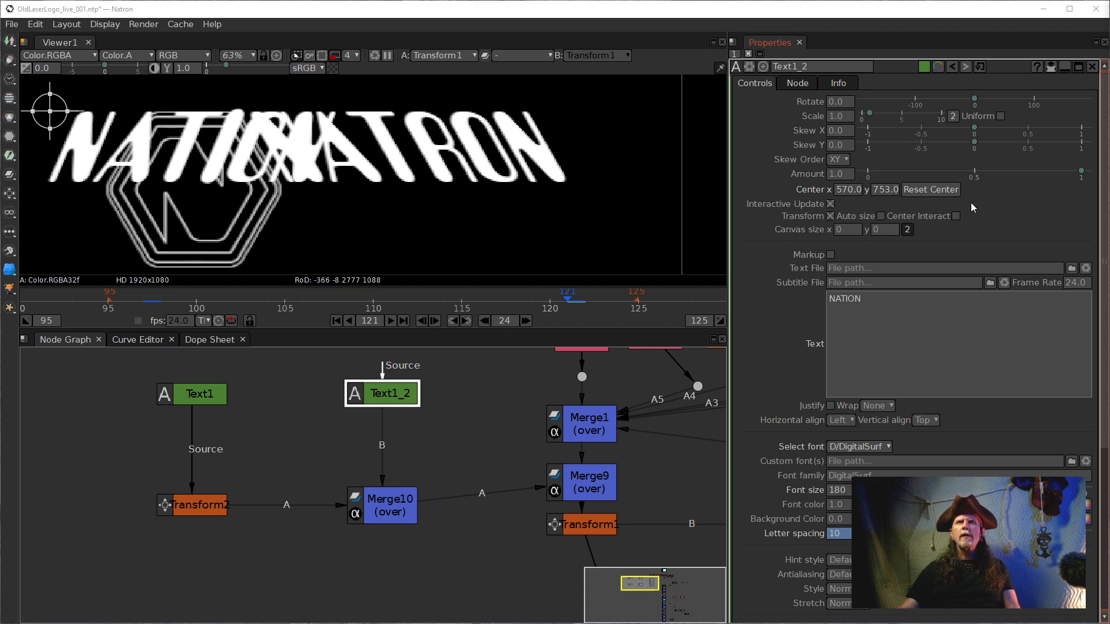
Step: Set the transform center of Text1_2 to x 576 and y 529, placing NATION below NATRON
double_click(848, 191)
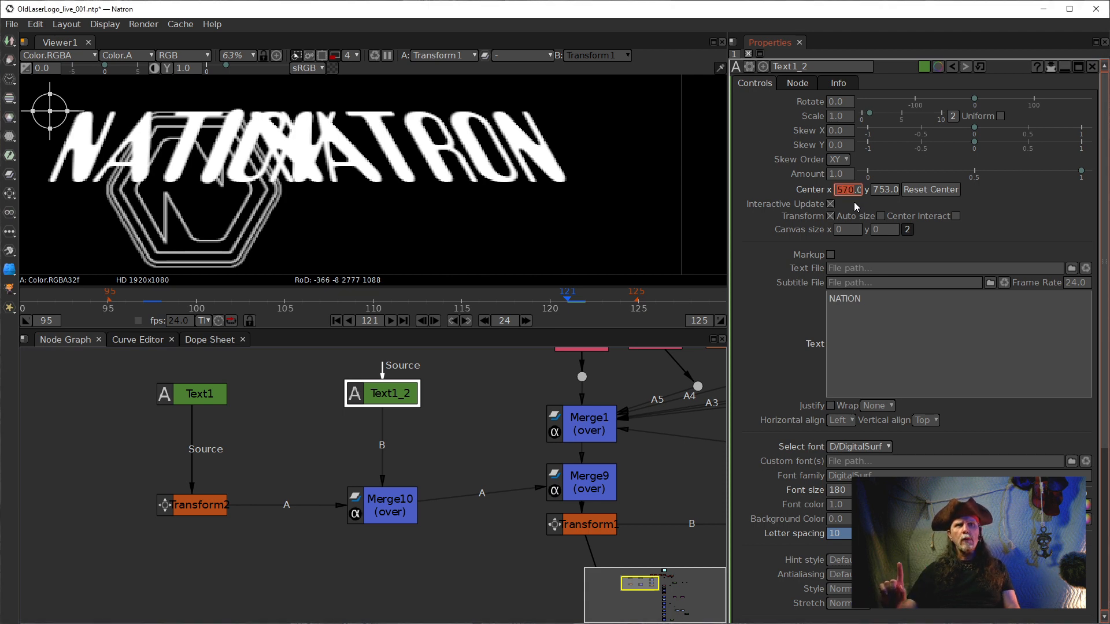
text(57)
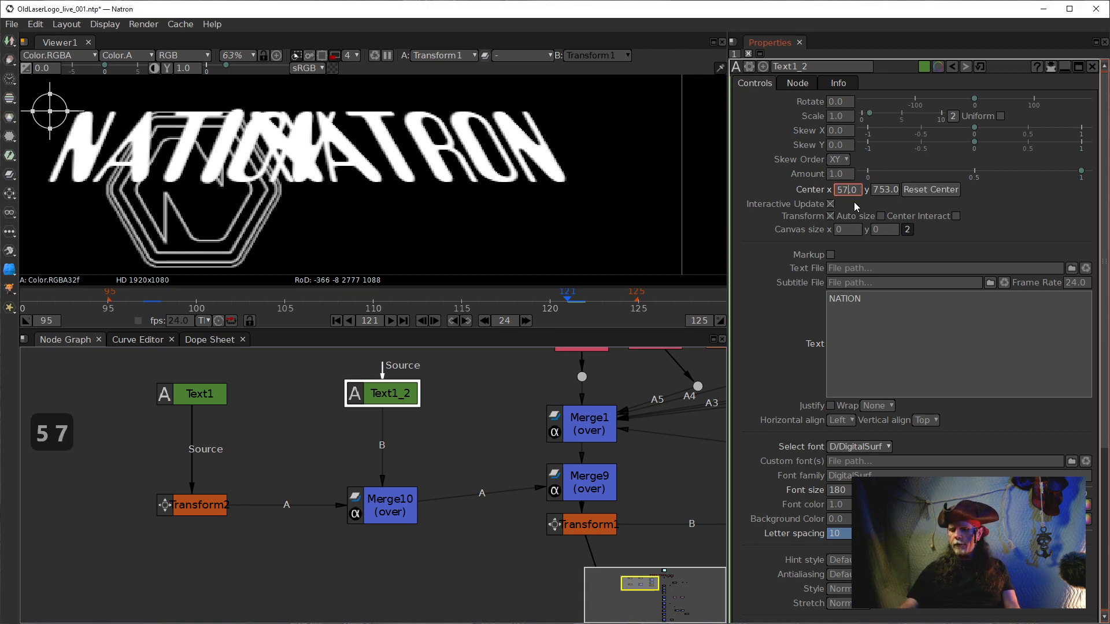
text(6)
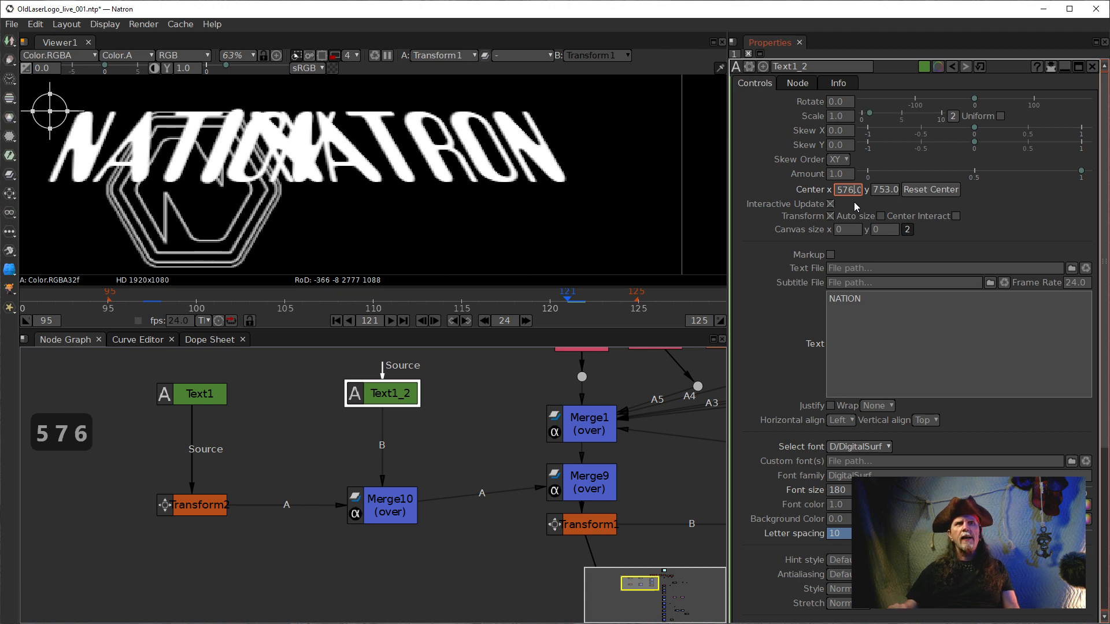
key(Return)
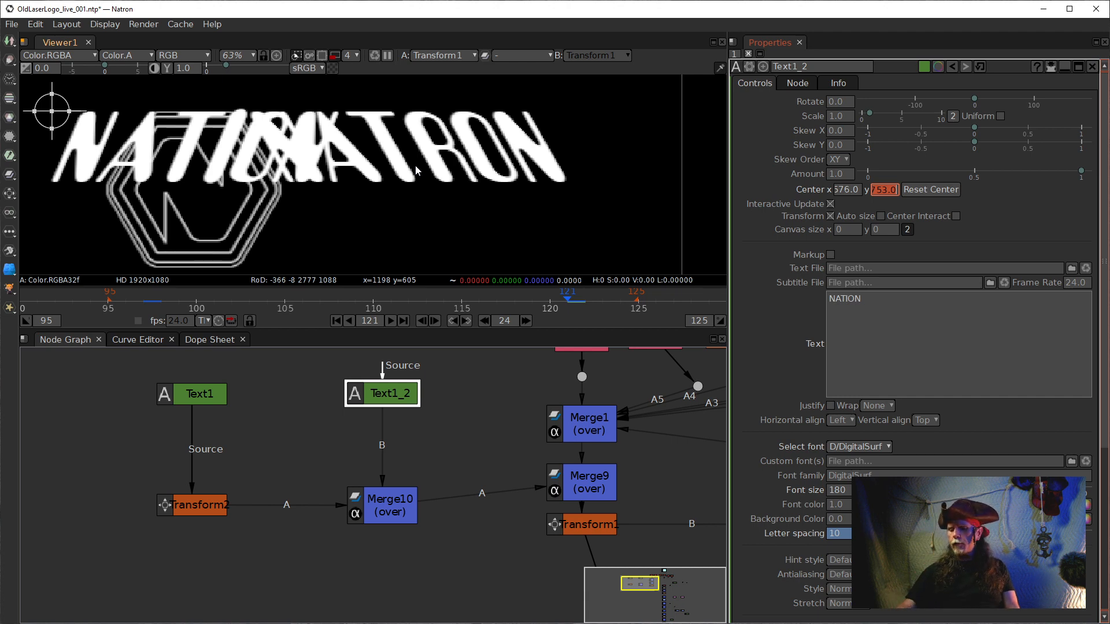
text(5)
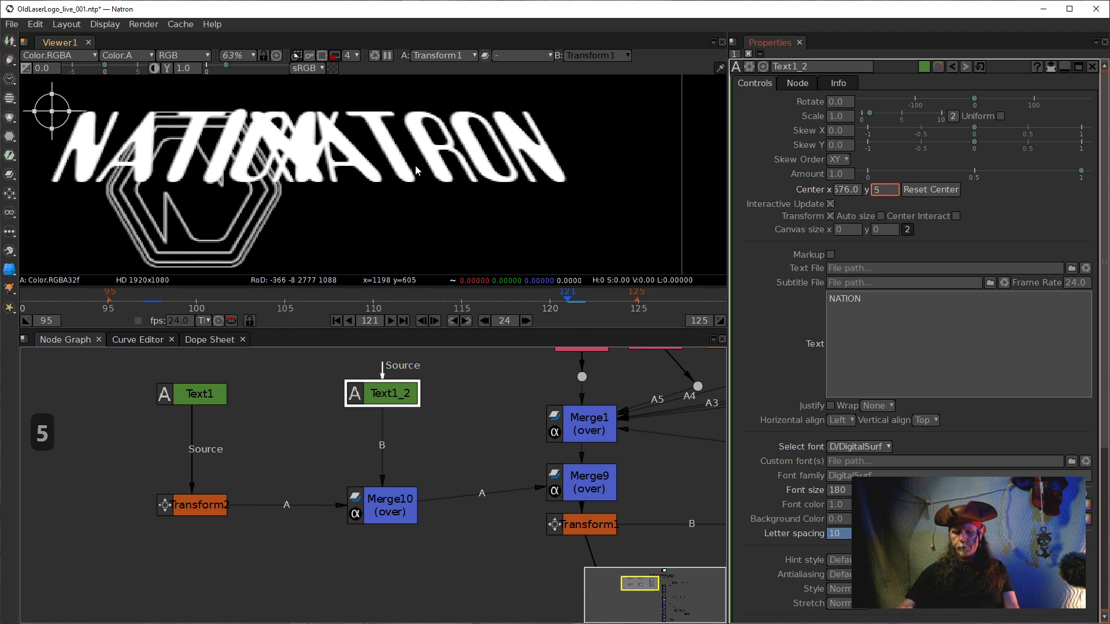
text(39)
key(BackSpace)
key(BackSpace)
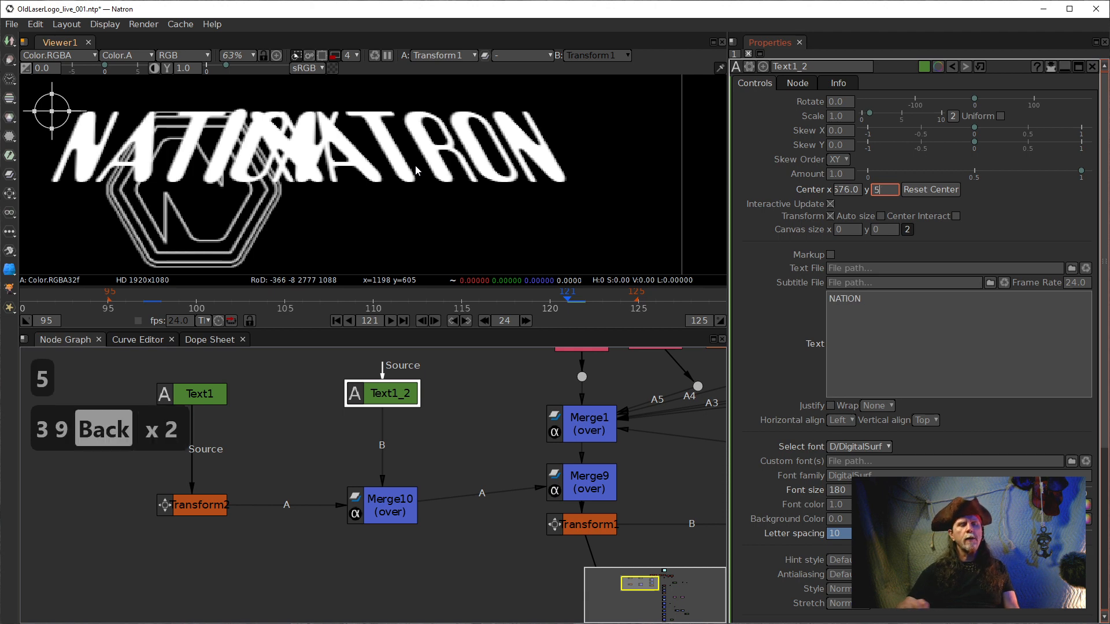
text(29)
key(Return)
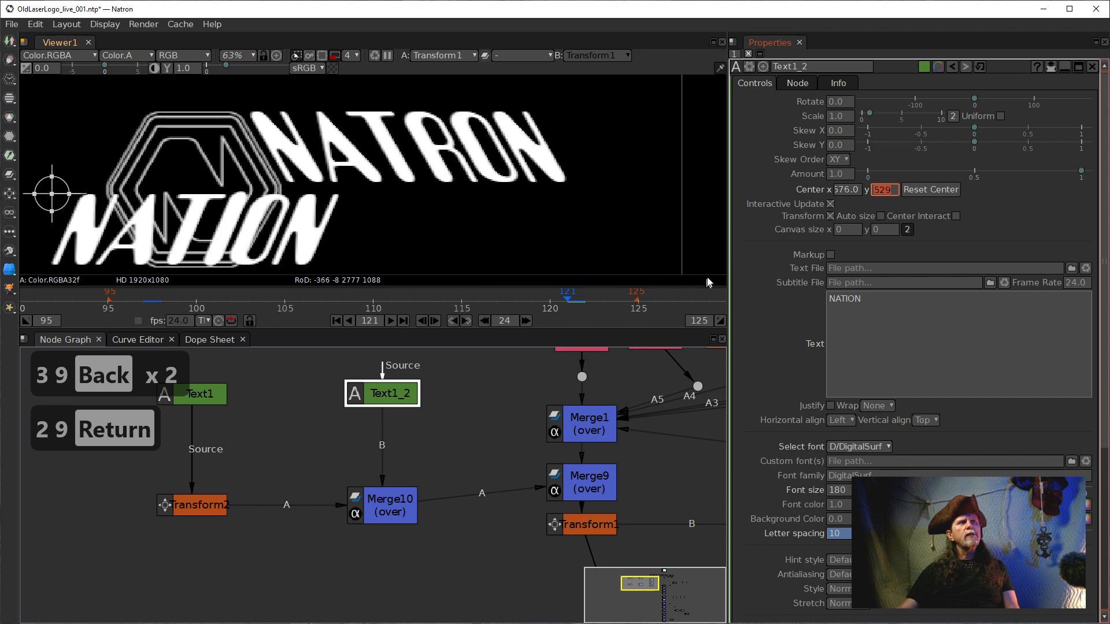
Step: Add a Transform node between Text1_2 and Merge10 and set its horizontal translation to 560
click(377, 399)
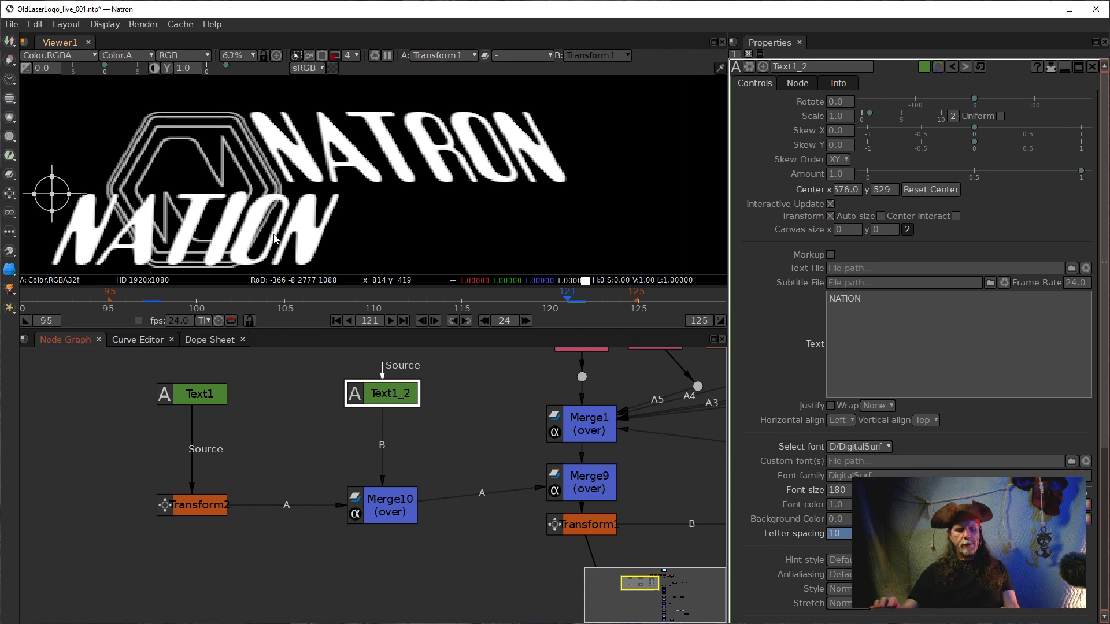
key(t)
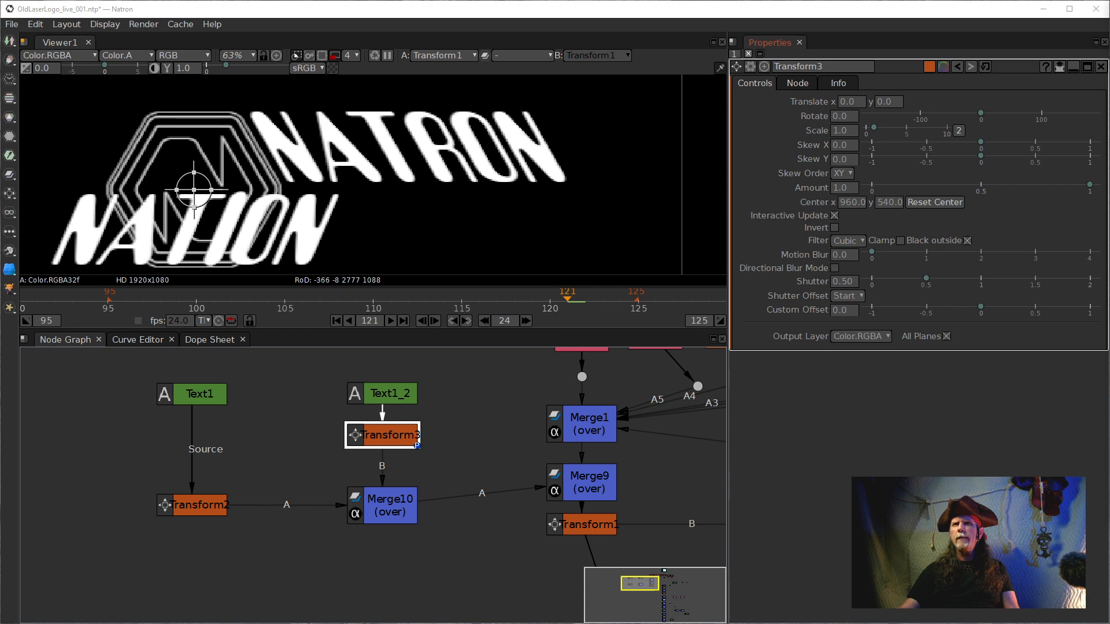
click(845, 102)
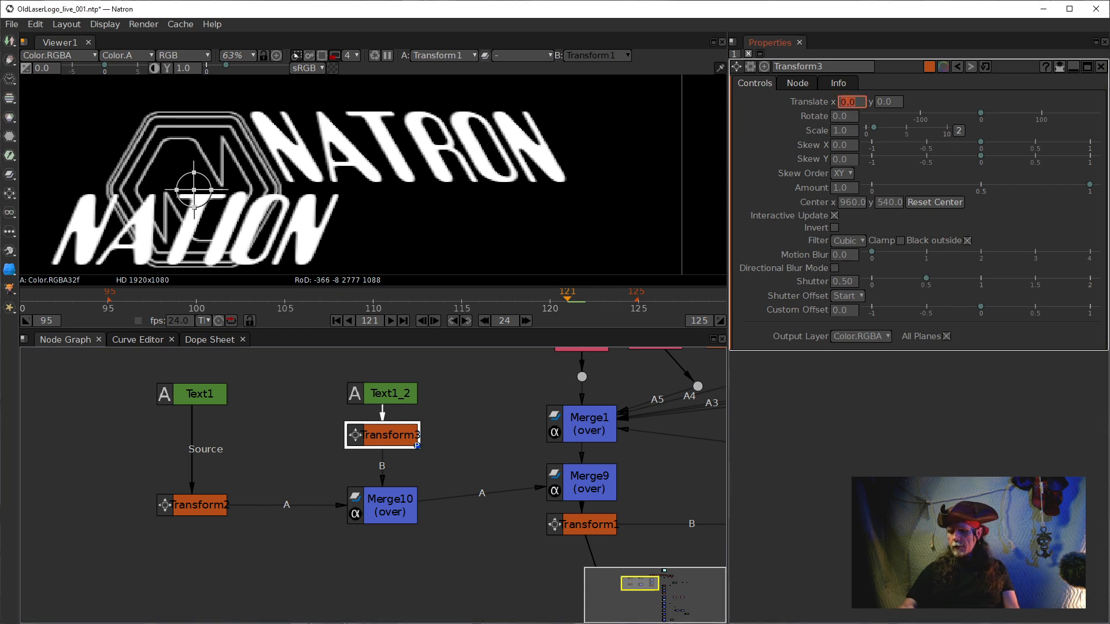
text(560)
key(Return)
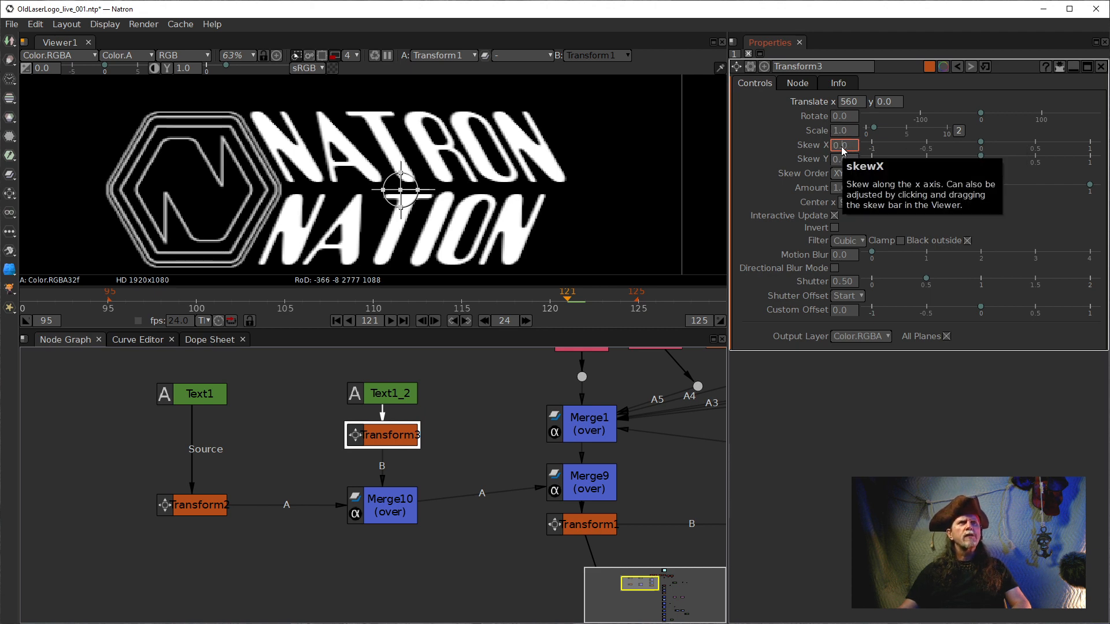
Step: Raise the Skew X of Transform3 to 0.14 so NATION's slant follows the logo's edge
scroll(841, 147, up, 1)
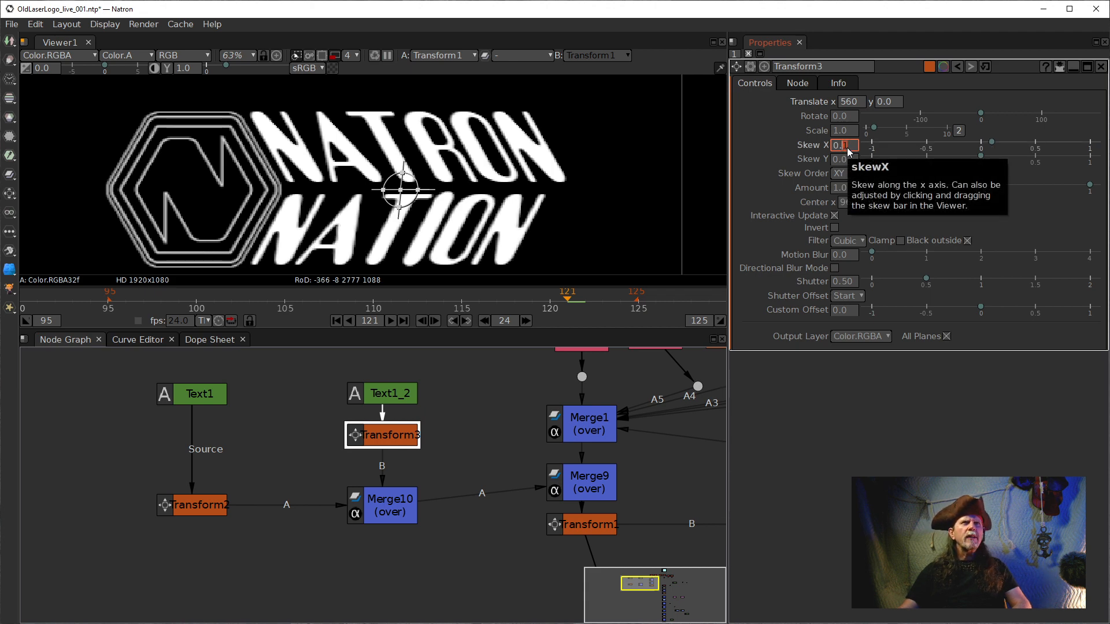
scroll(847, 148, up, 1)
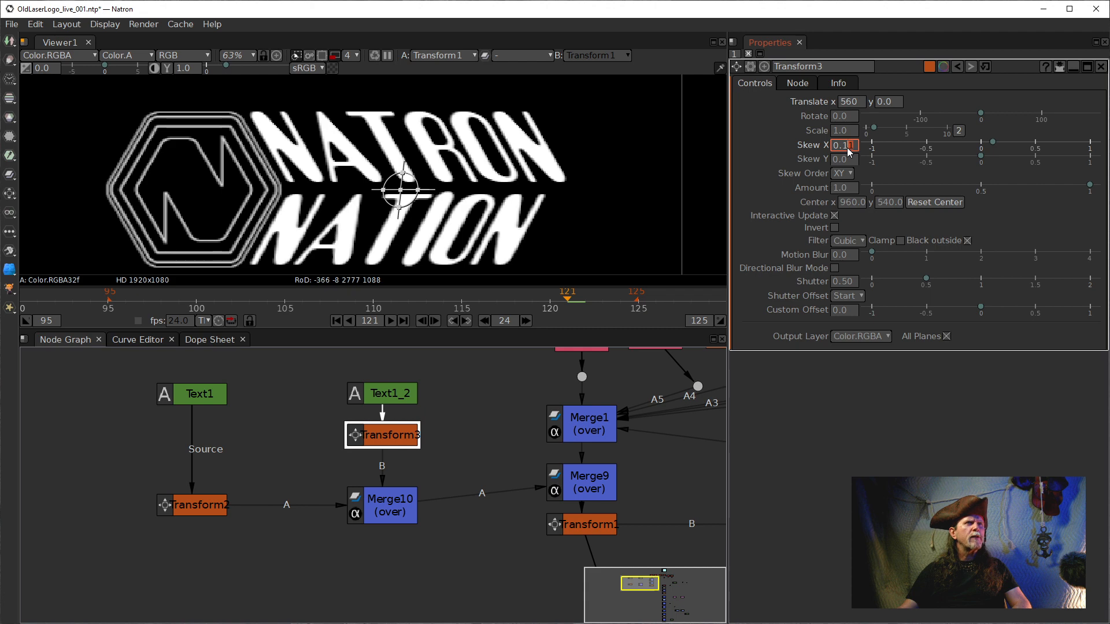
scroll(847, 147, up, 1)
scroll(848, 148, up, 1)
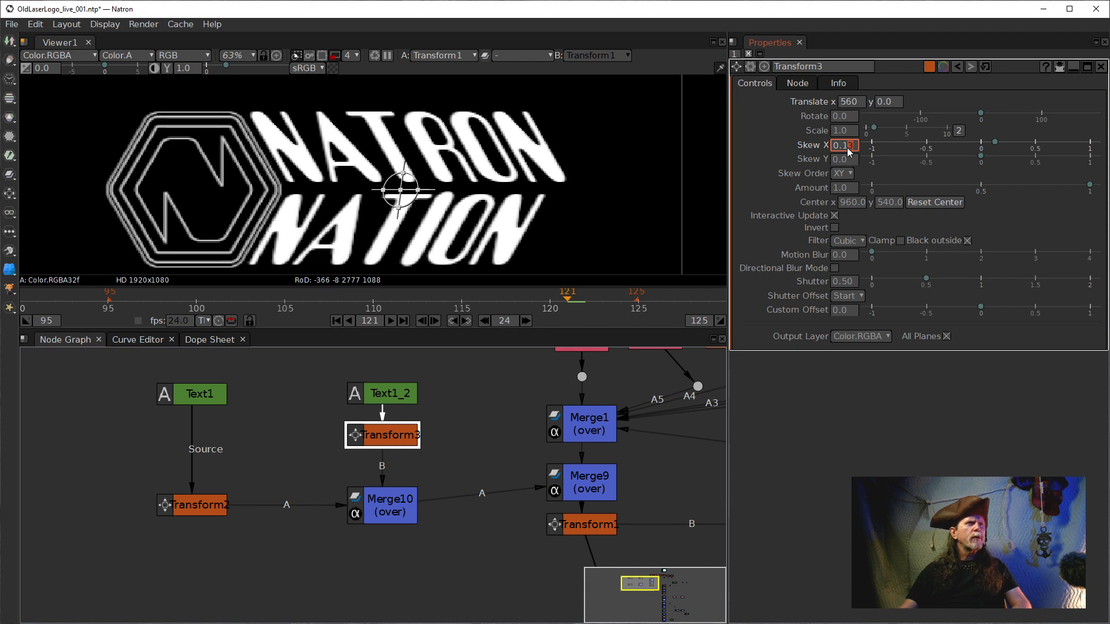
scroll(847, 147, up, 1)
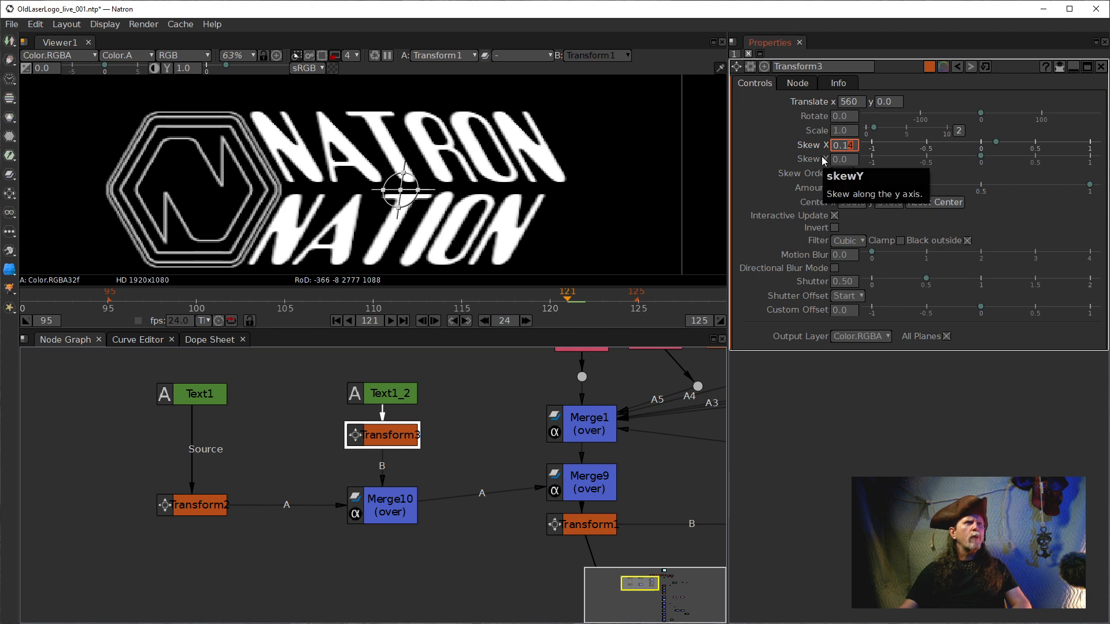
Step: Fine-tune the horizontal translation of Transform3 to 567, checking the gap between NATION and the logo up close
click(853, 106)
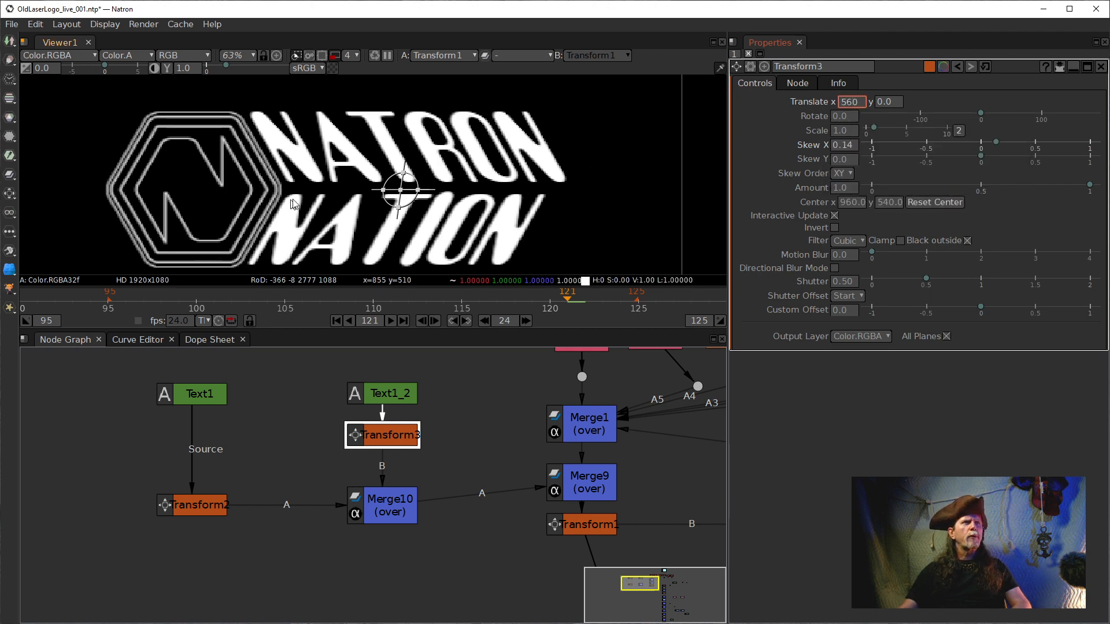
scroll(853, 105, up, 2)
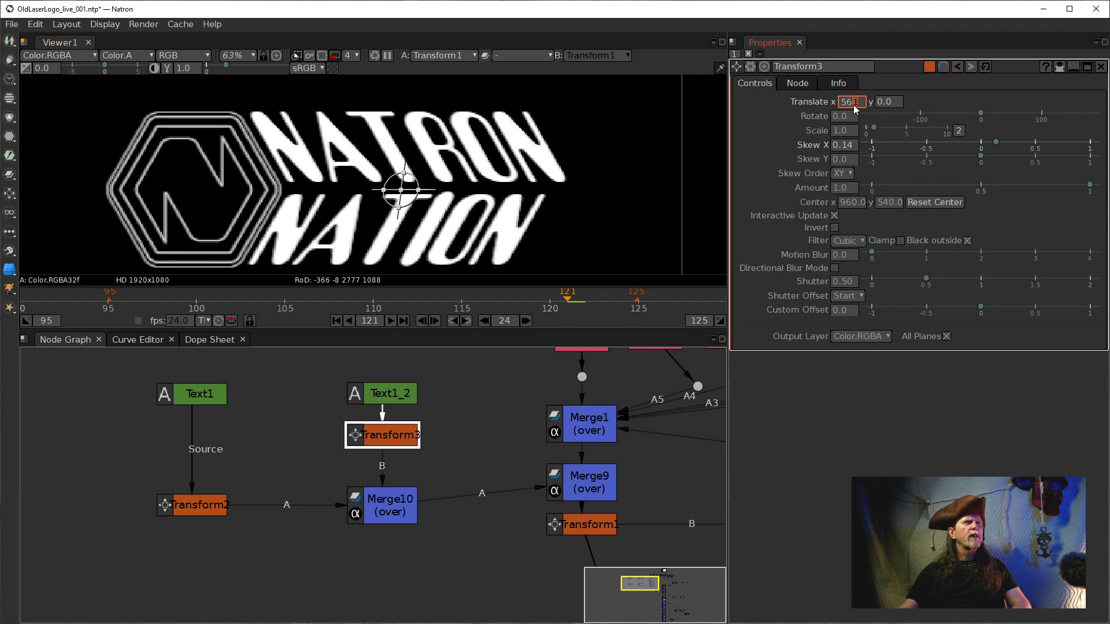
scroll(853, 105, up, 3)
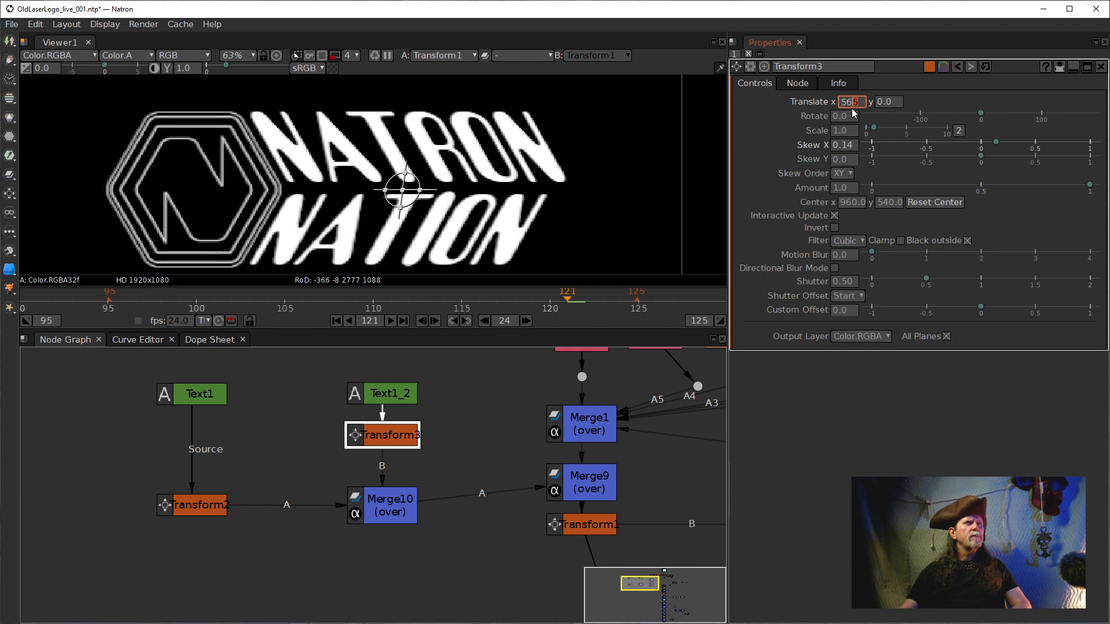
scroll(853, 104, up, 2)
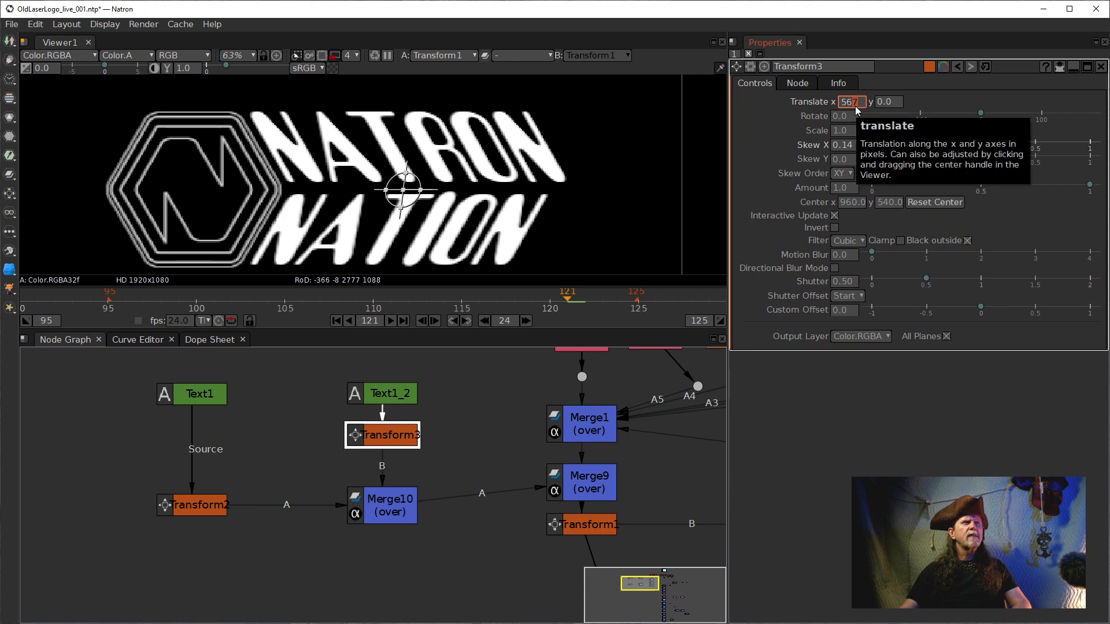
scroll(855, 106, down, 1)
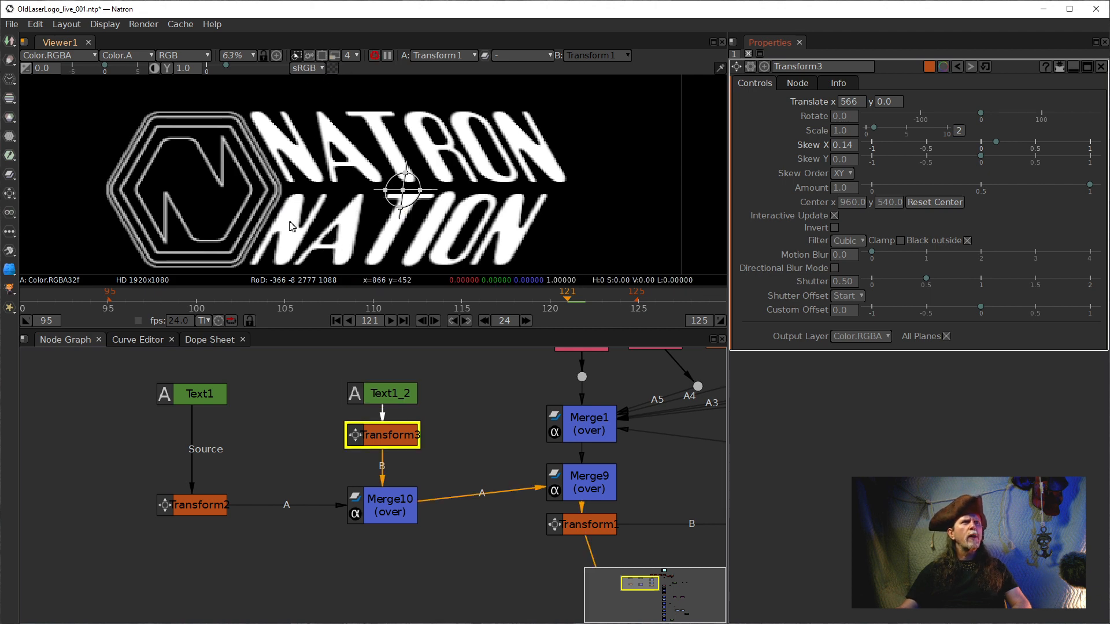
scroll(285, 226, up, 3)
scroll(306, 226, down, 1)
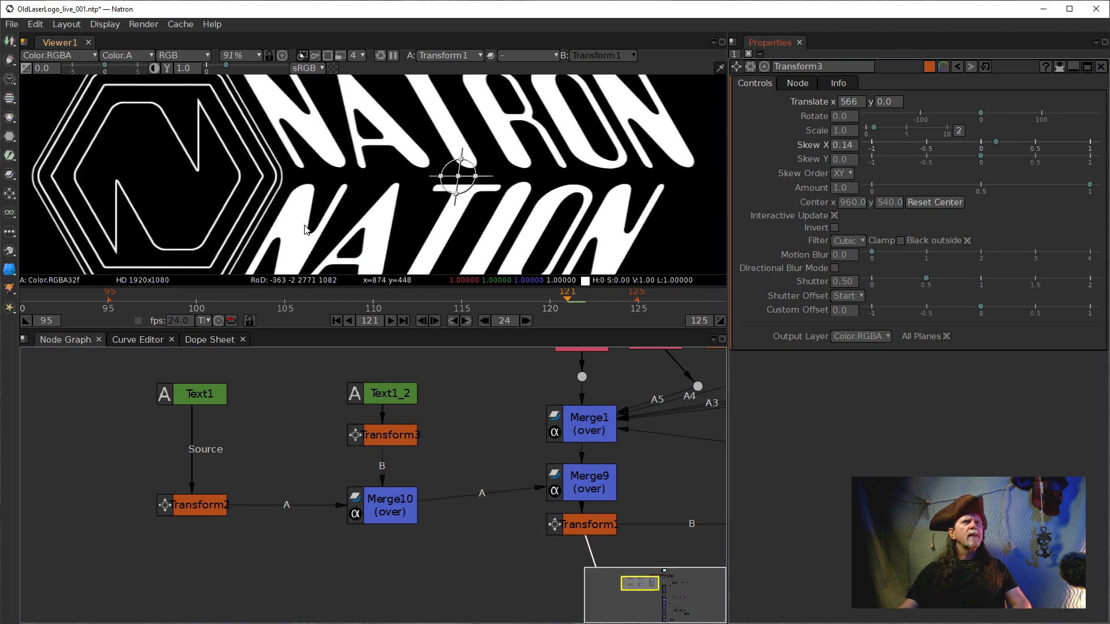
scroll(312, 227, down, 1)
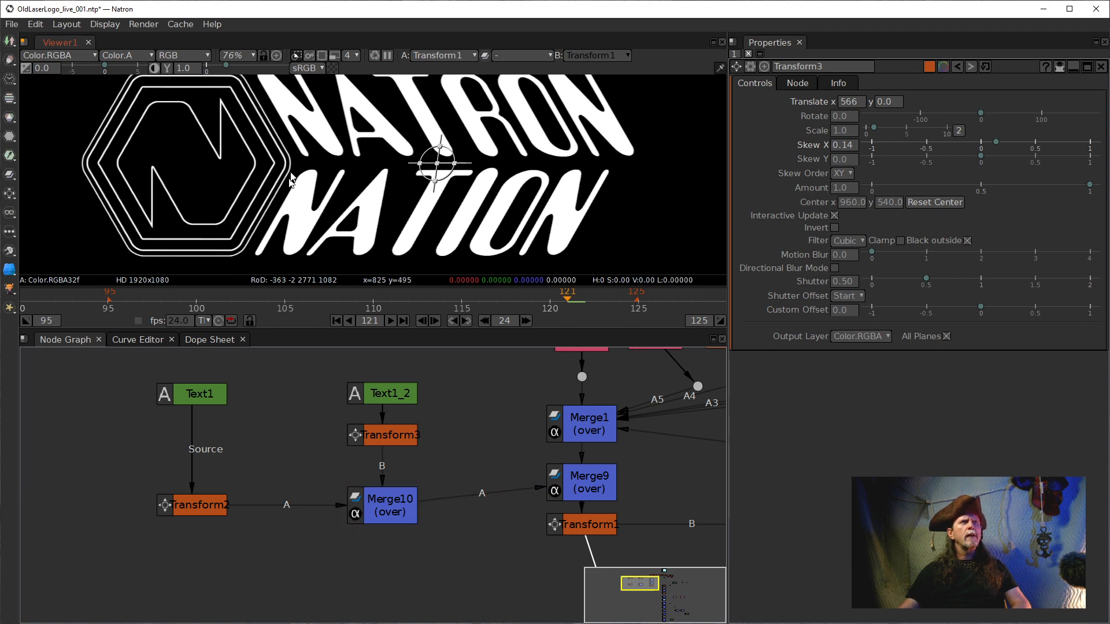
click(854, 101)
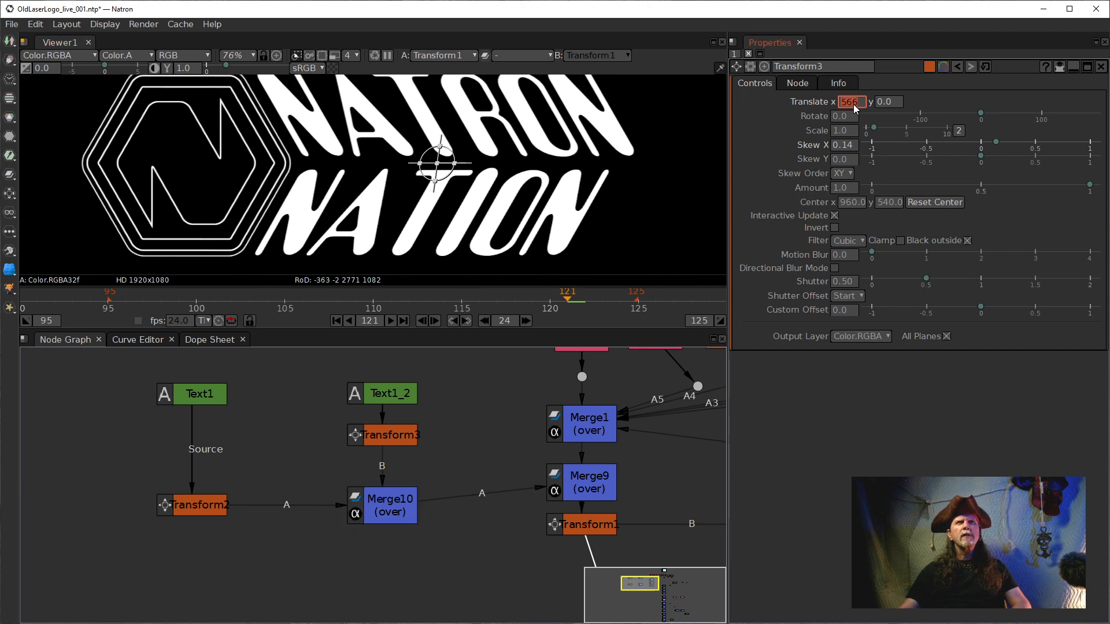
scroll(855, 105, up, 1)
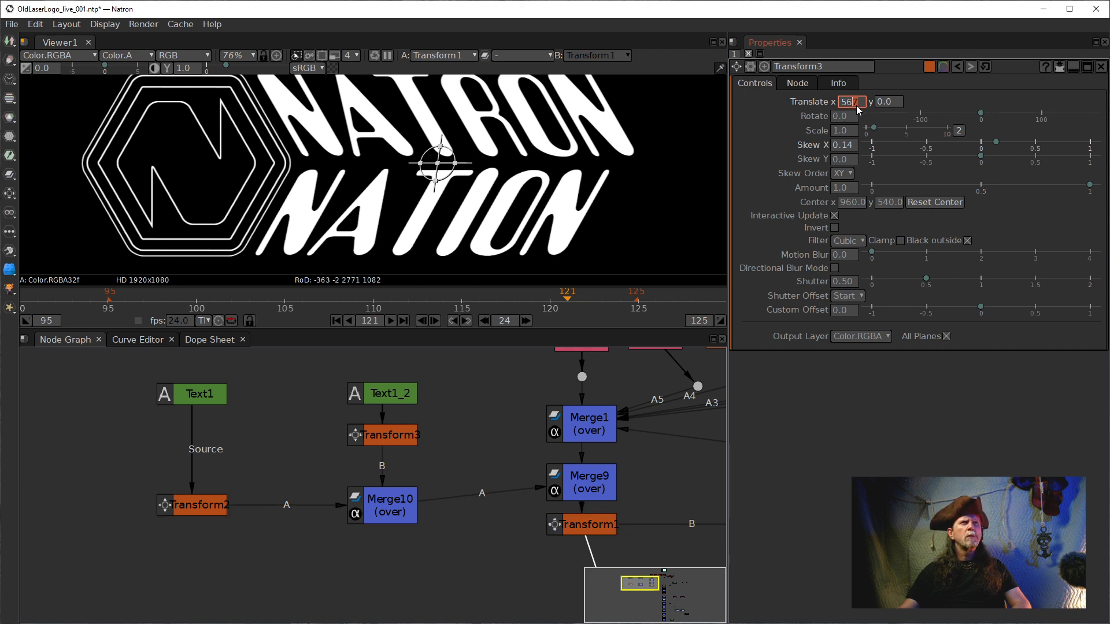
scroll(855, 105, down, 1)
scroll(855, 105, up, 1)
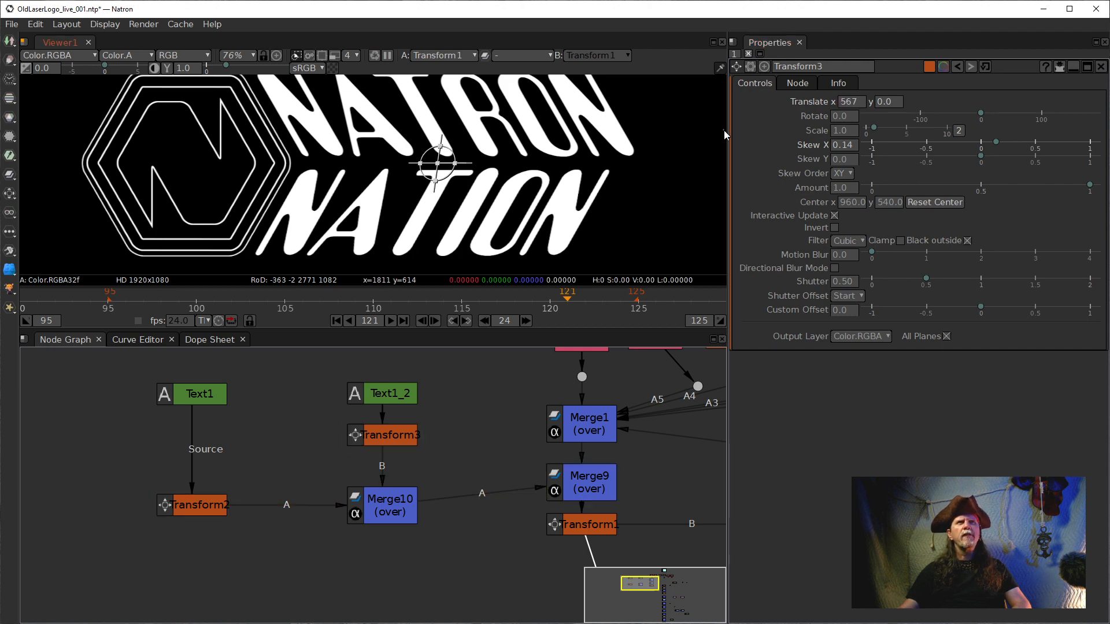
Step: Set the letter spacing of Text1_2 to 21 at frame 121 to match NATION's width to NATRON
click(381, 399)
click(381, 399)
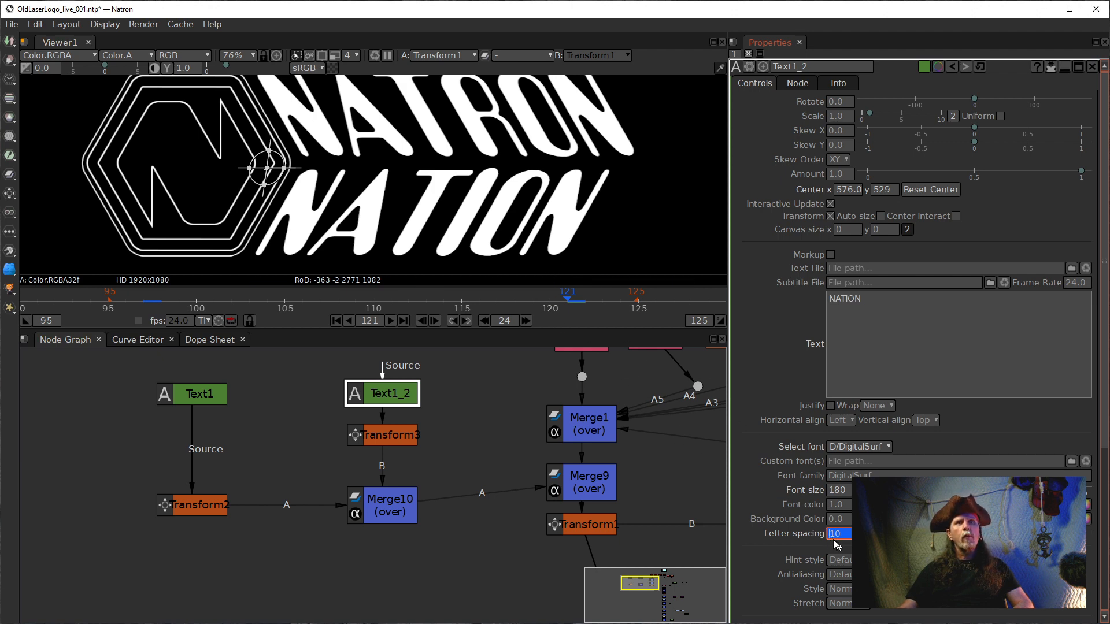
text(20)
key(Return)
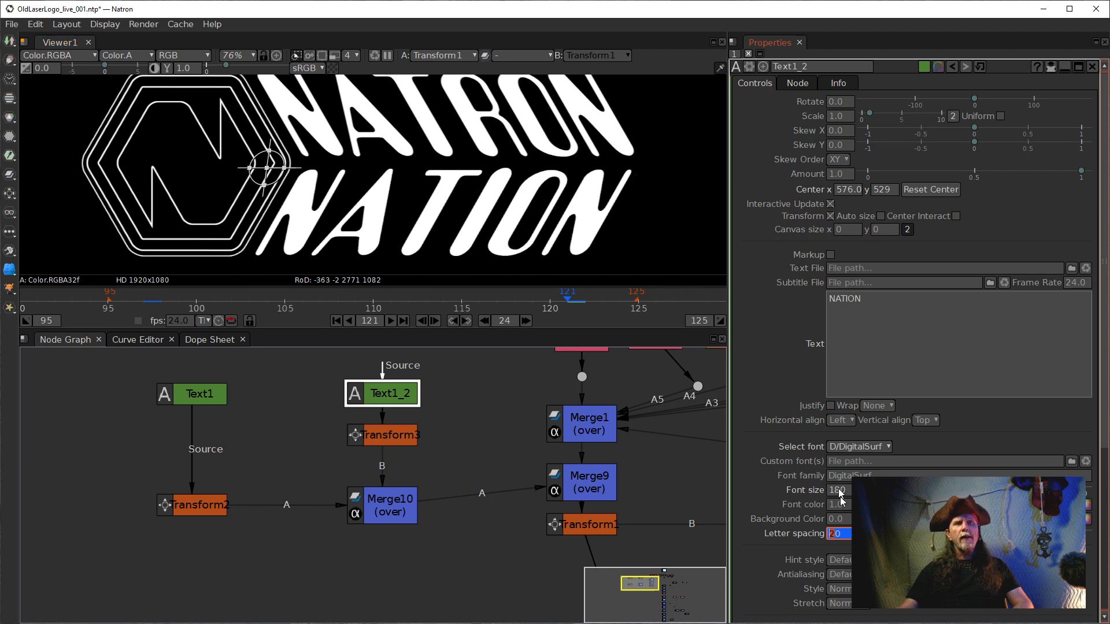
scroll(837, 536, up, 1)
scroll(837, 536, up, 1)
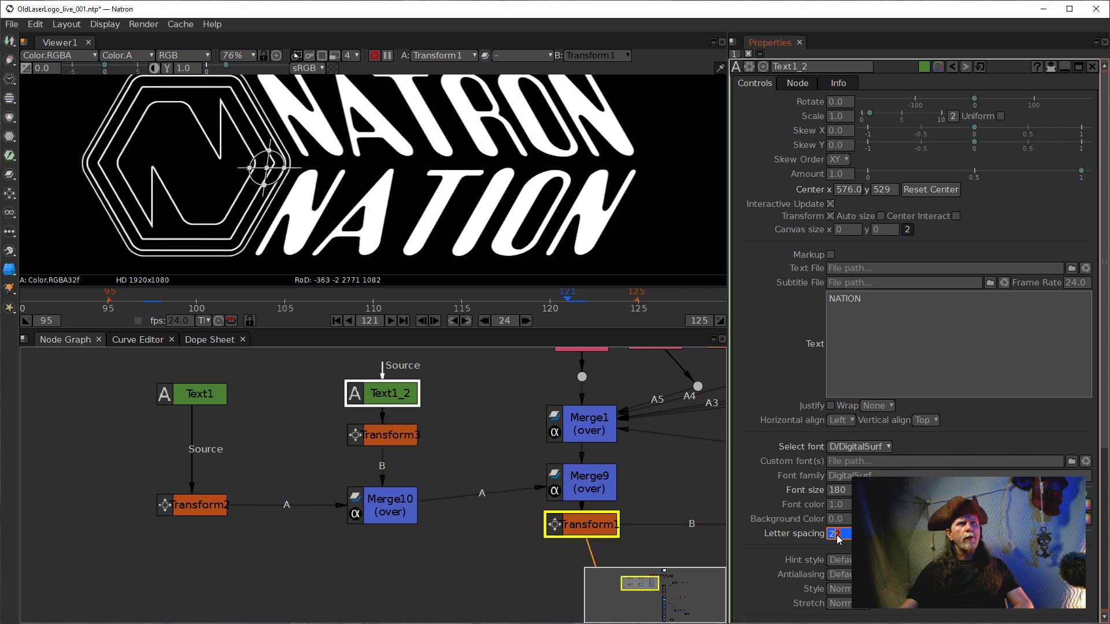
scroll(837, 536, down, 1)
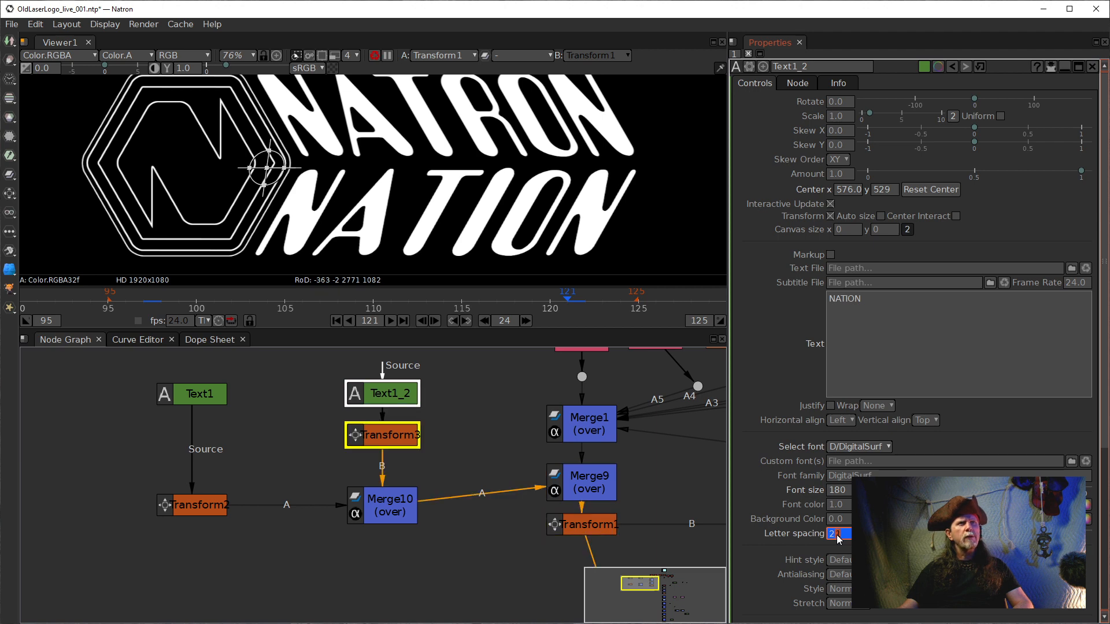
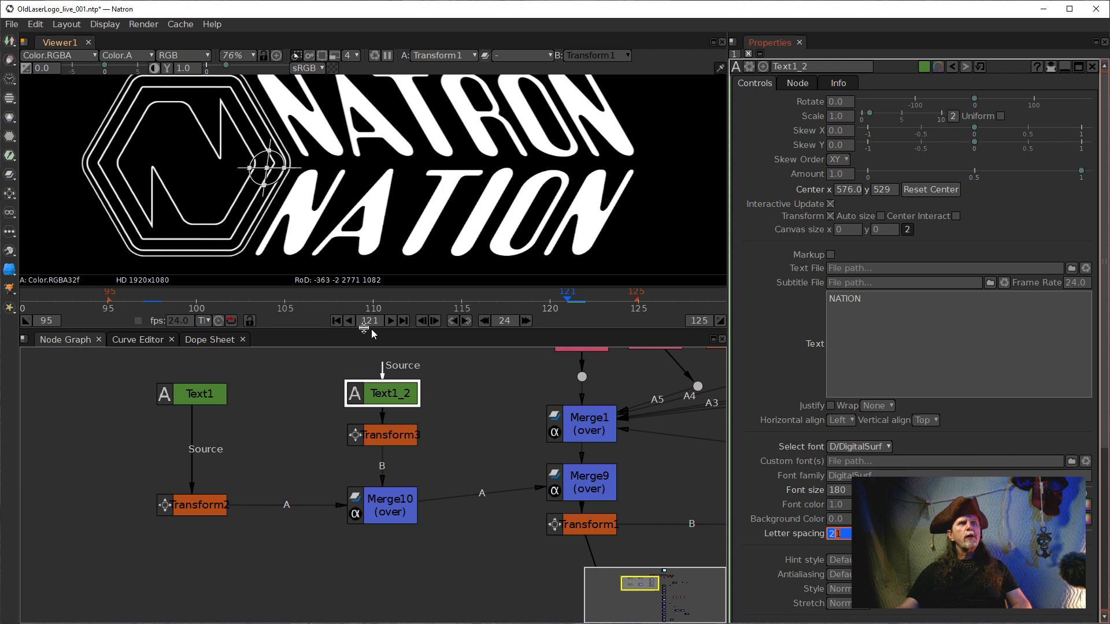
Step: Set the letter spacing of Text1_2 to -107 at the frame 97 keyframe so NATION's collapsed letters line up beside the logo
click(452, 321)
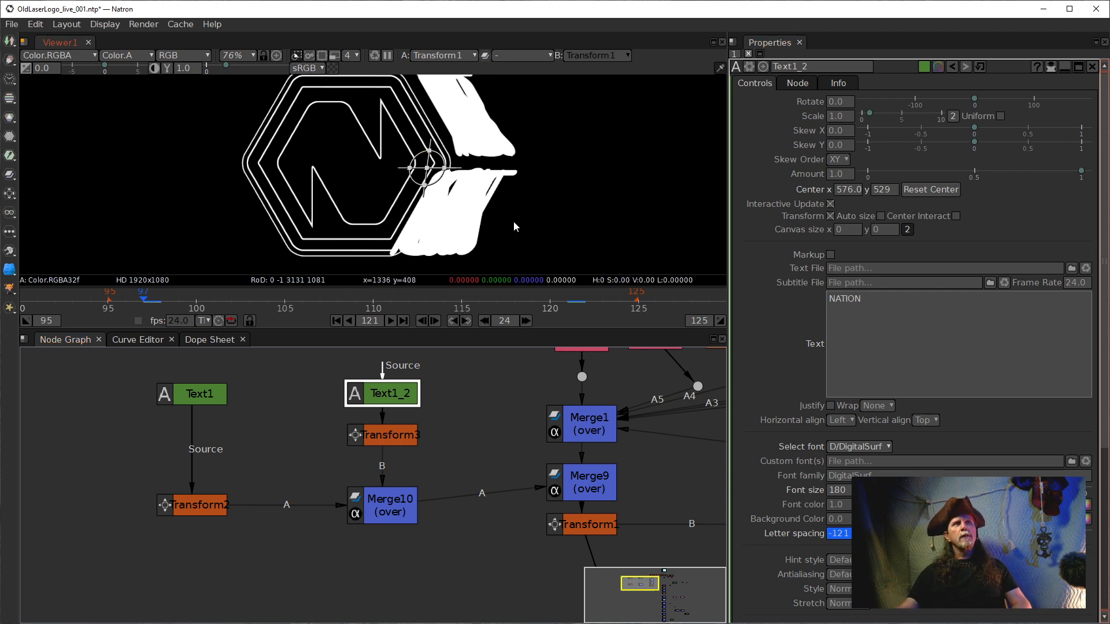
drag(513, 221, 464, 207)
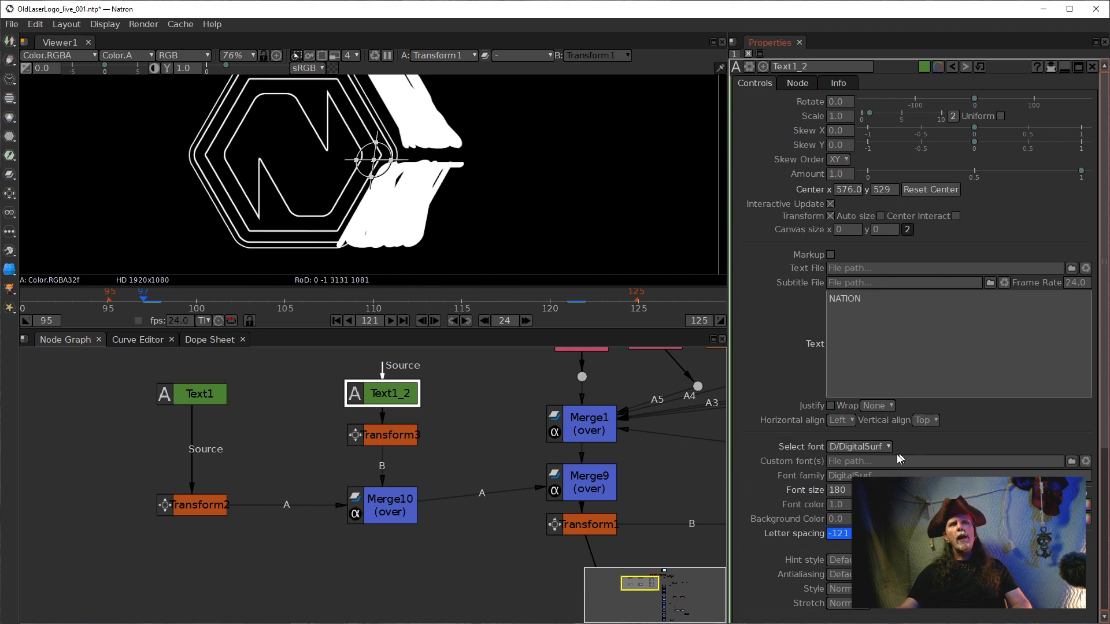
click(839, 539)
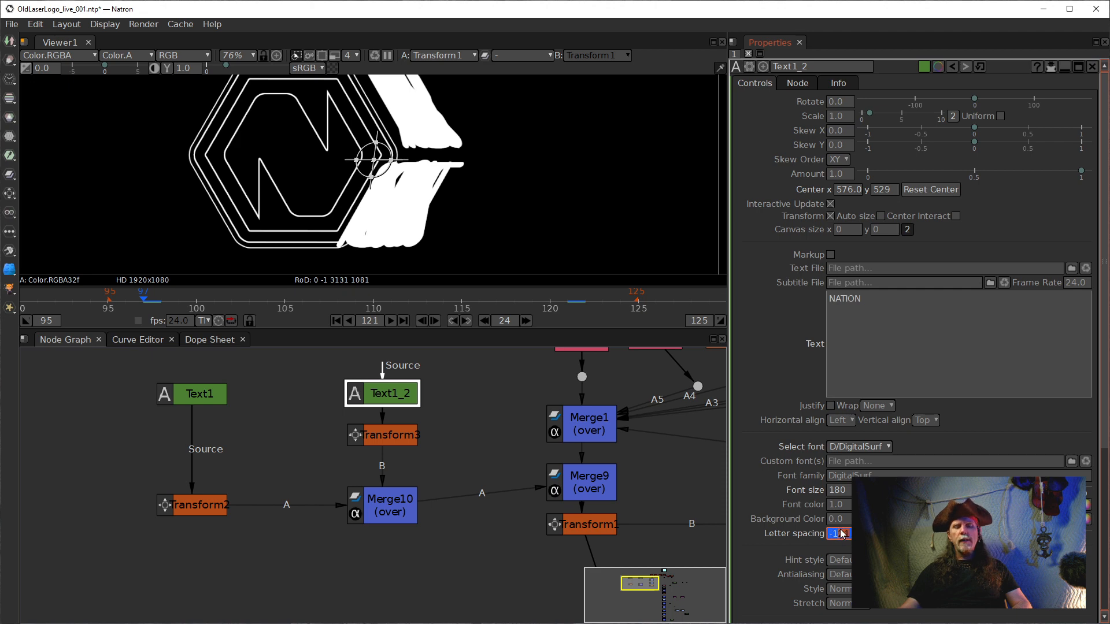
text(09)
key(Return)
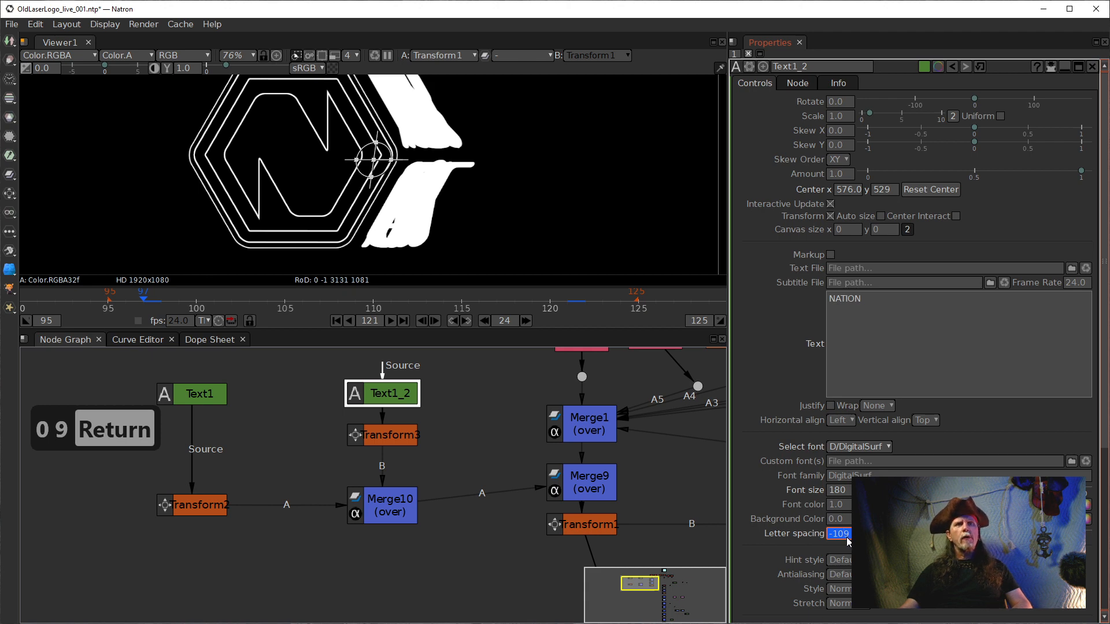
scroll(849, 540, up, 1)
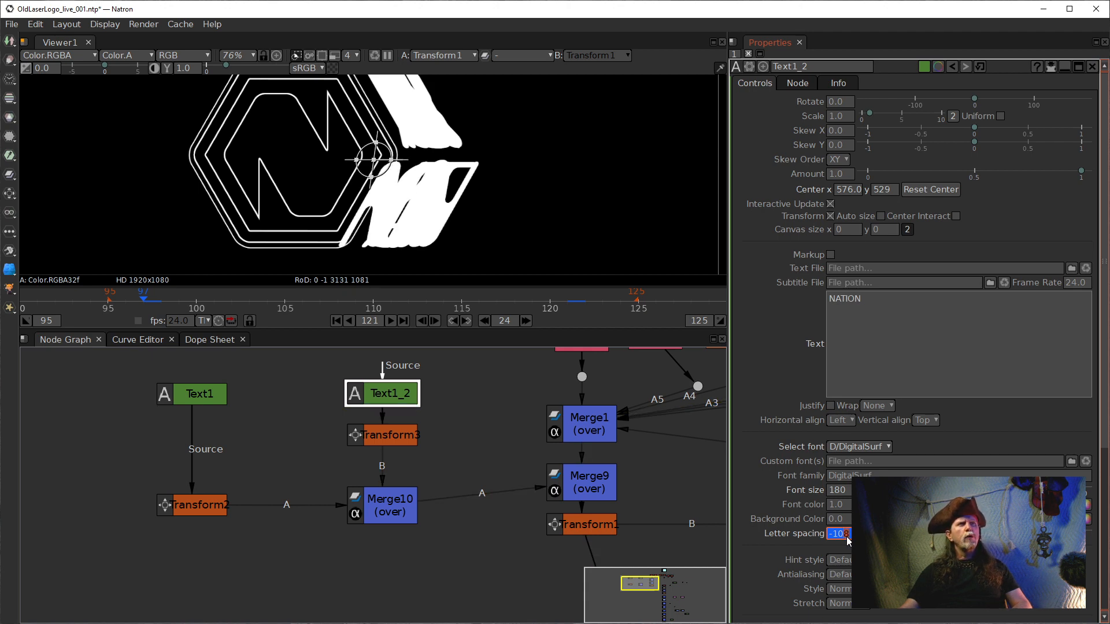
scroll(849, 540, down, 1)
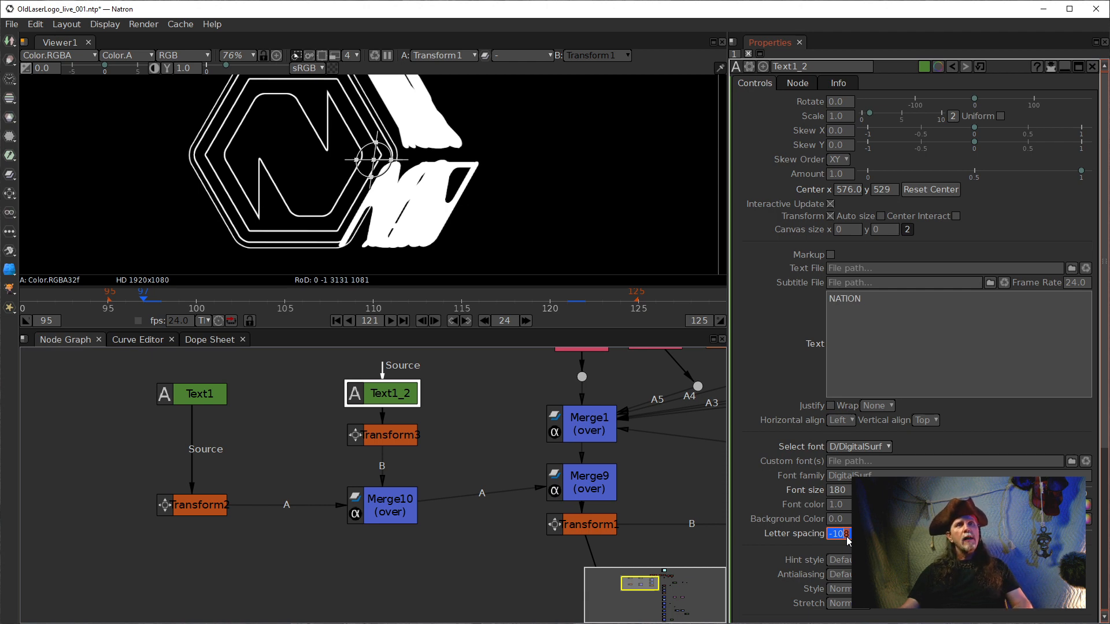
scroll(848, 537, up, 1)
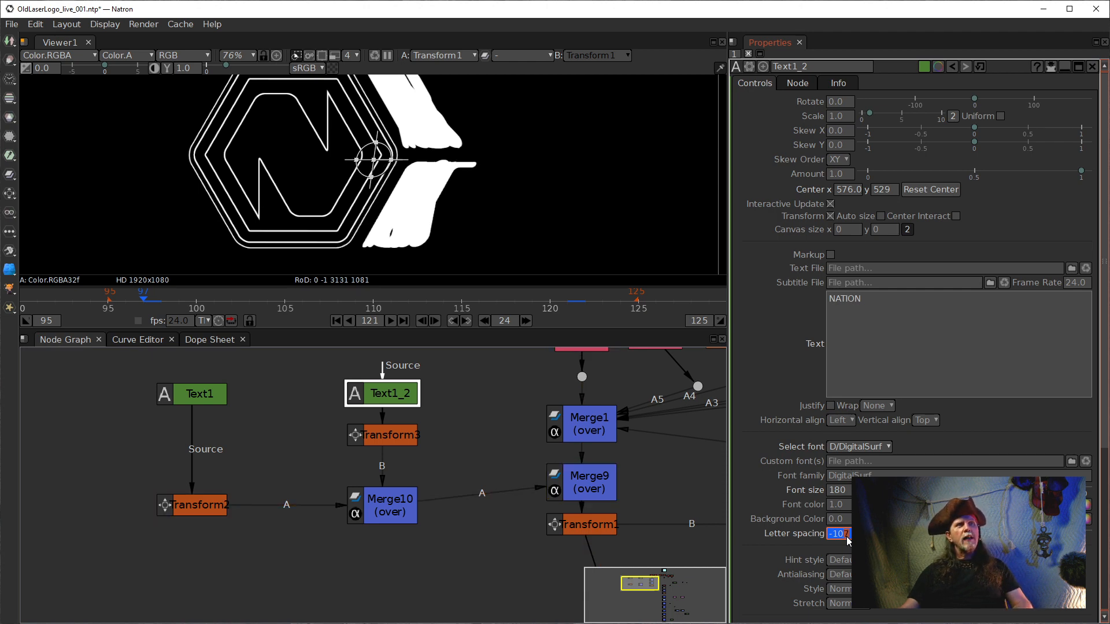
scroll(848, 538, up, 1)
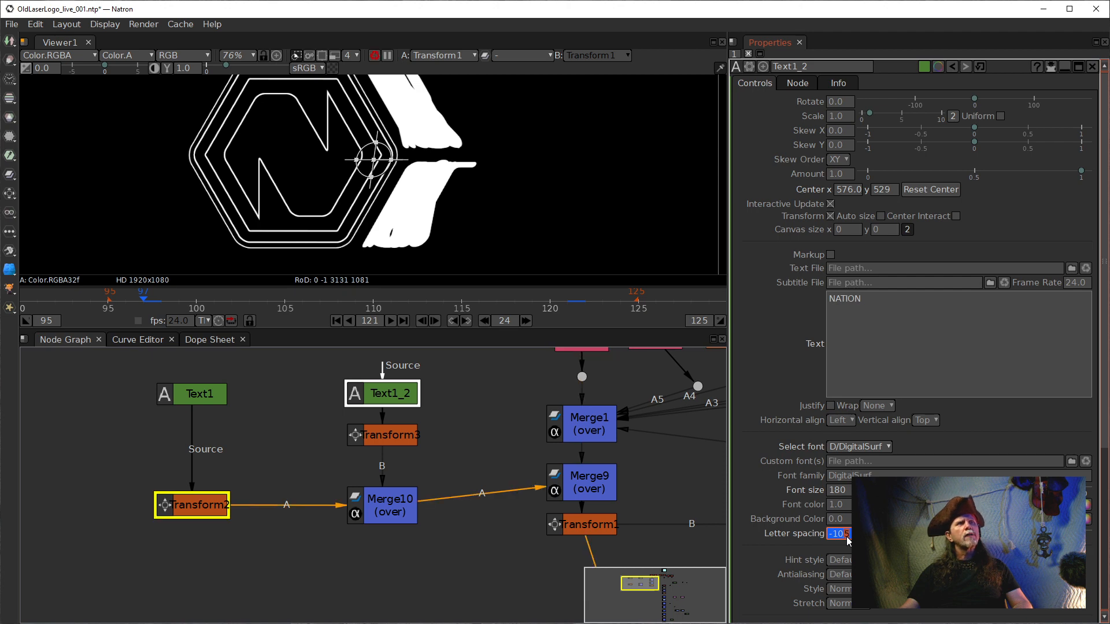
scroll(848, 537, down, 1)
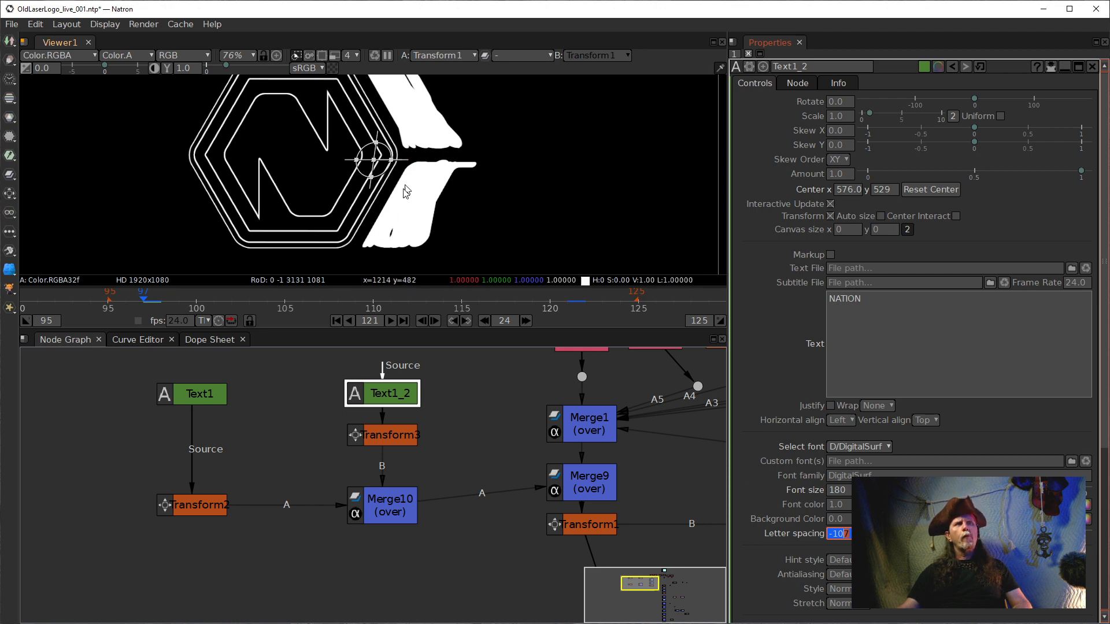
scroll(839, 534, down, 2)
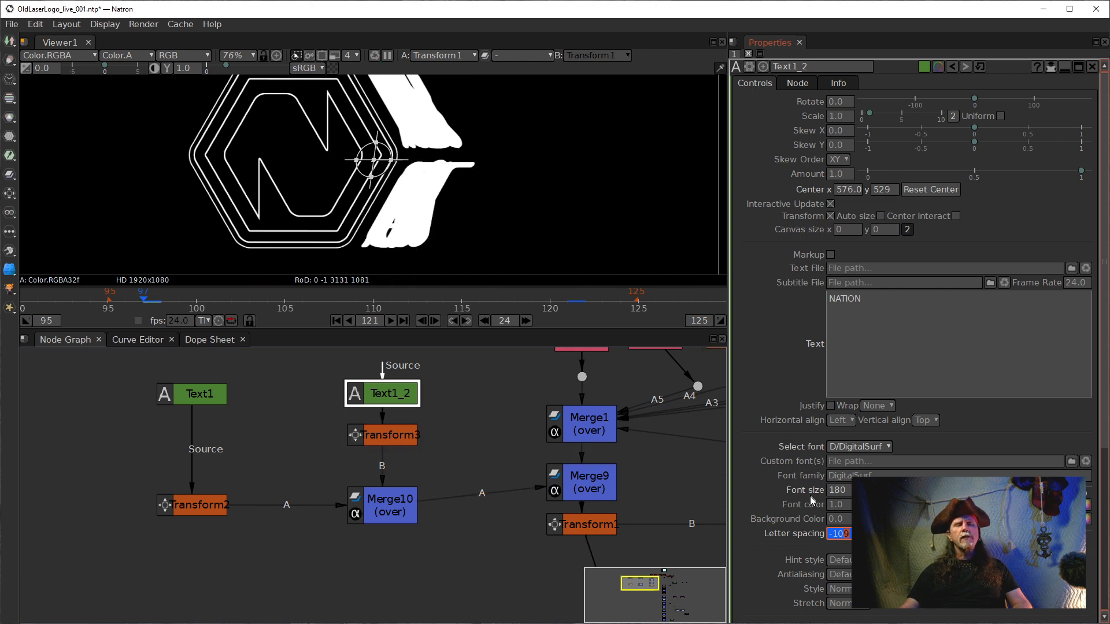
scroll(850, 539, up, 1)
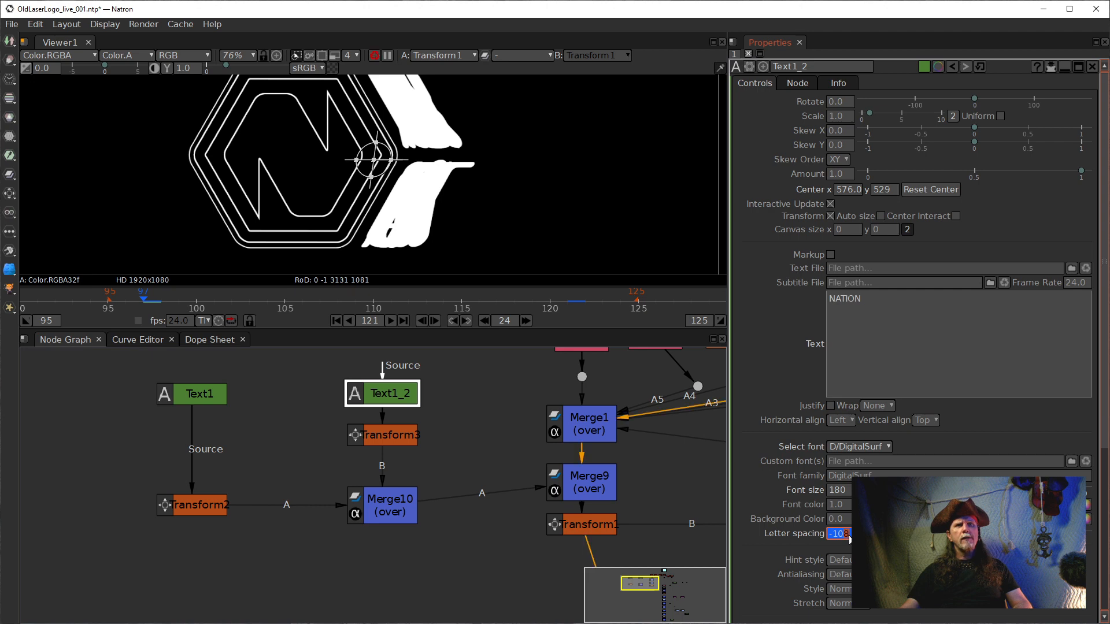
scroll(851, 539, up, 1)
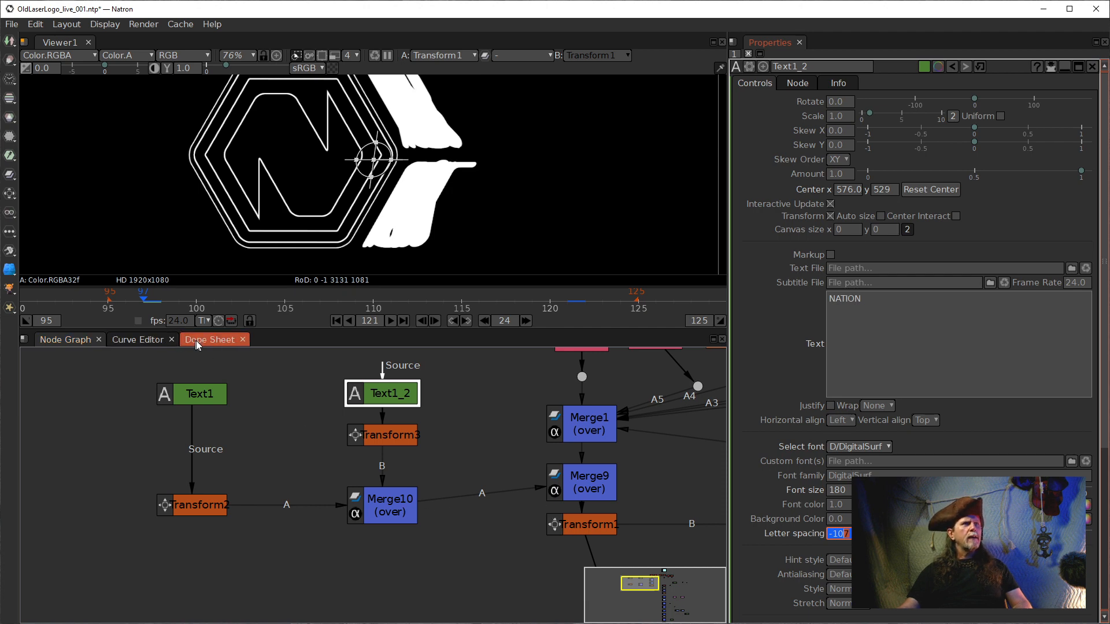
Step: Select both keyframes of Text1_2's letter spacing curve and give them linear interpolation
click(147, 338)
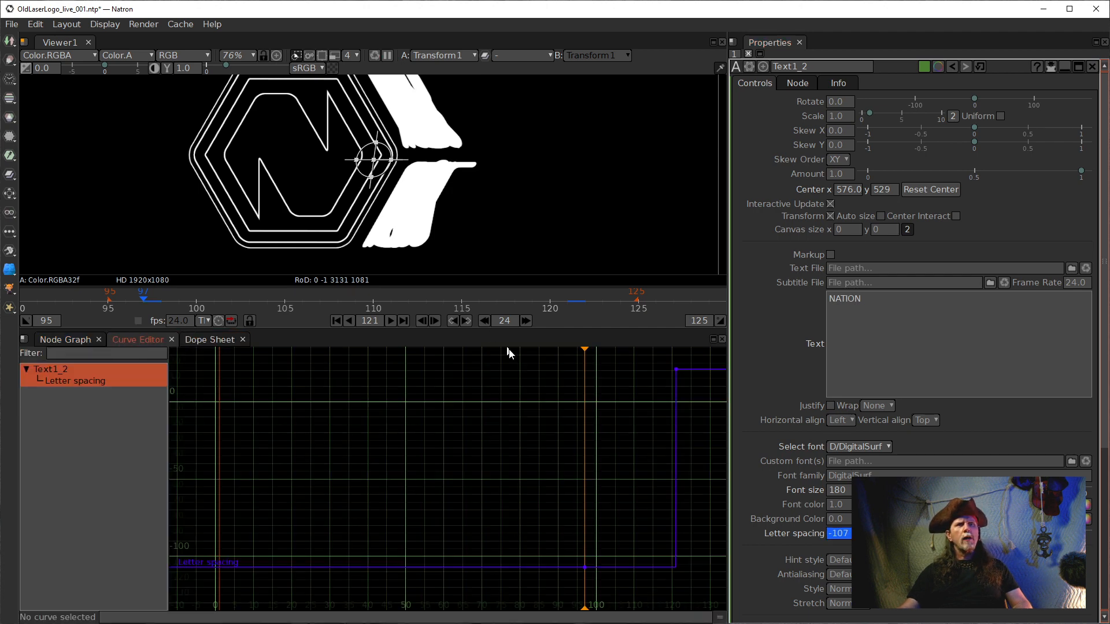
drag(712, 599, 610, 427)
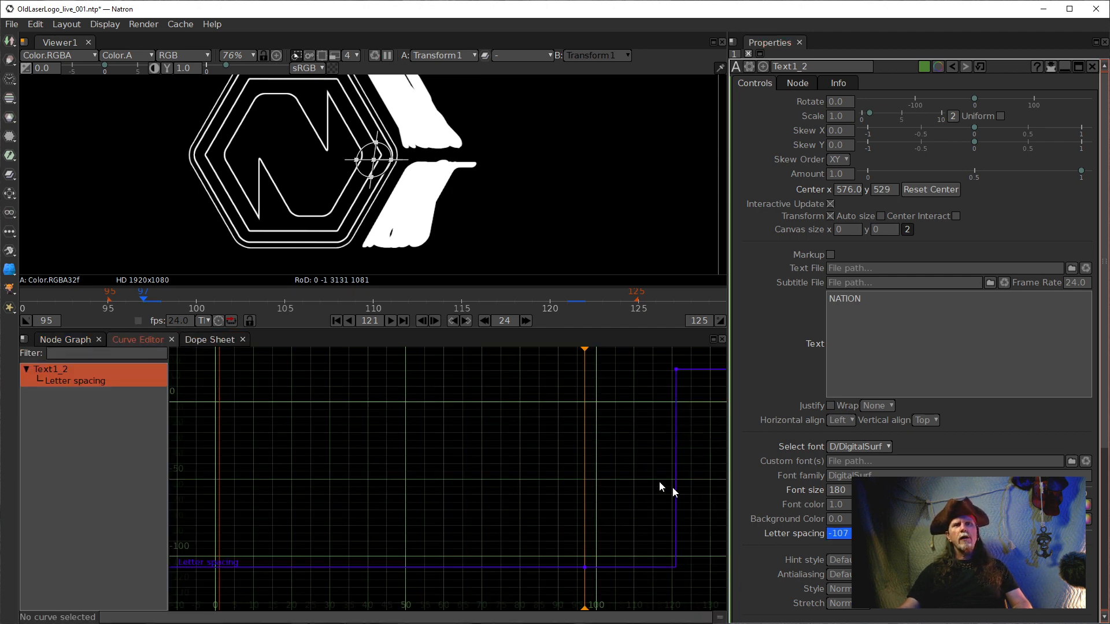
drag(700, 580, 467, 340)
right_click(656, 397)
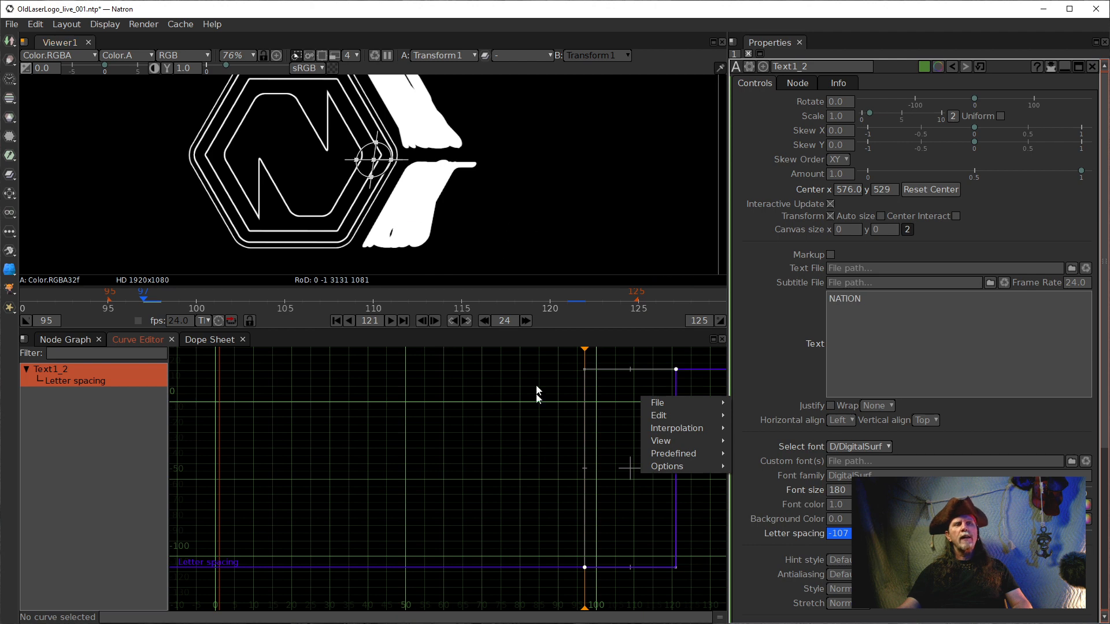
mouse_move(687, 422)
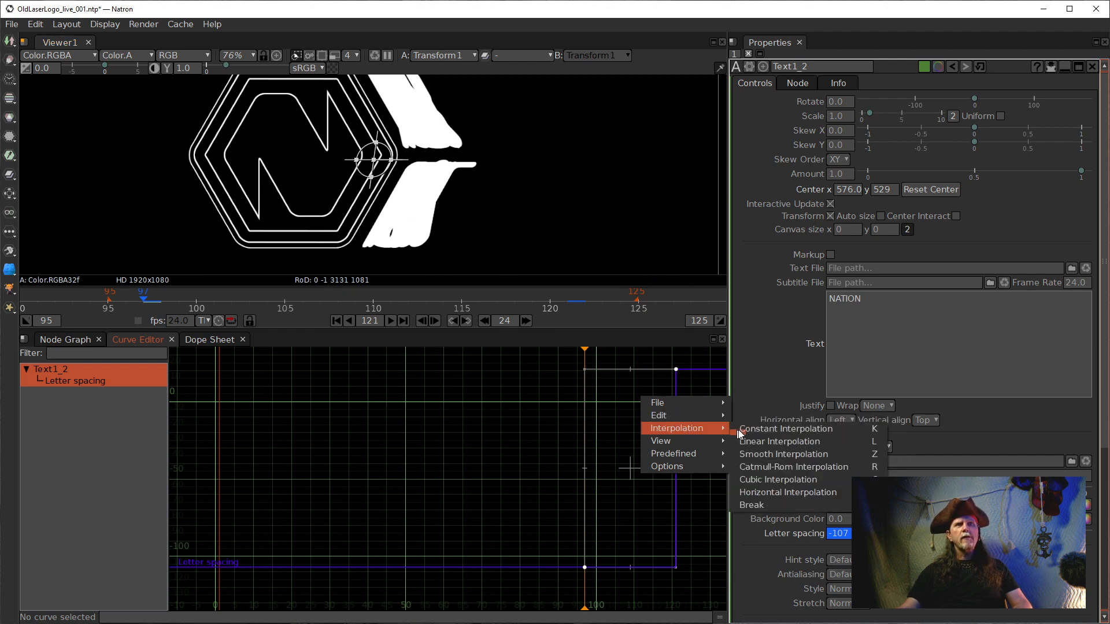
drag(364, 442, 193, 454)
right_click(458, 428)
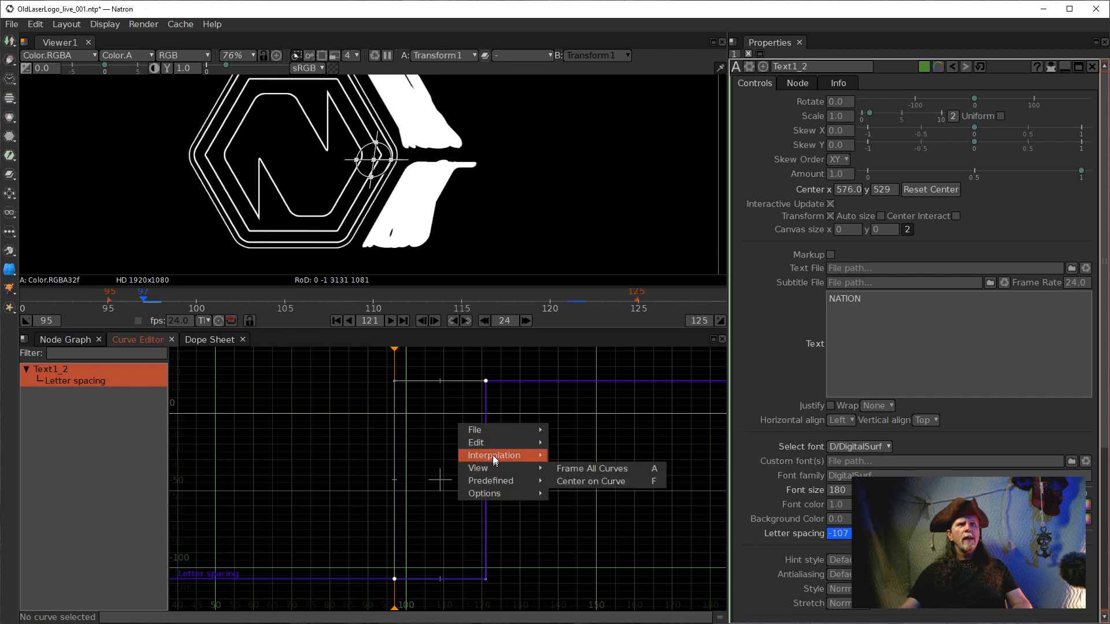
mouse_move(497, 454)
click(589, 468)
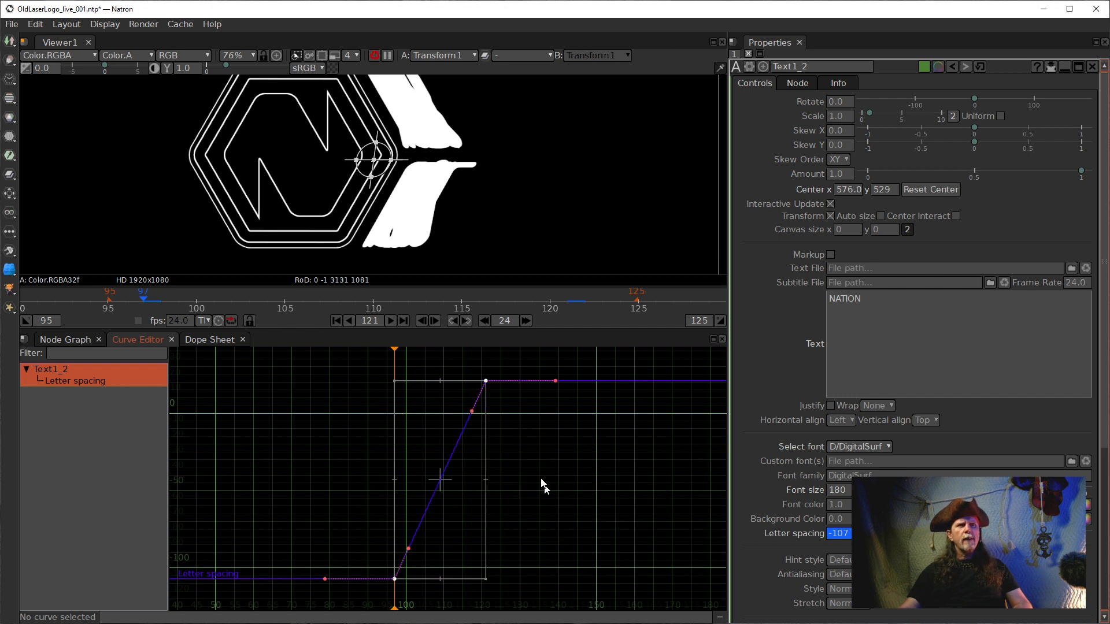
Step: Apply horizontal interpolation to the frame 121 keyframe of Text1_2's letter spacing and play back the animation
drag(450, 359, 546, 422)
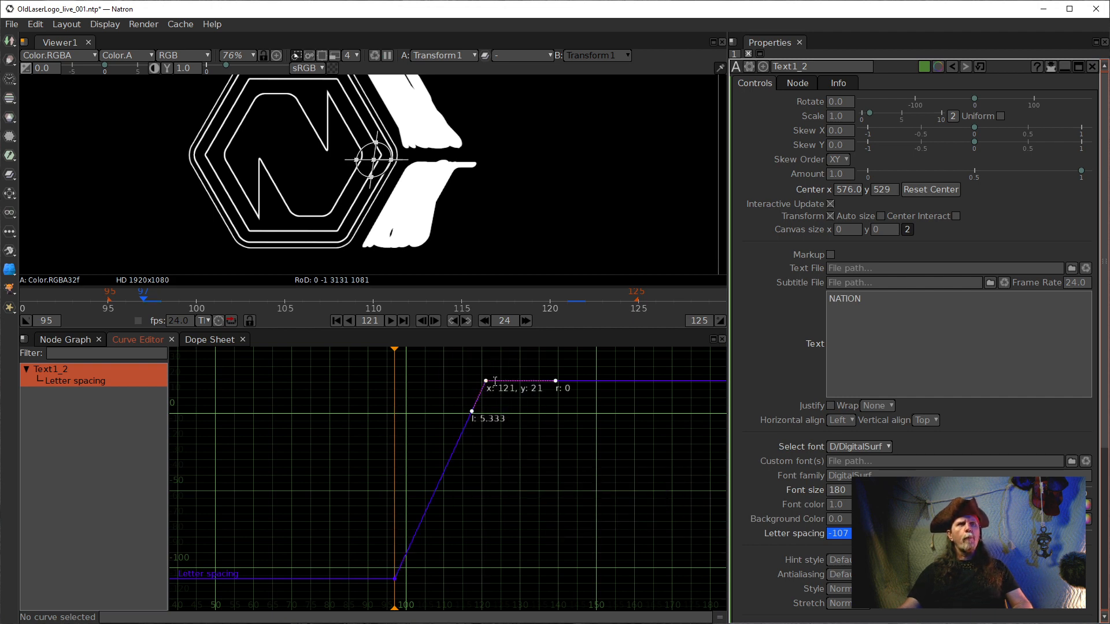
right_click(486, 381)
mouse_move(536, 426)
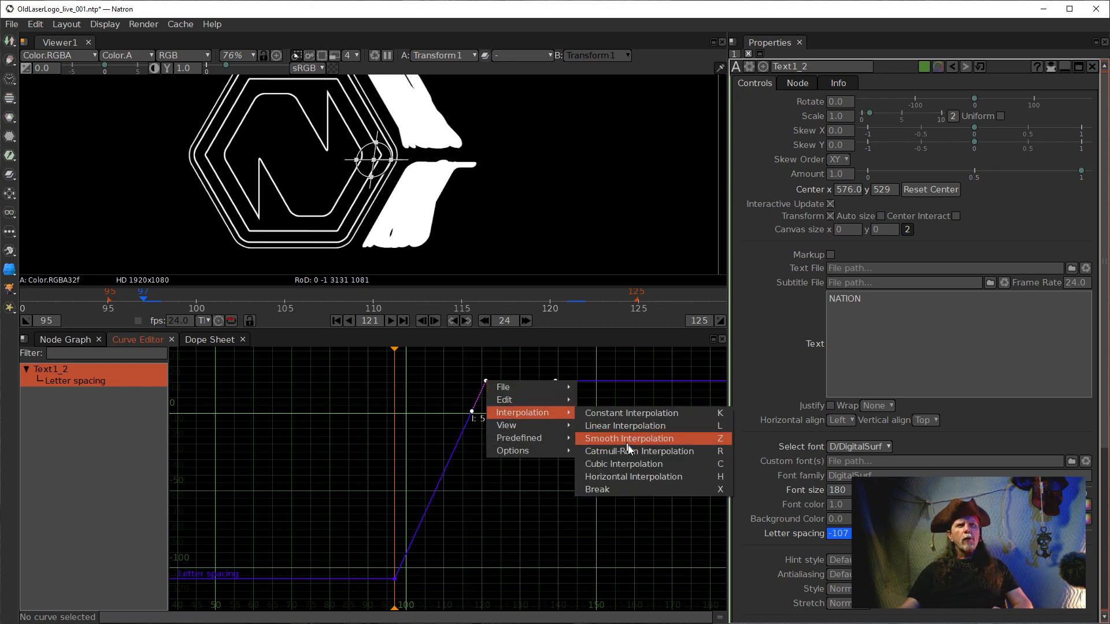
click(629, 479)
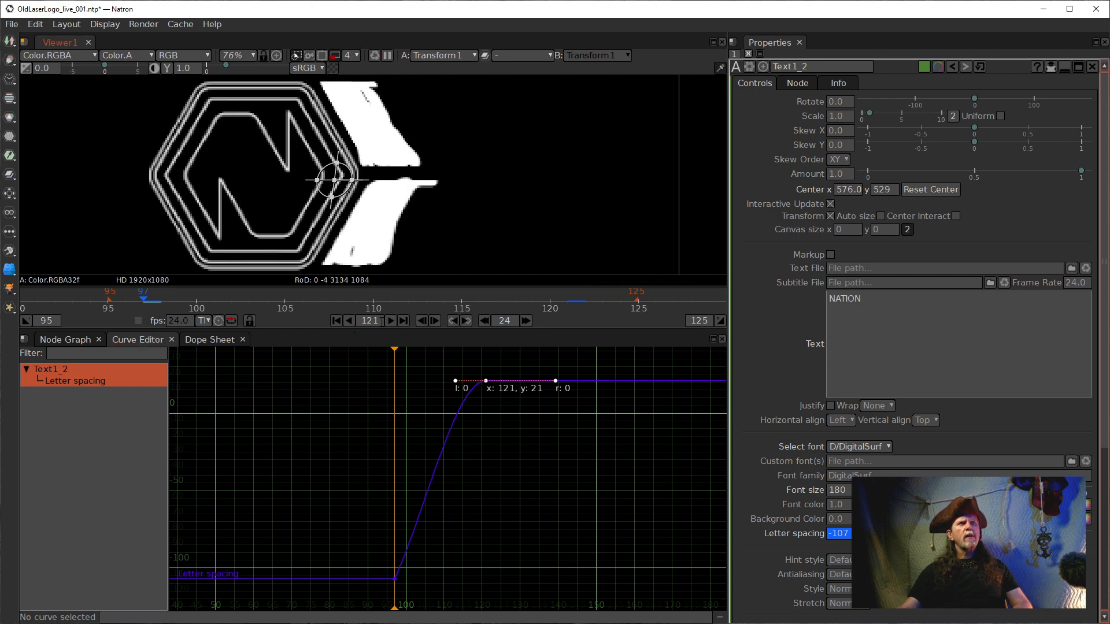
click(391, 321)
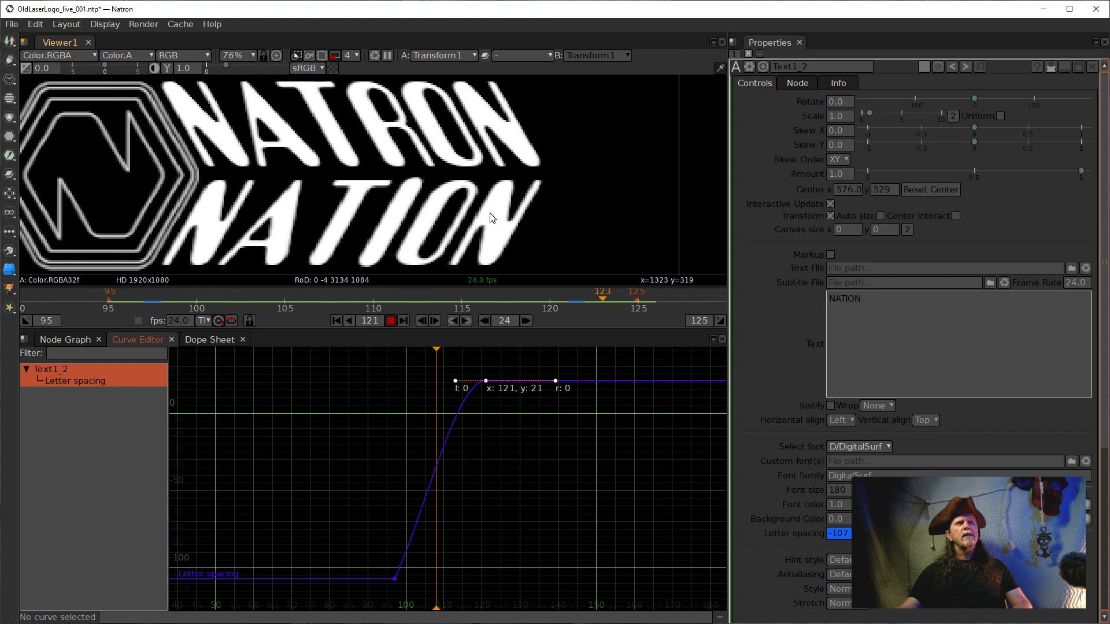
click(391, 320)
Step: Duplicate the Text1 node in the node graph, with the copy sitting between Text1 and Text1_2
click(82, 341)
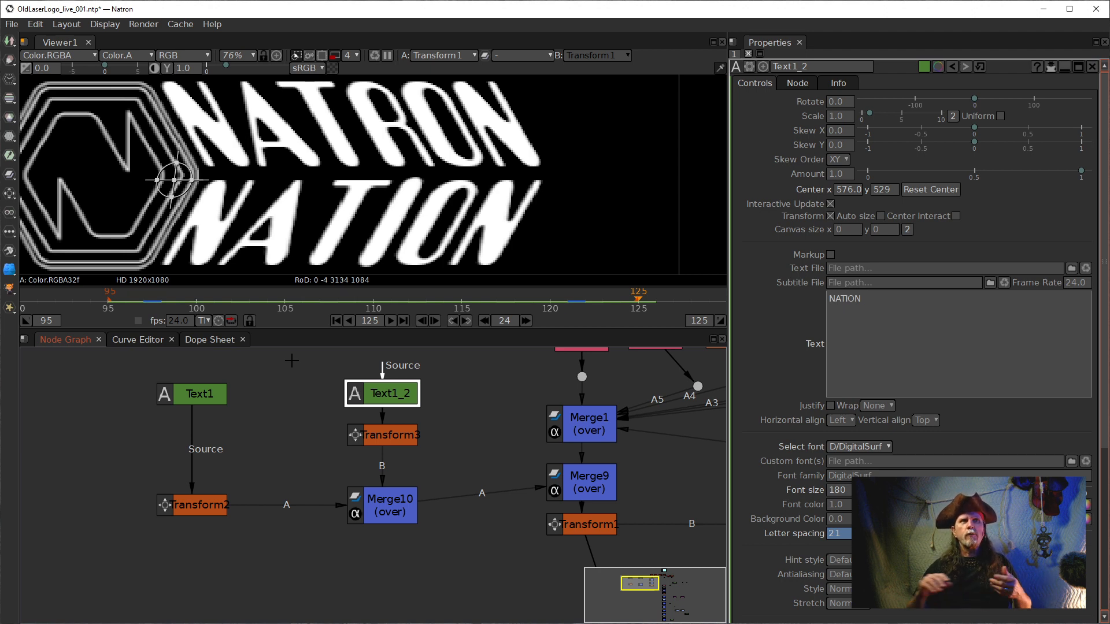
drag(513, 389, 99, 525)
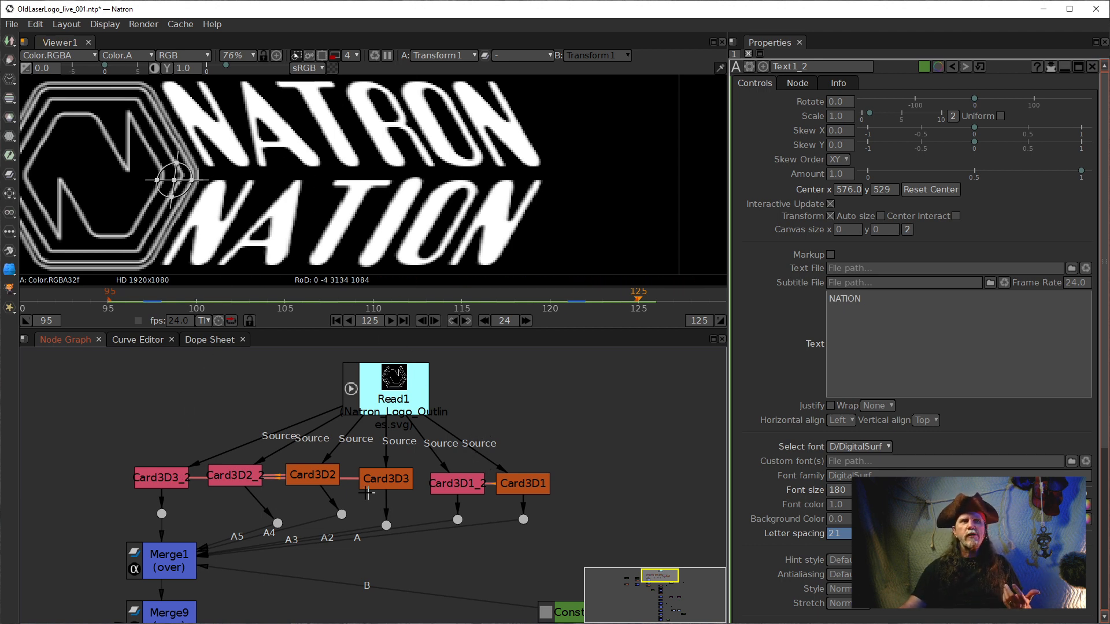
drag(150, 505, 437, 492)
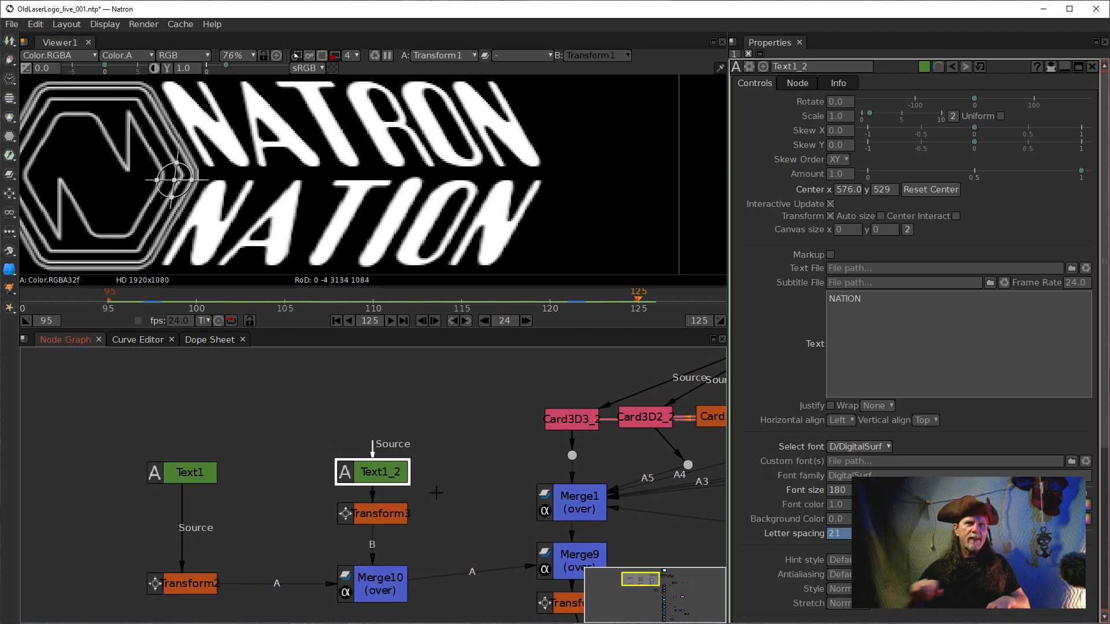
click(194, 474)
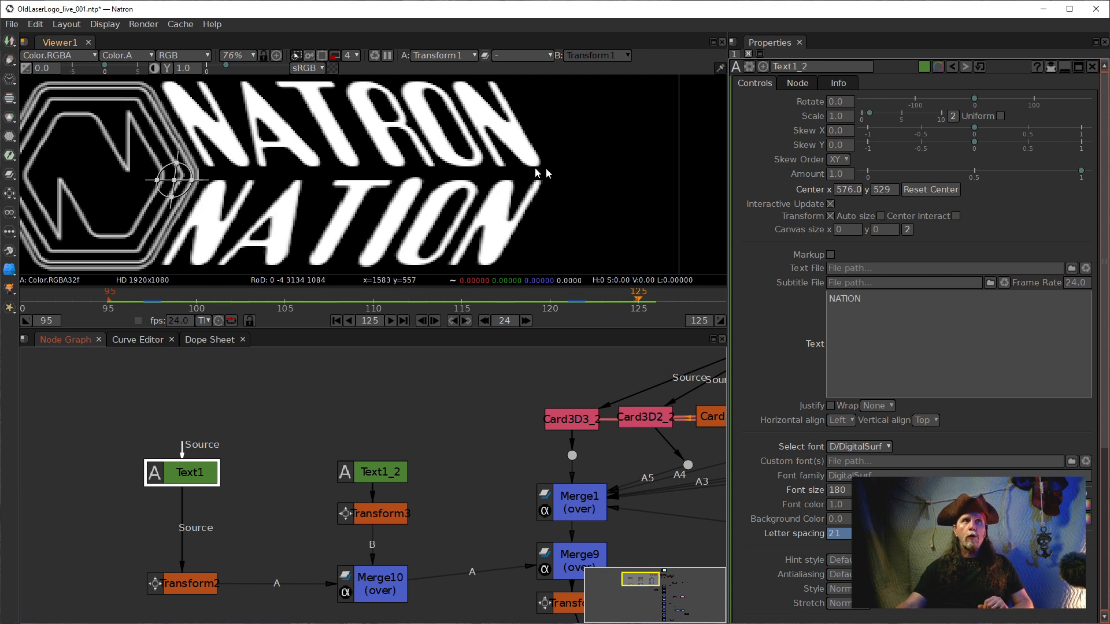
double_click(165, 471)
drag(165, 471, 164, 473)
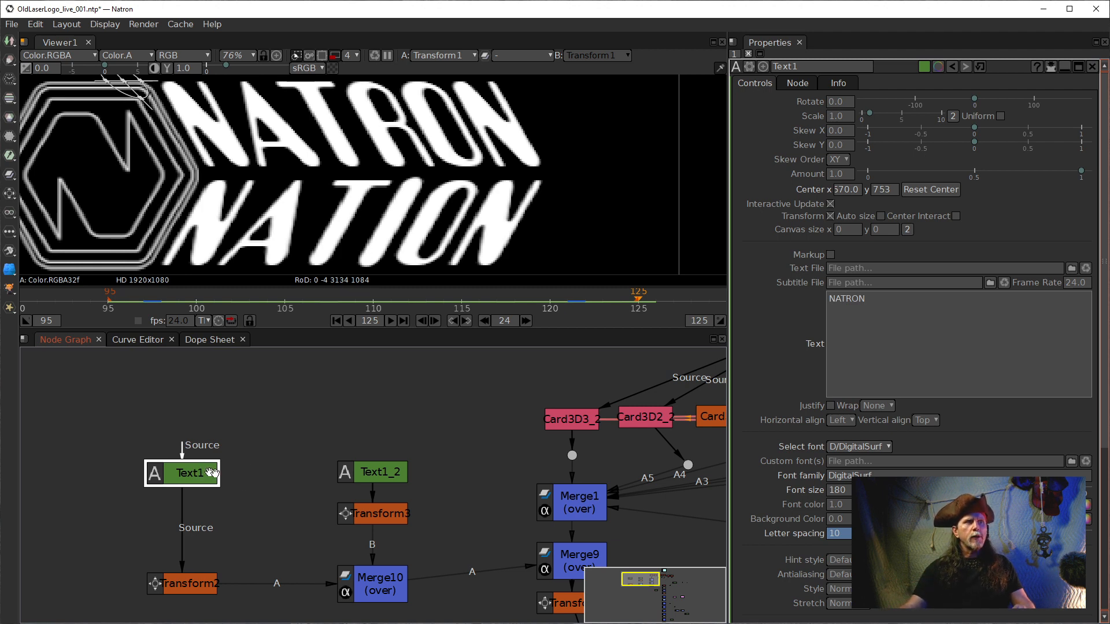
key(alt+c)
drag(267, 492, 276, 477)
mouse_move(265, 541)
mouse_down()
mouse_move(309, 532)
mouse_move(328, 545)
mouse_up()
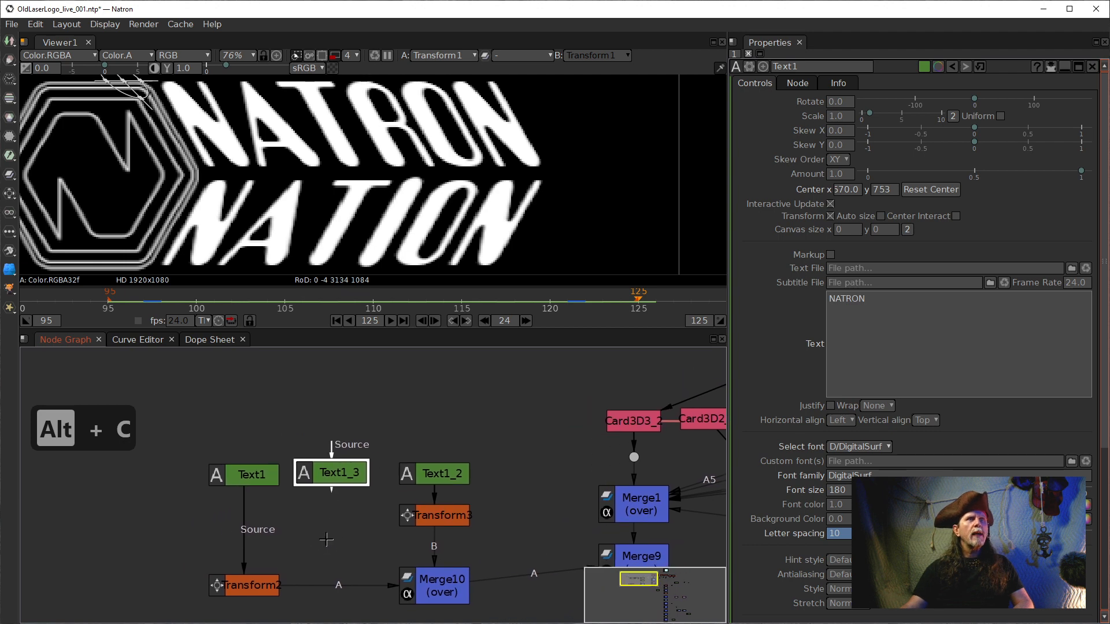
Step: Insert a Merge node between Text1 and Transform2, feed Text1_3 into its A input, and set its operation to difference
click(248, 479)
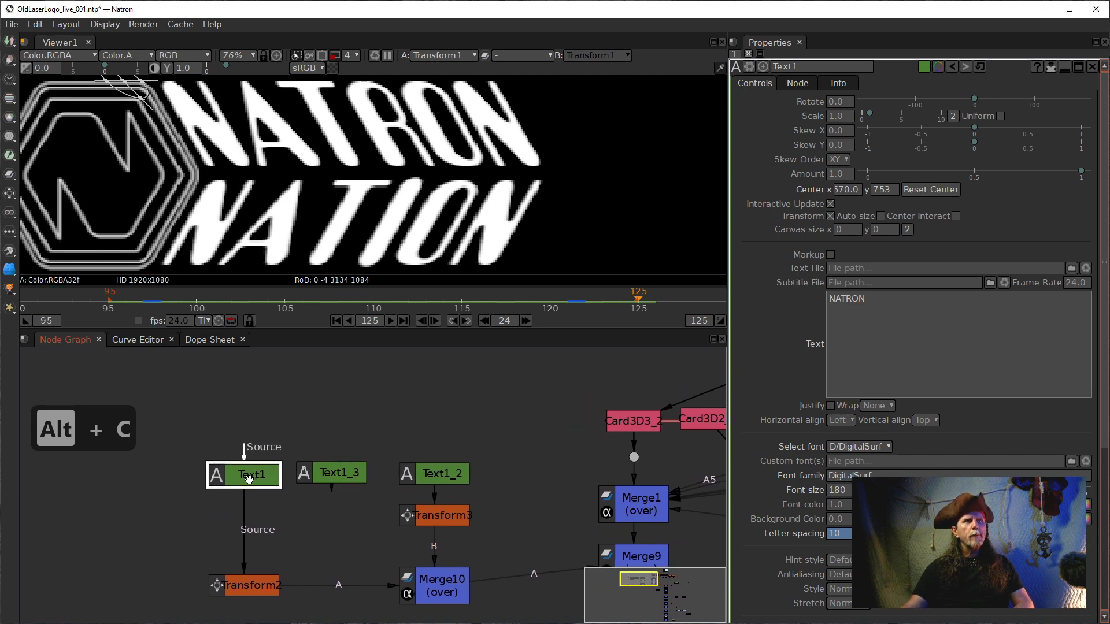
key(m)
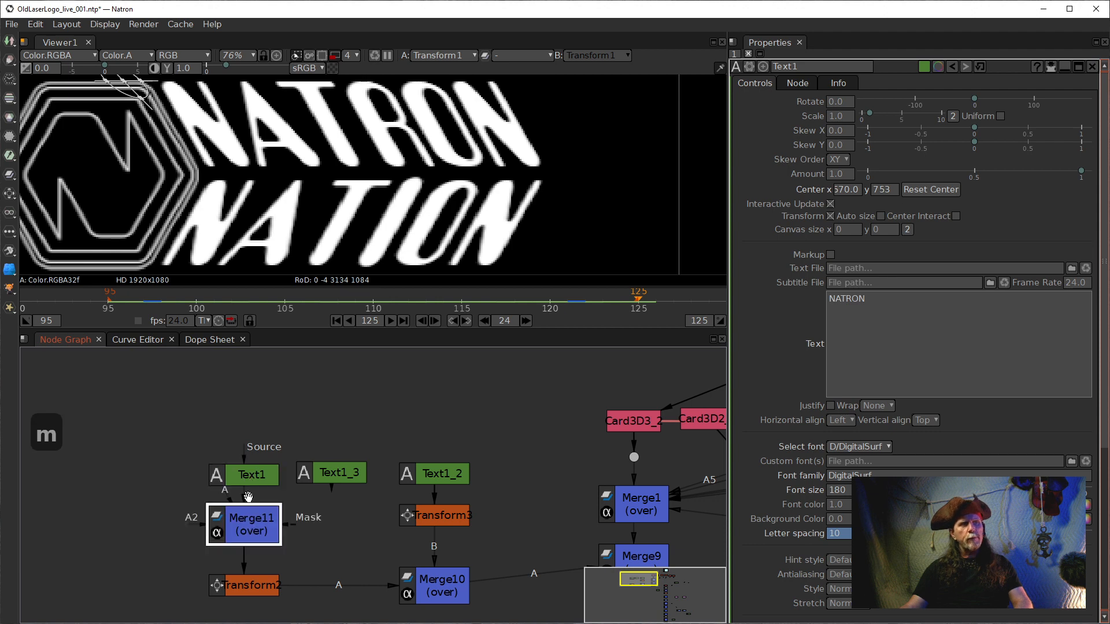
drag(229, 501, 344, 477)
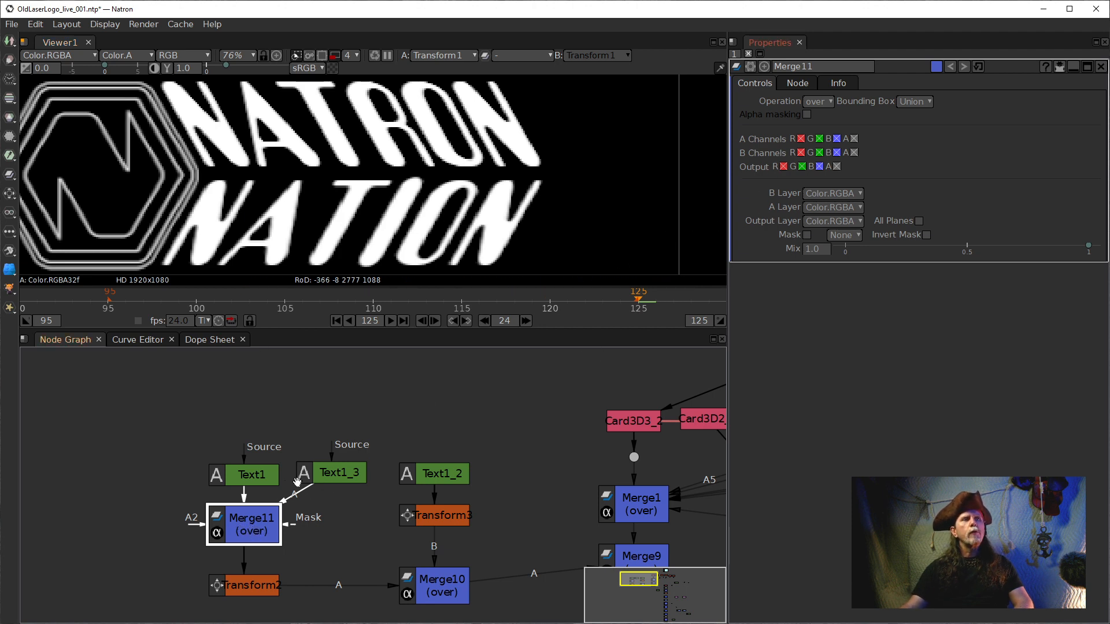
click(826, 101)
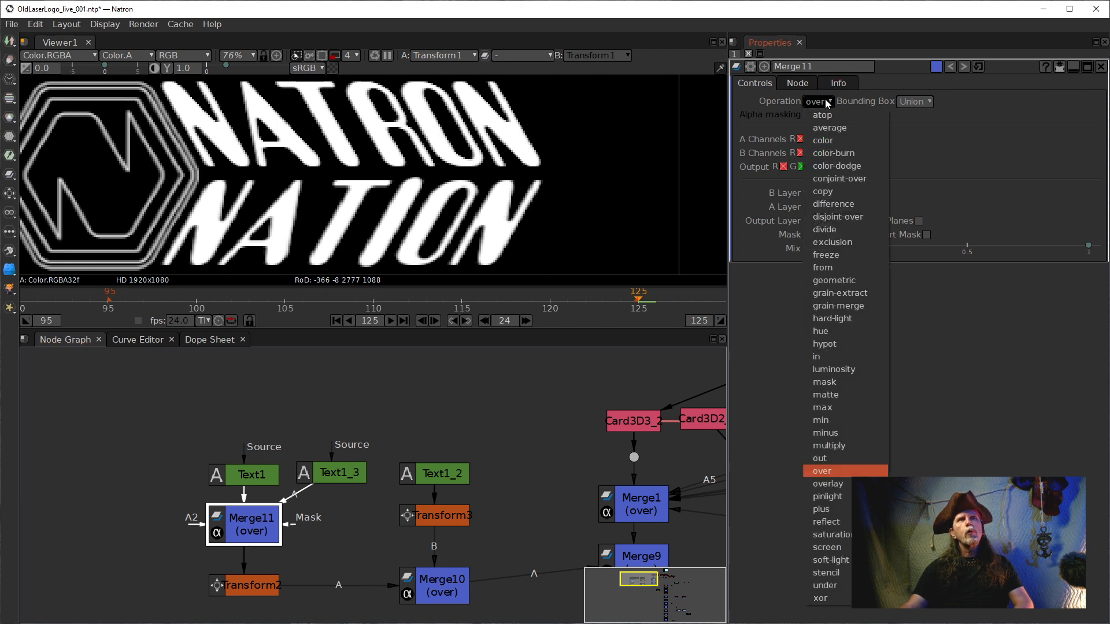
click(826, 206)
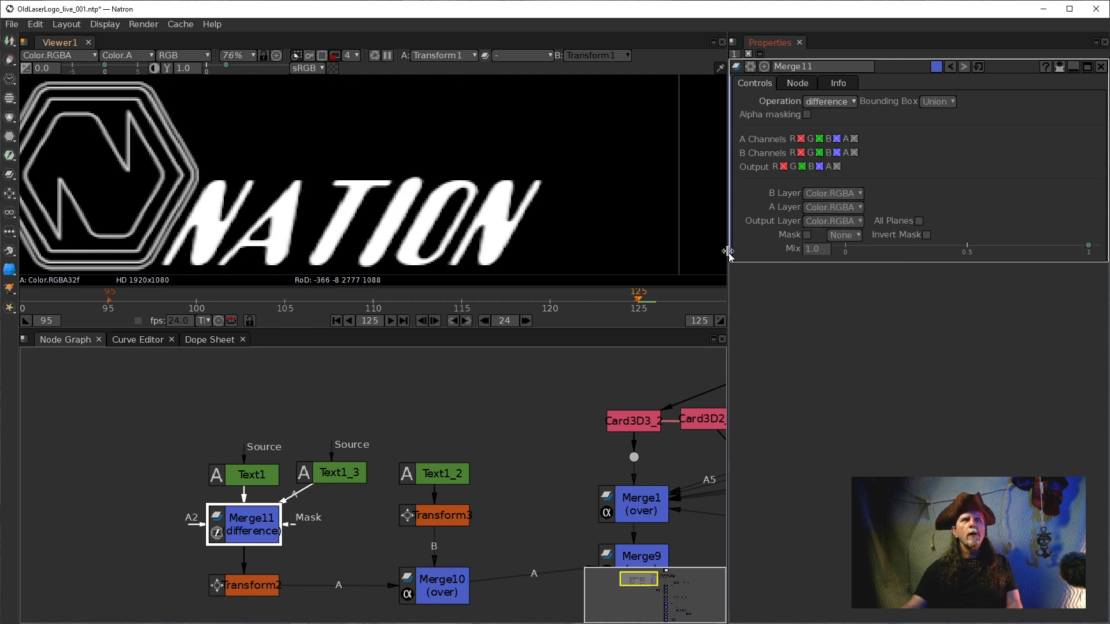
Step: Open Text1_3's properties and remove NAT from its text so that only RON remains
click(337, 479)
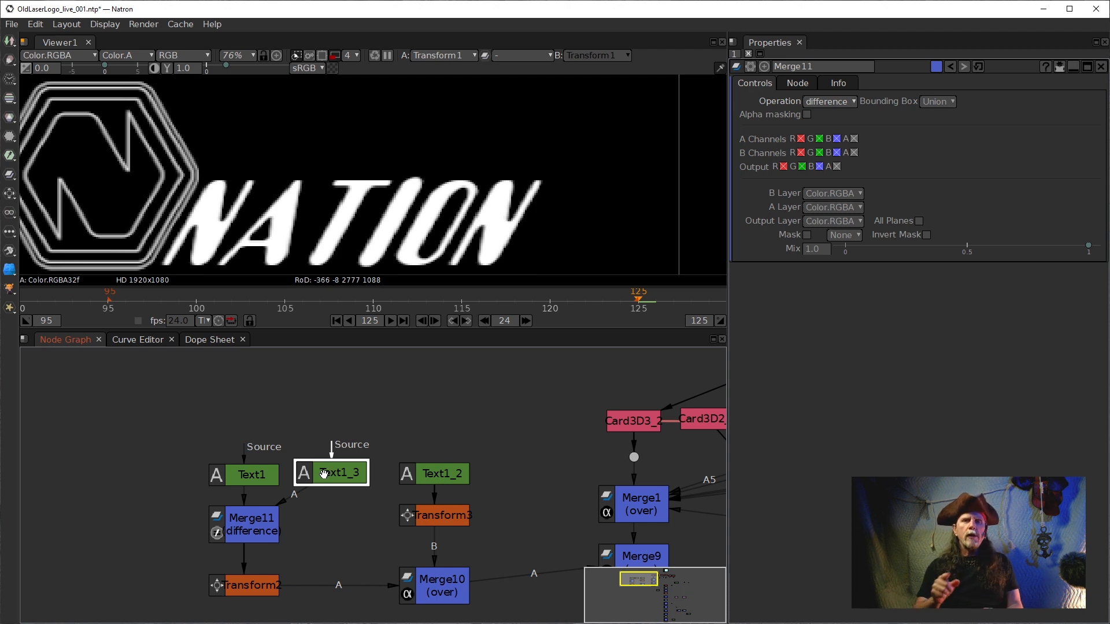
double_click(324, 474)
click(861, 300)
drag(842, 300, 793, 300)
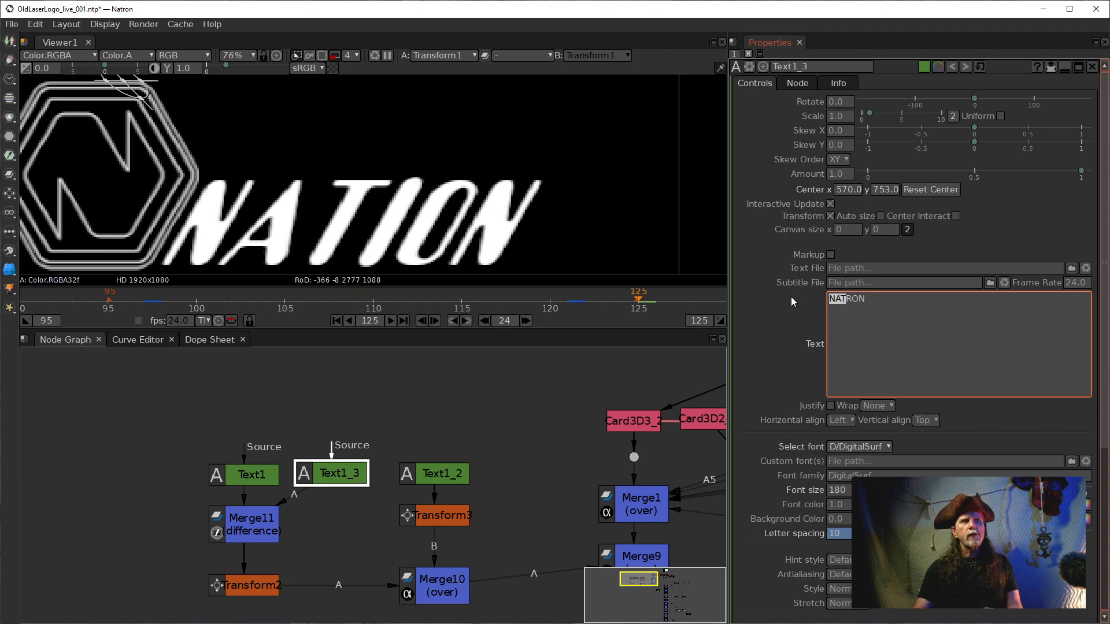
key(Delete)
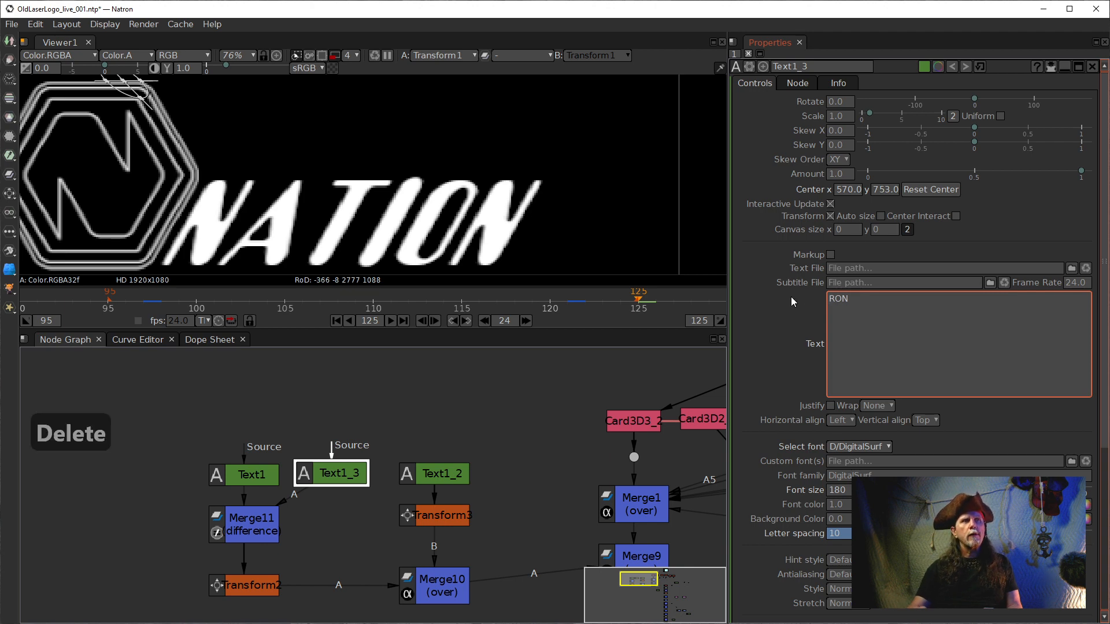
click(532, 383)
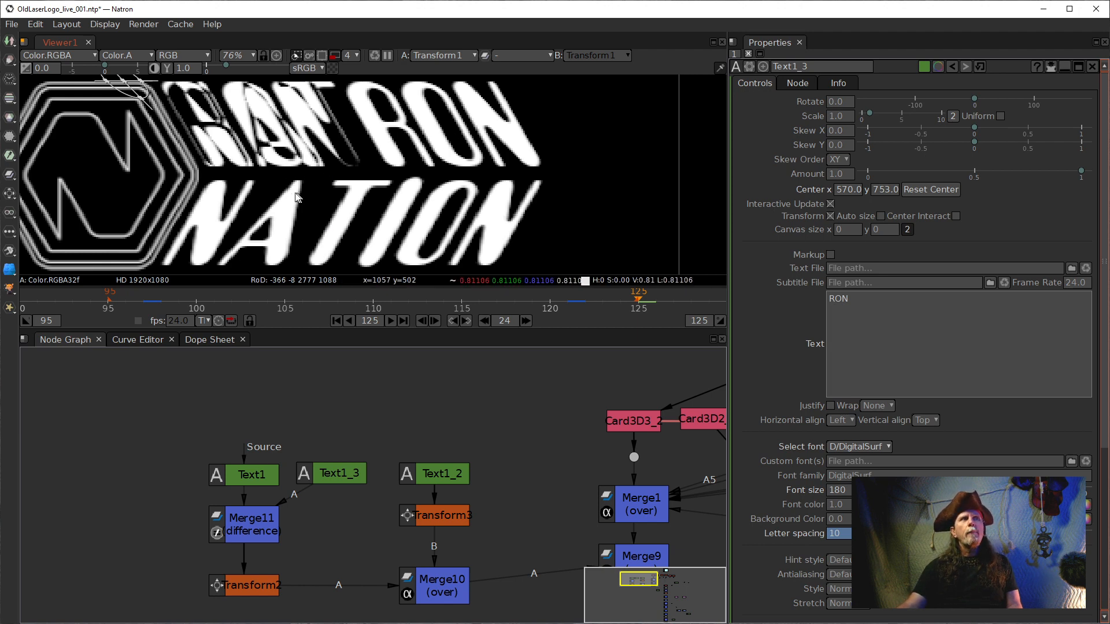
Step: Enable Center Interact for Text1_3 and move its RON over the matching letters of NATRON, centred at about x 1152, y 629
drag(307, 200, 317, 243)
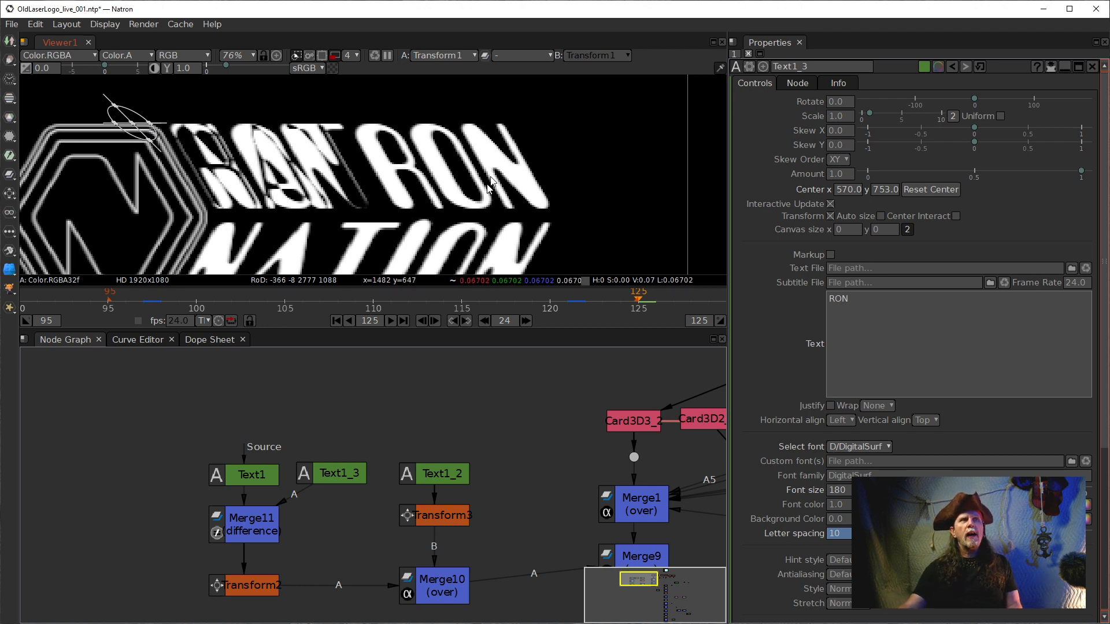
click(327, 478)
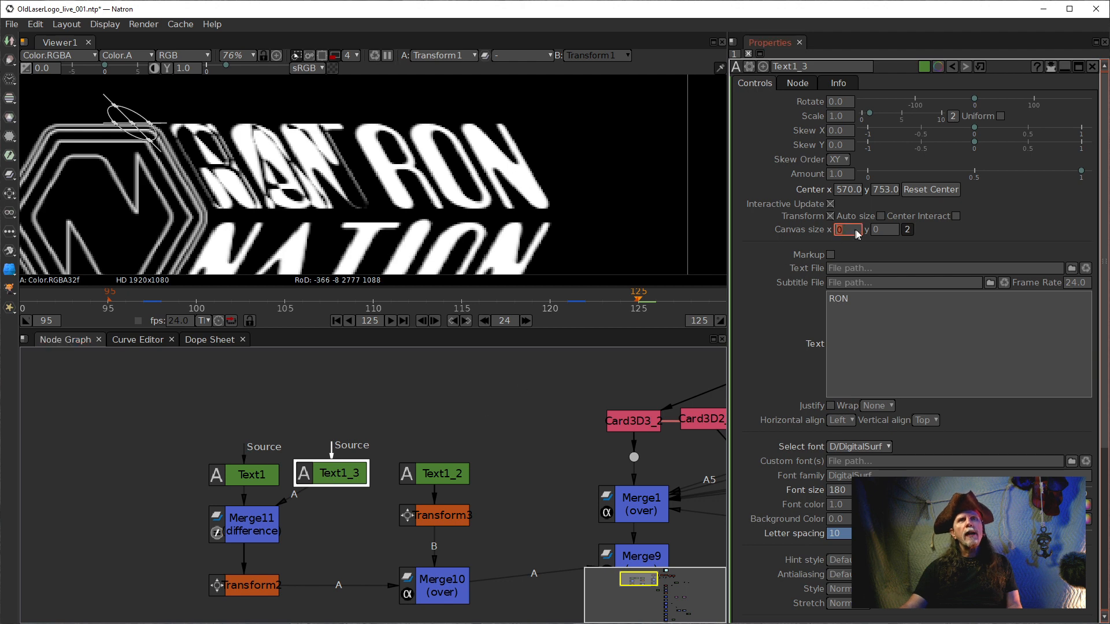
click(956, 217)
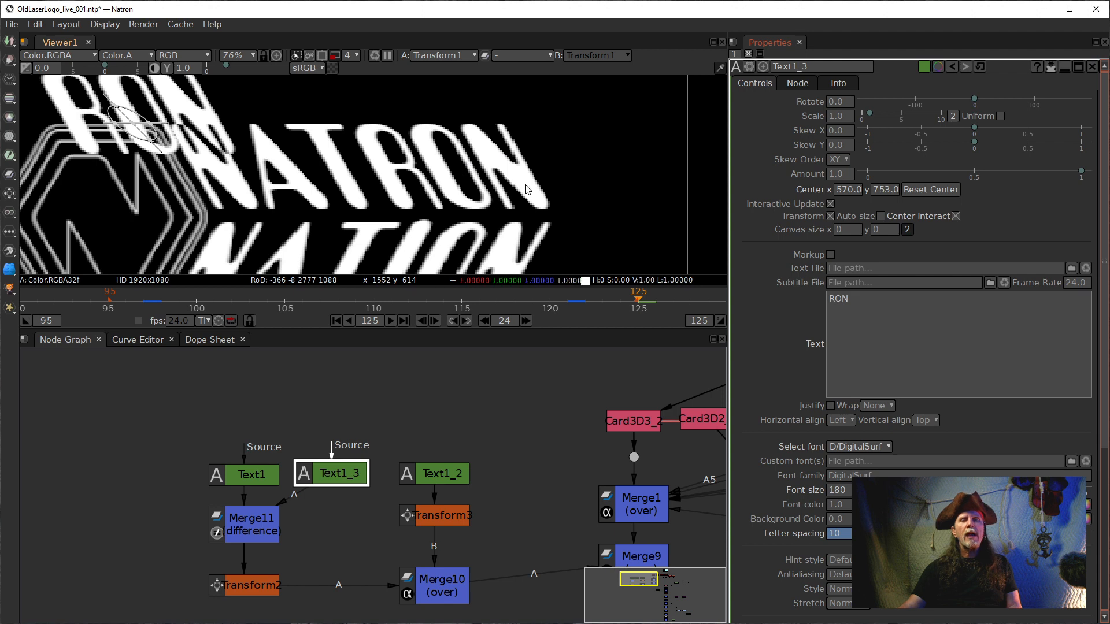
drag(132, 124, 442, 180)
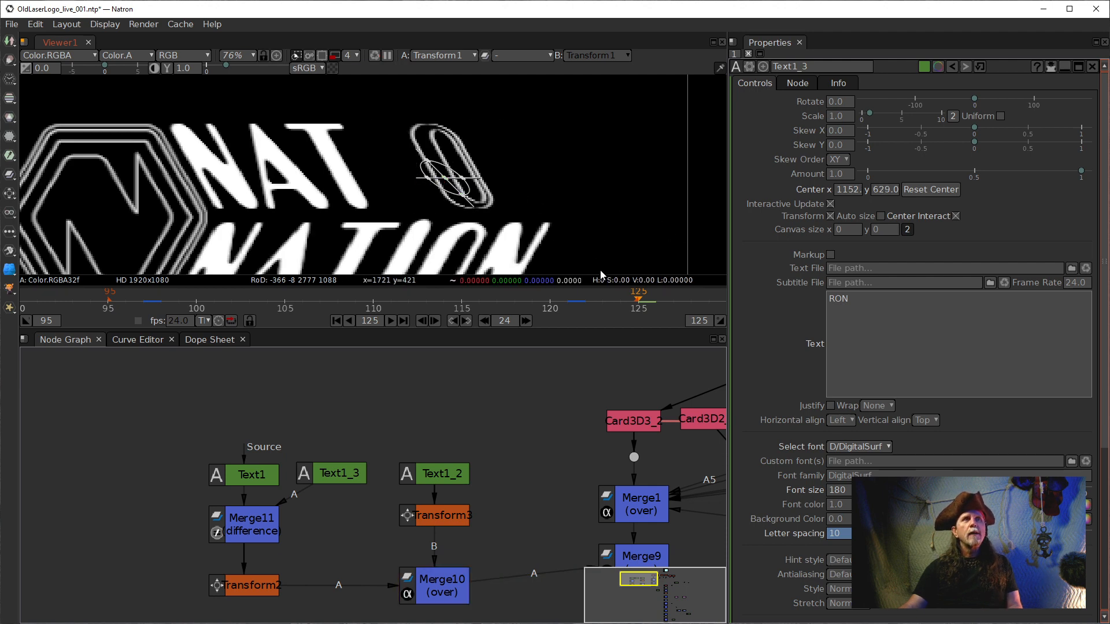
Step: Turn off the viewer's proxy mode and raise Text1_3's center x to 1154 to line RON up exactly with NATRON
click(336, 56)
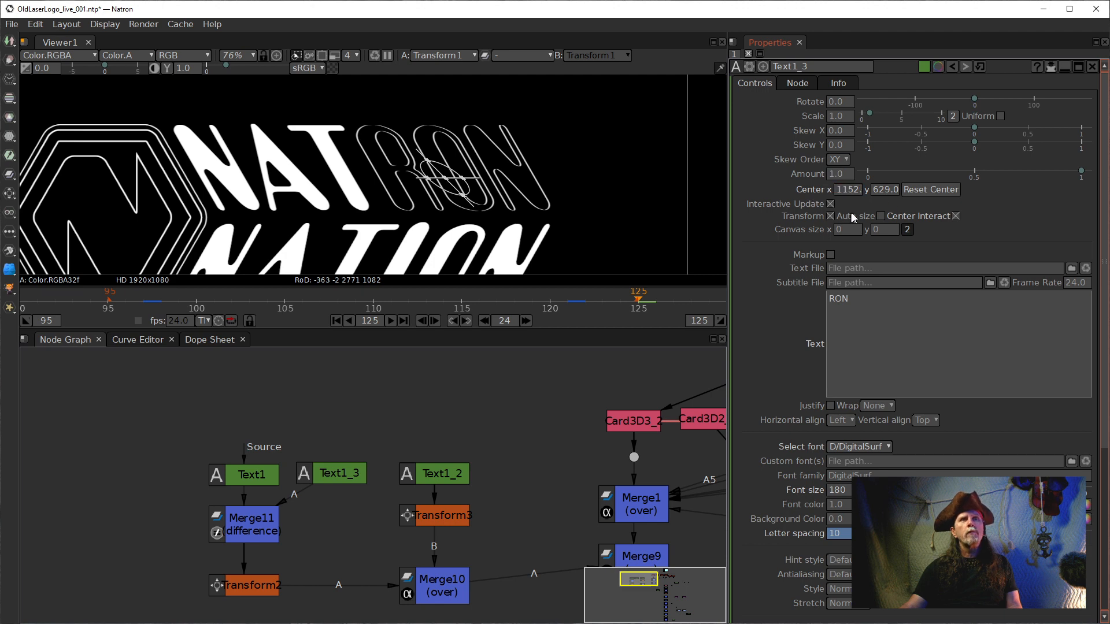
scroll(555, 175, up, 5)
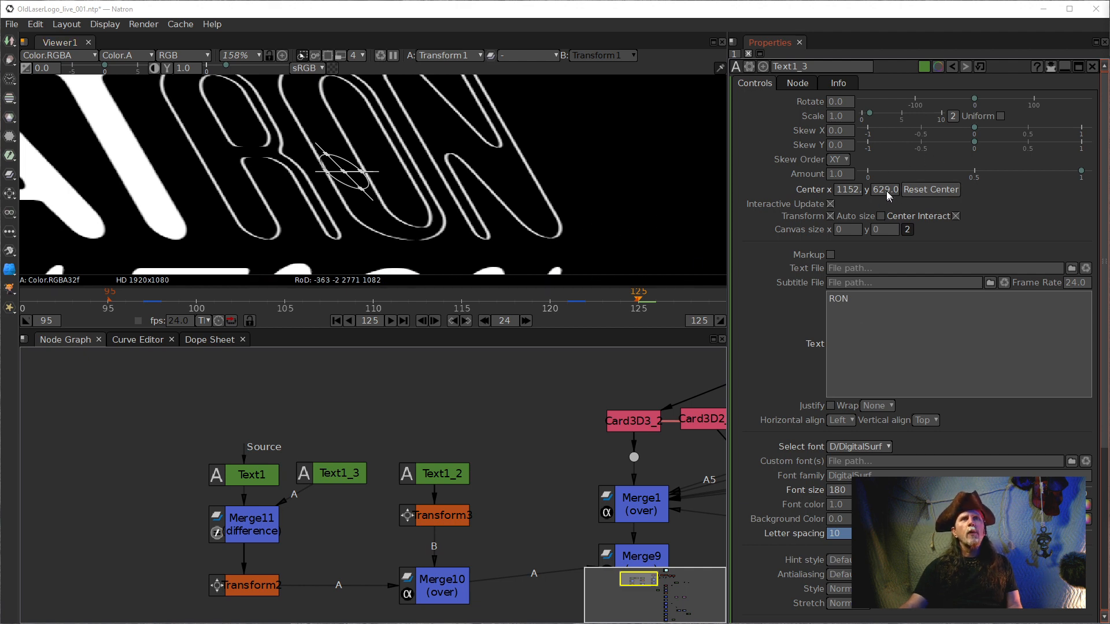
click(851, 194)
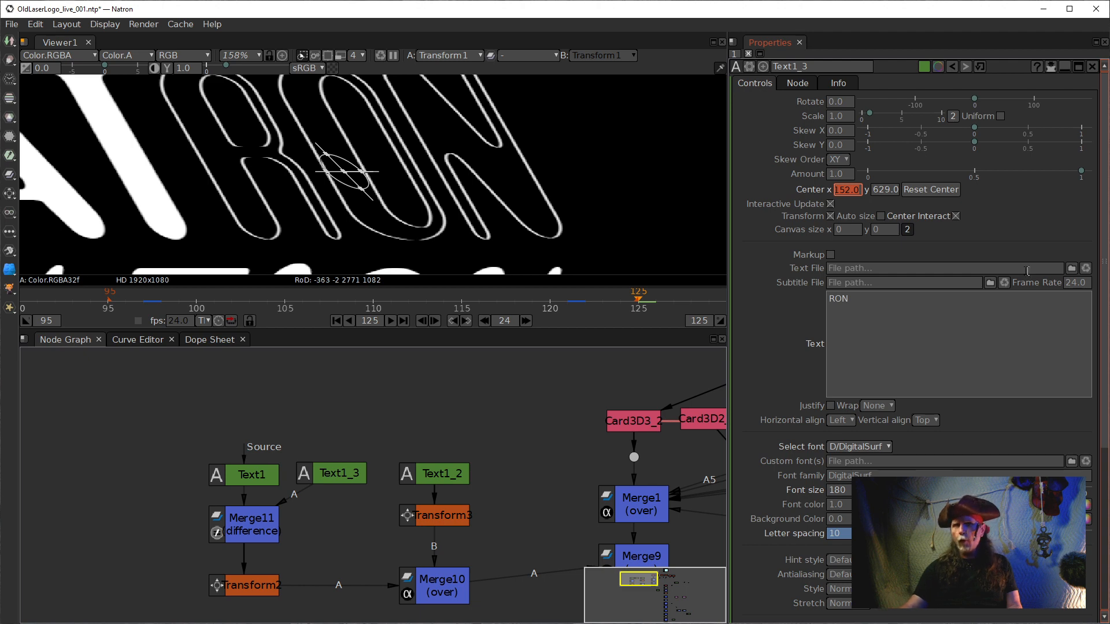
click(845, 194)
key(Up)
key(Up)
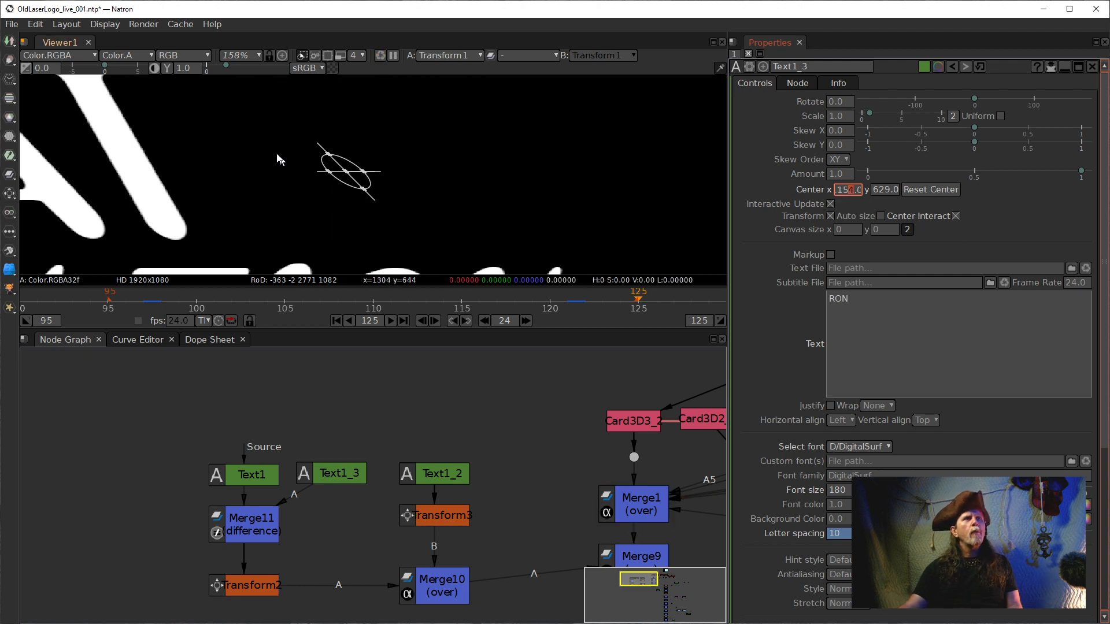
Step: Step back through the keyframes at frames 121 and 97 to inspect how RON overlaps the NATRON title
scroll(428, 183, down, 10)
scroll(426, 179, up, 1)
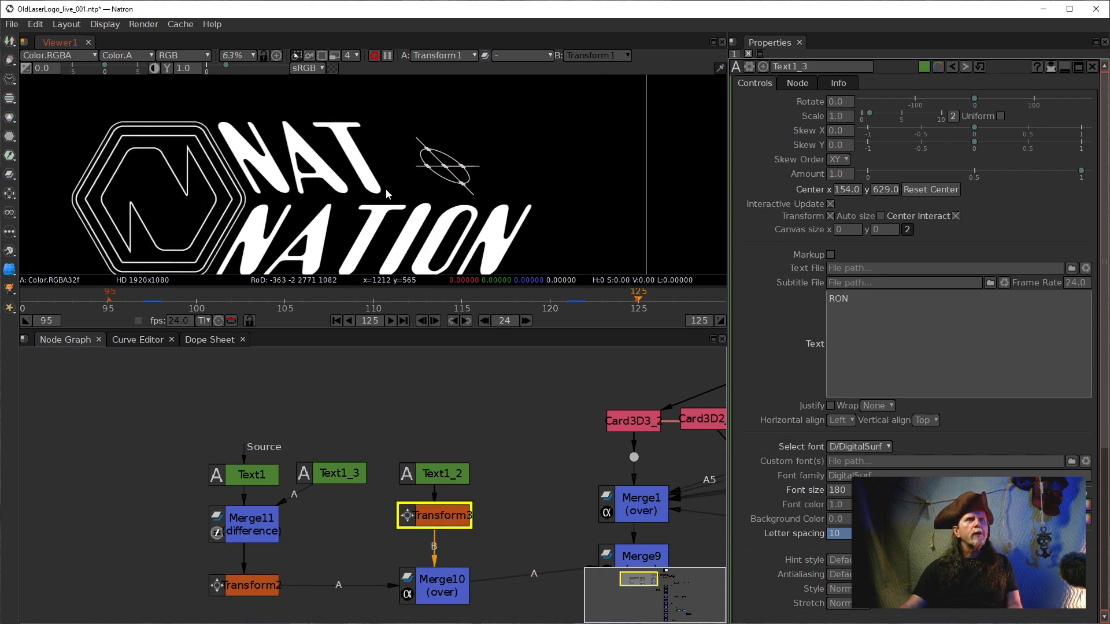
scroll(386, 195, up, 1)
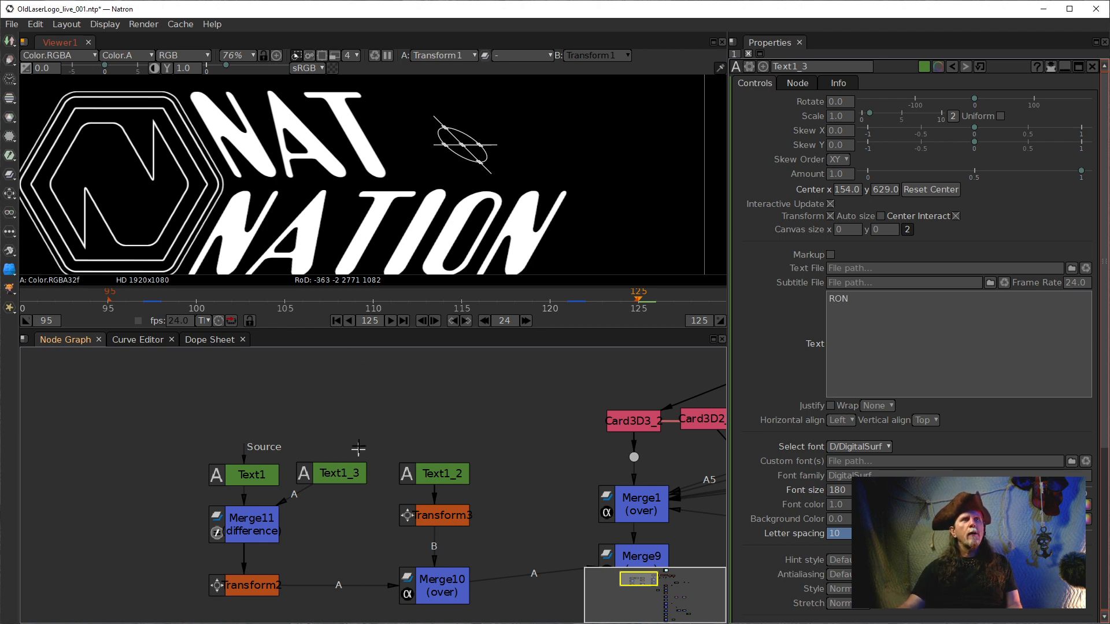
click(451, 322)
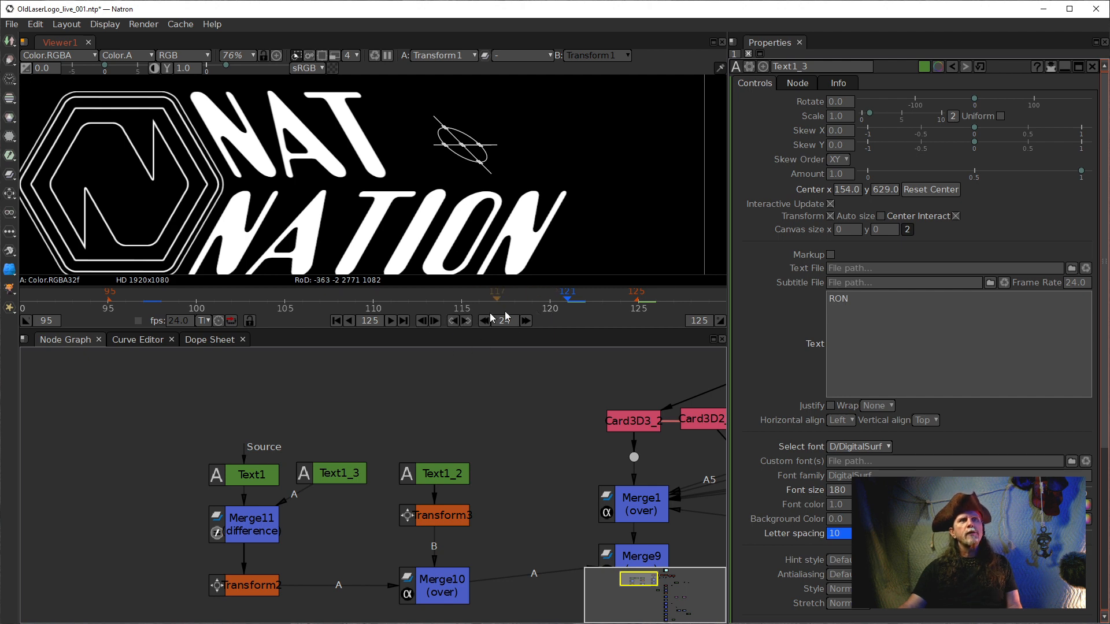
click(455, 322)
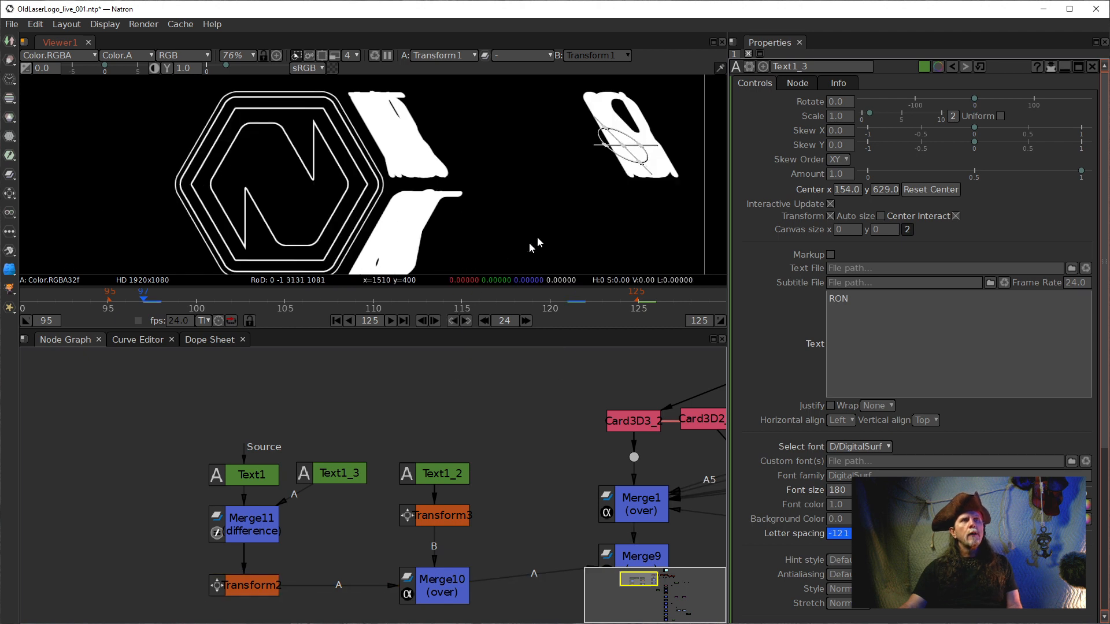
Step: Add a Transform node between Text1_3 and Merge11 and position it beside Merge11 in the node graph
drag(538, 226, 499, 216)
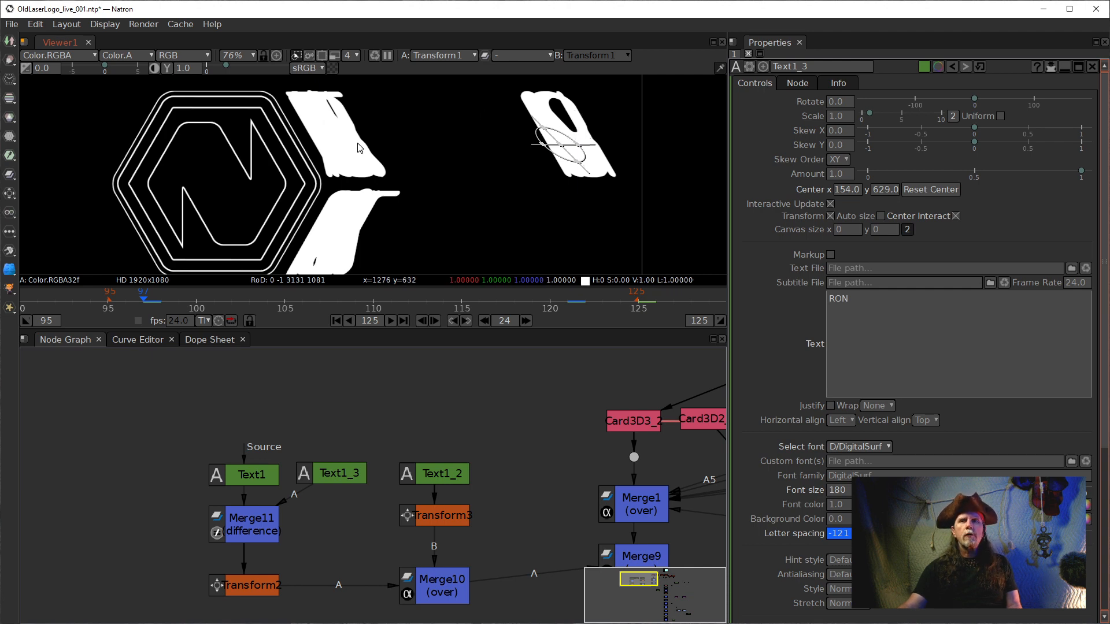
click(331, 475)
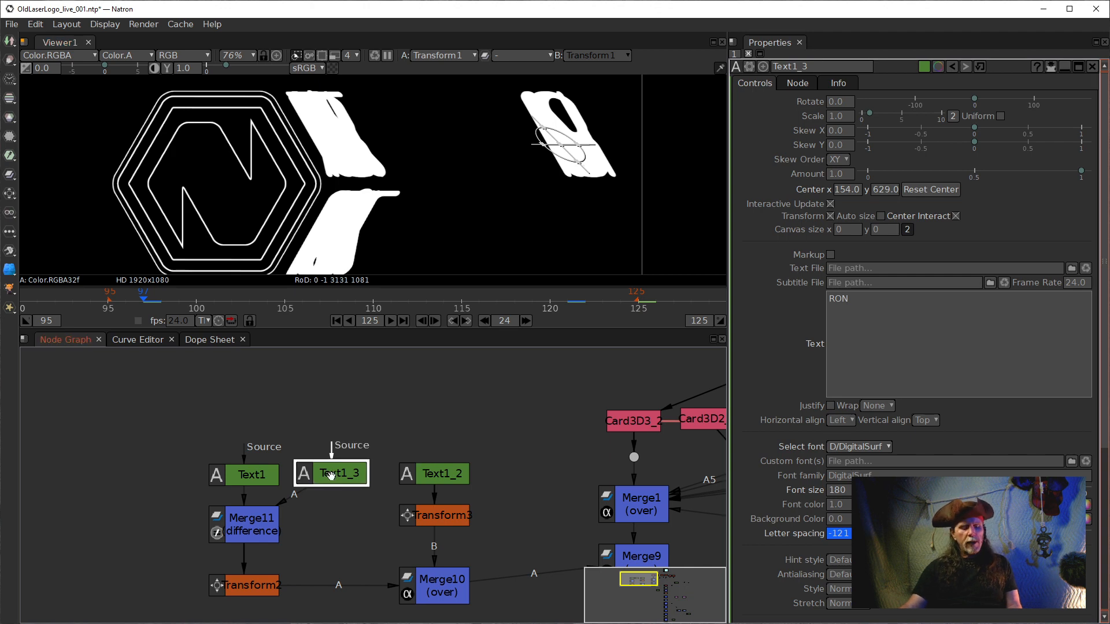
key(t)
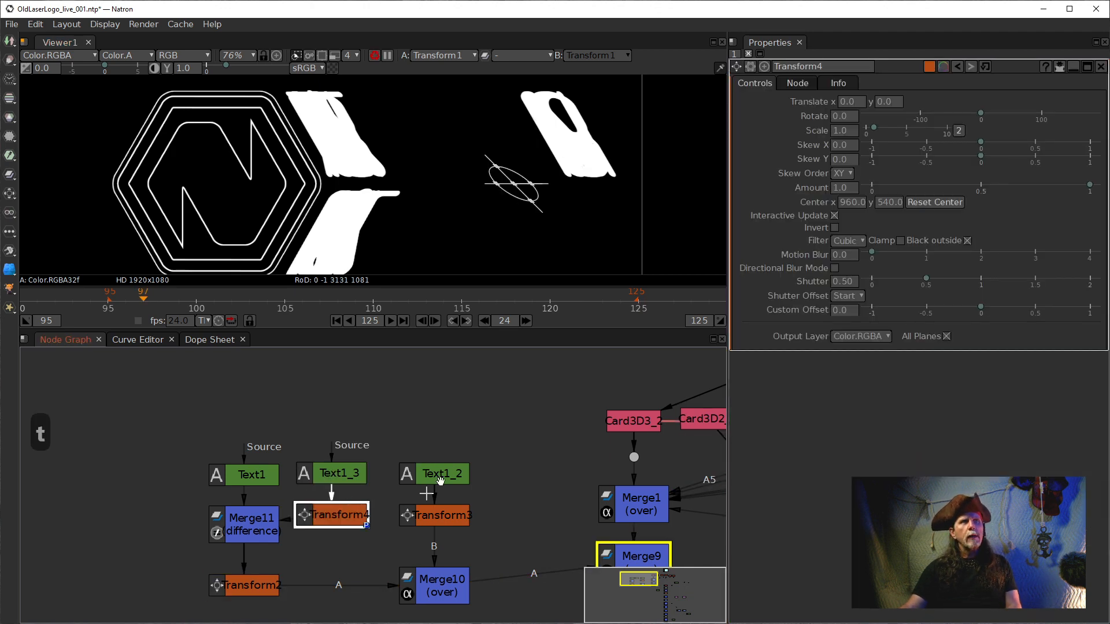
drag(331, 515, 332, 526)
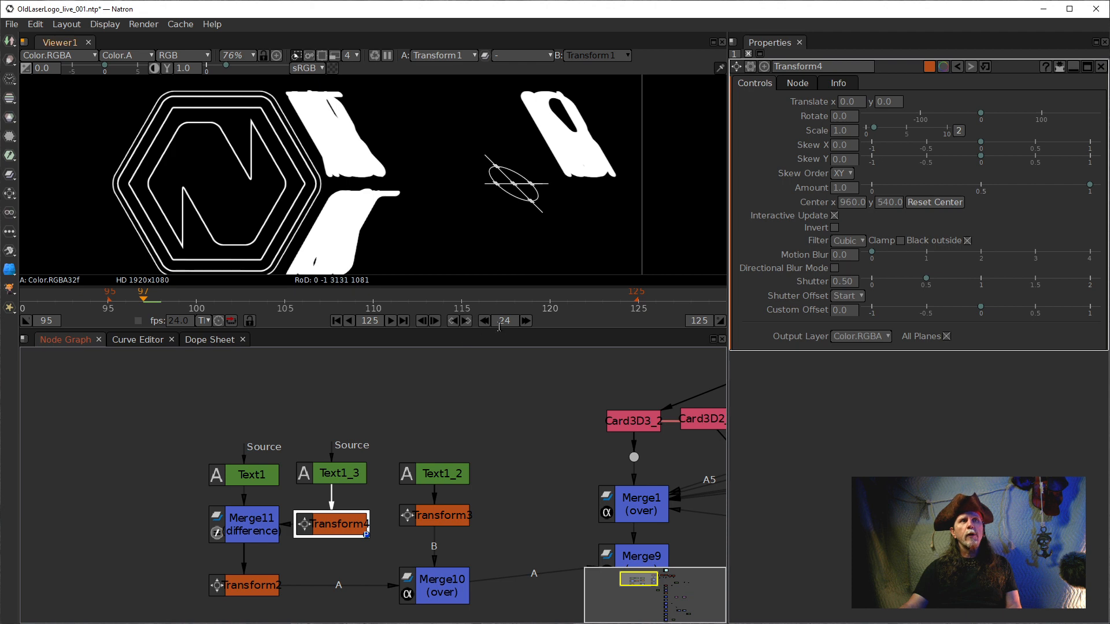
Step: At frame 121, set a keyframe on the Translate x value of Transform4
click(575, 300)
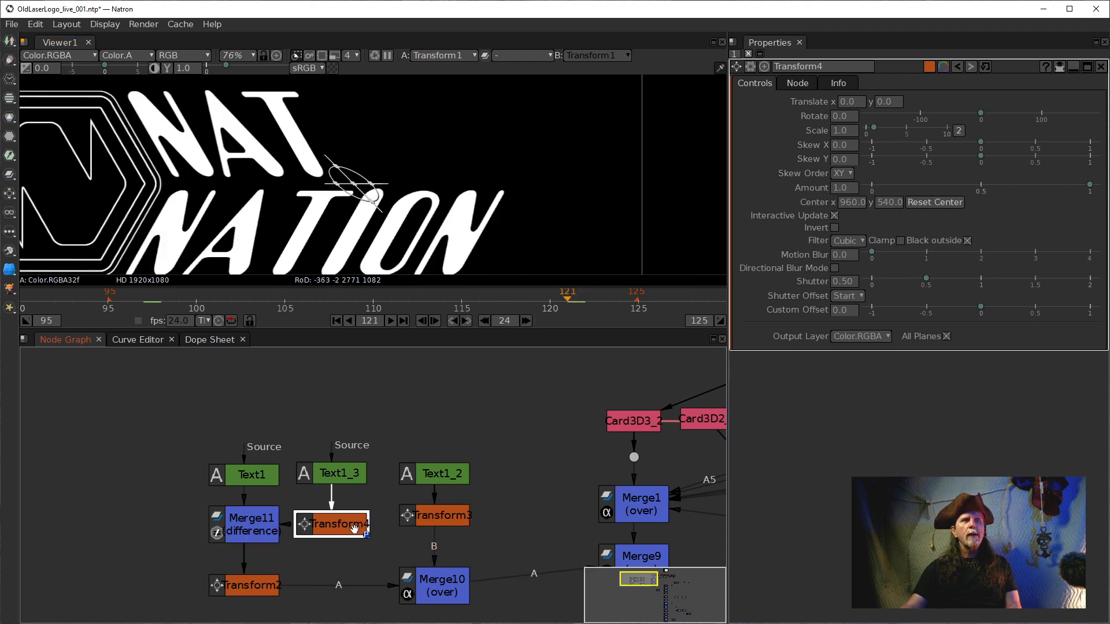
click(843, 104)
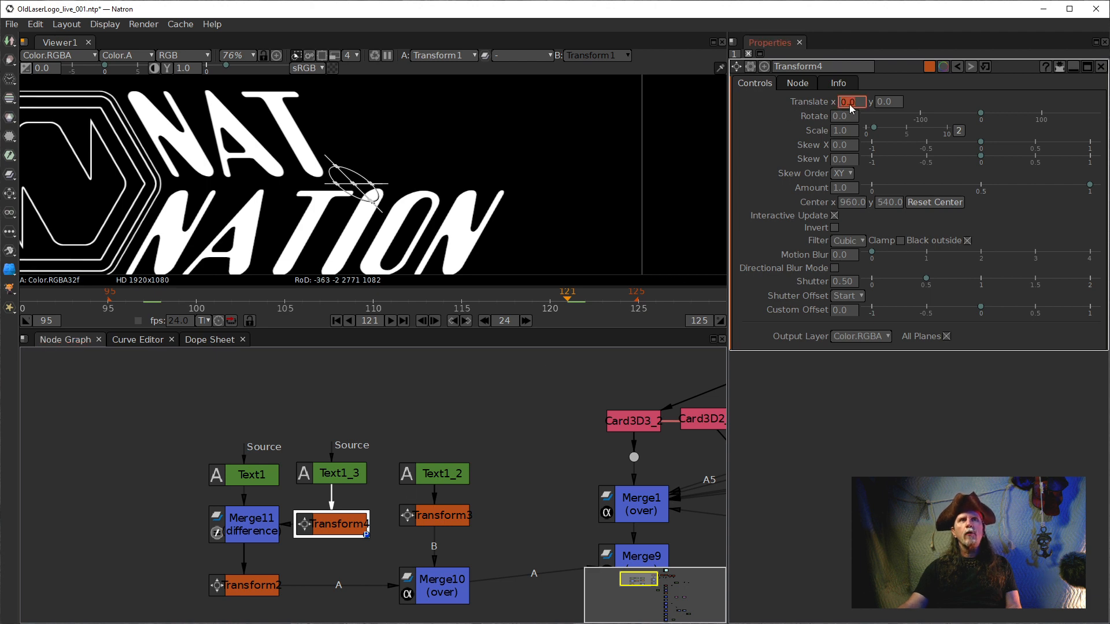
right_click(851, 108)
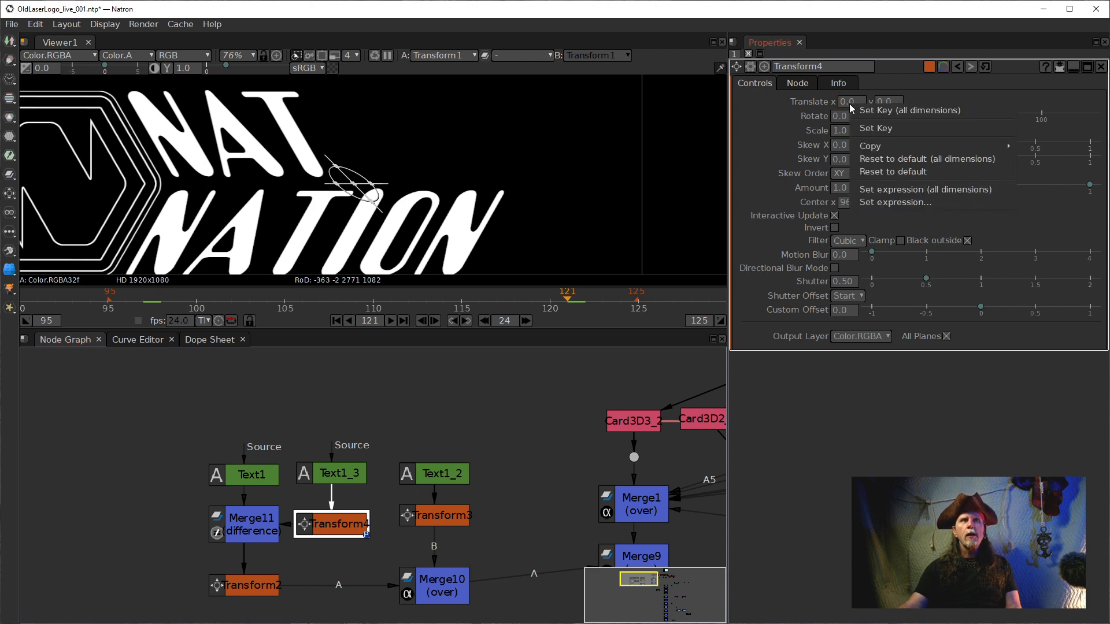
click(867, 130)
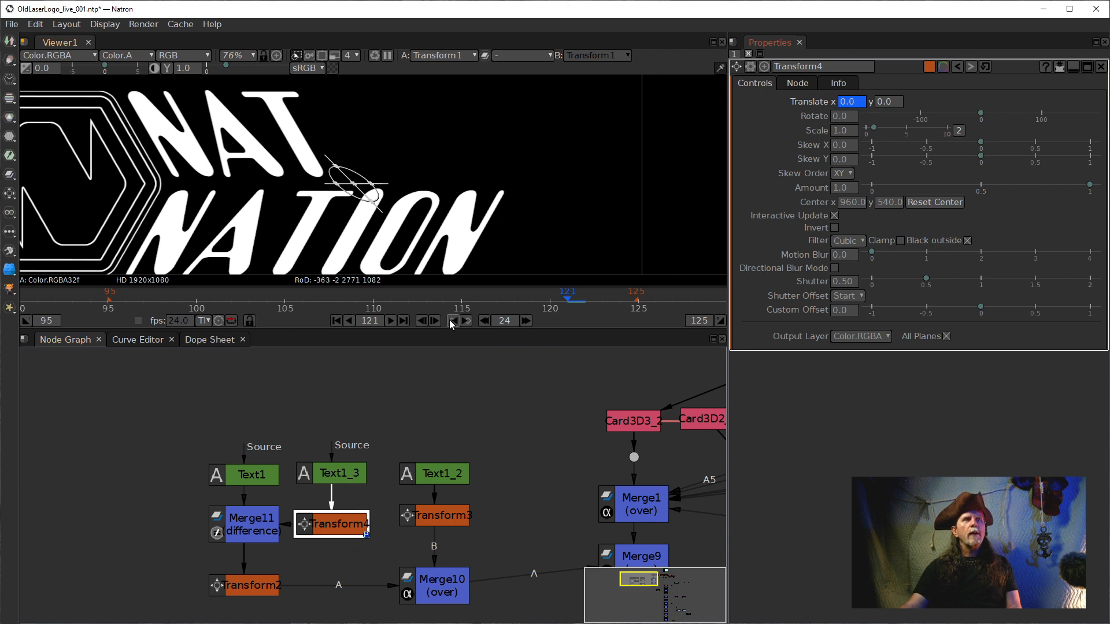
Step: At frame 97, measure the horizontal offset between the two groups of letters in the upper word and set Transform4's Translate x to -524
click(485, 321)
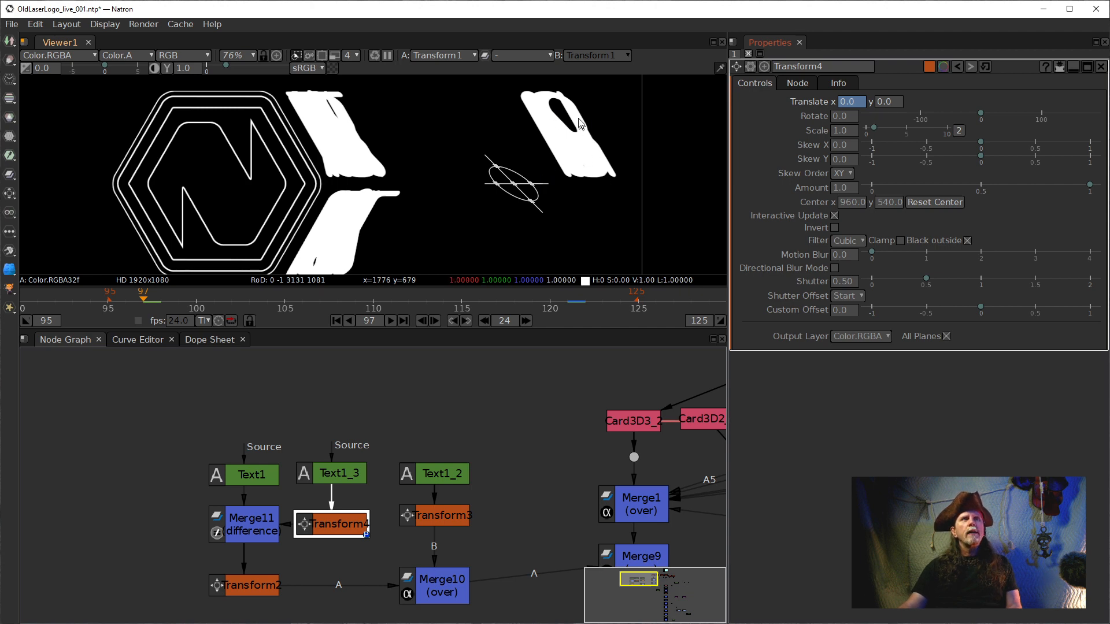
scroll(572, 130, up, 4)
scroll(573, 130, up, 3)
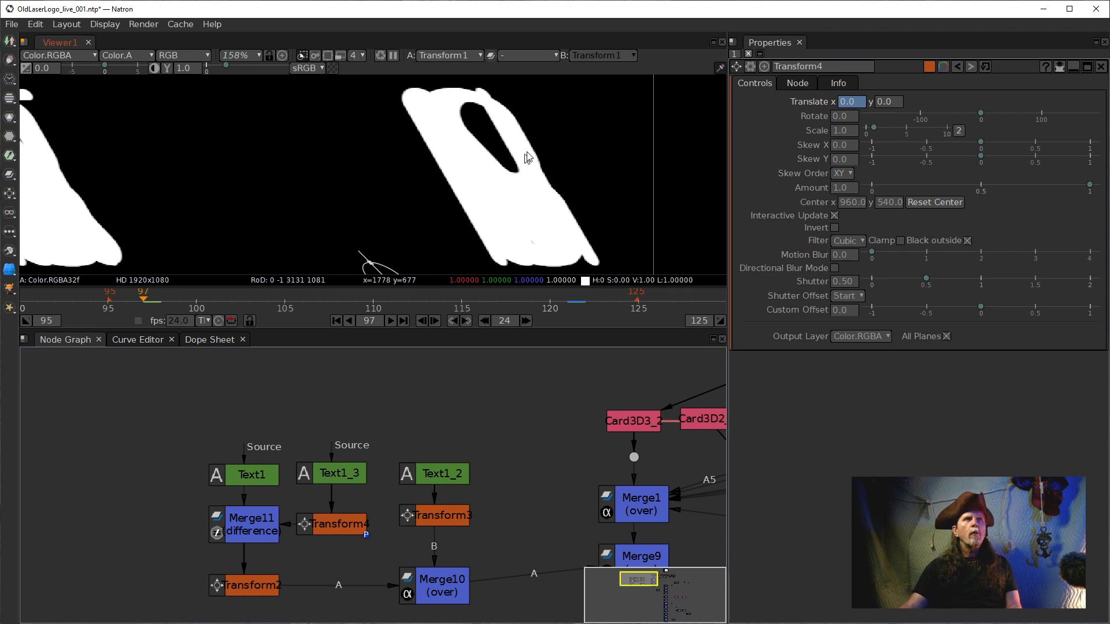
scroll(530, 156, up, 1)
scroll(530, 156, up, 1)
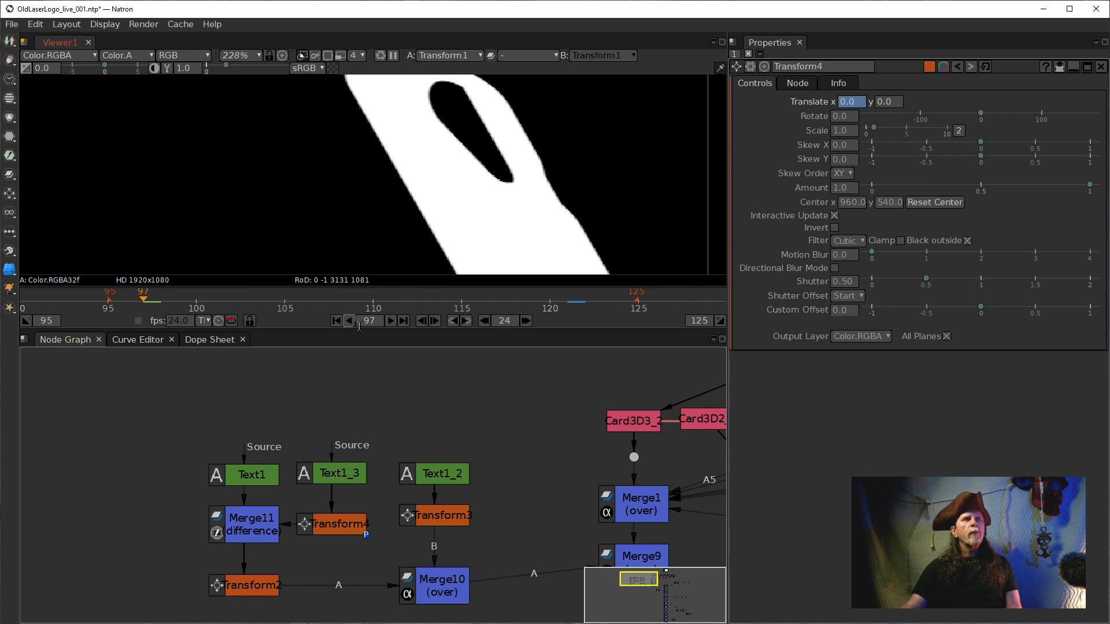
scroll(329, 203, down, 5)
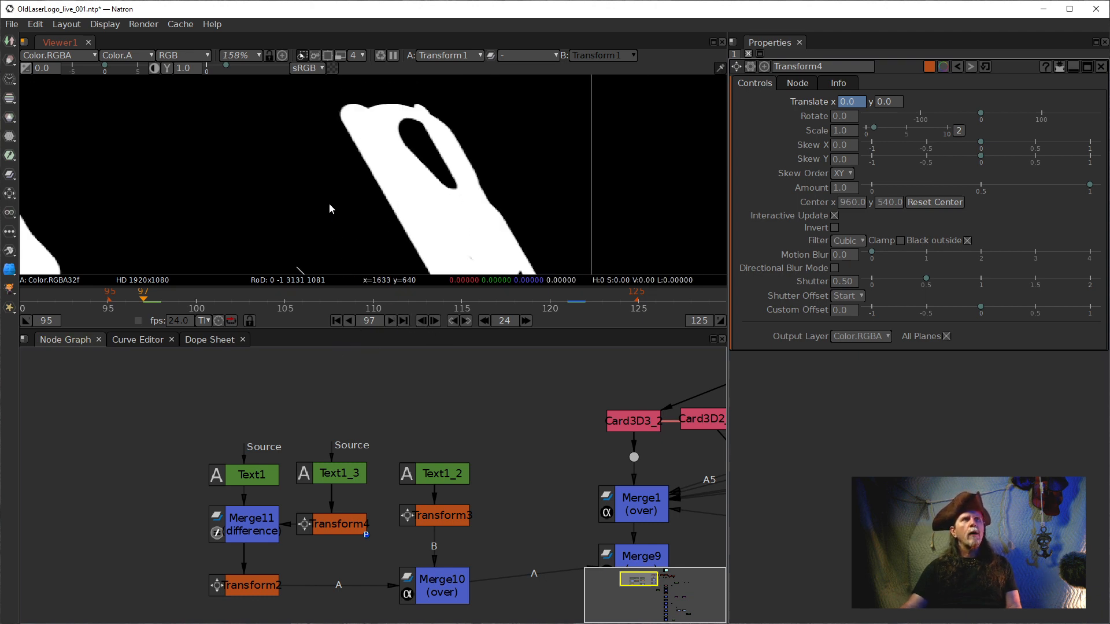
scroll(513, 190, up, 4)
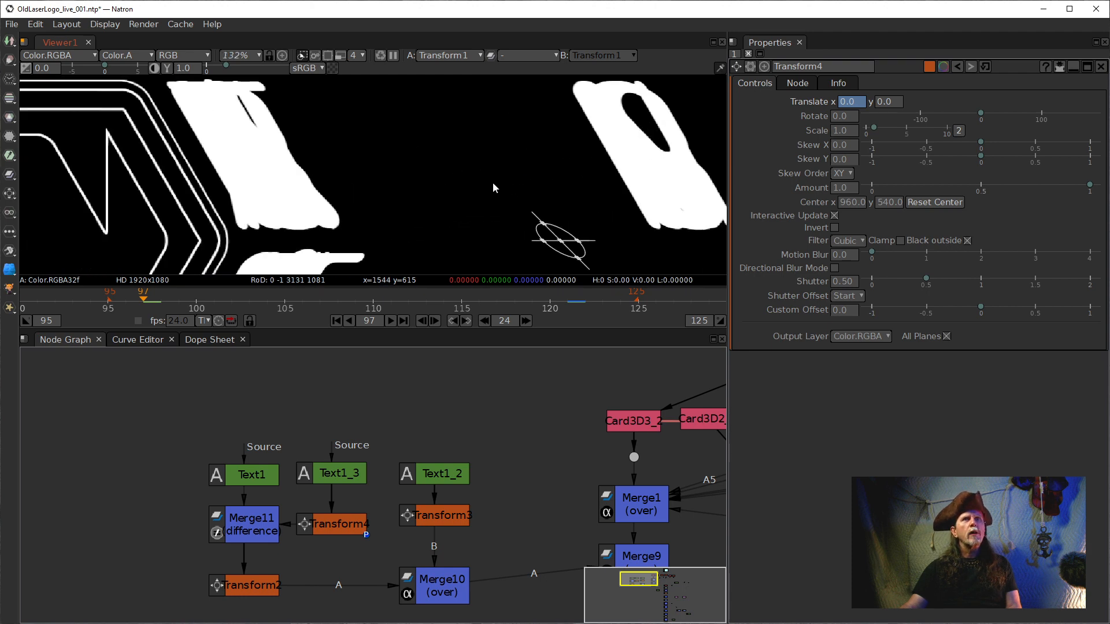
scroll(279, 127, up, 4)
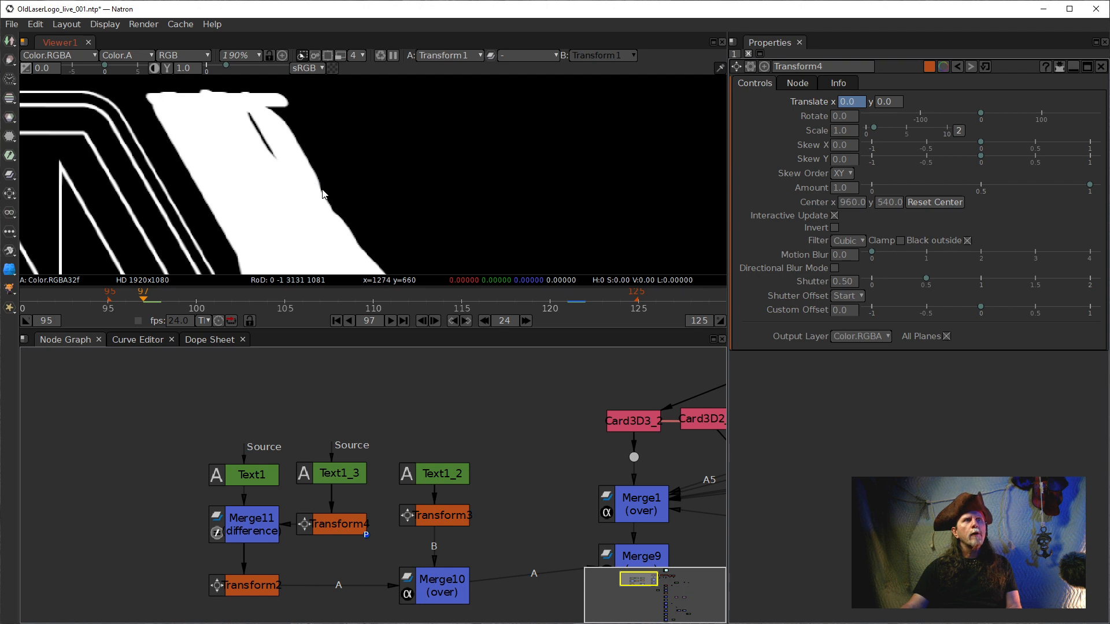
double_click(848, 105)
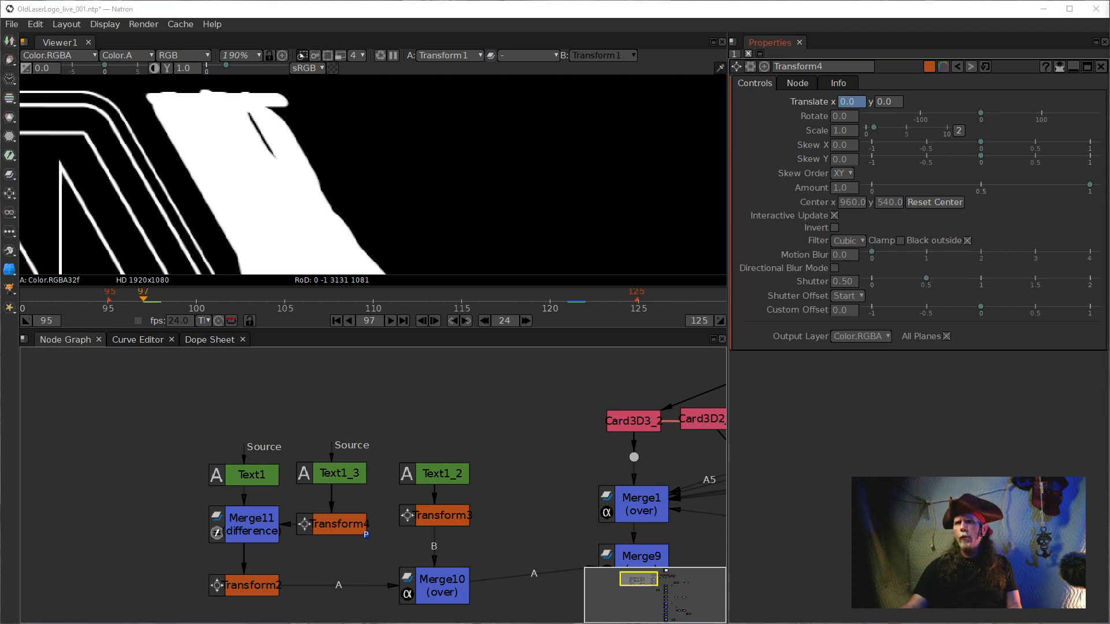
double_click(859, 102)
text(-)
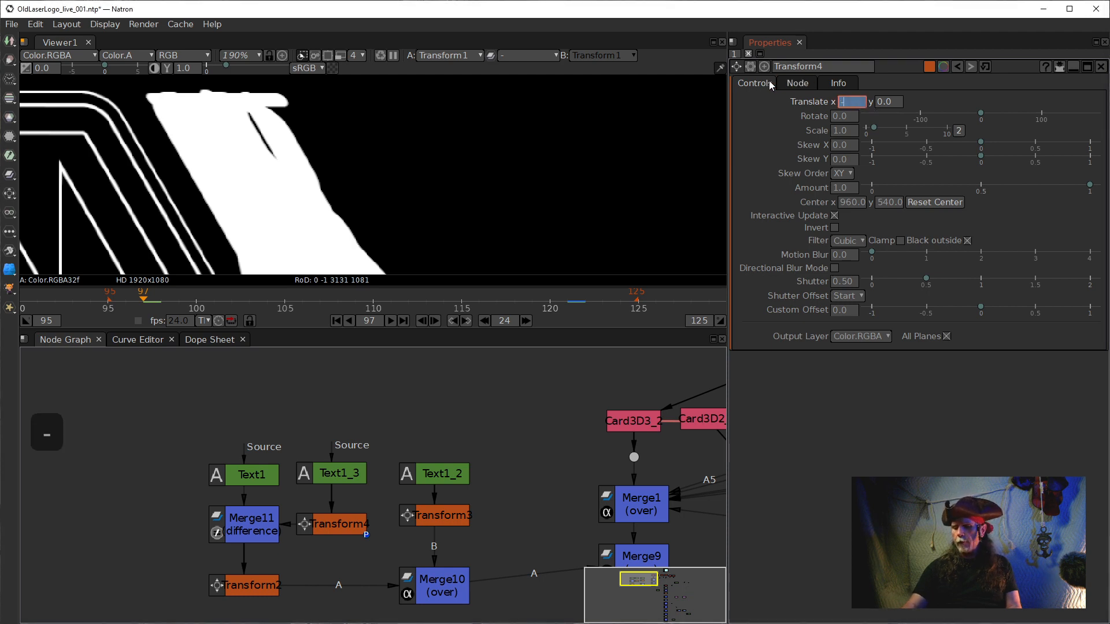
text(525)
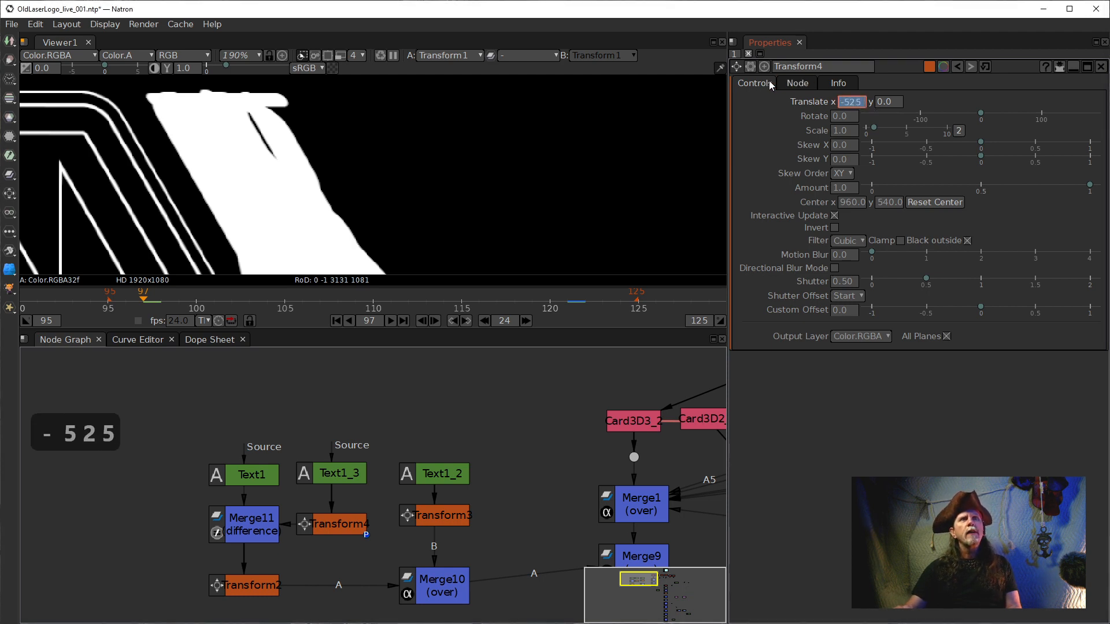
key(Return)
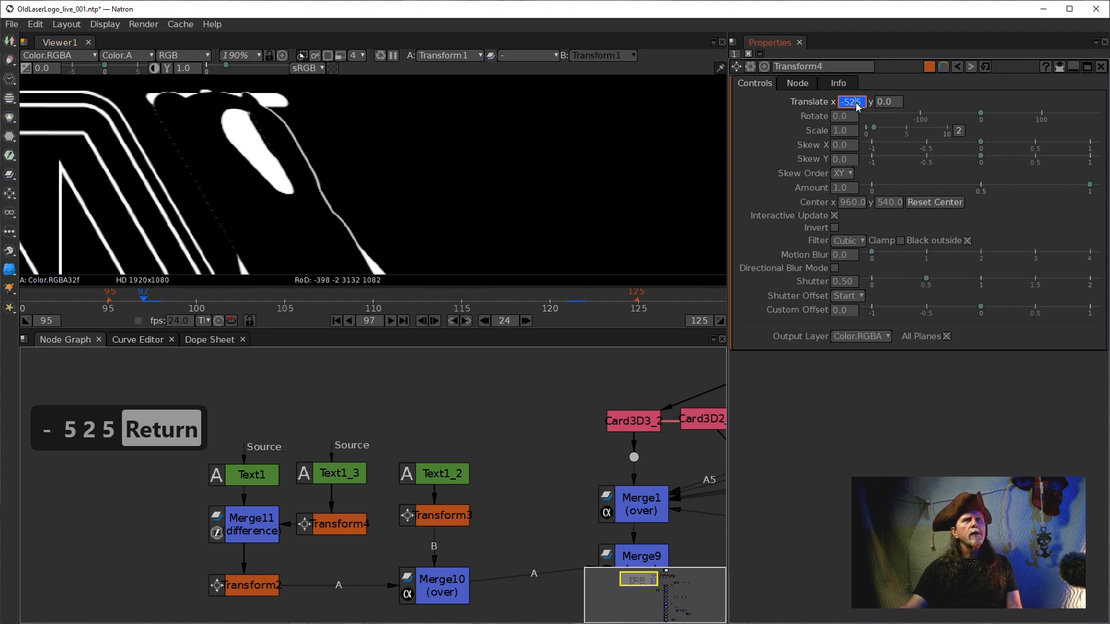
scroll(858, 106, up, 1)
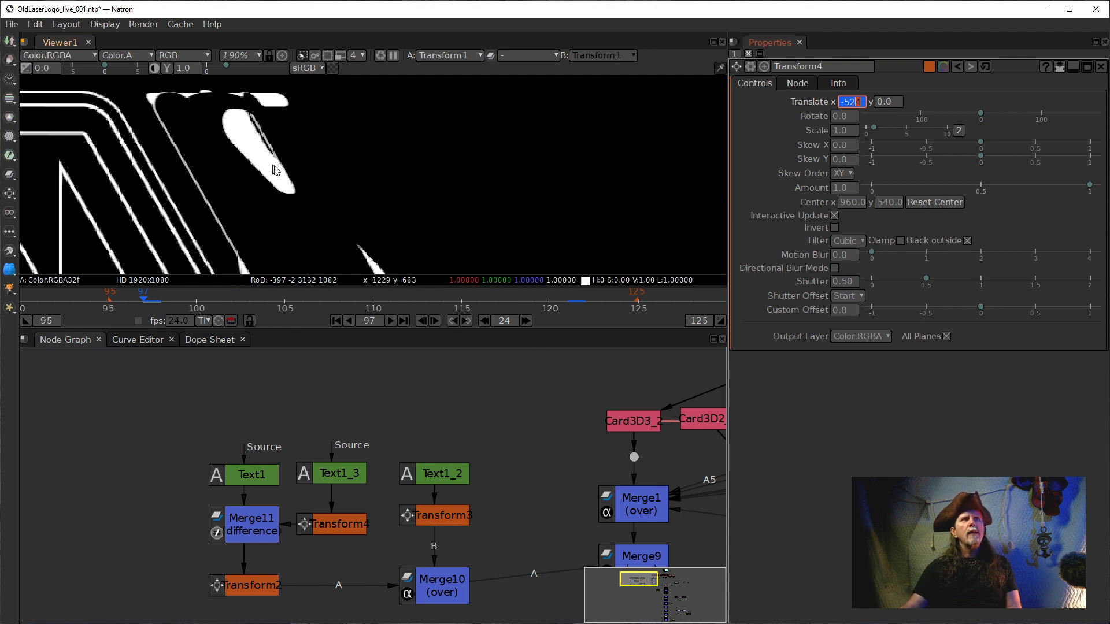
Step: Enable the viewer's downscaled proxy rendering at factor 4 and play back the text animation from frame 95
scroll(413, 213, down, 4)
drag(474, 194, 447, 193)
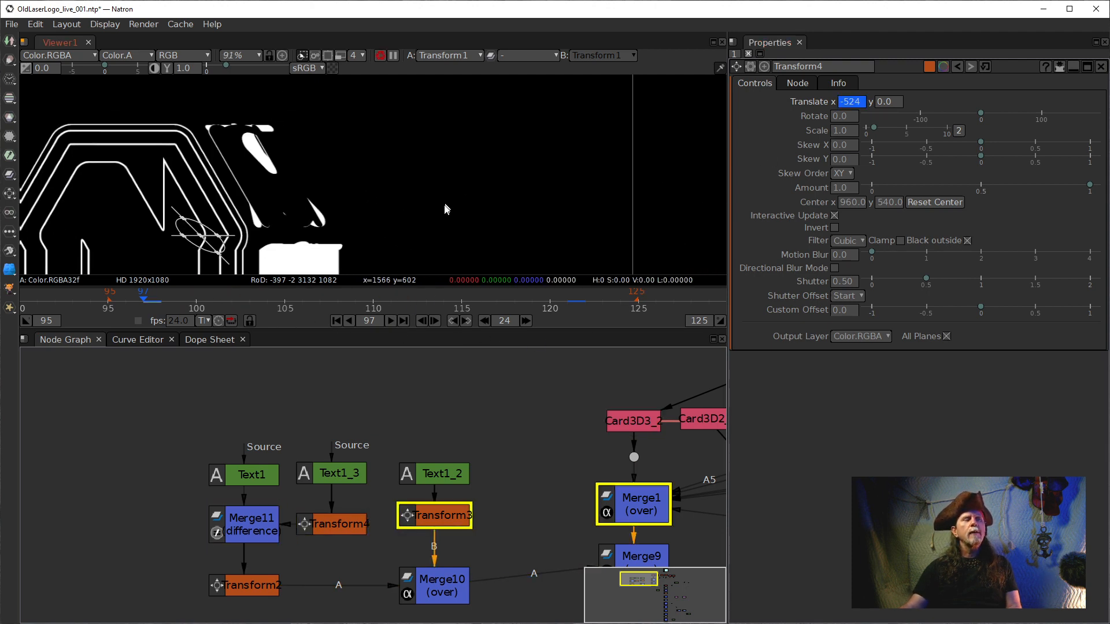
click(335, 322)
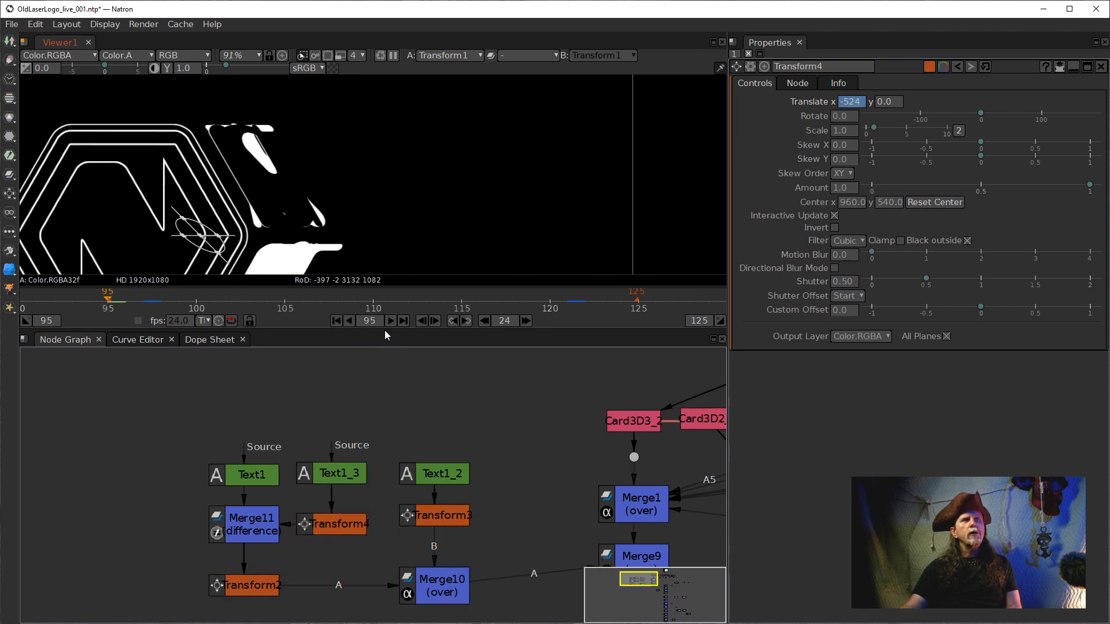
drag(472, 193, 459, 154)
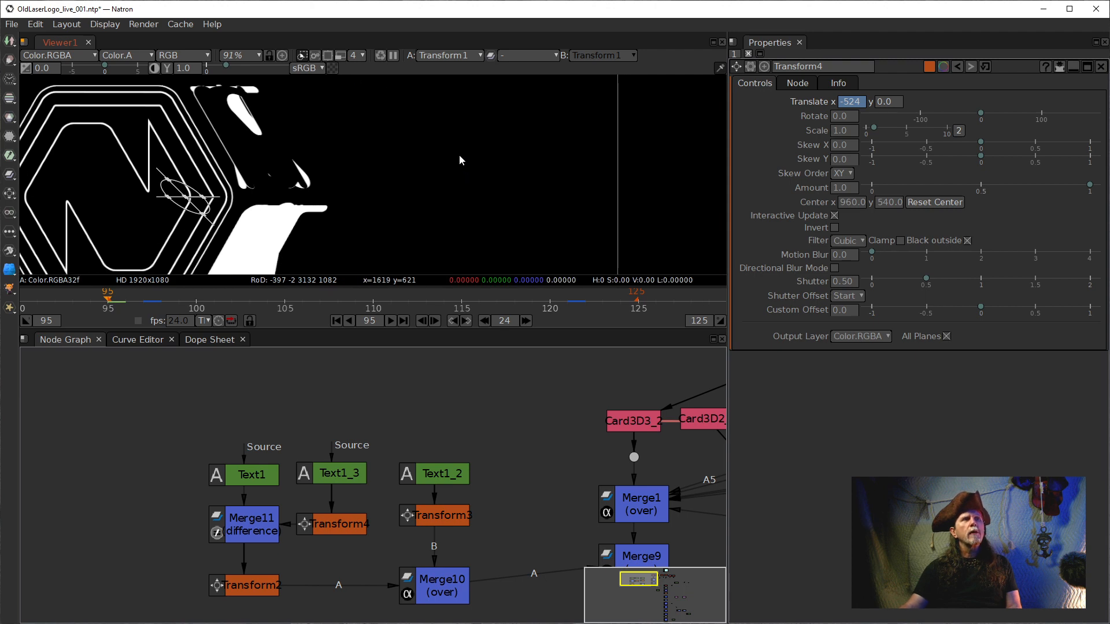
scroll(459, 154, down, 4)
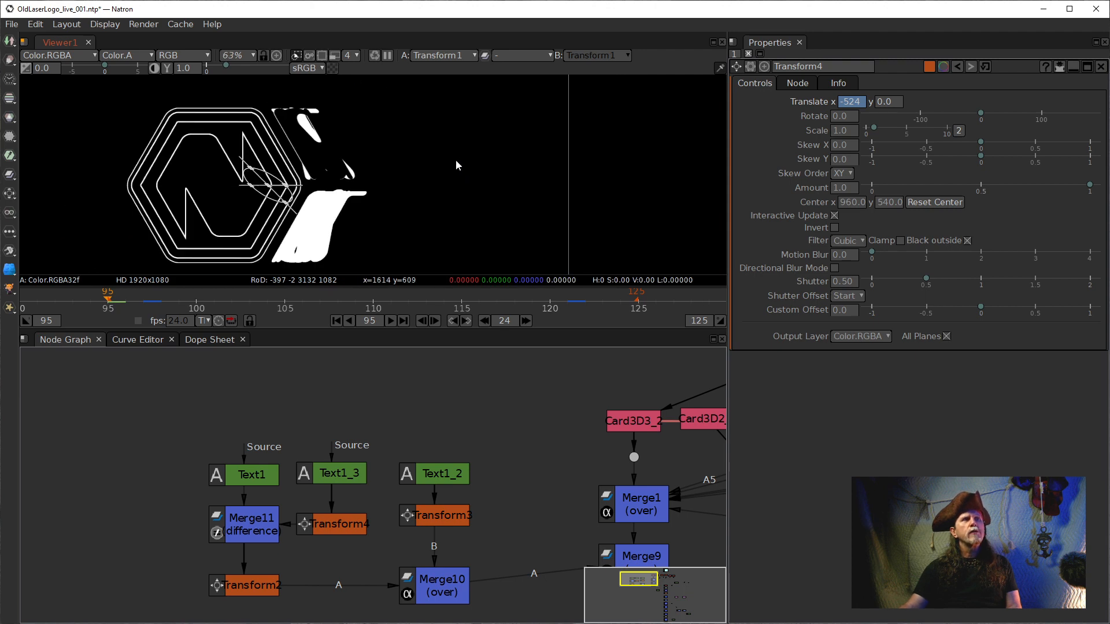
click(334, 56)
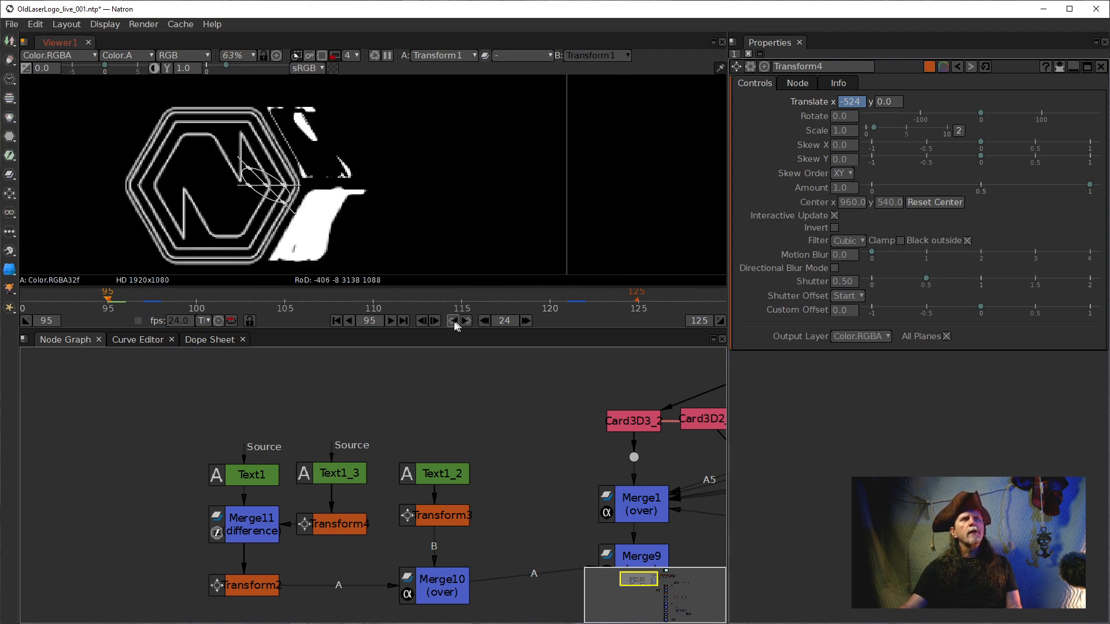
click(391, 321)
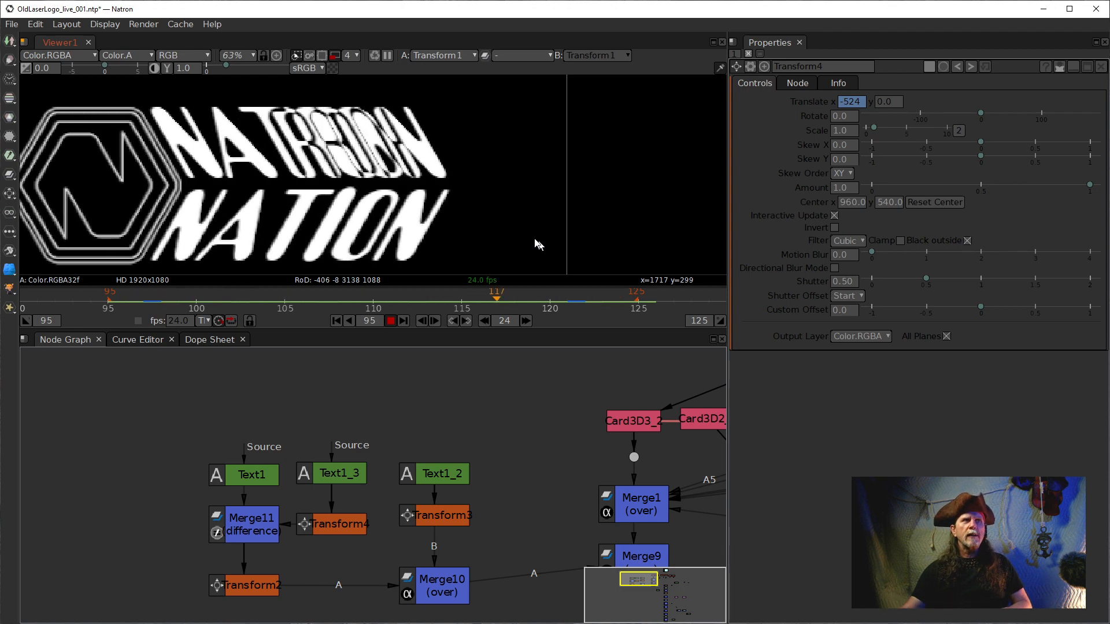
click(390, 320)
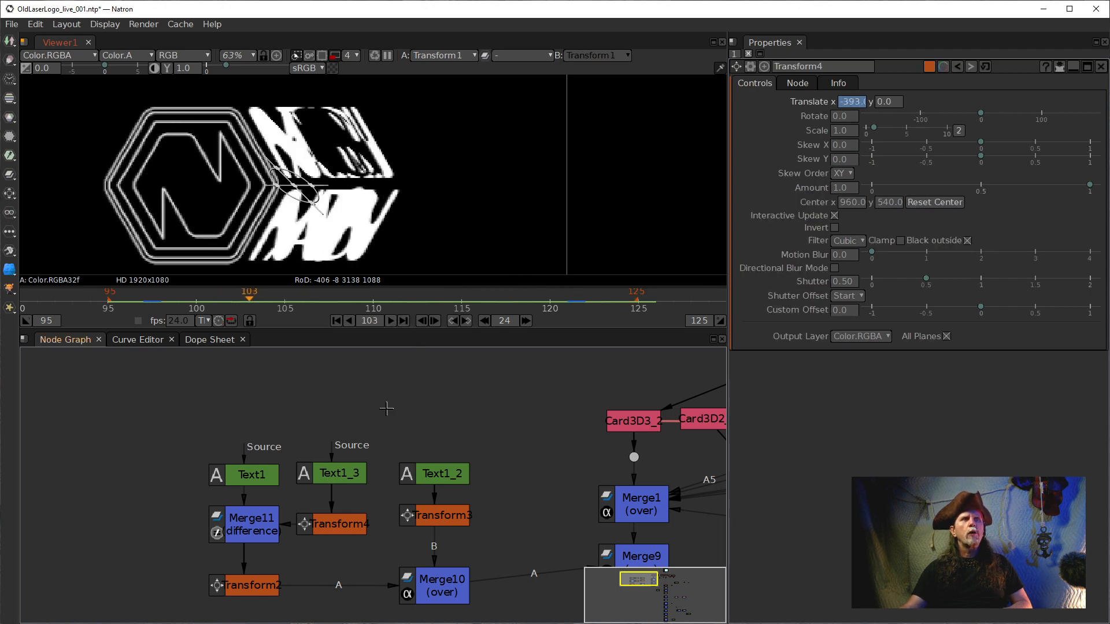
click(139, 339)
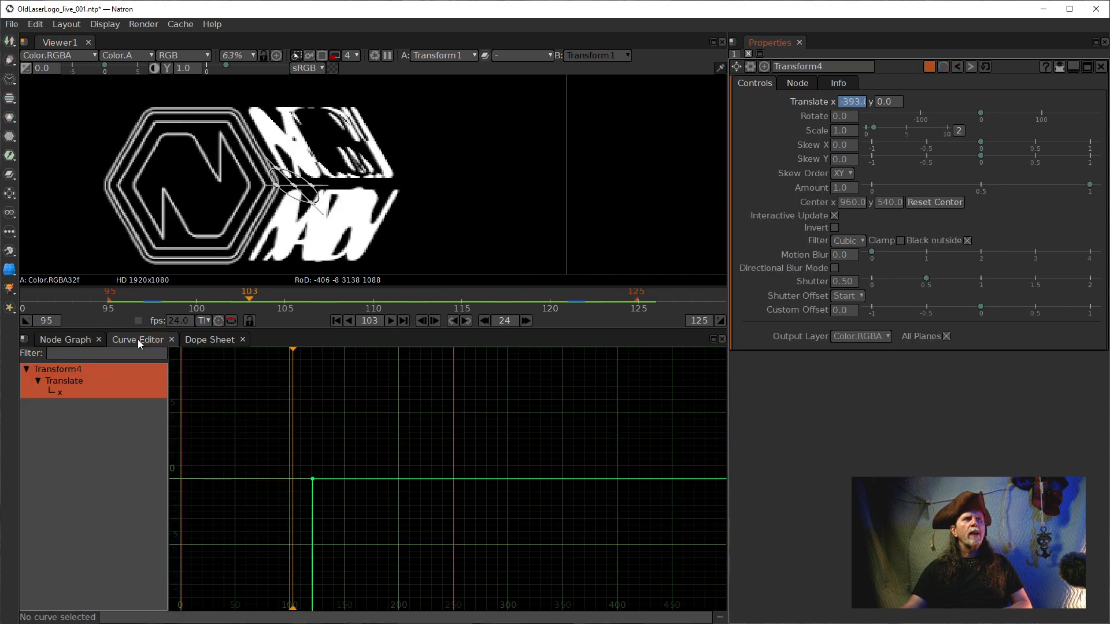
click(71, 344)
Step: Remove RON from the text of the Text1 node so that it reads NAT
click(255, 474)
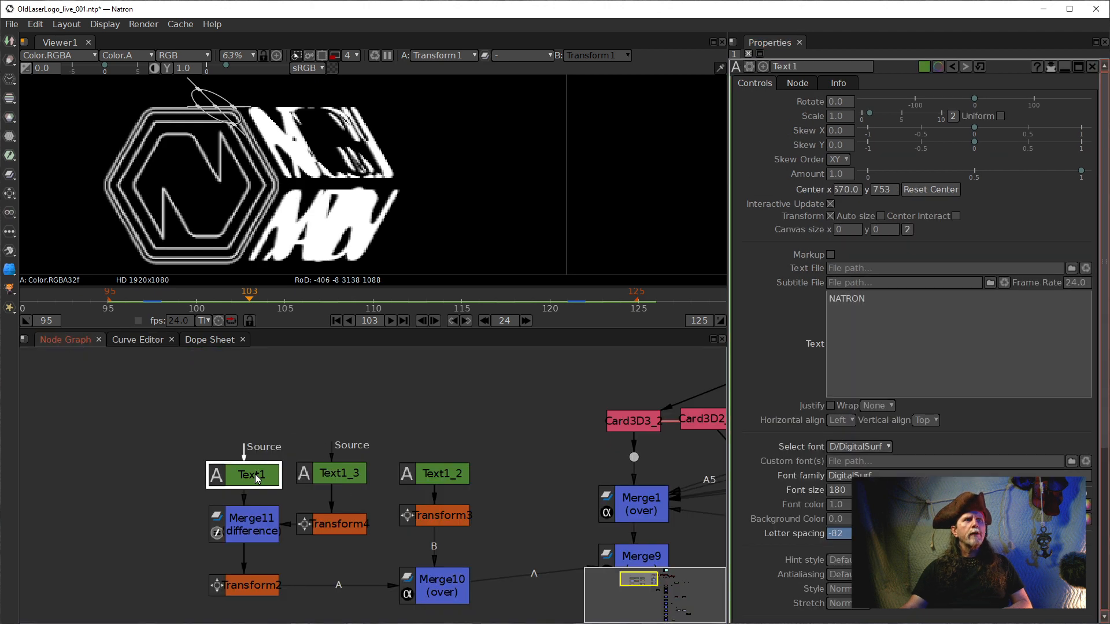
click(906, 323)
drag(884, 300, 844, 301)
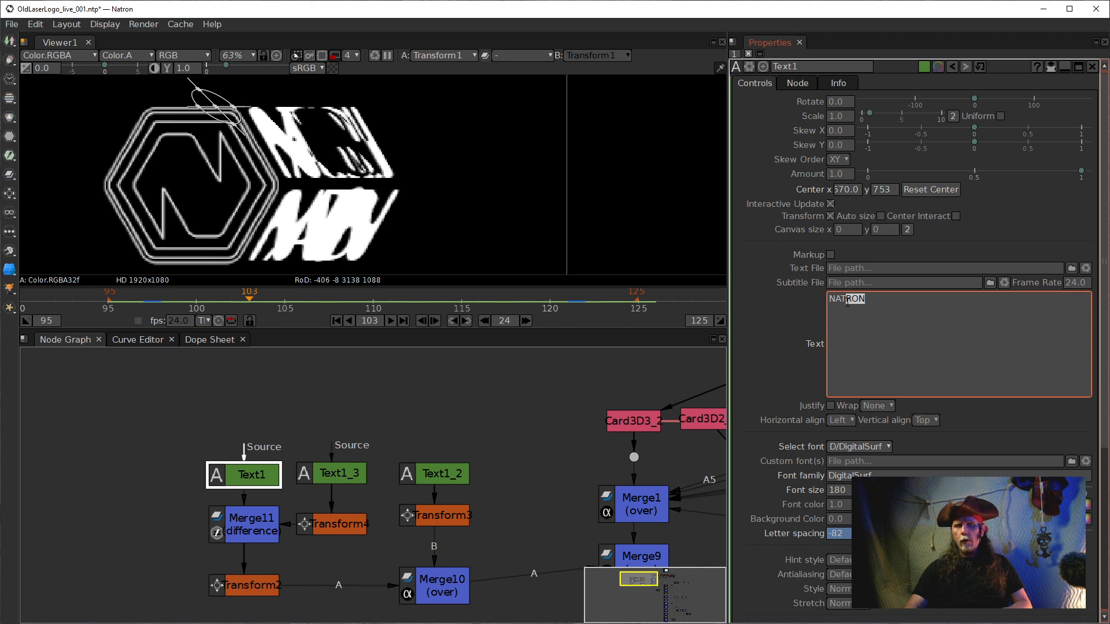
key(Delete)
click(534, 400)
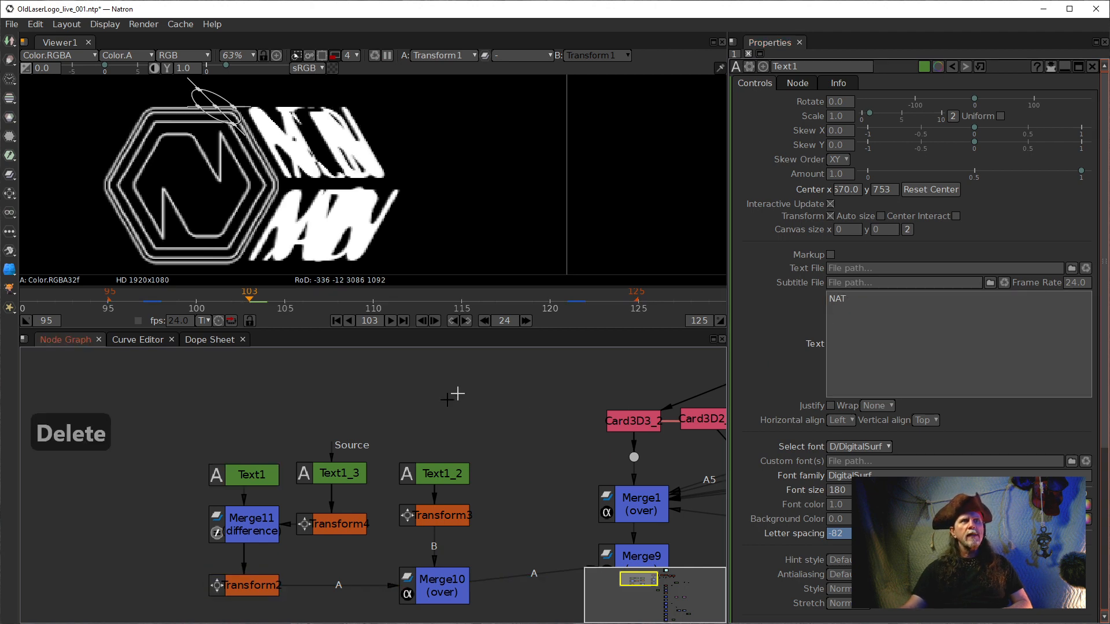
Step: Set the operation of the Merge11 node to over and play back the animation
click(257, 535)
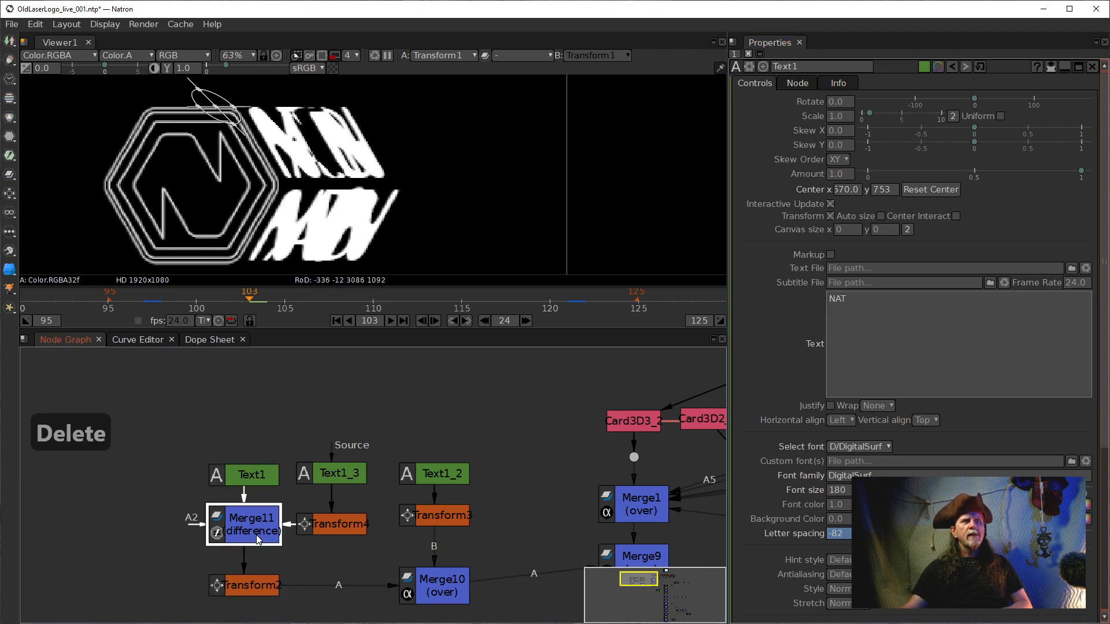
double_click(254, 533)
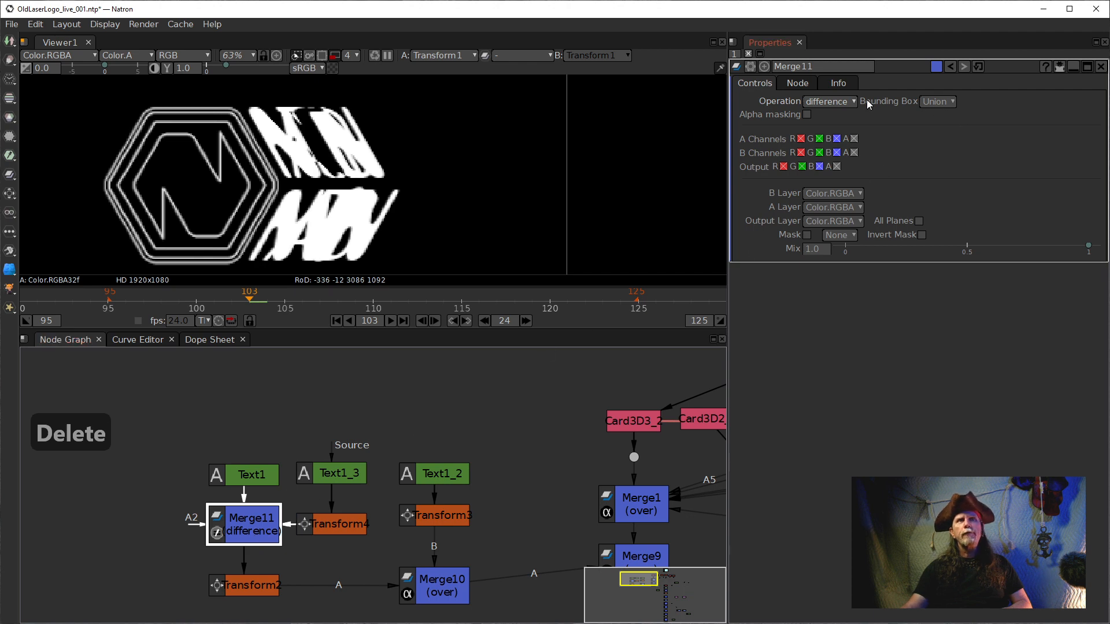
click(848, 103)
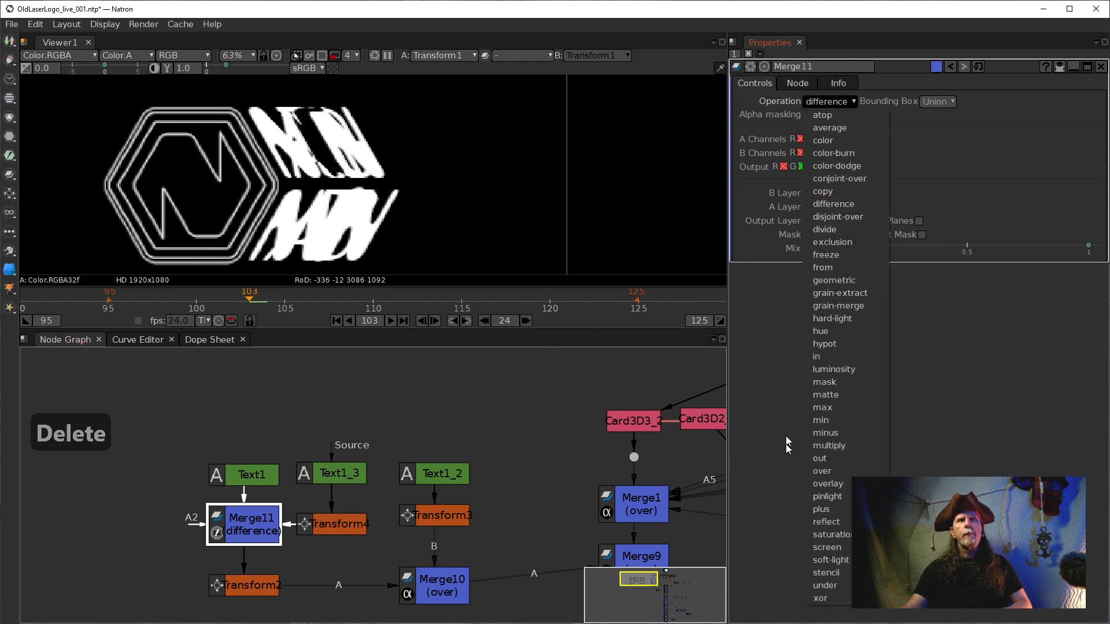
click(825, 474)
click(392, 343)
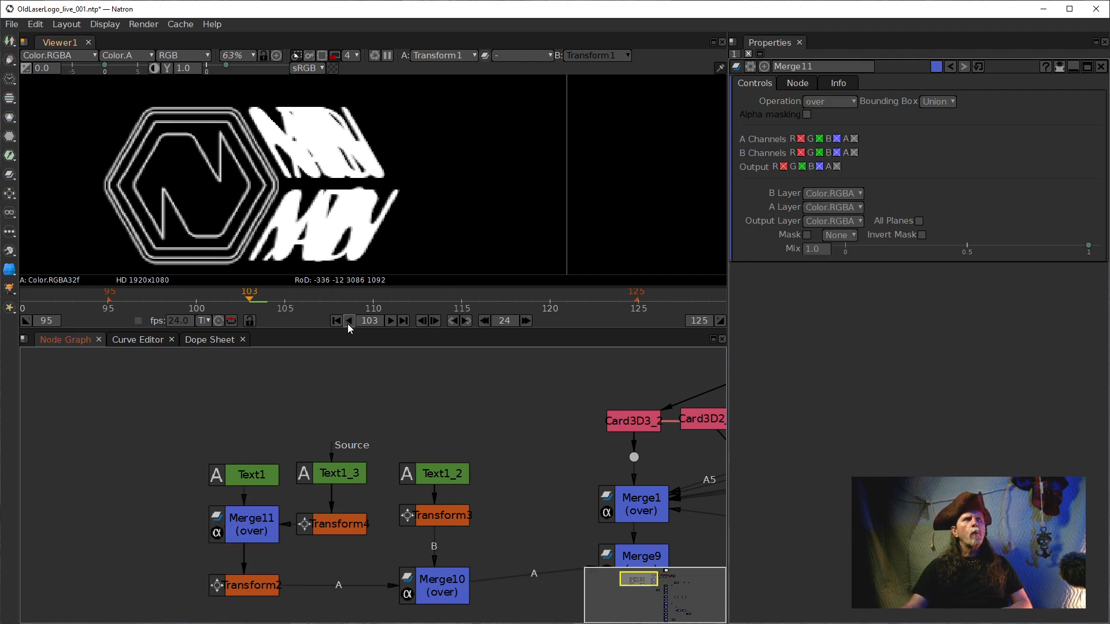
click(390, 321)
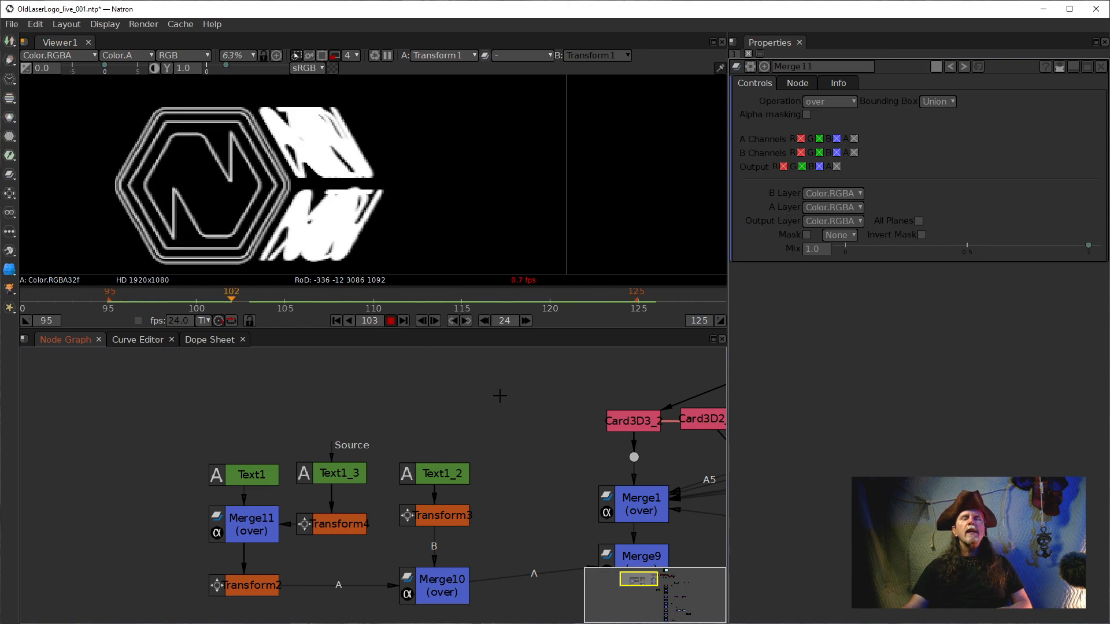
Step: Set the frame 121 keyframe of Transform4's Translate x curve to horizontal interpolation
click(391, 320)
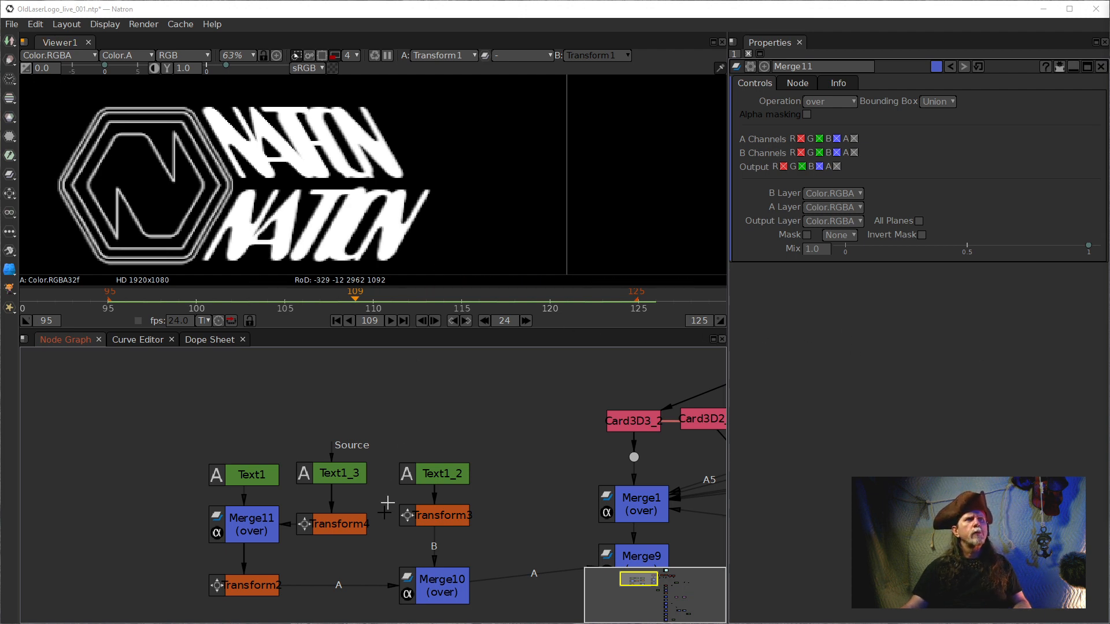
click(335, 513)
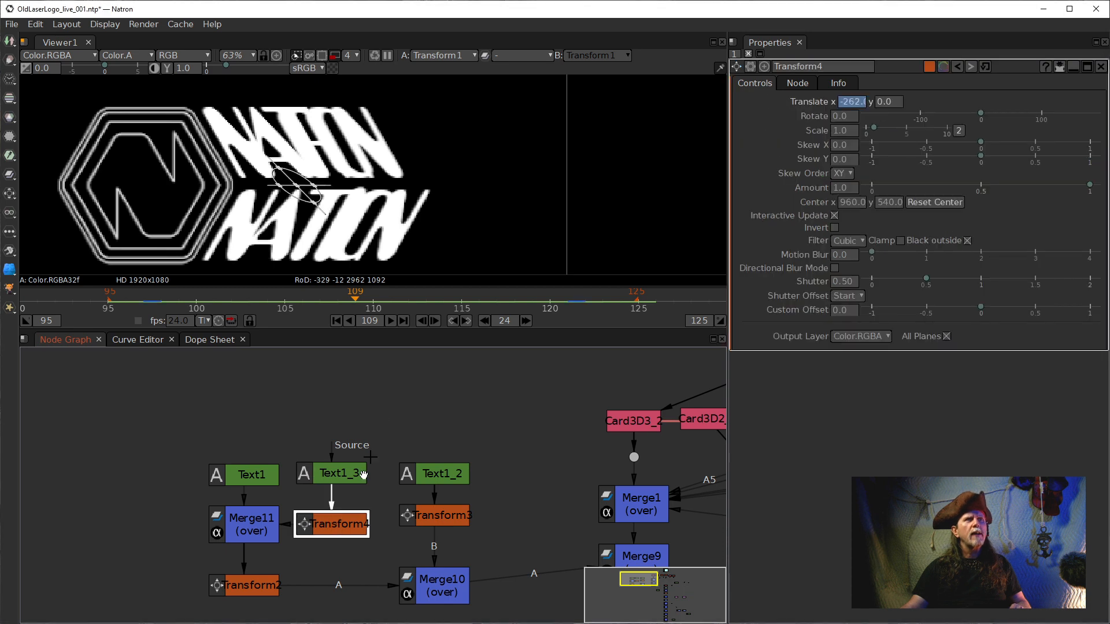
click(137, 340)
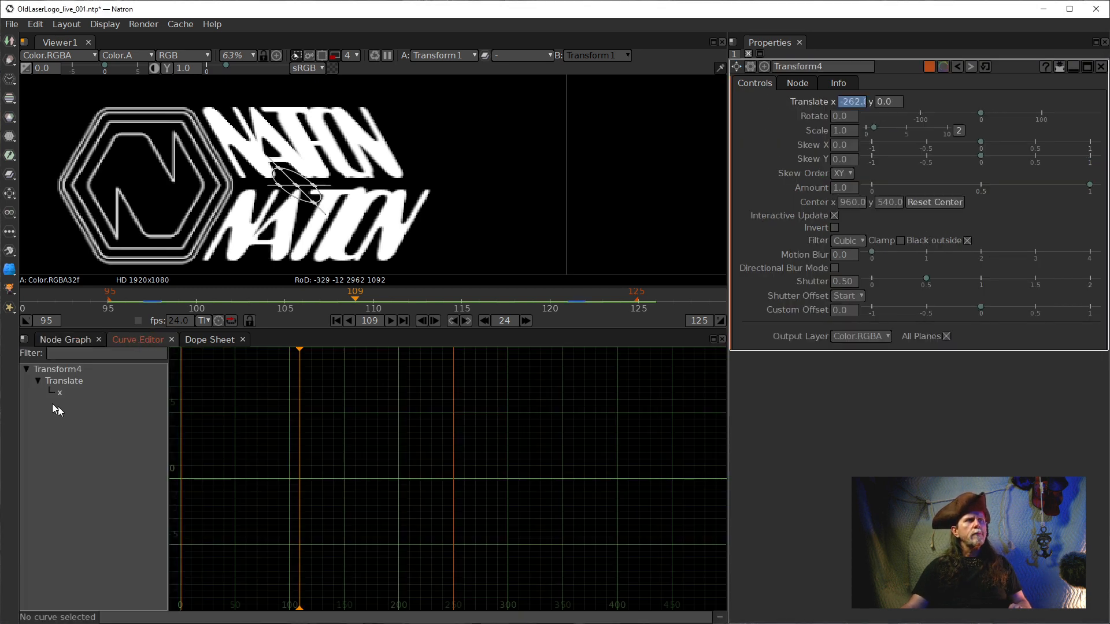
click(61, 389)
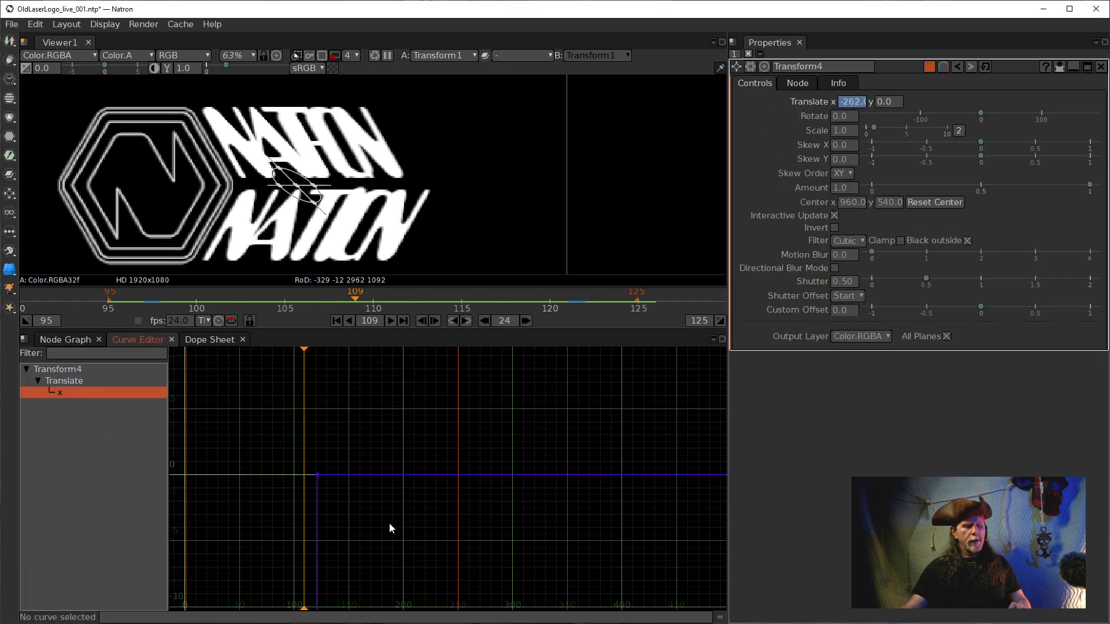
key(f)
drag(698, 405, 608, 360)
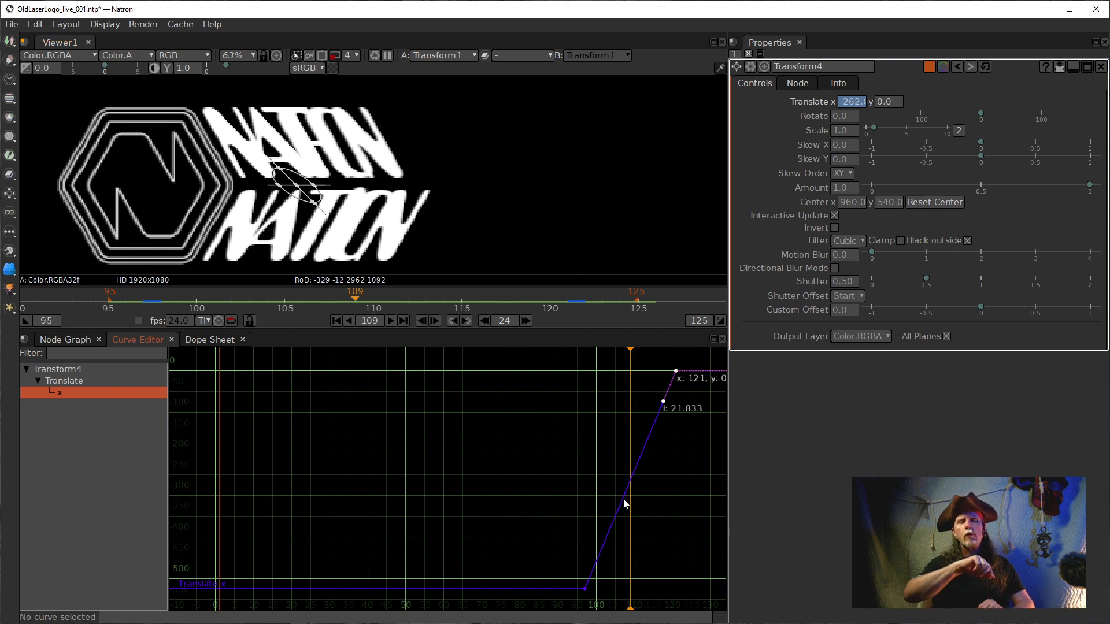
drag(627, 446, 409, 432)
right_click(420, 365)
mouse_move(458, 397)
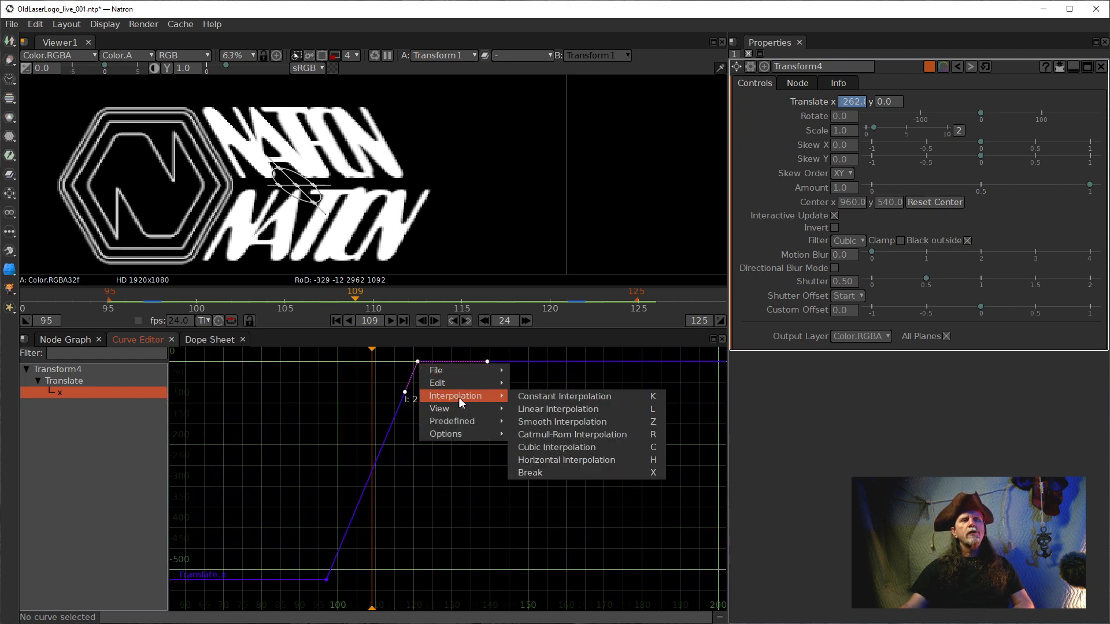
click(565, 459)
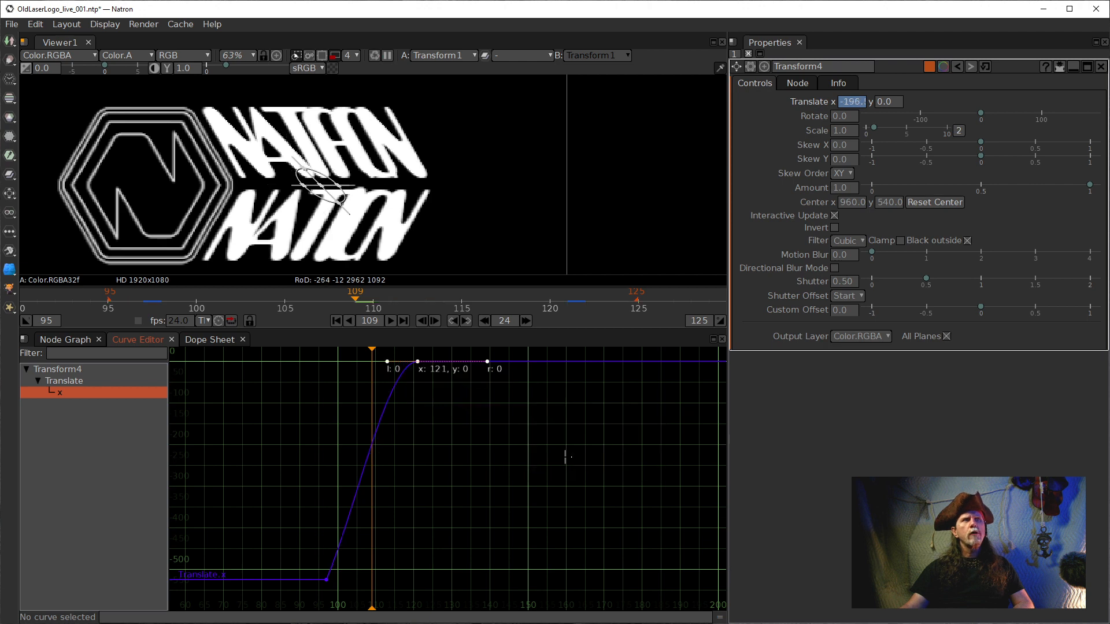
Step: Play back the animation from the first frame to check the eased motion of the letters
click(336, 321)
click(391, 321)
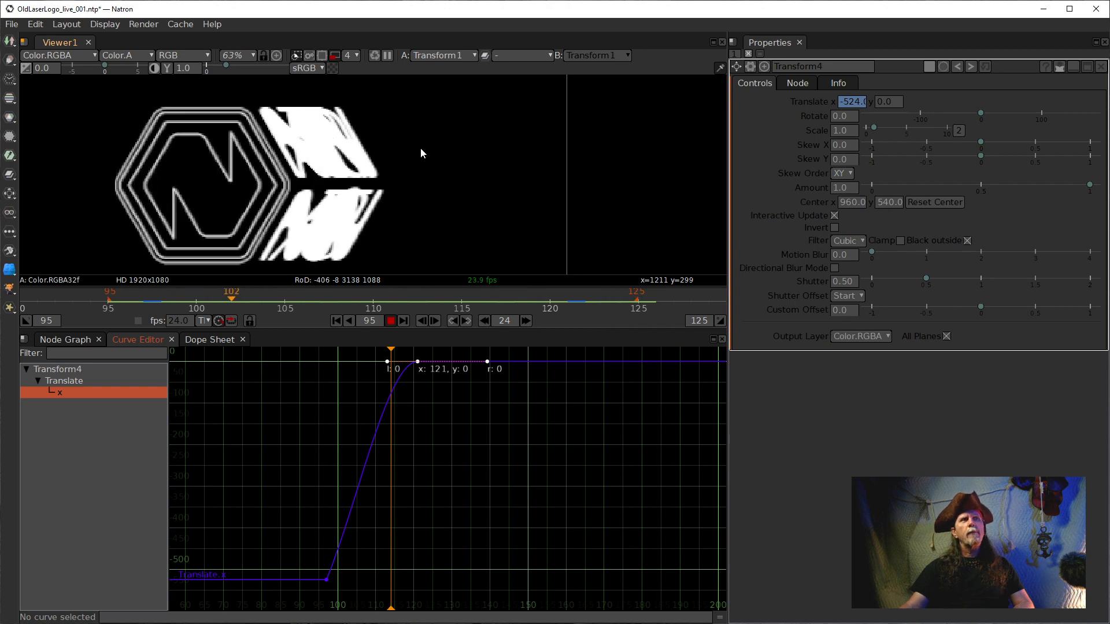
click(390, 320)
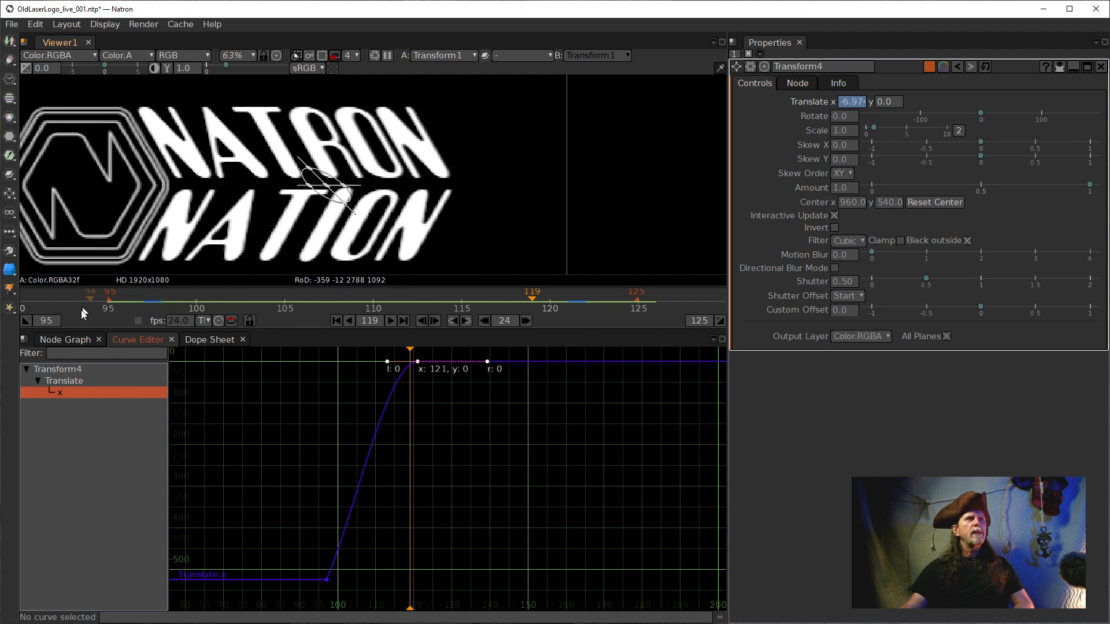
Step: Duplicate the Text1_2 node and place the copy beside the original in the node graph
click(68, 340)
drag(514, 472, 374, 448)
drag(251, 393, 342, 459)
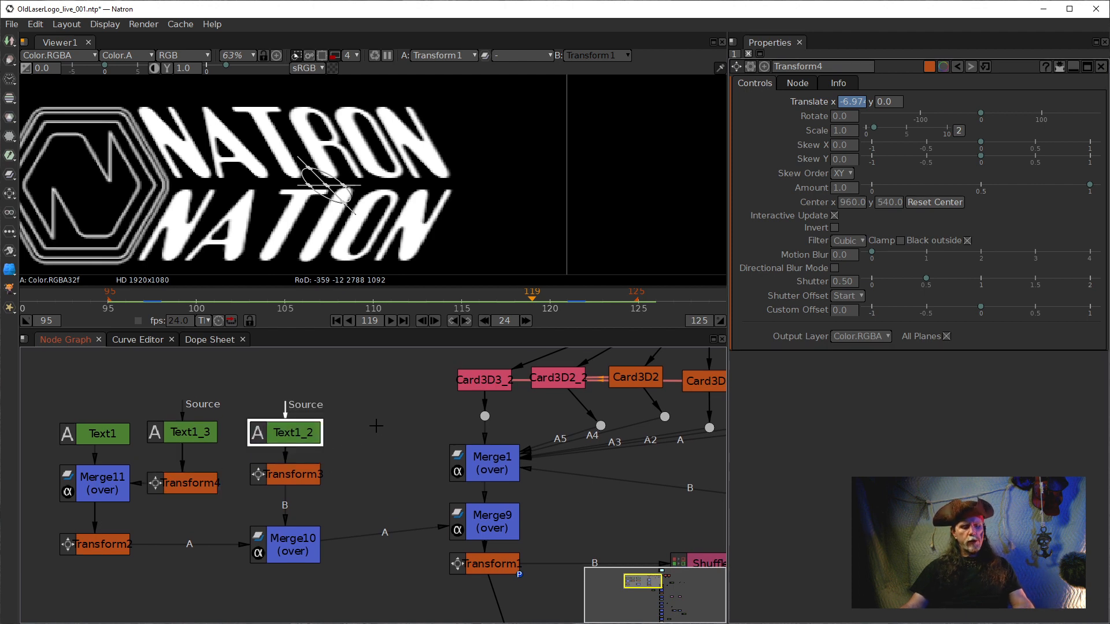
key(alt+c)
drag(387, 431, 361, 432)
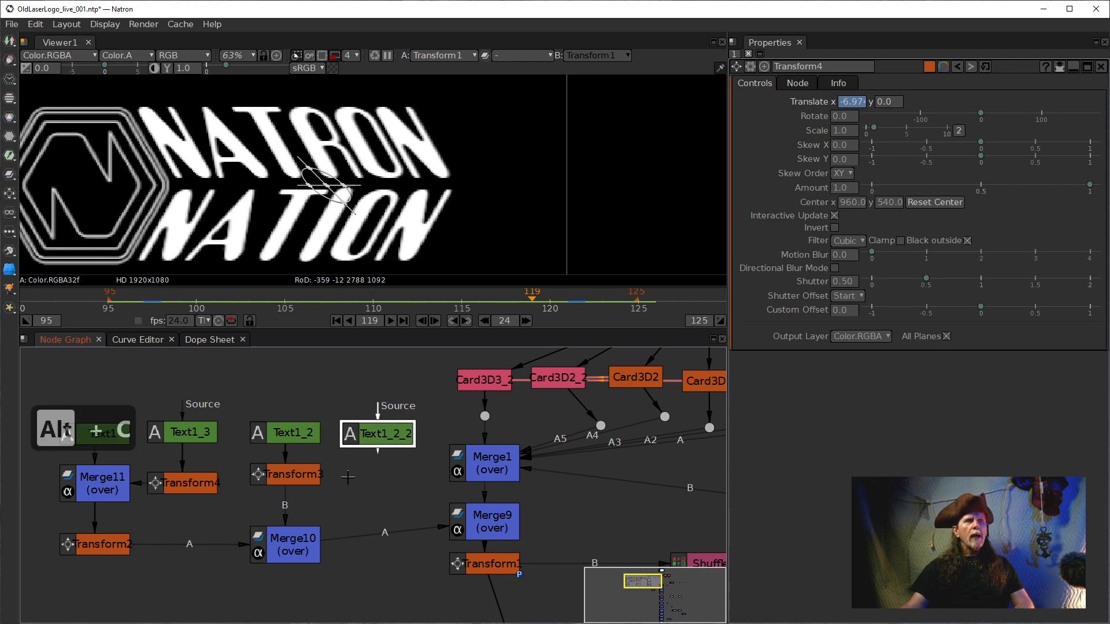
Step: Lower Merge10, Transform2 and Transform3 in the node graph to make room below Text1_2
drag(300, 483, 296, 481)
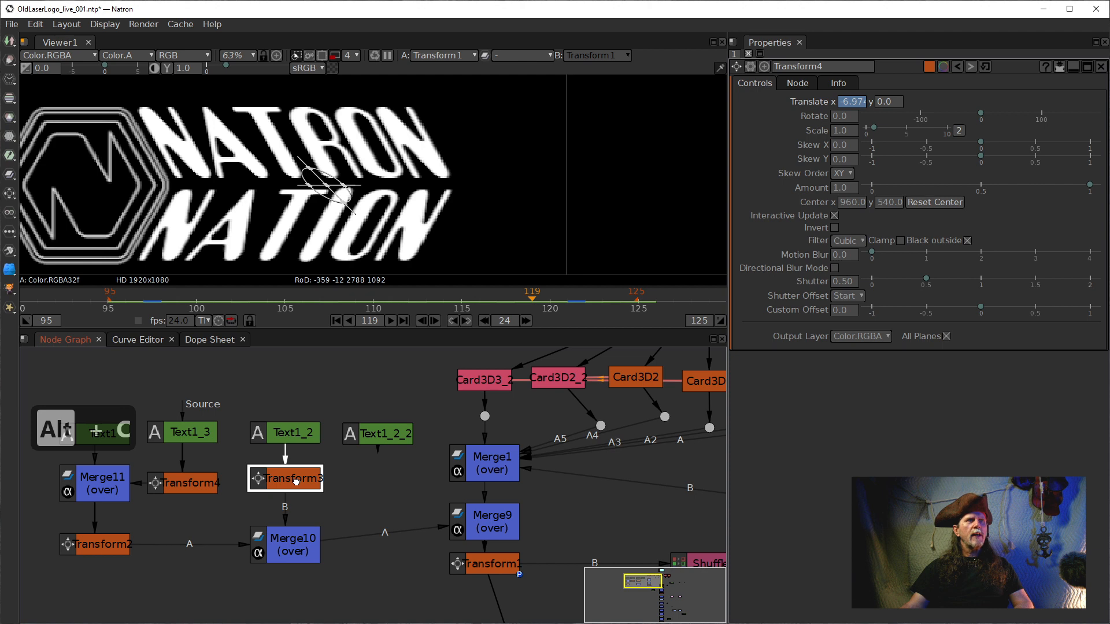
drag(282, 554, 194, 558)
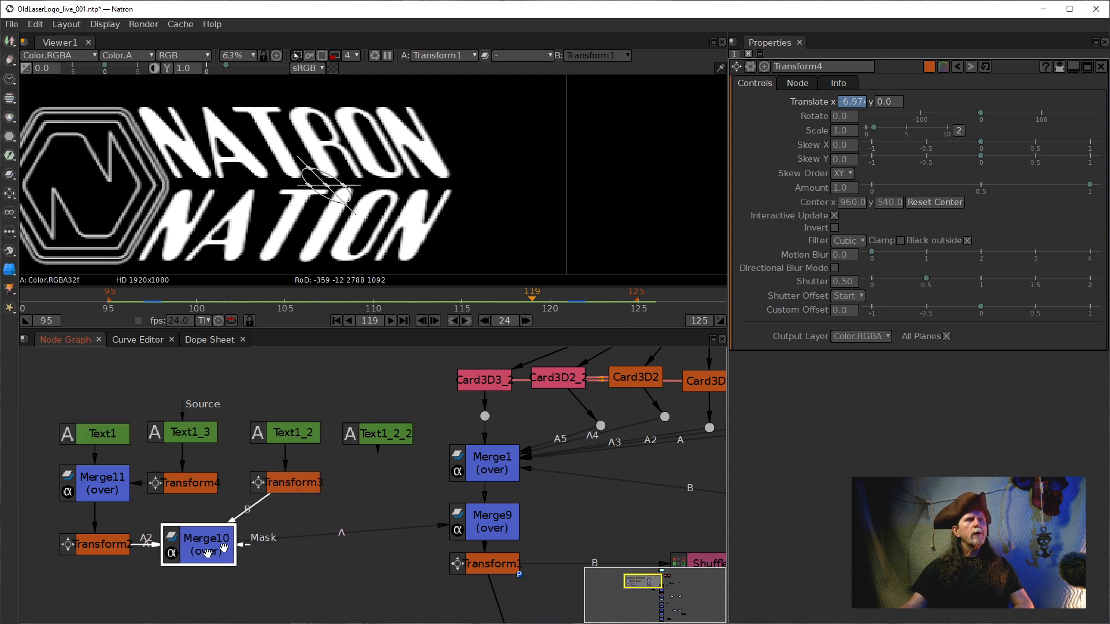
drag(266, 468, 320, 492)
drag(55, 366, 477, 616)
drag(450, 456, 369, 382)
mouse_move(174, 491)
mouse_down()
mouse_move(196, 521)
mouse_move(195, 481)
mouse_move(175, 484)
mouse_up()
drag(320, 481, 403, 480)
click(349, 569)
drag(255, 498, 258, 566)
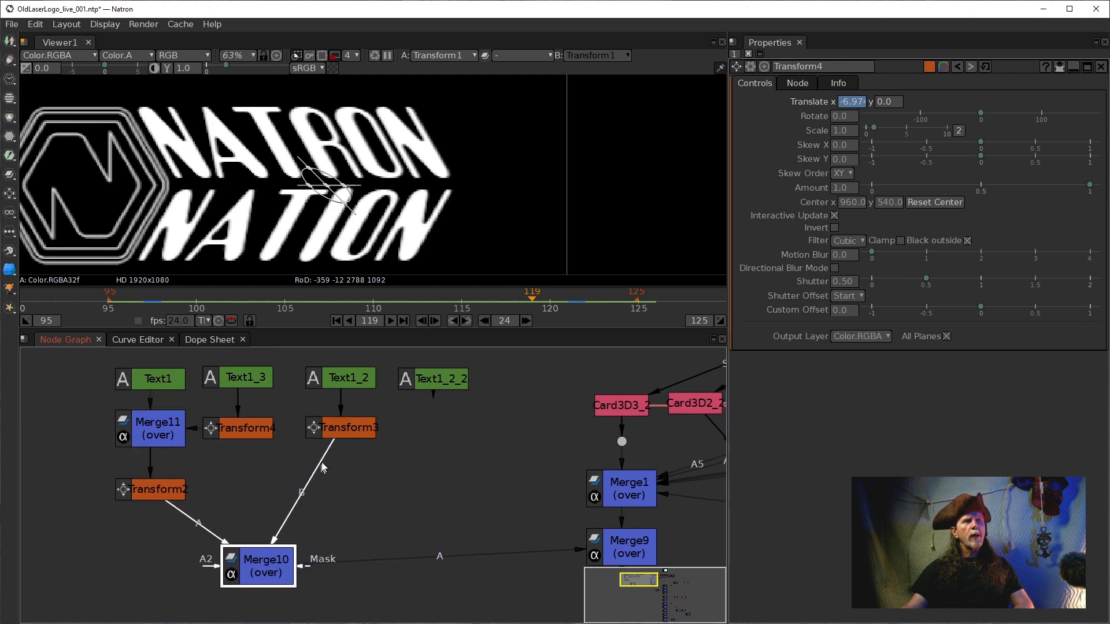
drag(345, 428, 343, 505)
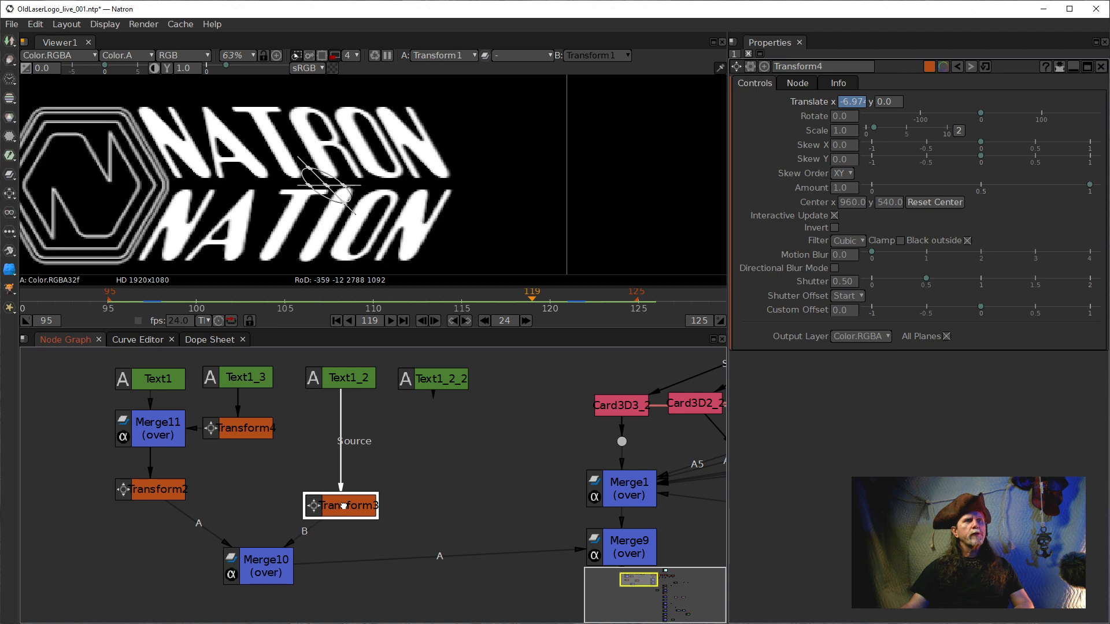
drag(135, 495, 137, 516)
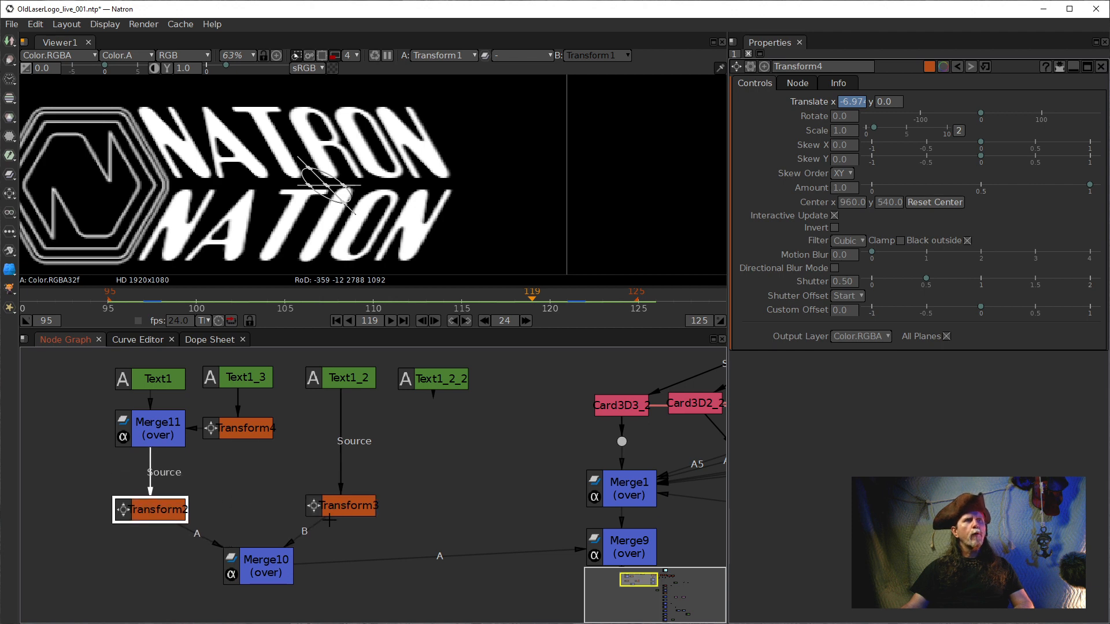
drag(350, 508, 355, 527)
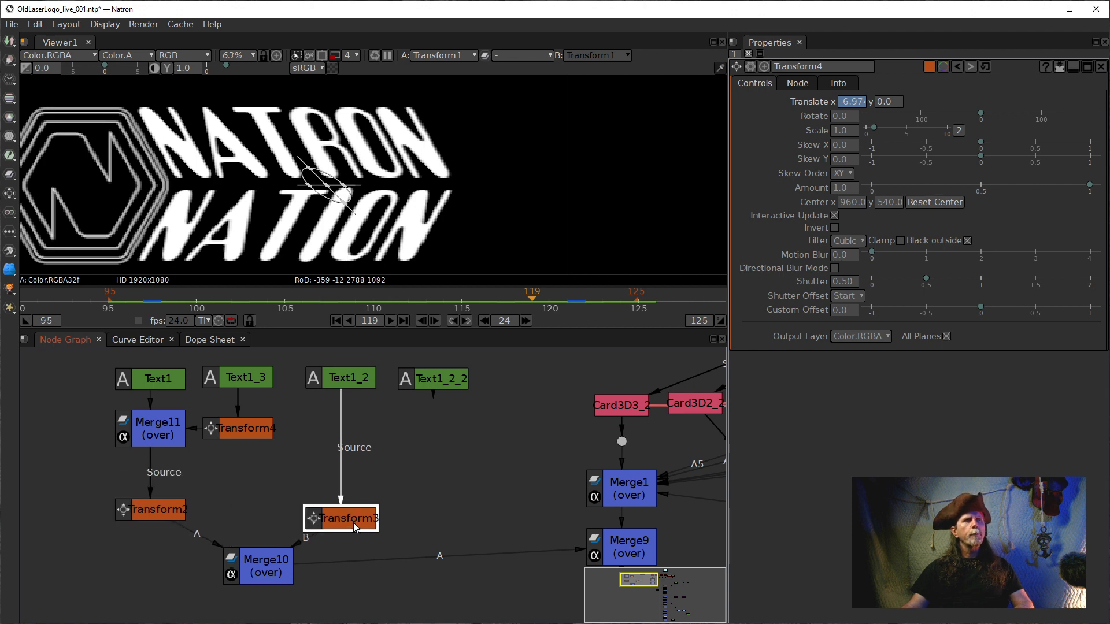
Step: Insert a Merge node between Text1_2 and Transform3 and connect its A input to Text1_2_2
click(350, 381)
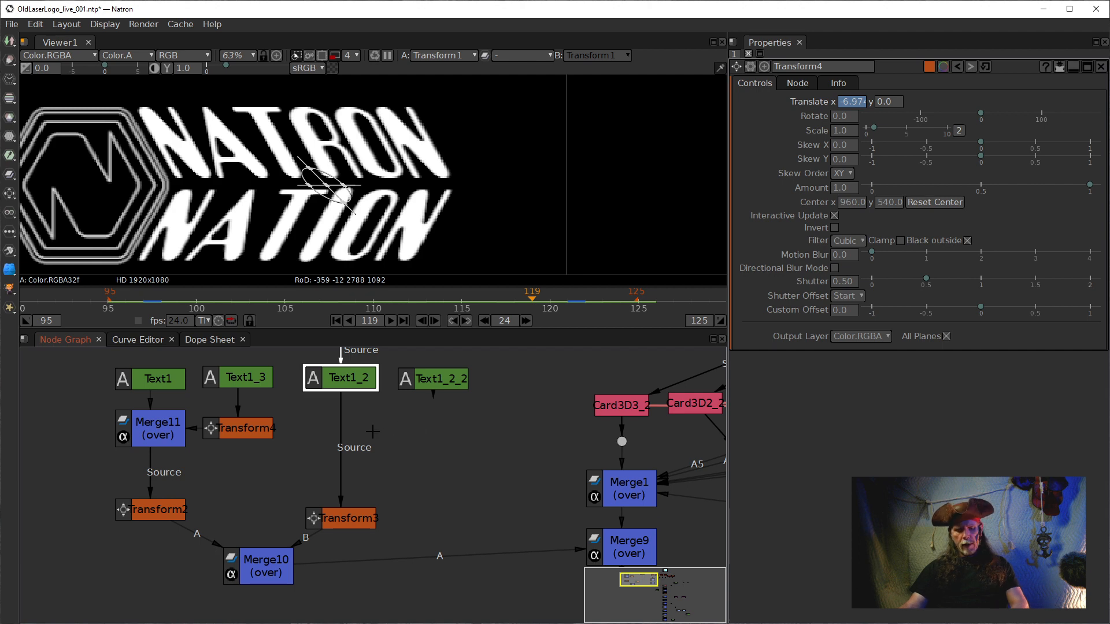
key(m)
drag(358, 418, 439, 384)
click(453, 380)
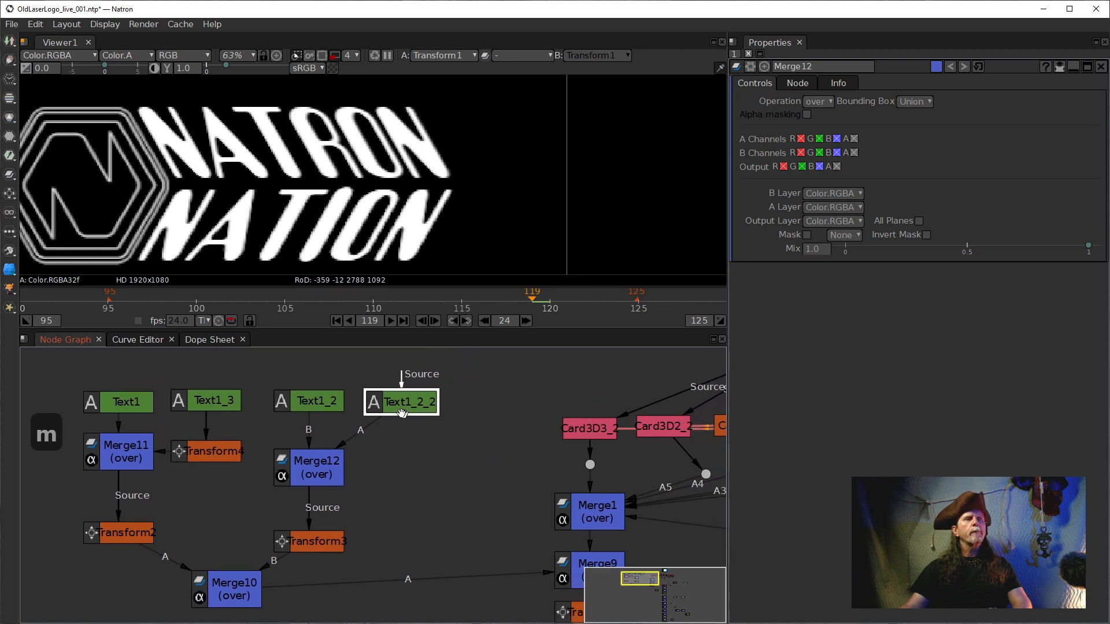
Step: Tidy the node graph by moving Merge10, Transform3 and Transform2 slightly upward
drag(219, 596, 202, 577)
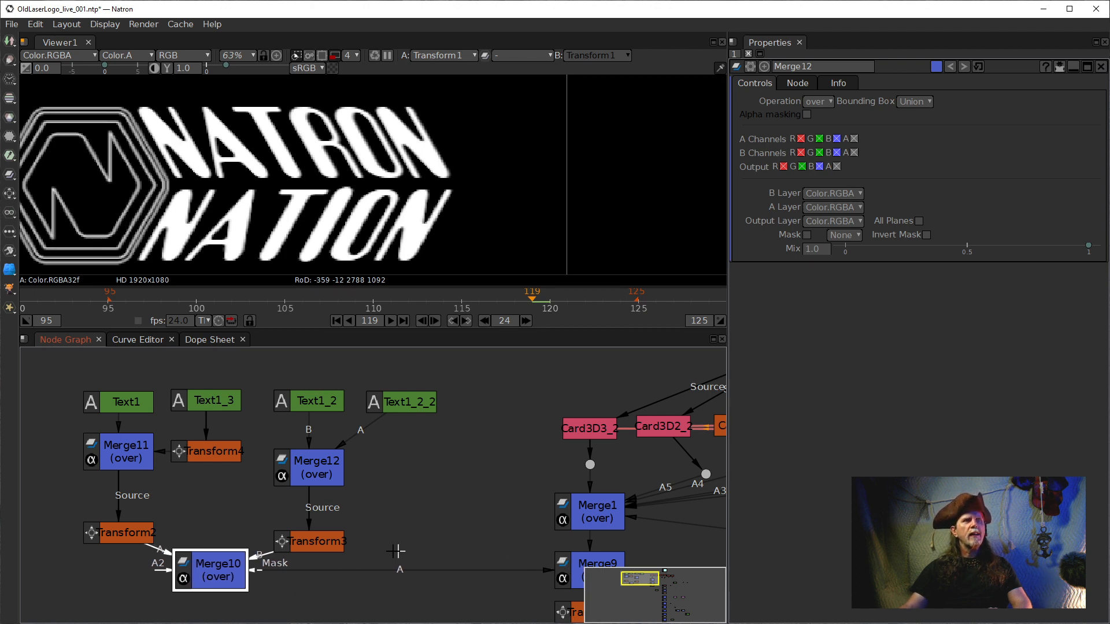
drag(317, 542, 317, 528)
drag(147, 539, 141, 528)
drag(333, 538, 333, 534)
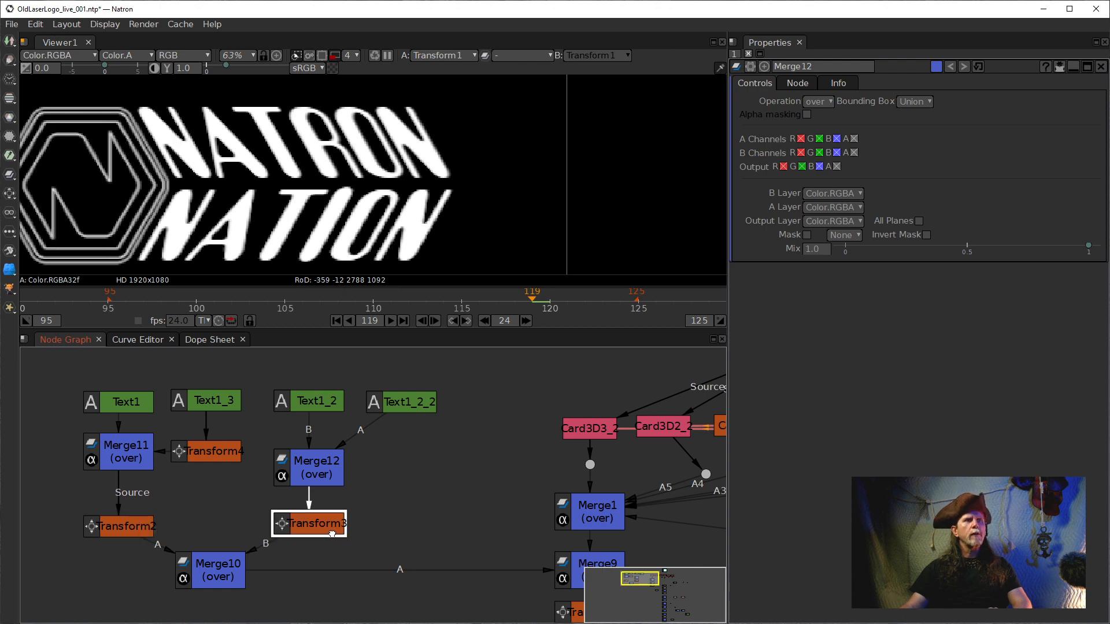
click(385, 487)
Step: Set the operation of the Merge12 node to difference
click(409, 408)
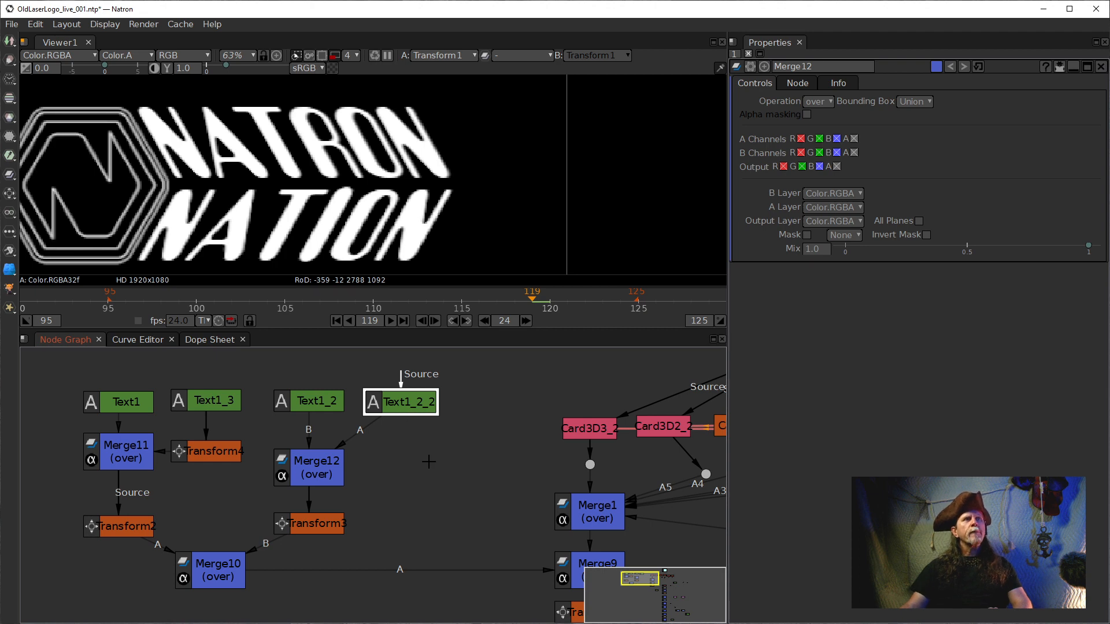
click(326, 471)
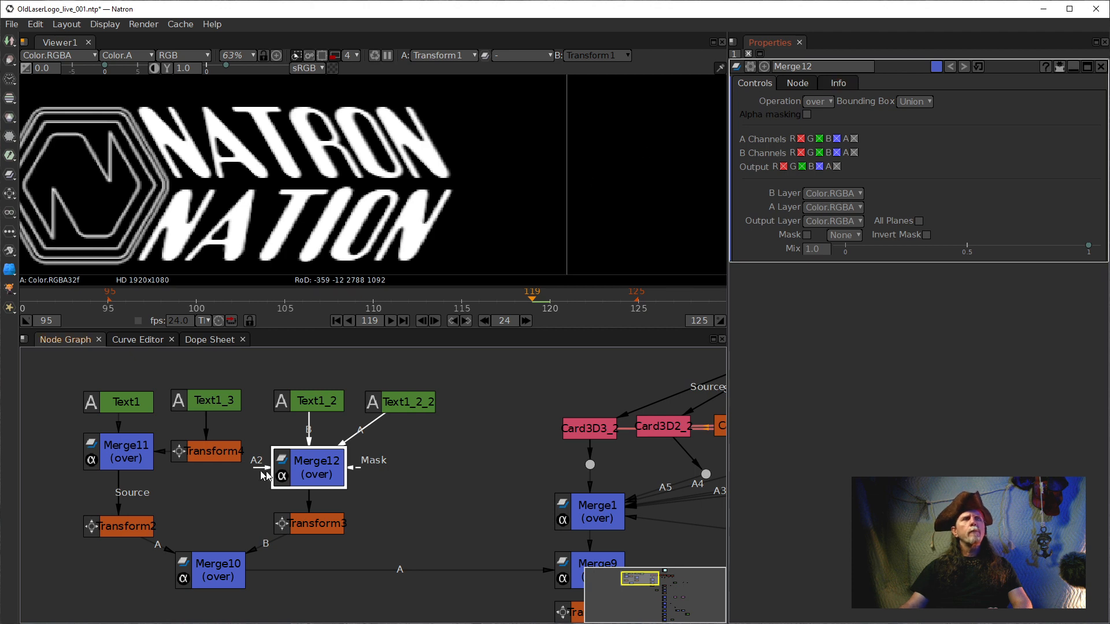
click(817, 101)
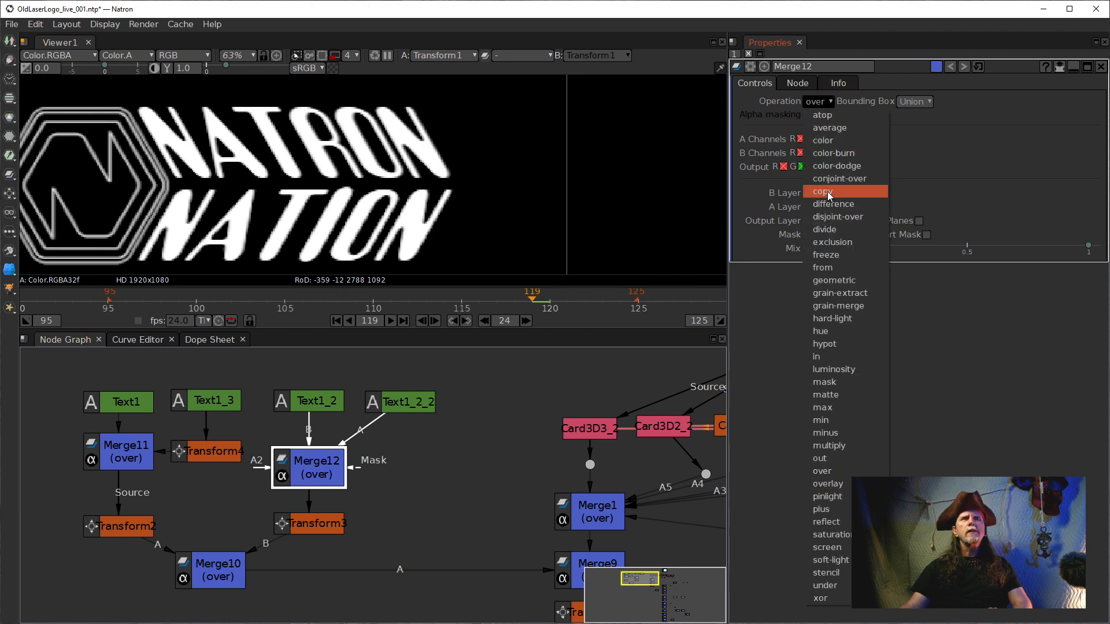
click(856, 204)
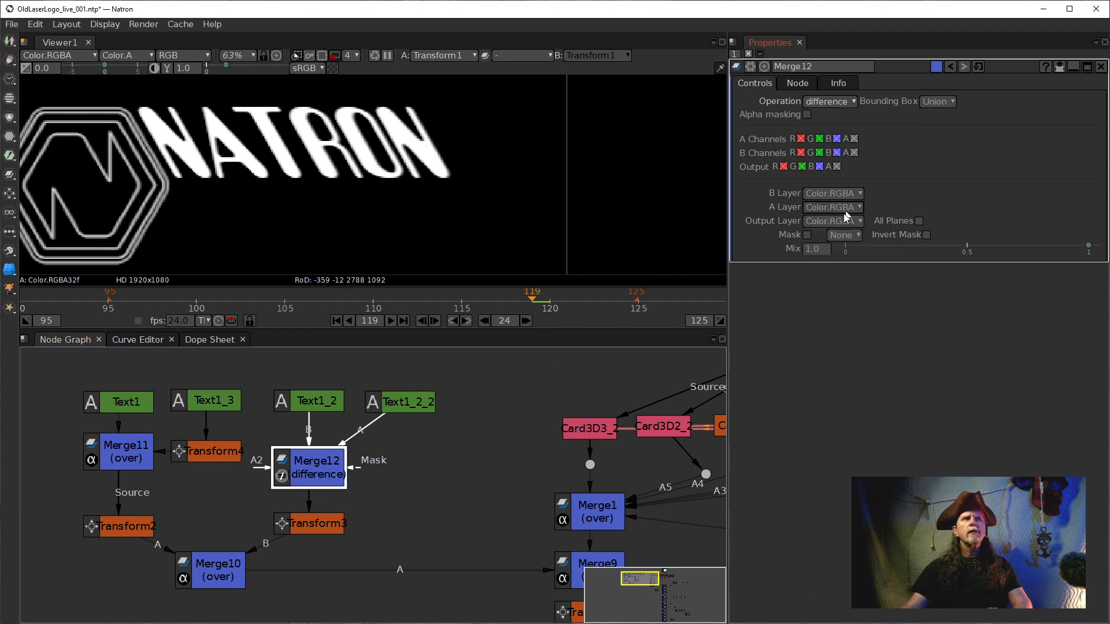
Step: Remove NAT from the text of the Text1_2_2 node so that it reads ION
double_click(399, 407)
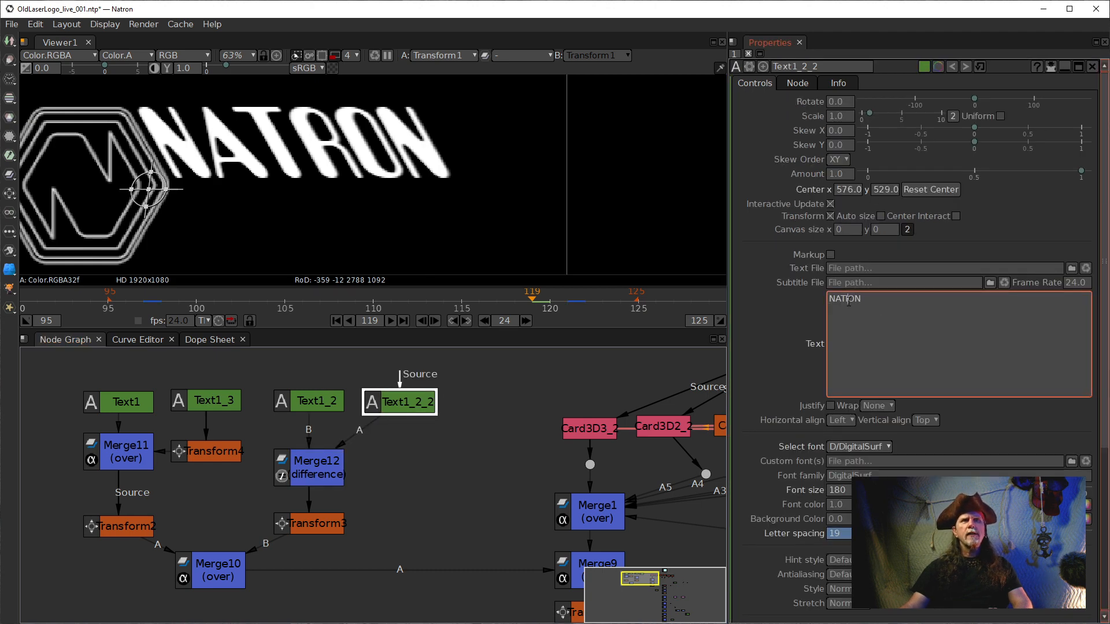
drag(845, 300, 862, 300)
double_click(836, 301)
click(834, 300)
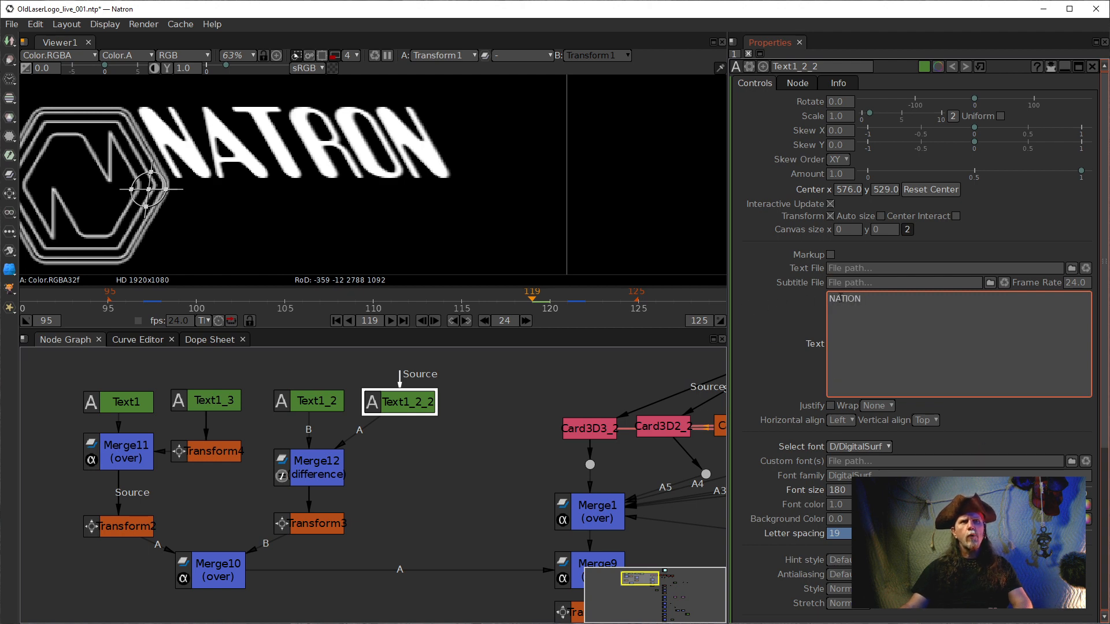
drag(845, 299, 803, 296)
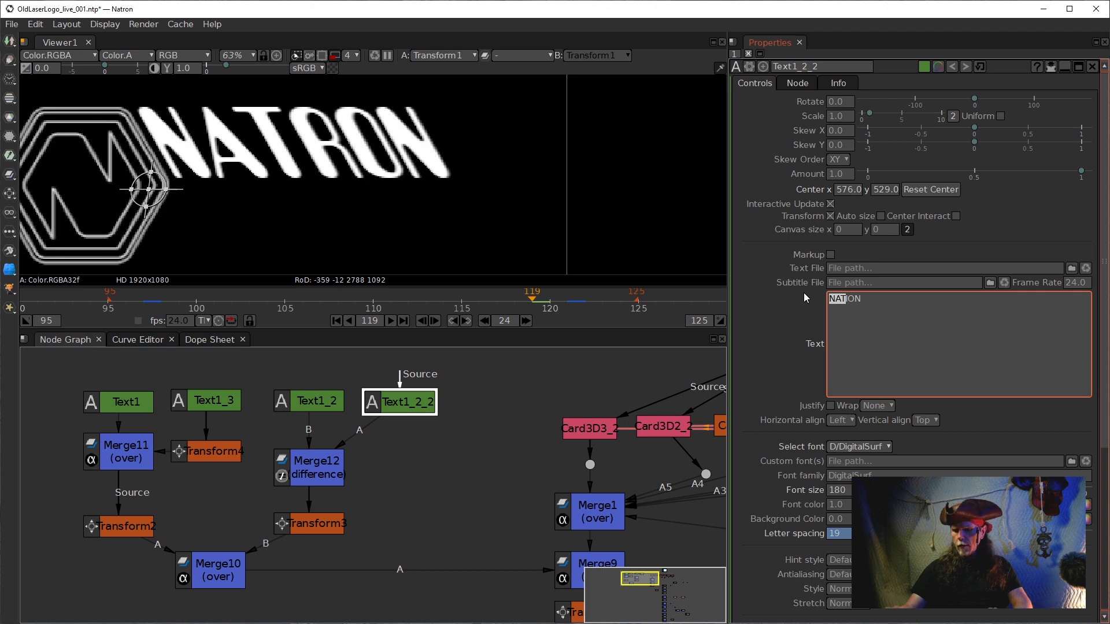
key(Delete)
click(790, 339)
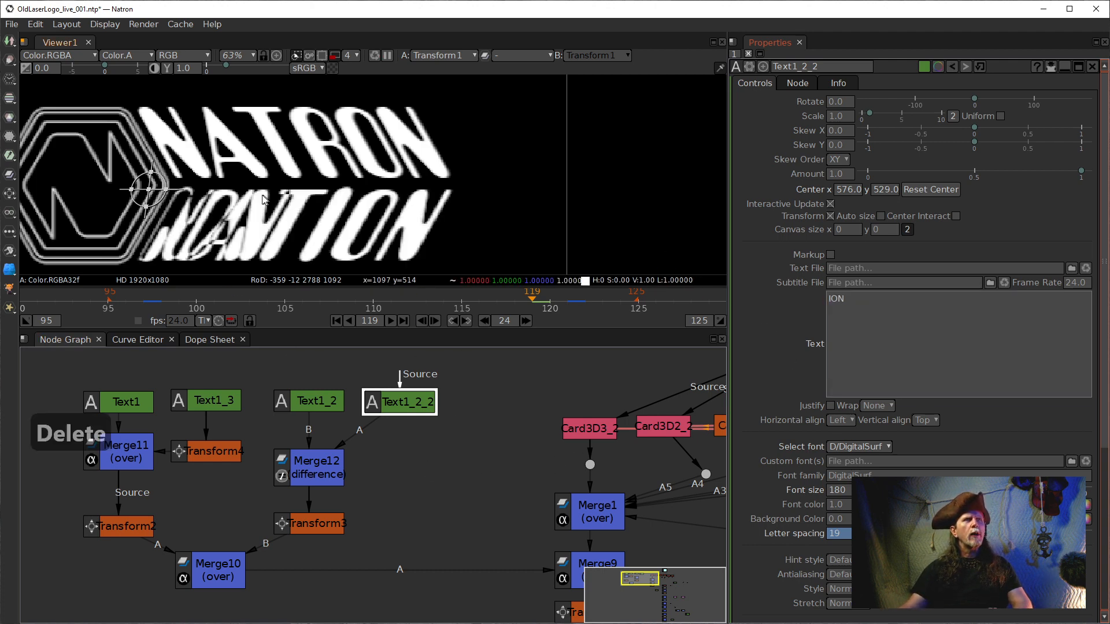
Step: Enable Center Interact for Text1_2_2 and set its center to x 1174 and y 405
click(957, 217)
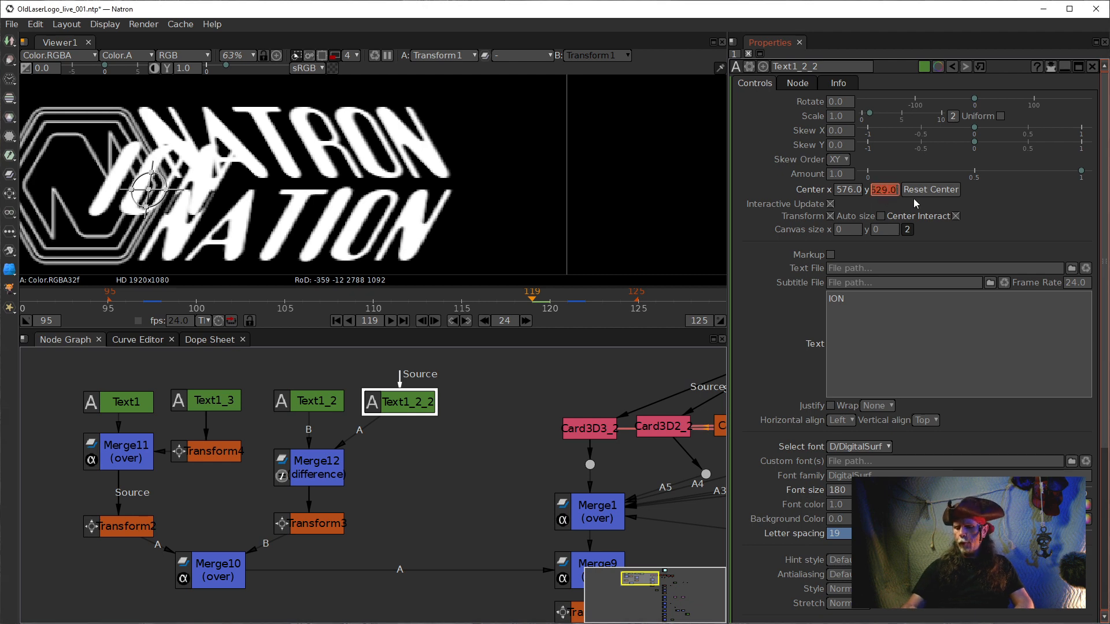
text(405)
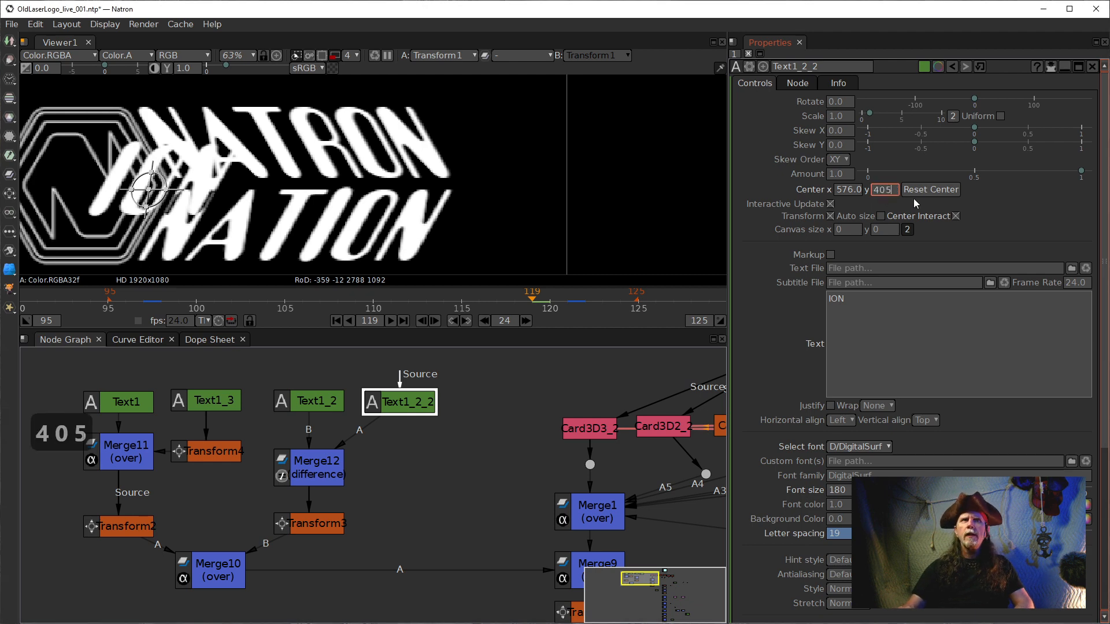
key(Return)
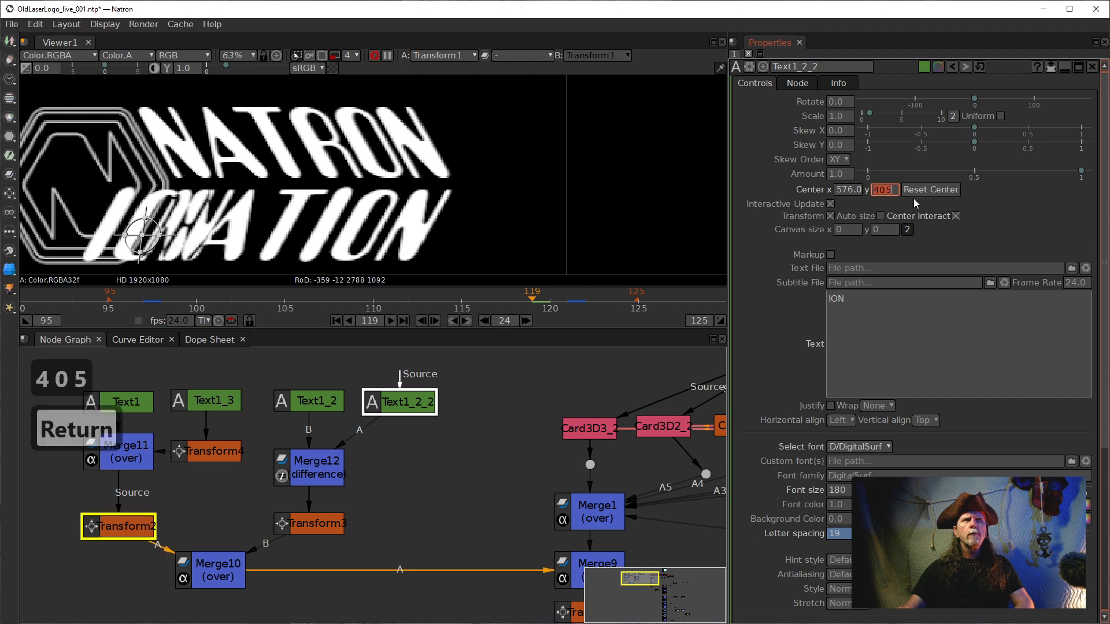
click(848, 192)
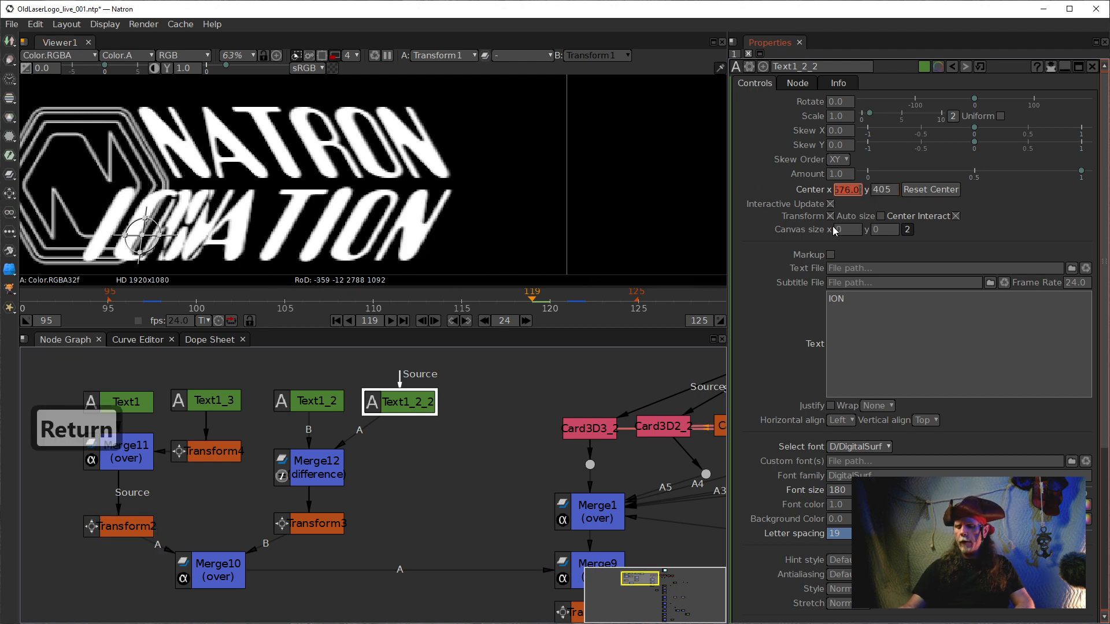
text(117)
text(4)
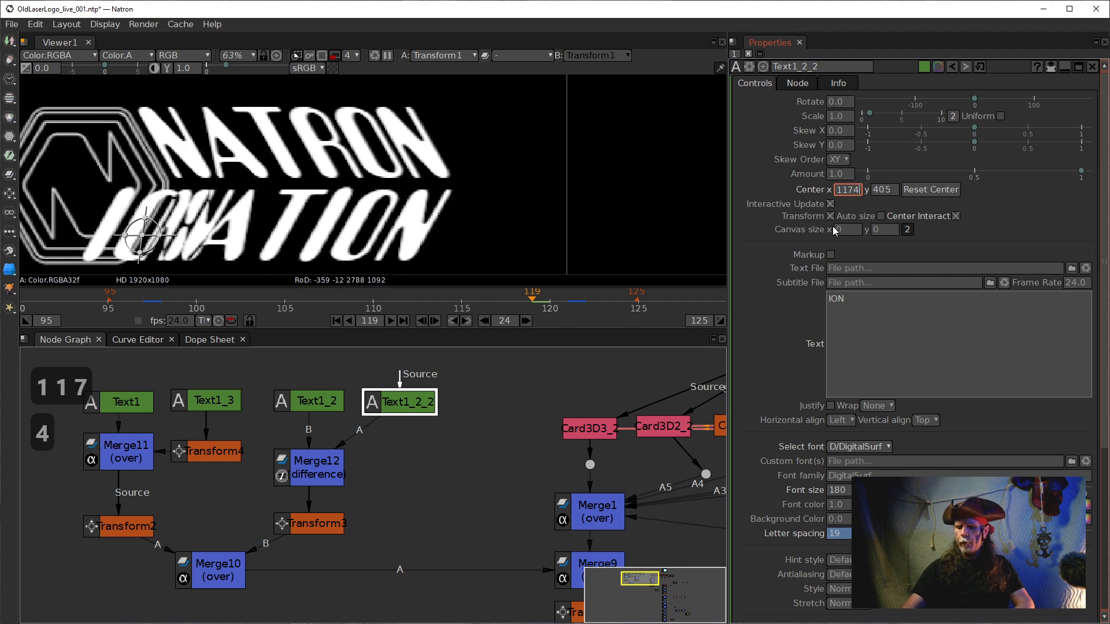
key(Return)
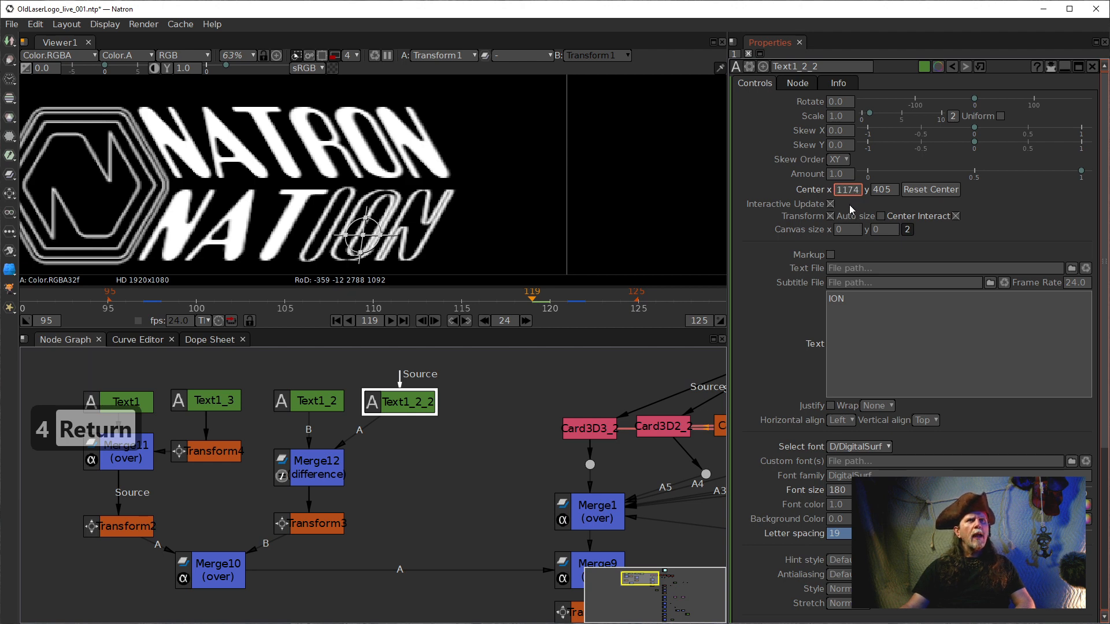
Step: At frame 121 with full-resolution viewing, add a Transform node after Text1_2_2 and set a key on its Translate x
click(466, 321)
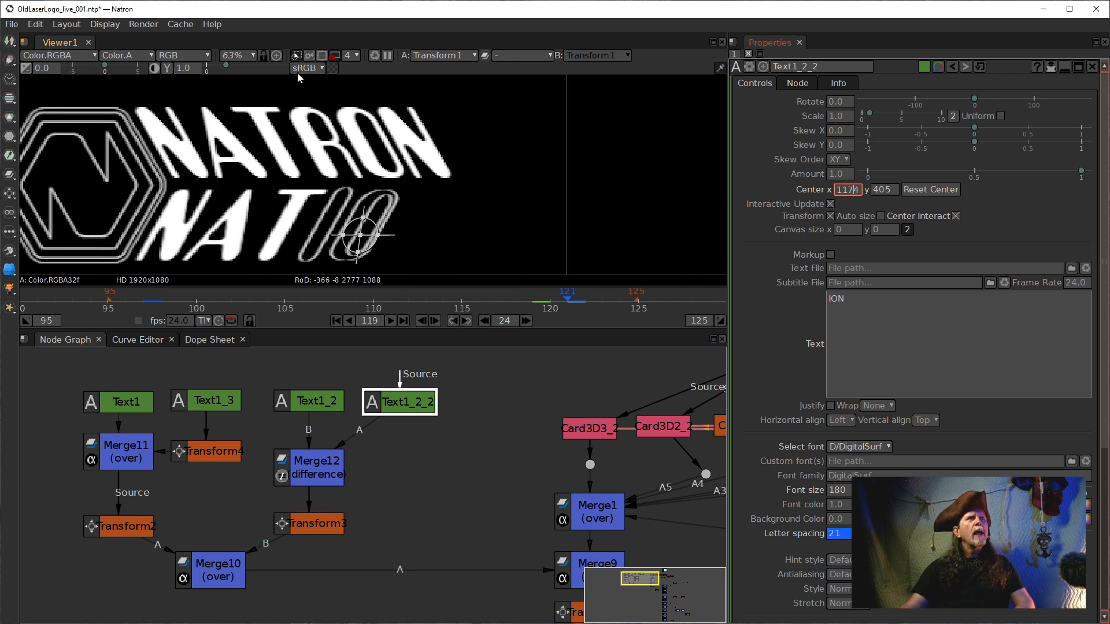
click(335, 56)
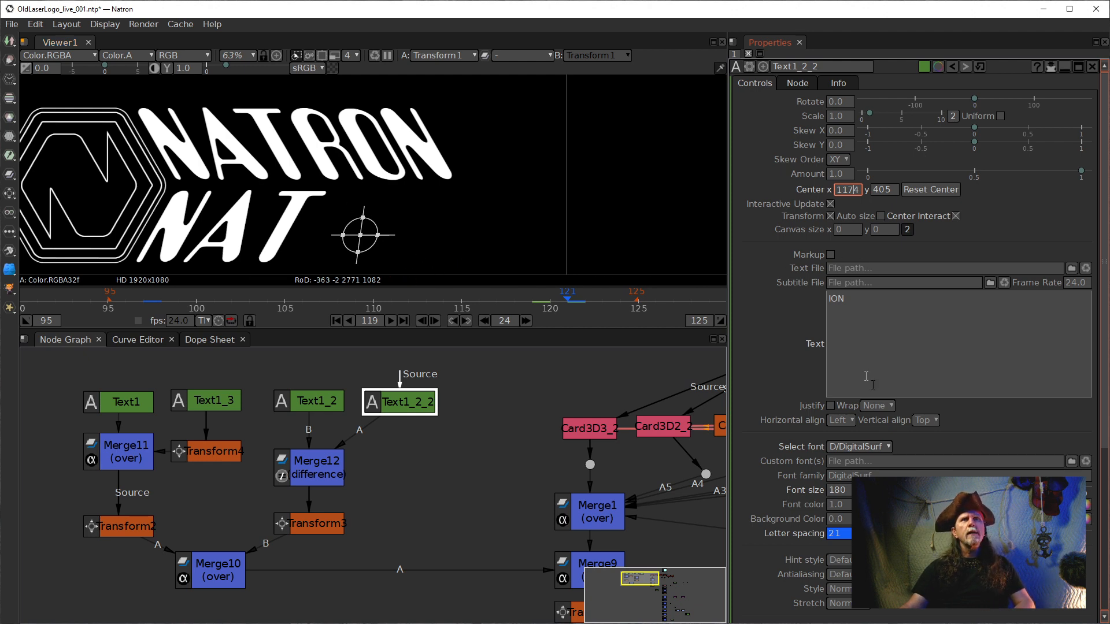
click(391, 405)
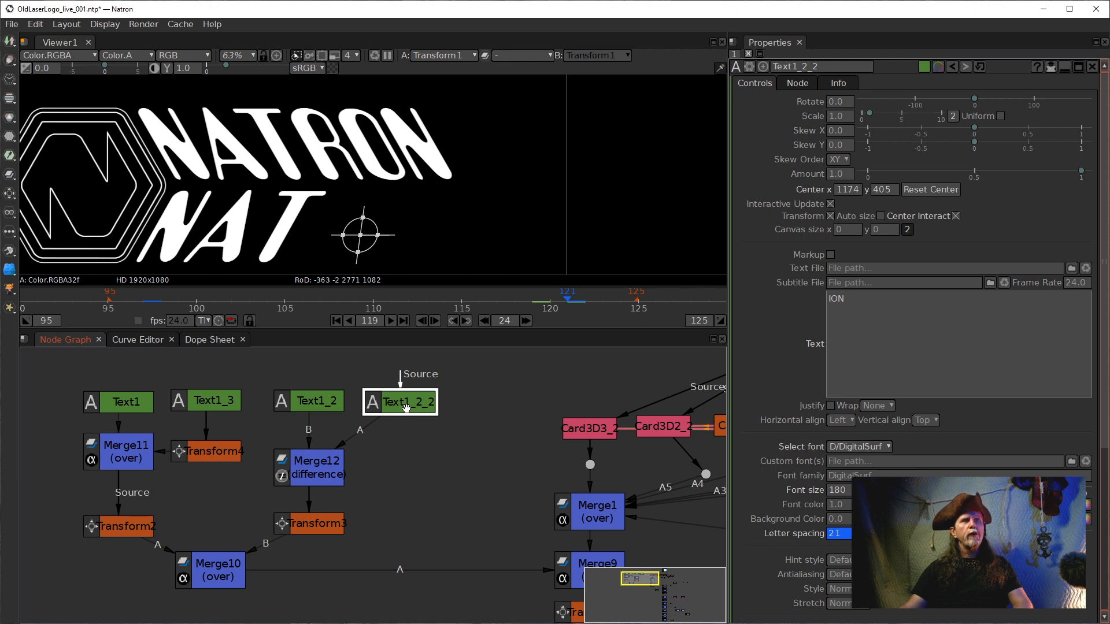
key(t)
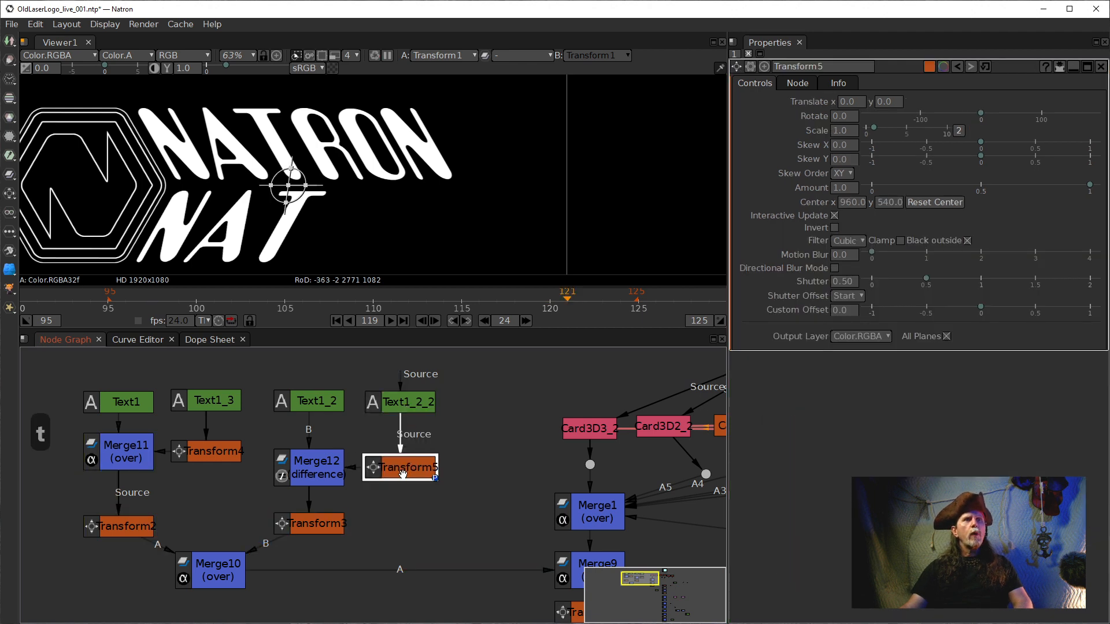
right_click(846, 105)
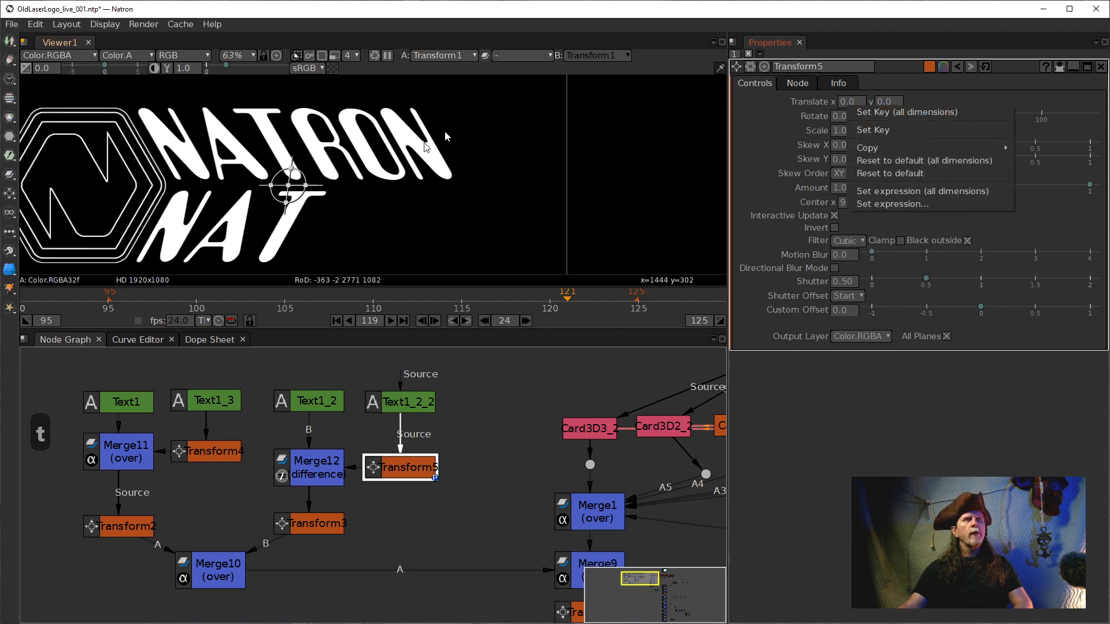
click(939, 133)
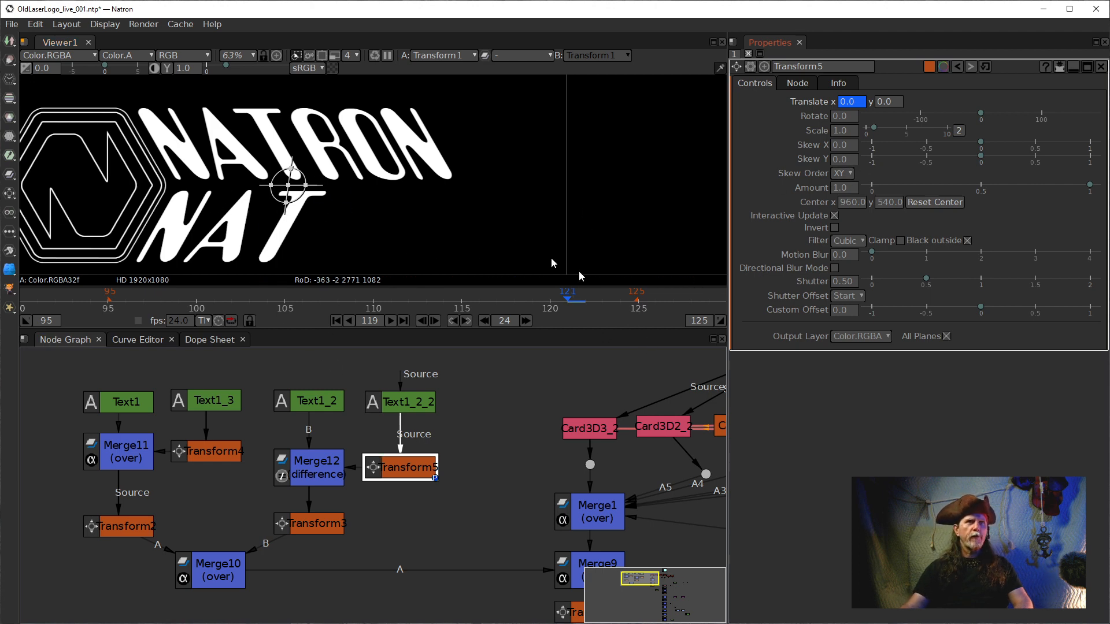
Step: At frame 97, set the Translate x of Transform5 to -514 to bring ION over the letters beside the emblem
click(484, 321)
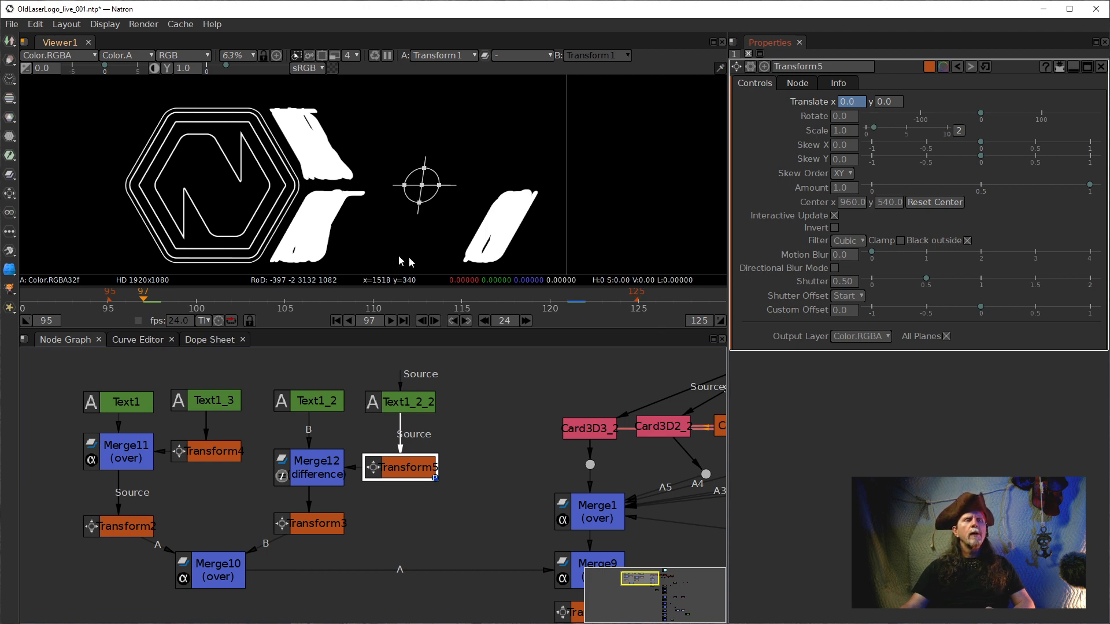
scroll(338, 225, up, 3)
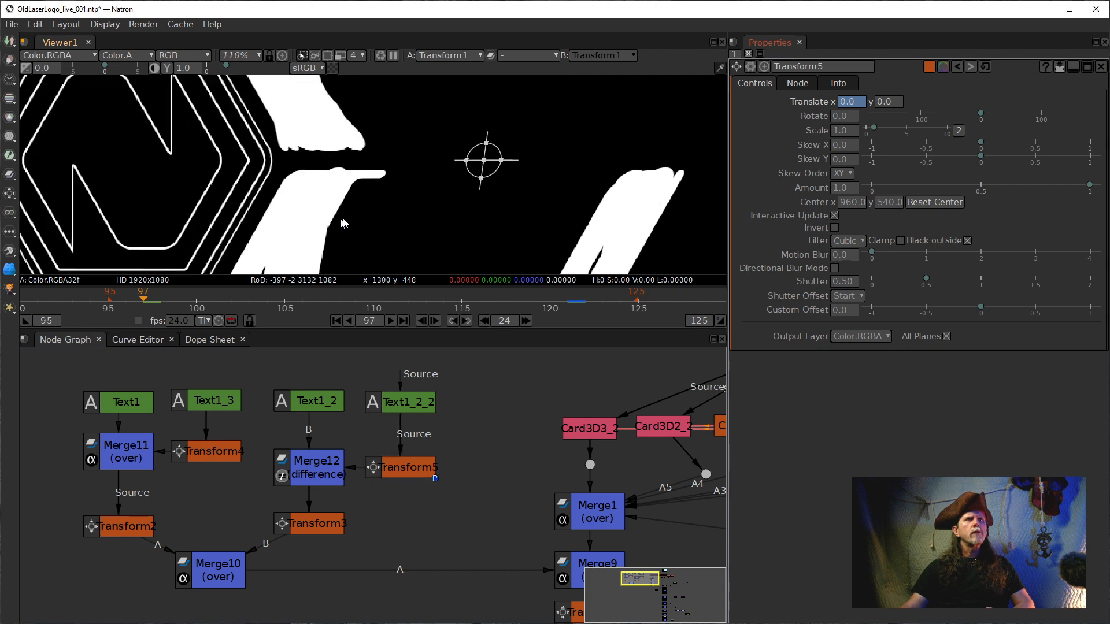
scroll(432, 227, up, 3)
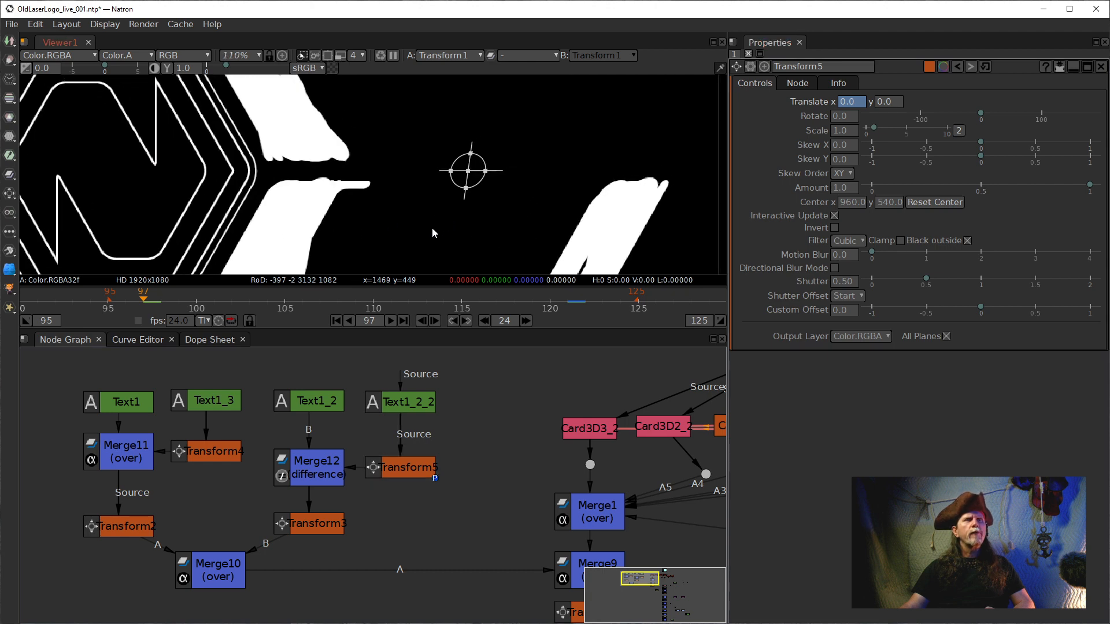
click(242, 55)
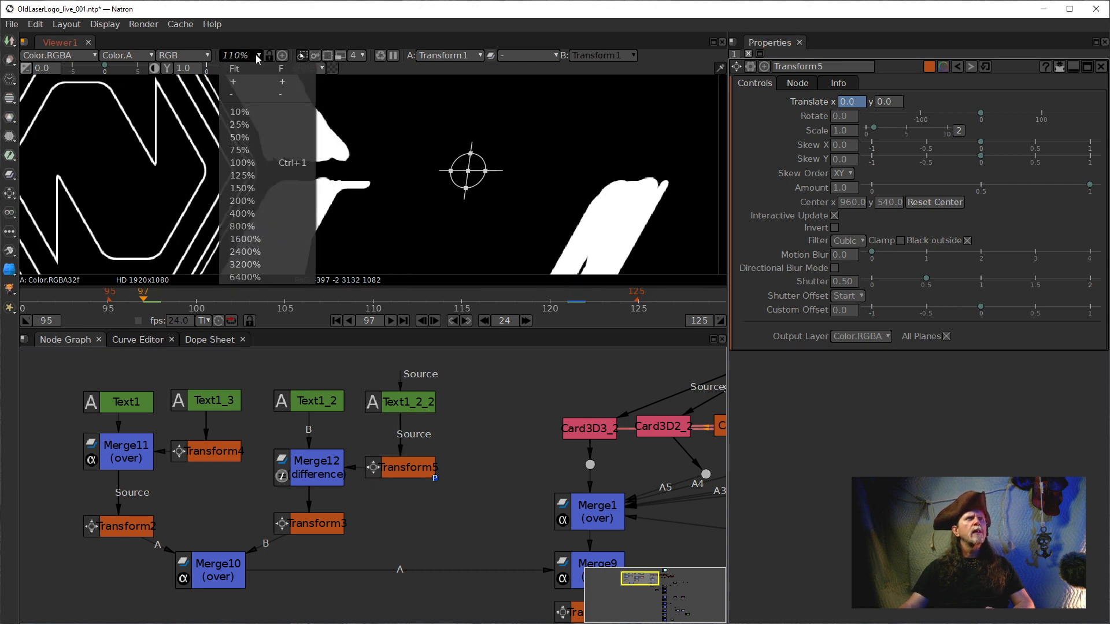
click(240, 201)
drag(373, 223, 463, 213)
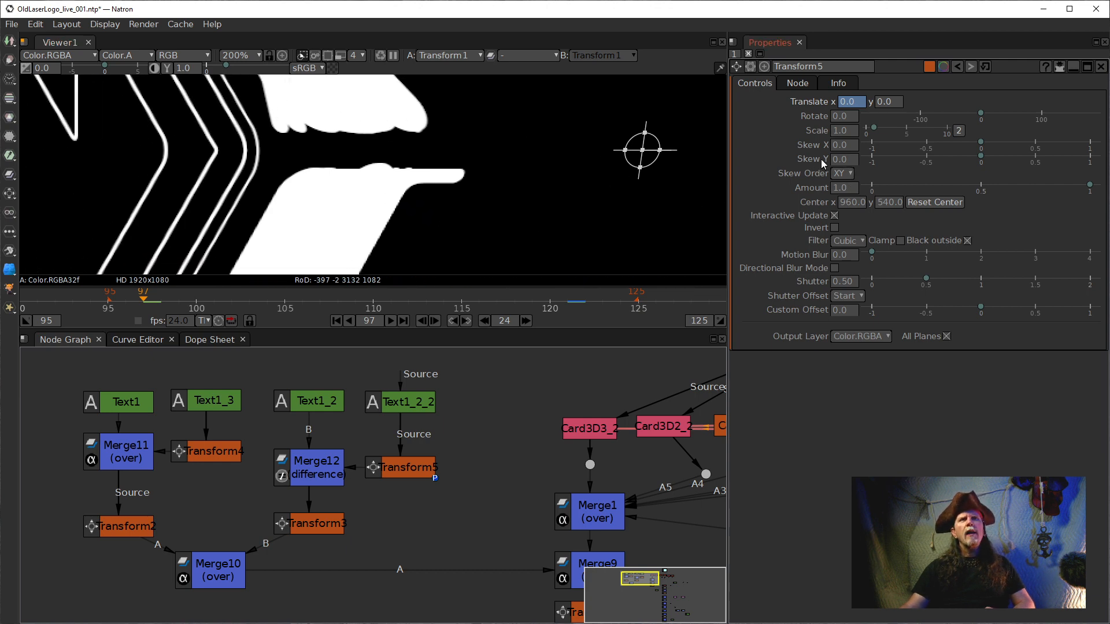
click(845, 104)
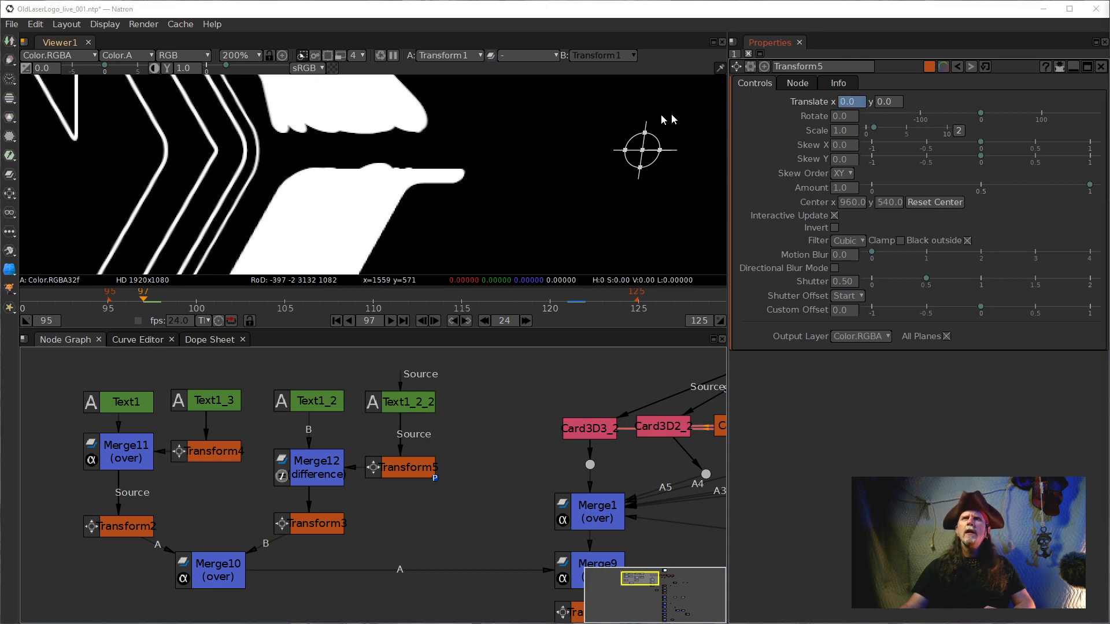
click(847, 109)
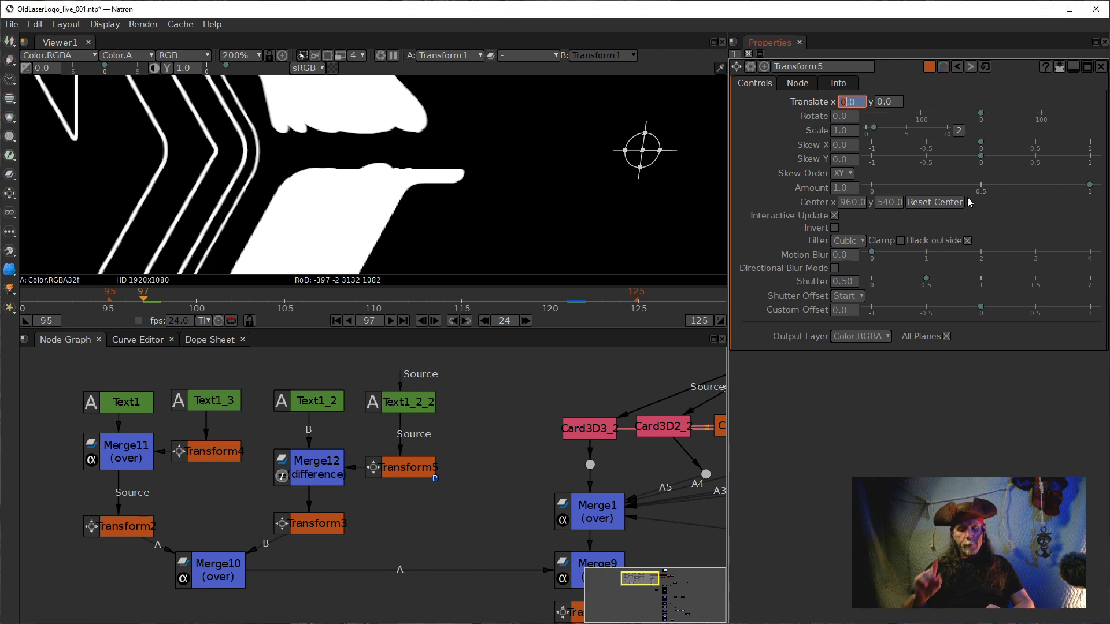
text(-514)
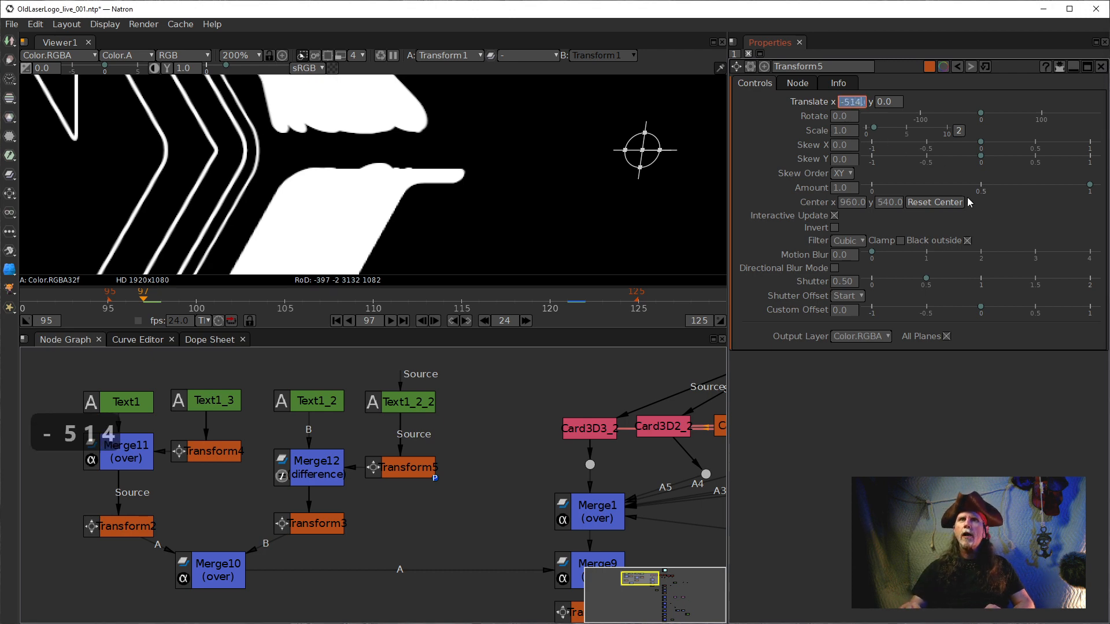
key(Return)
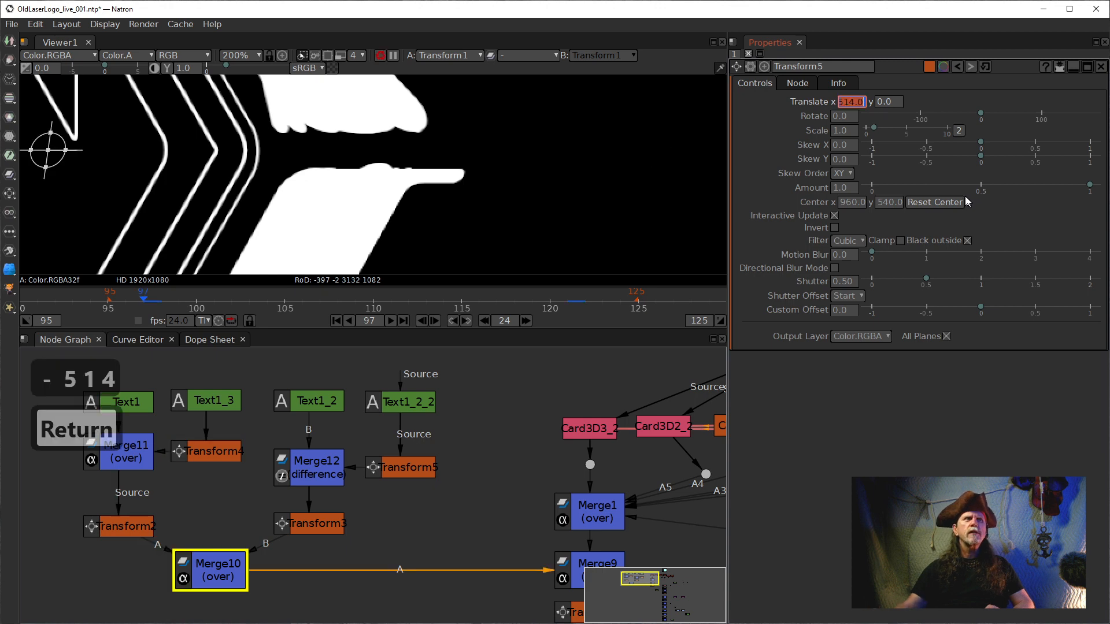
Step: Fine-tune the Translate x of Transform5 to -512 at frame 97 so the overlapping letter edges line up
drag(591, 188, 634, 185)
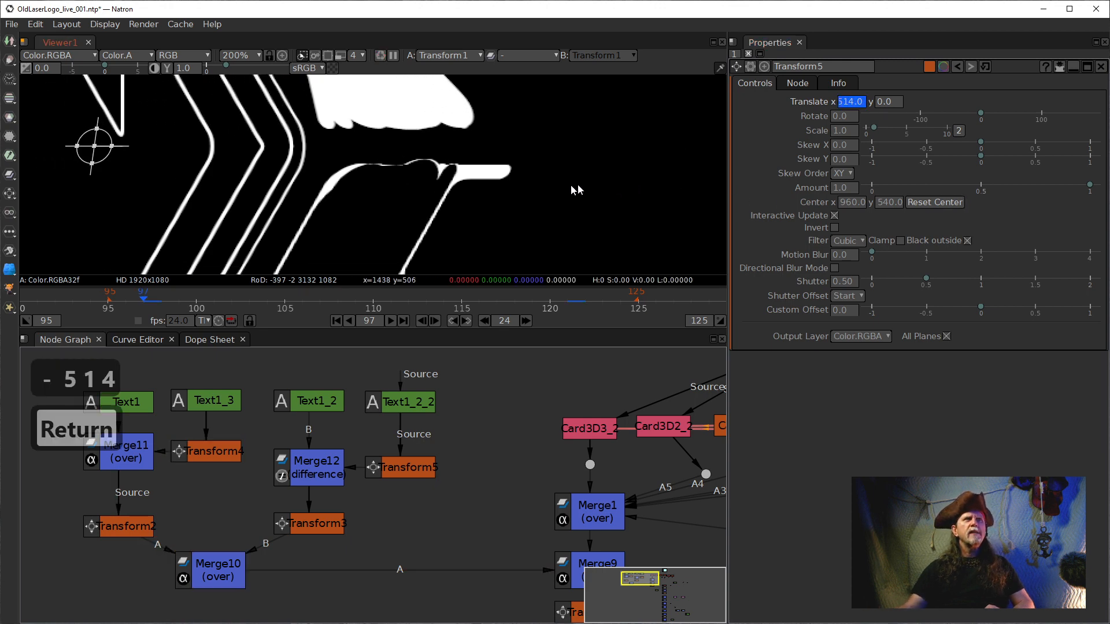
scroll(414, 168, up, 3)
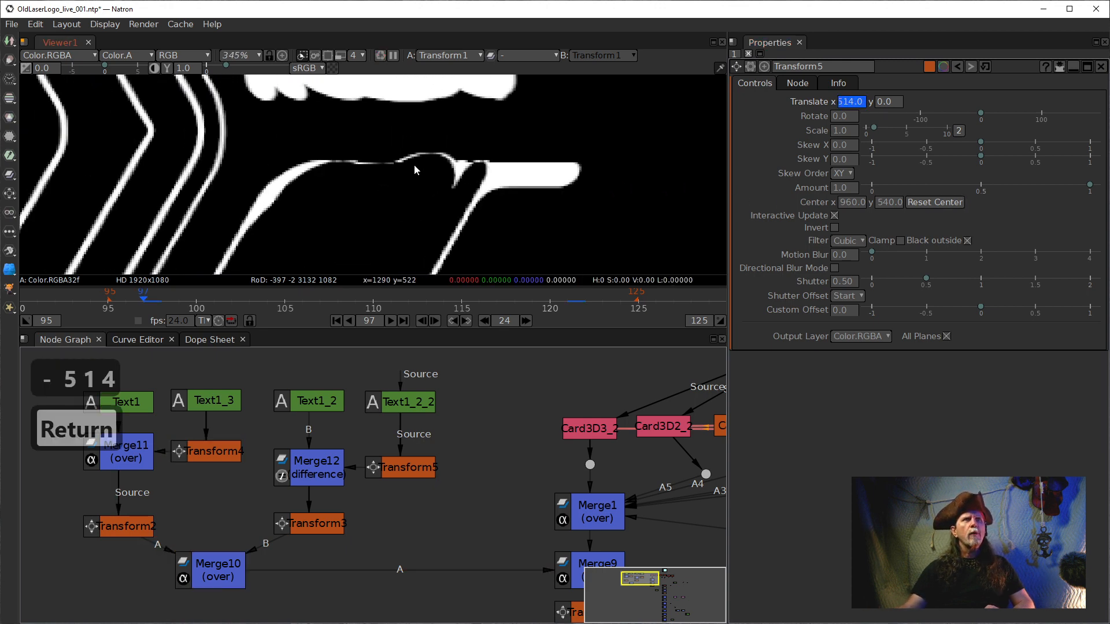
scroll(414, 164, up, 3)
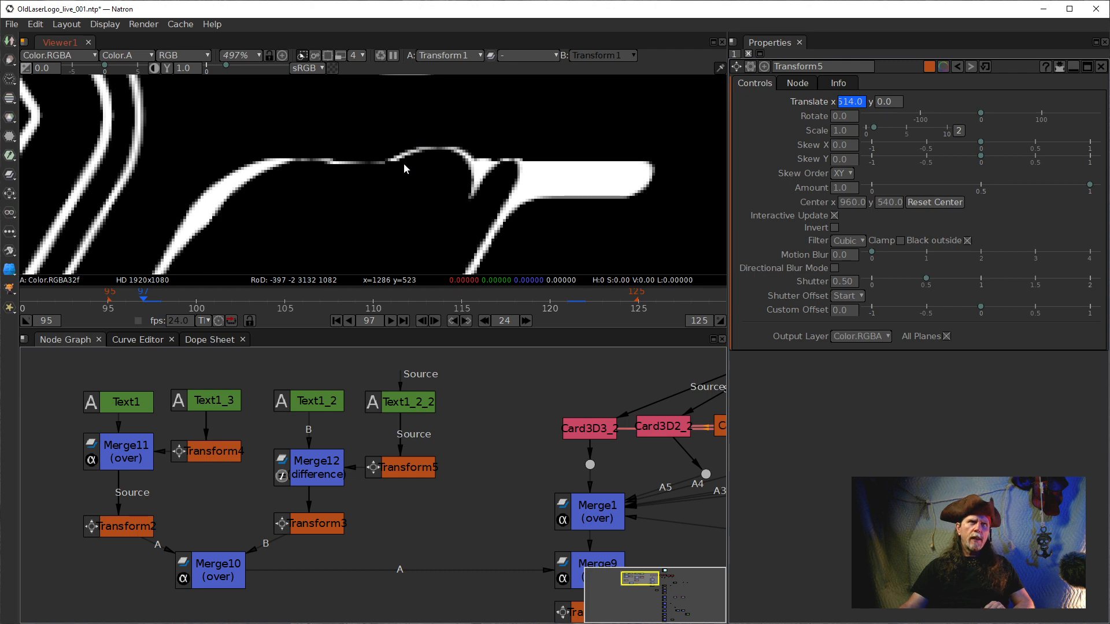
click(851, 103)
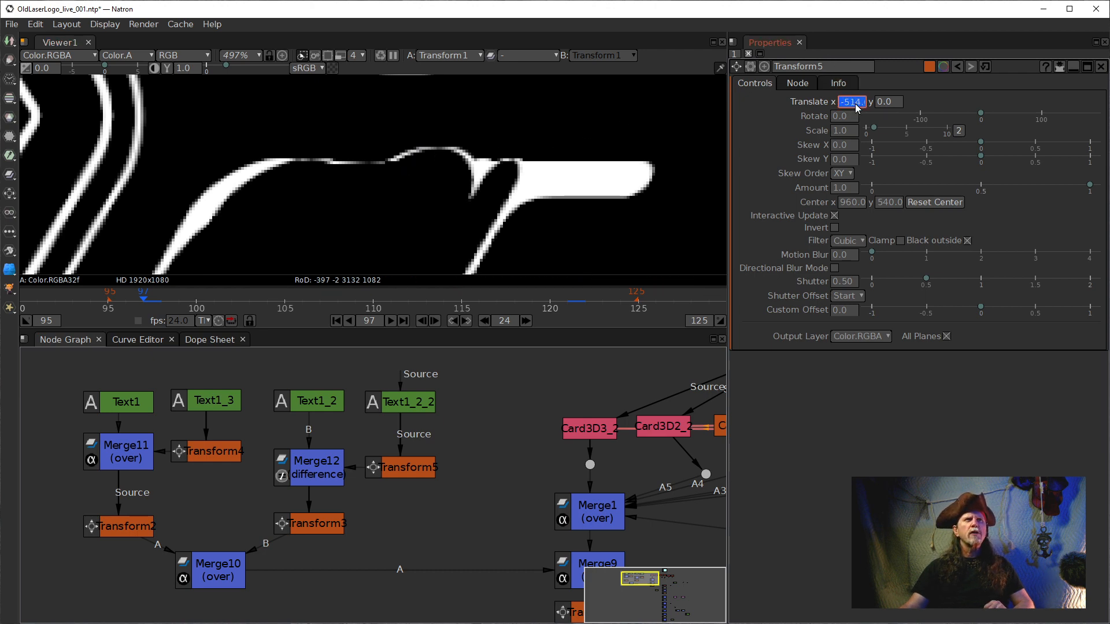
key(Up)
key(Down)
key(Up)
key(Up)
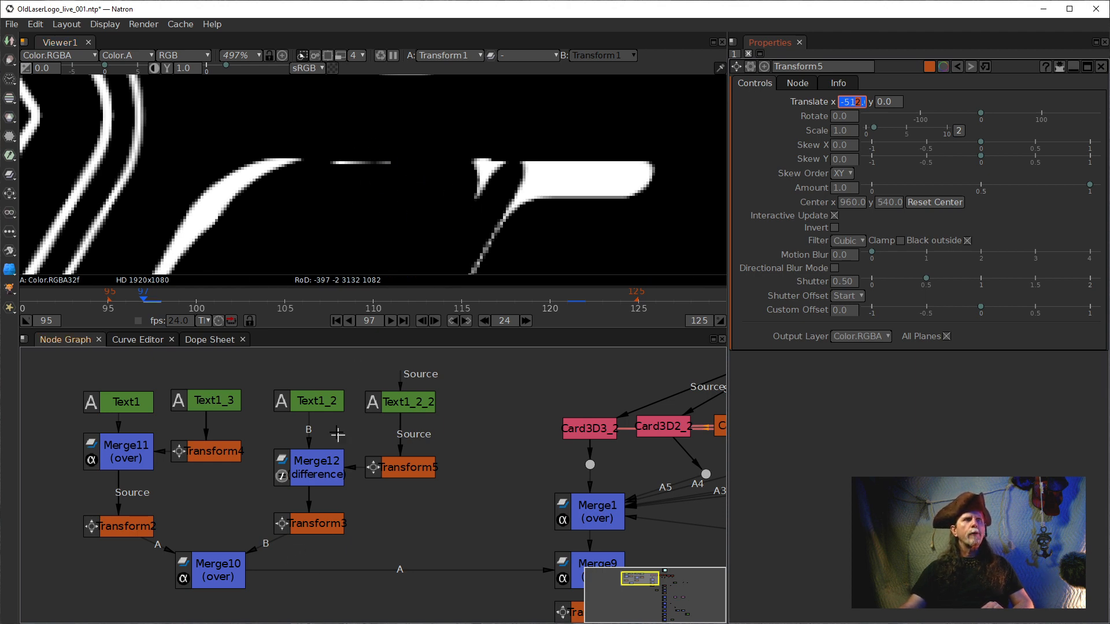
Step: Remove ION from the text of the Text1_2 node so that it reads NAT
double_click(314, 407)
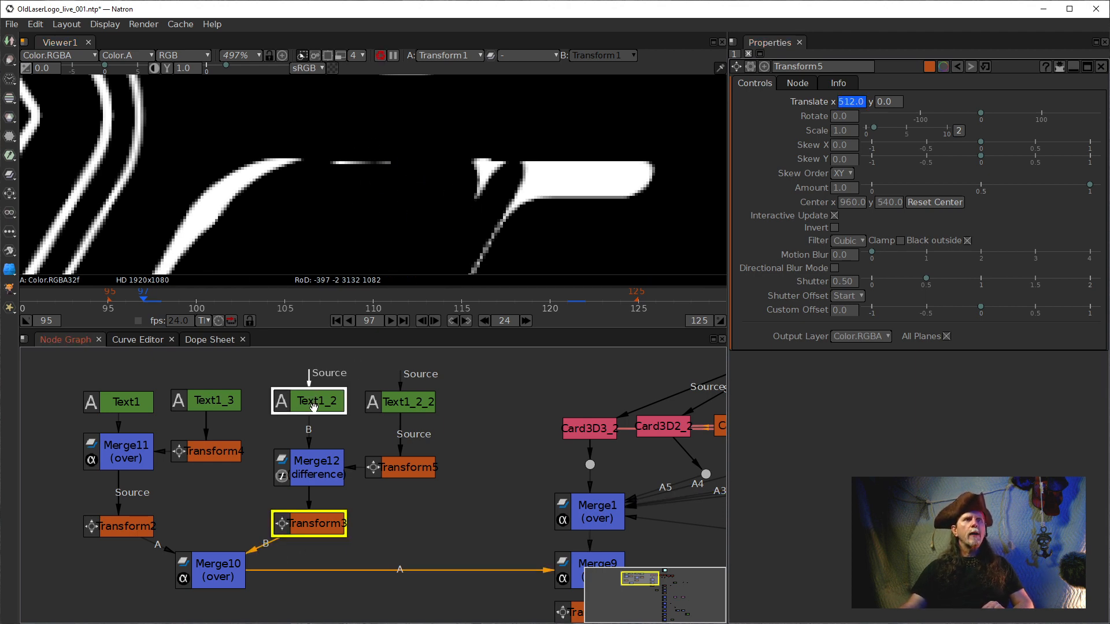
click(873, 312)
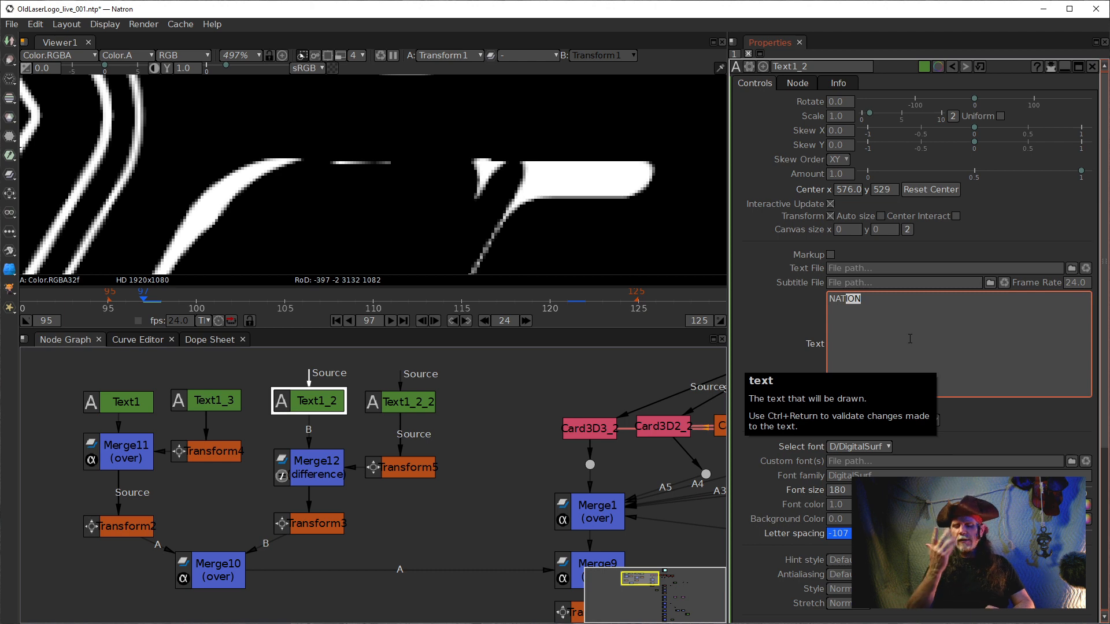
key(Delete)
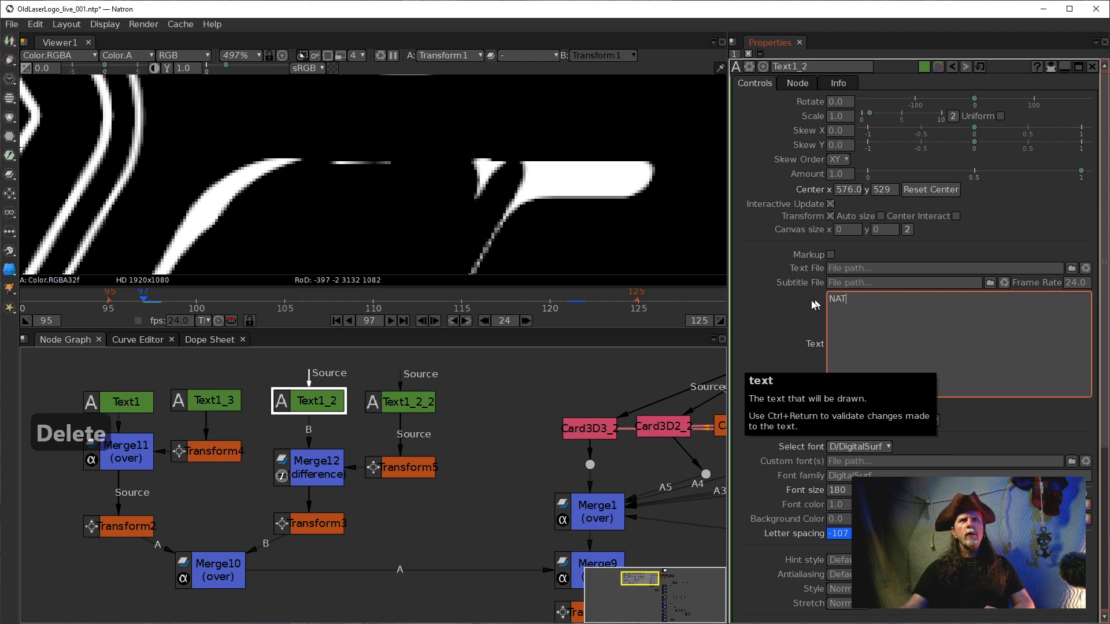
click(636, 364)
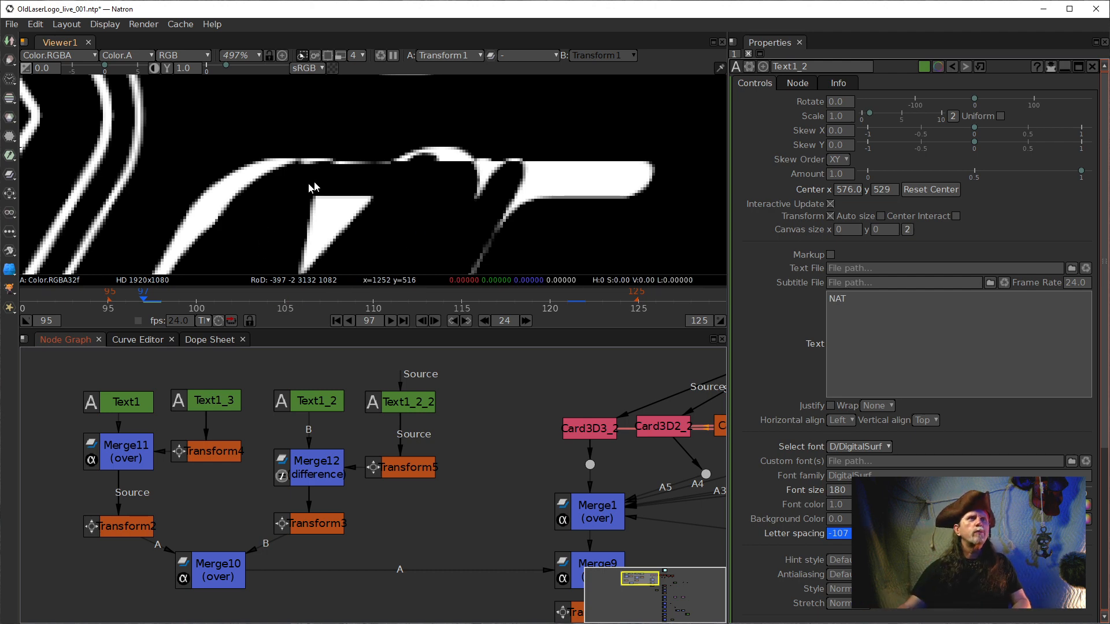
Step: Set the operation of the Merge12 node back to over
double_click(312, 479)
click(834, 104)
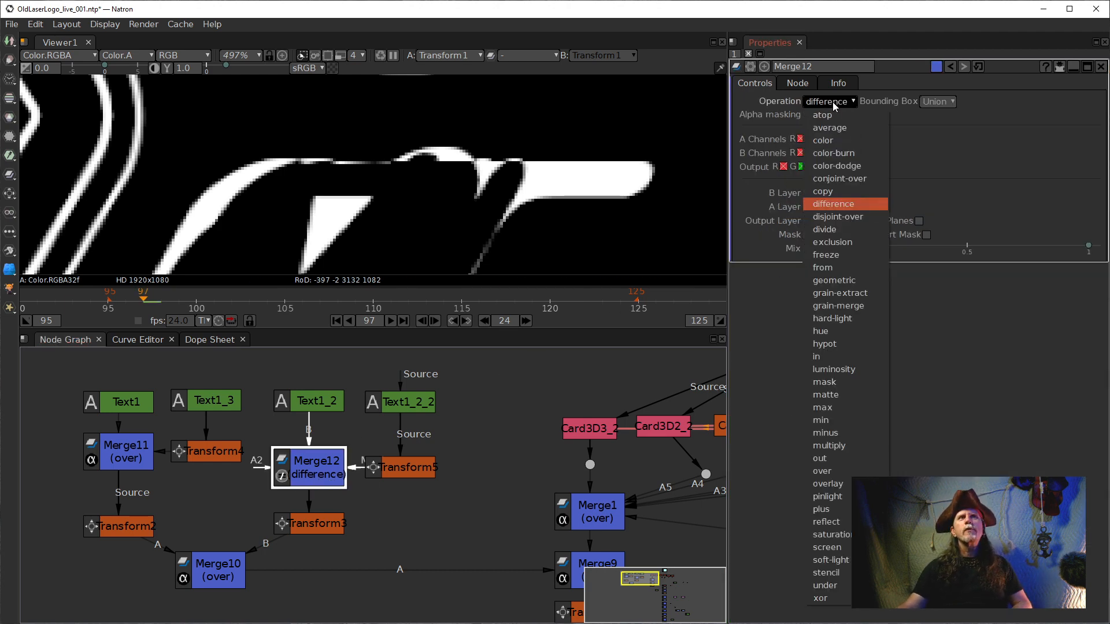
click(821, 472)
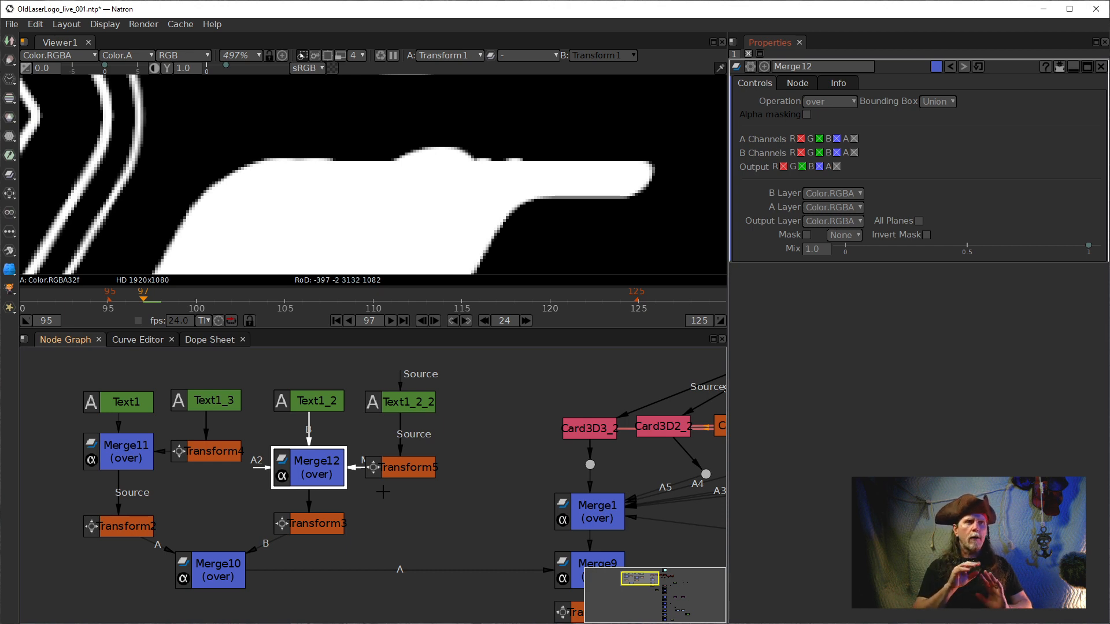
Step: Play back the animation with the whole logo in view to check how the NATION letters slide out
click(410, 470)
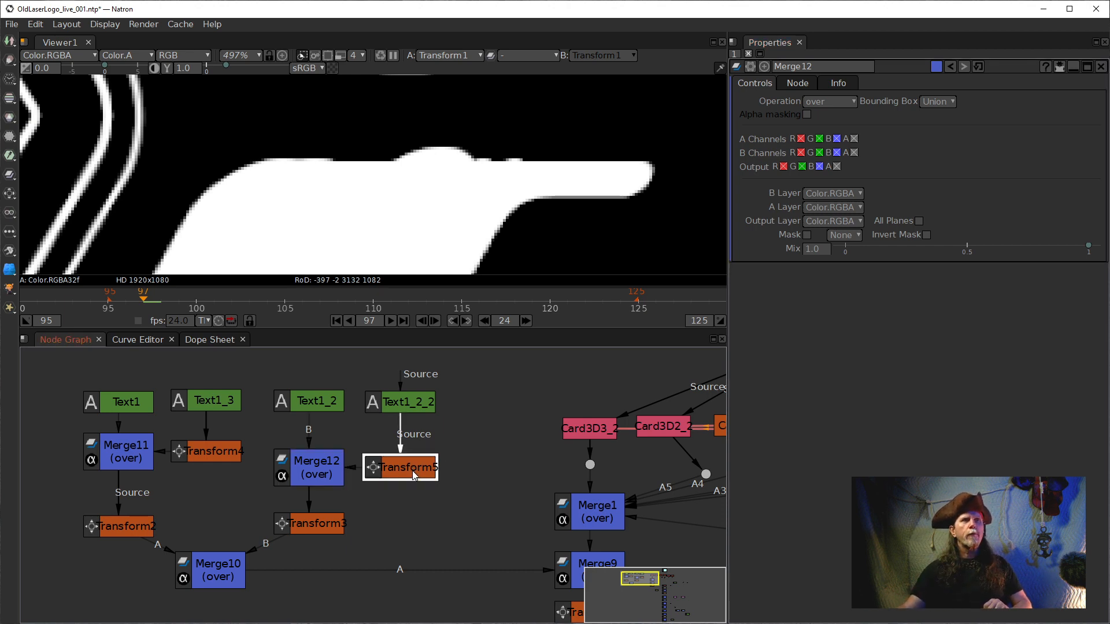
scroll(474, 162, down, 8)
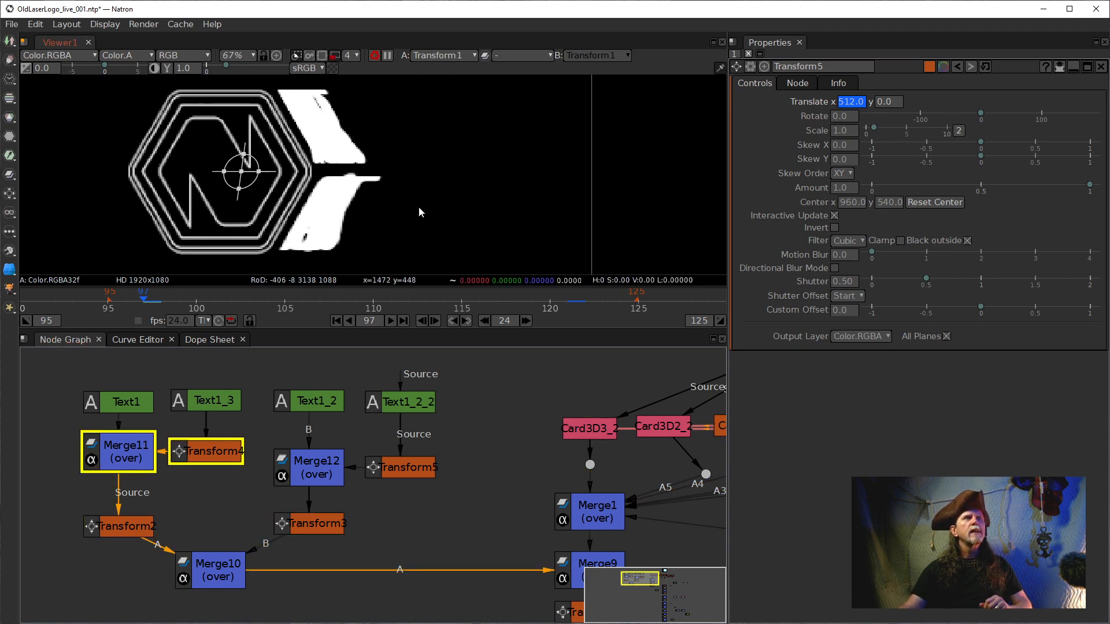
click(391, 320)
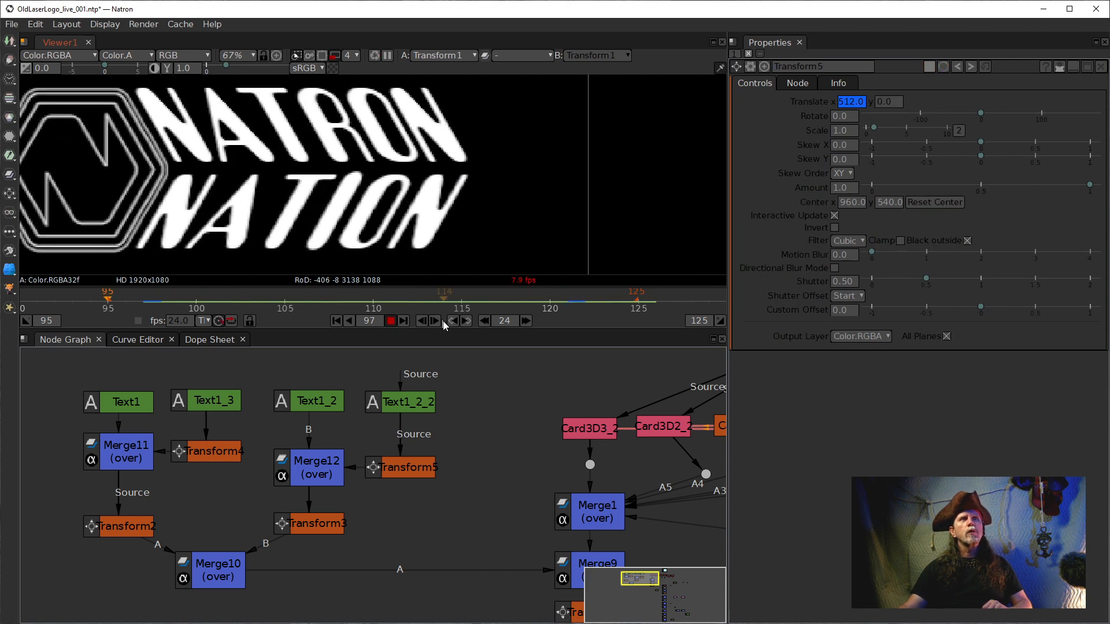
click(394, 322)
Step: Apply horizontal interpolation to the frame 121 keyframe of Transform5's Translate x curve so the motion eases out
click(414, 469)
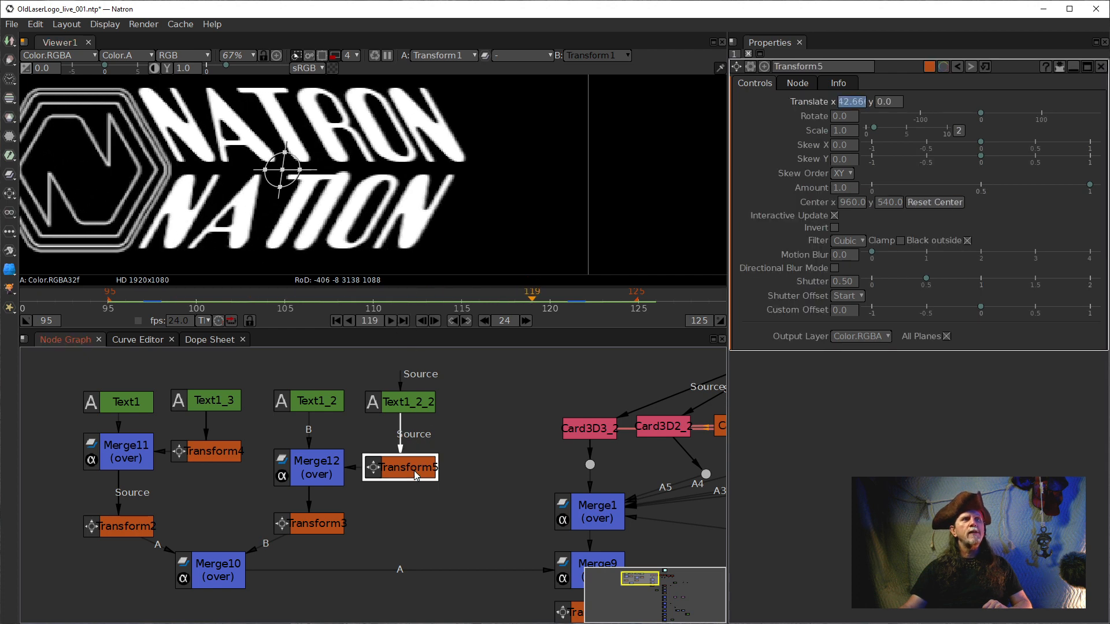
click(163, 342)
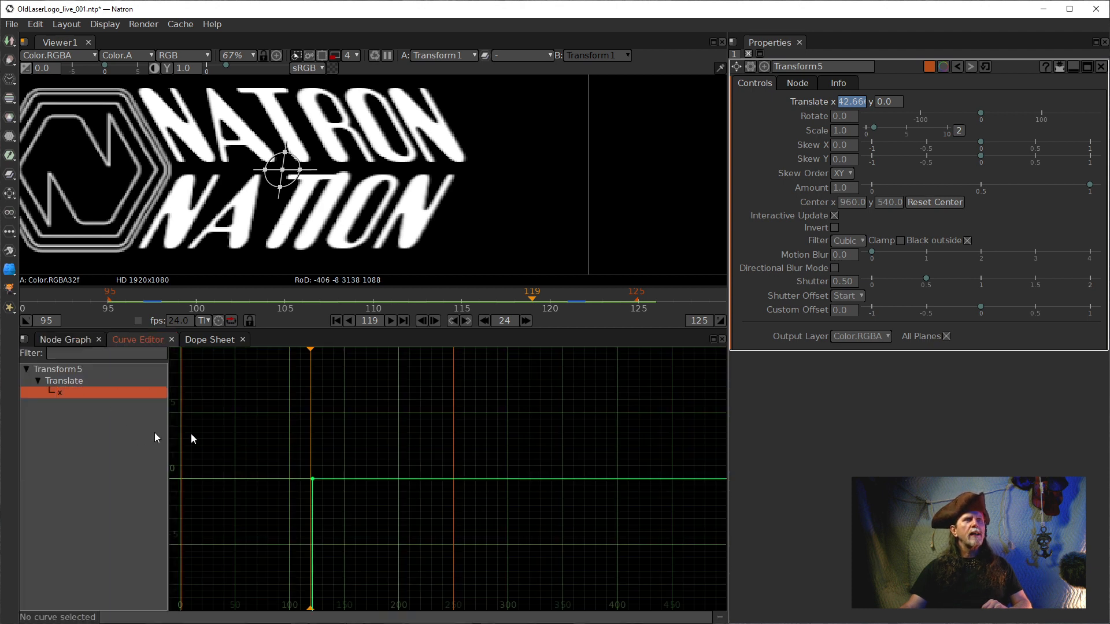
key(f)
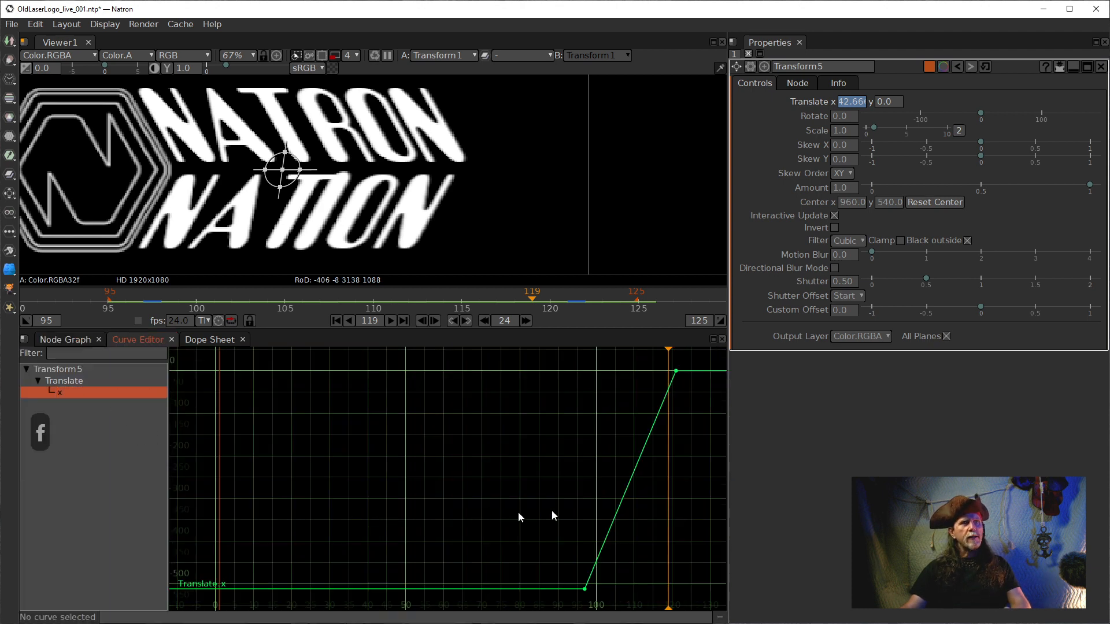
drag(546, 500, 477, 431)
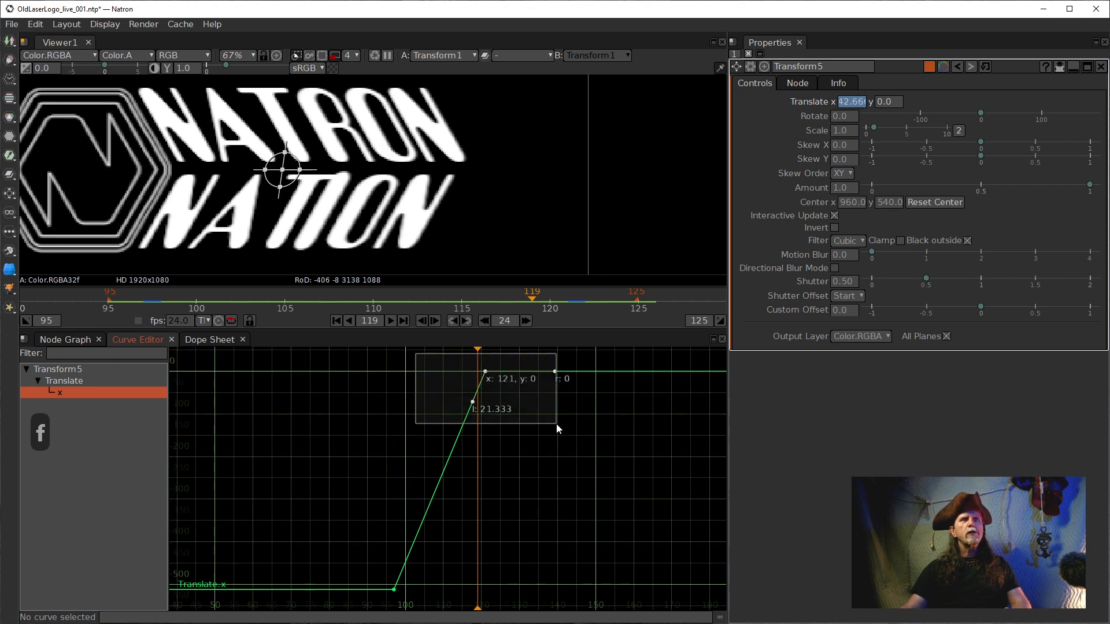
drag(568, 435, 560, 439)
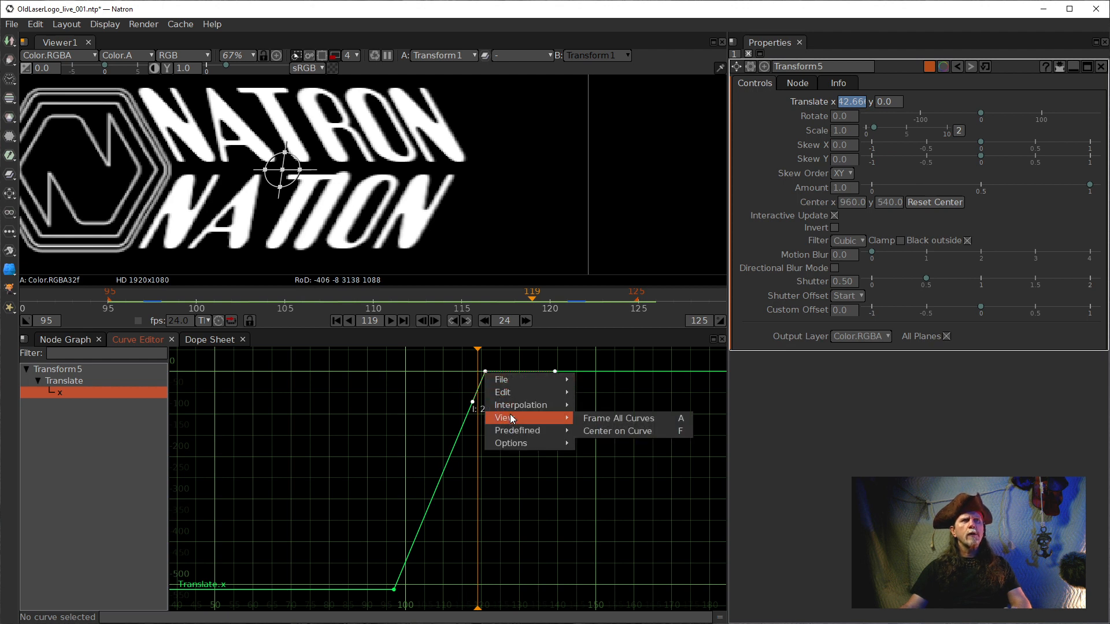
mouse_move(509, 407)
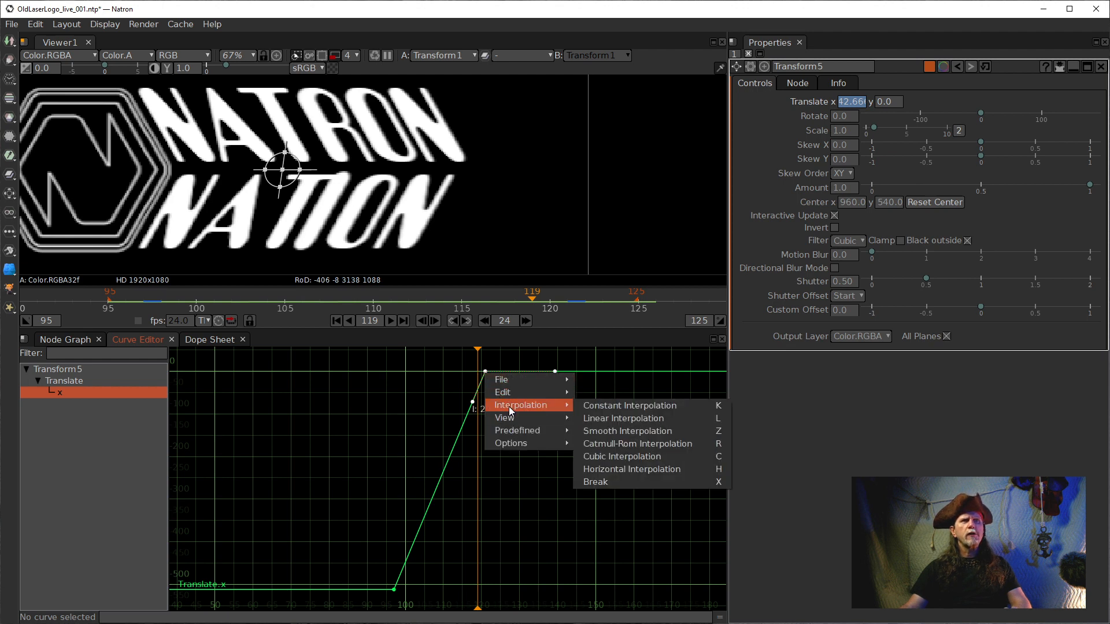
click(648, 468)
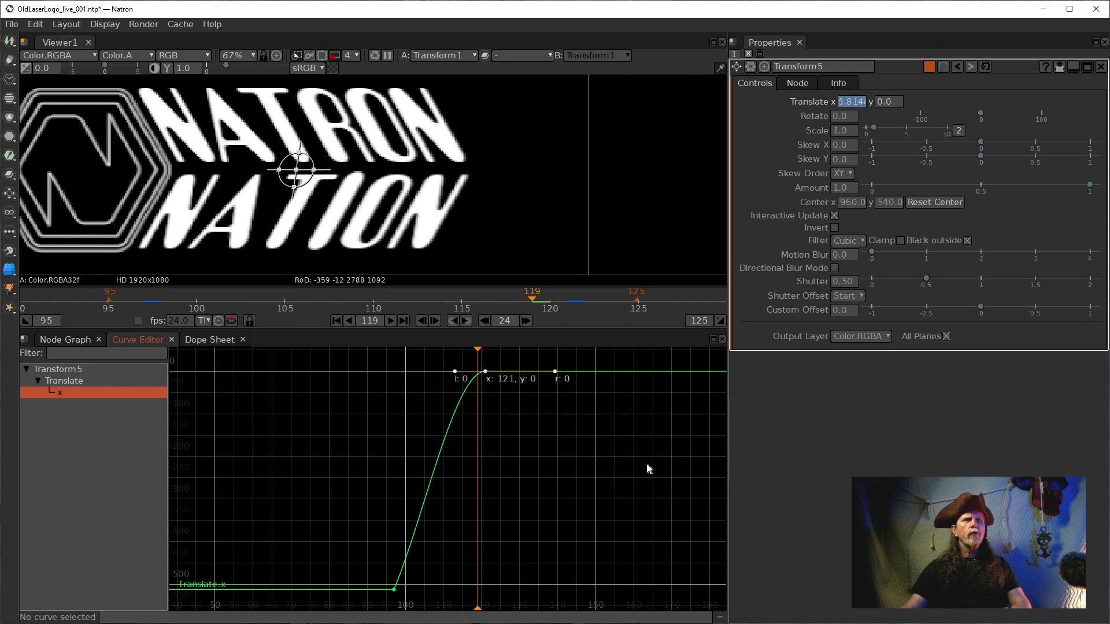
Step: Play back the animation with the eased NATION letters and inspect the lettering at 100% zoom
click(335, 320)
click(389, 321)
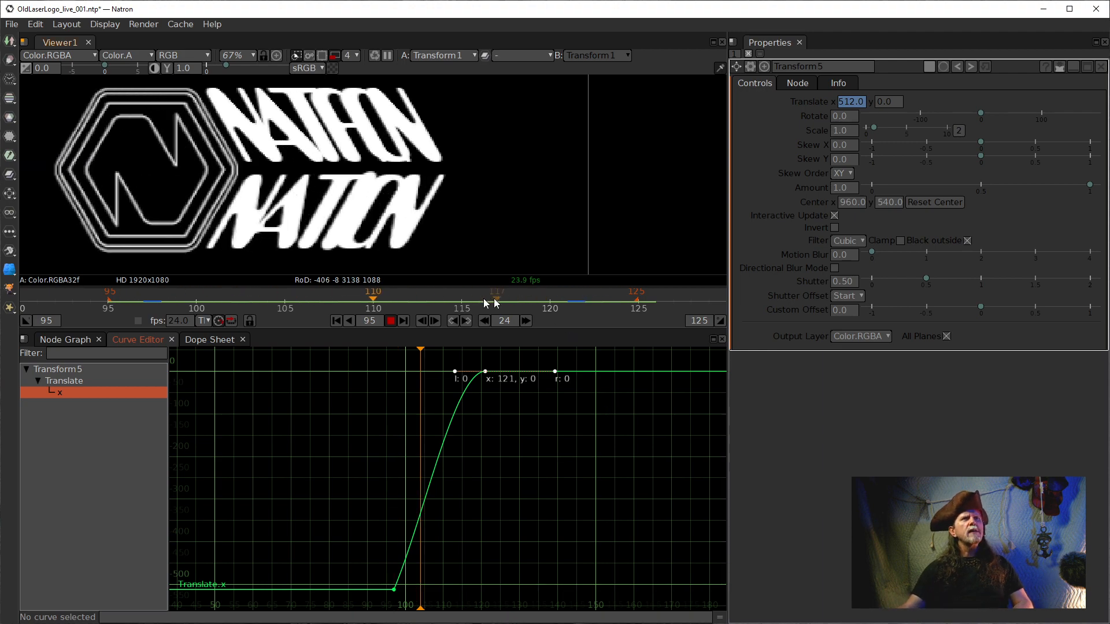
click(392, 320)
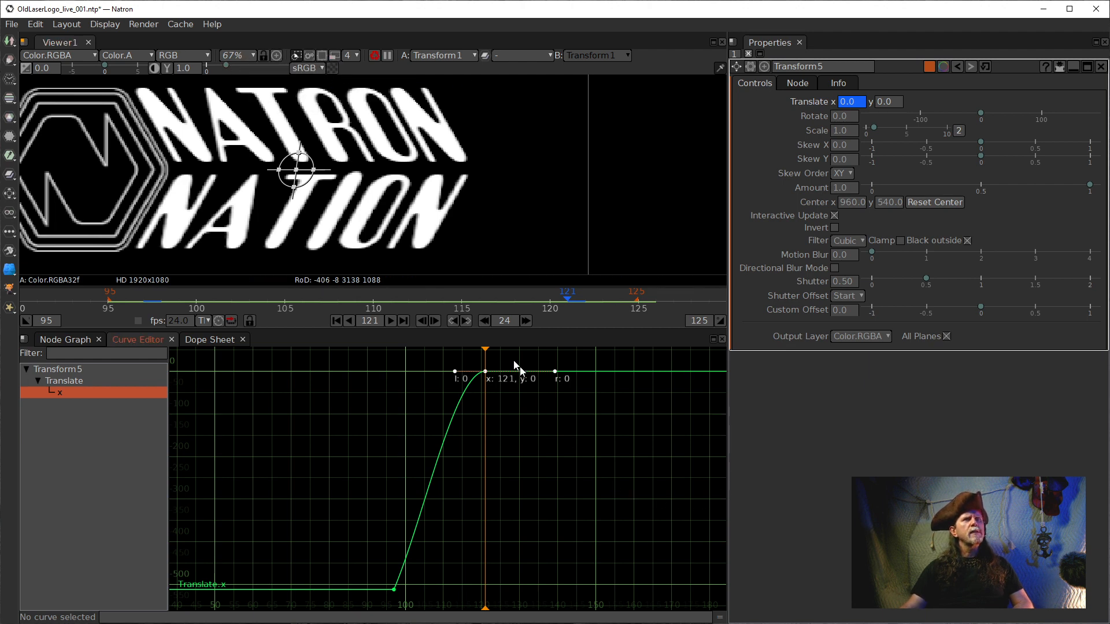
click(392, 320)
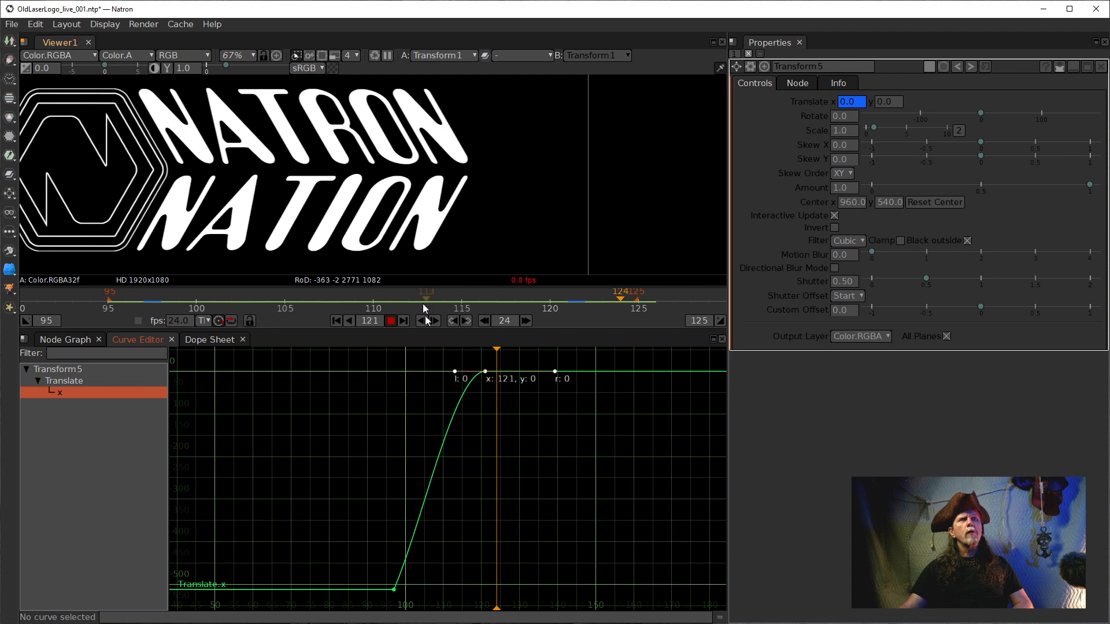
scroll(471, 224, down, 4)
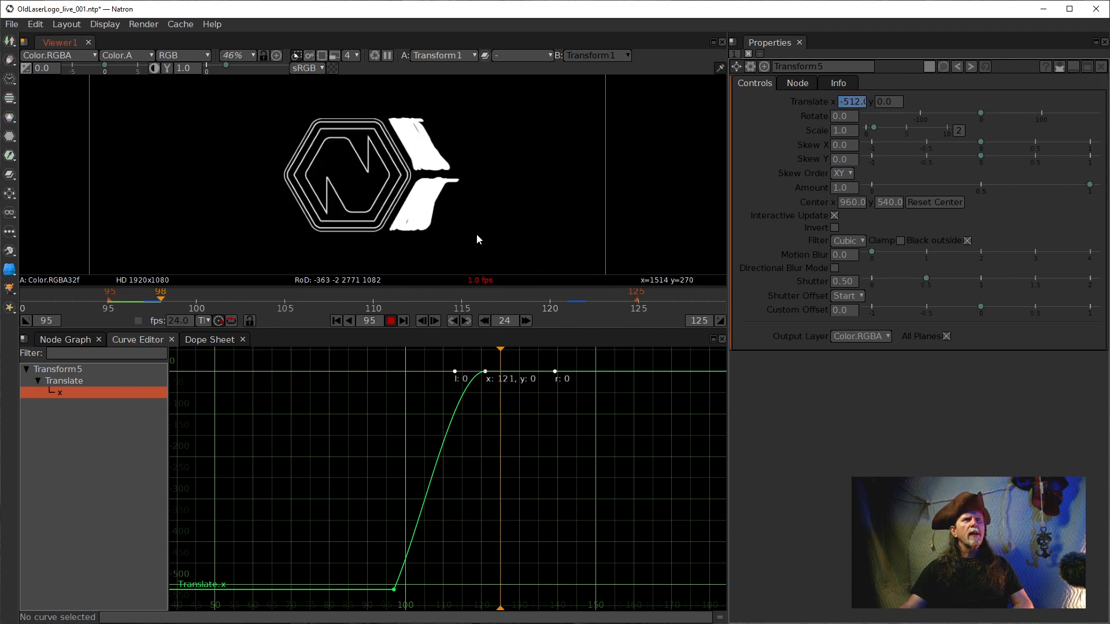
scroll(476, 233, up, 2)
click(251, 52)
click(254, 174)
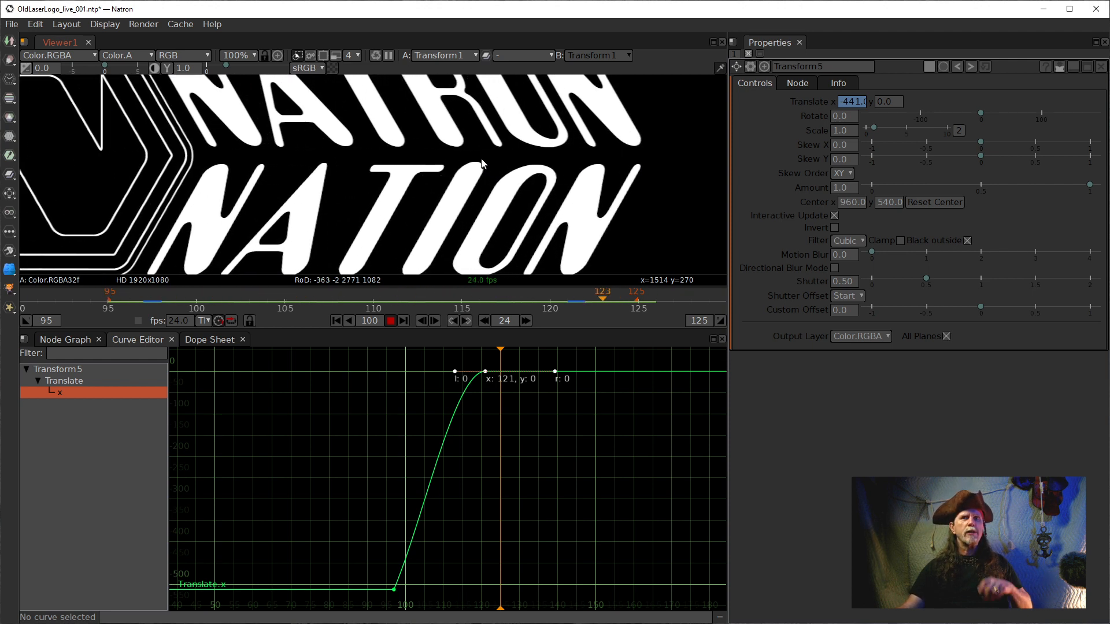
Step: Compare playback of the whole logo with the viewer's proxy mode switched on and off
scroll(459, 153, down, 4)
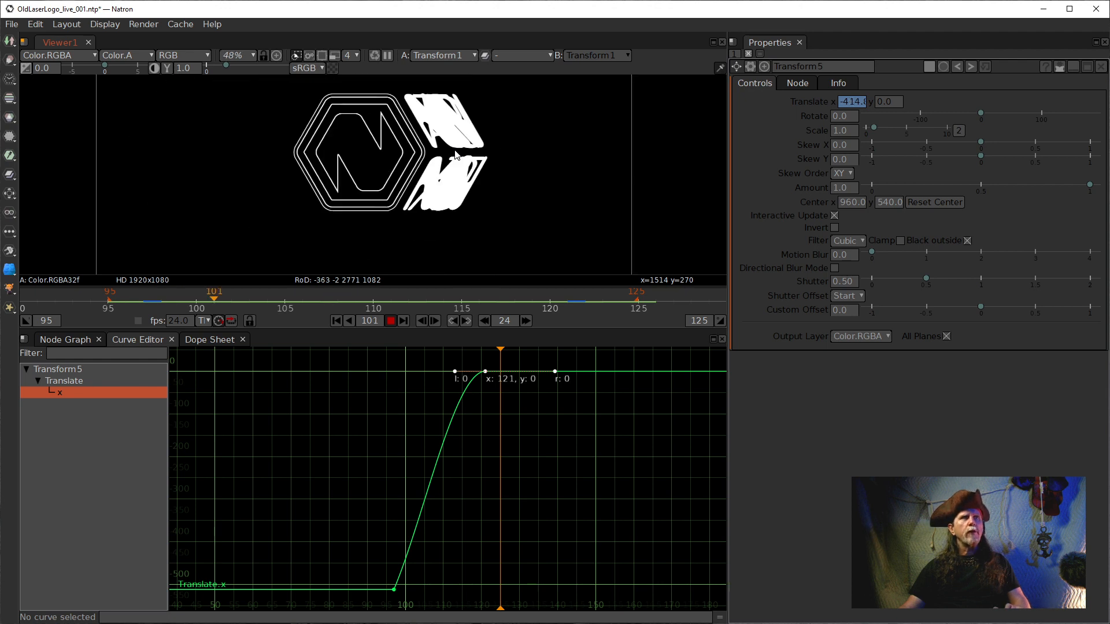
drag(500, 139, 486, 163)
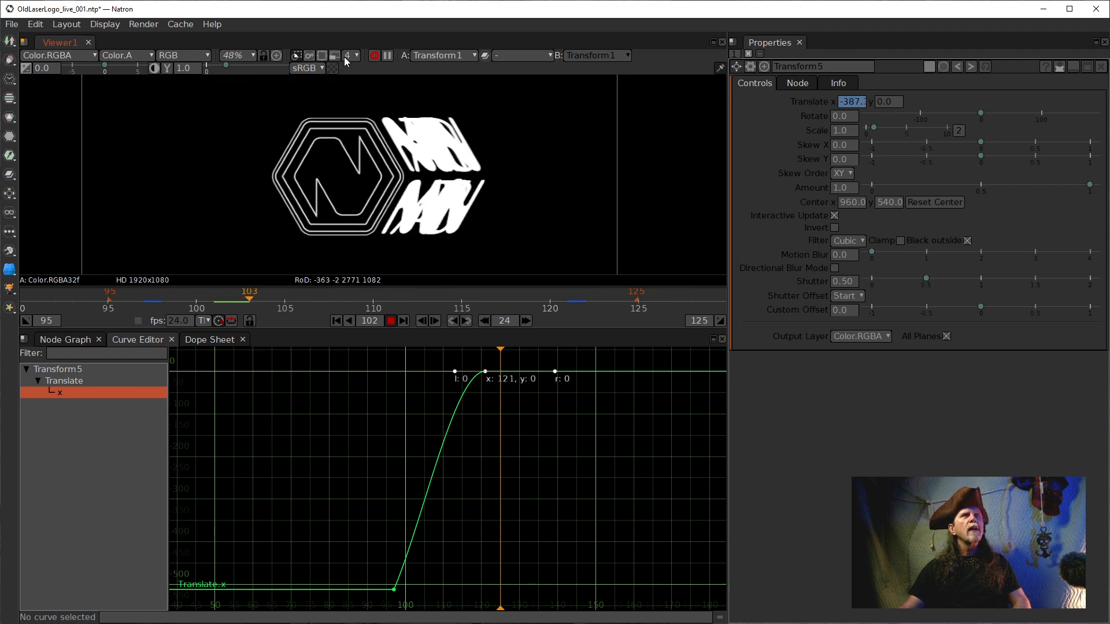
click(334, 56)
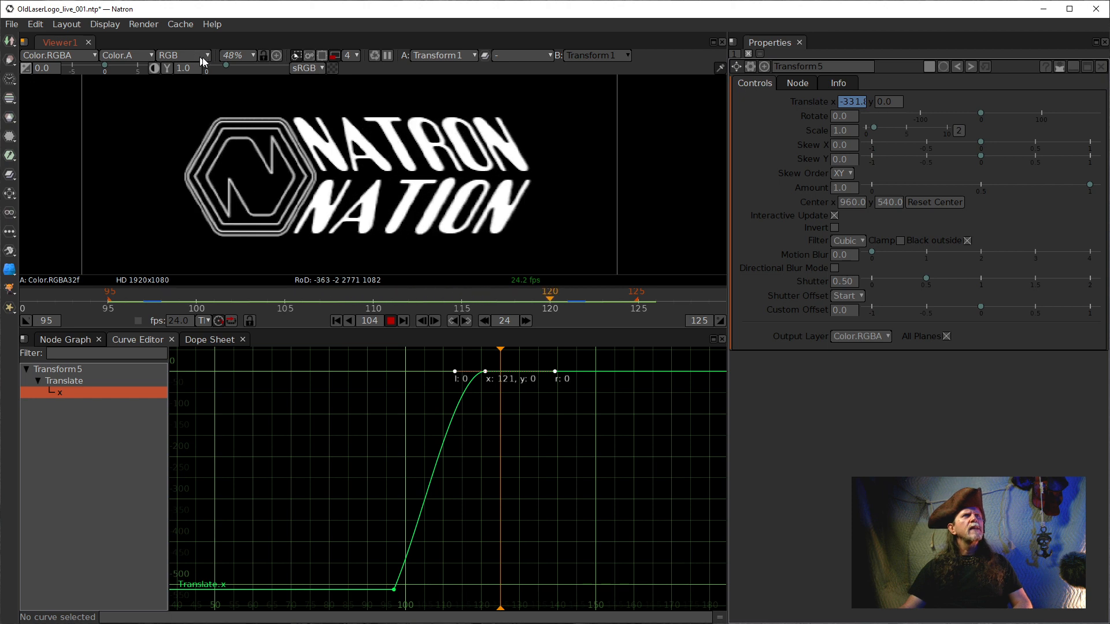
click(335, 56)
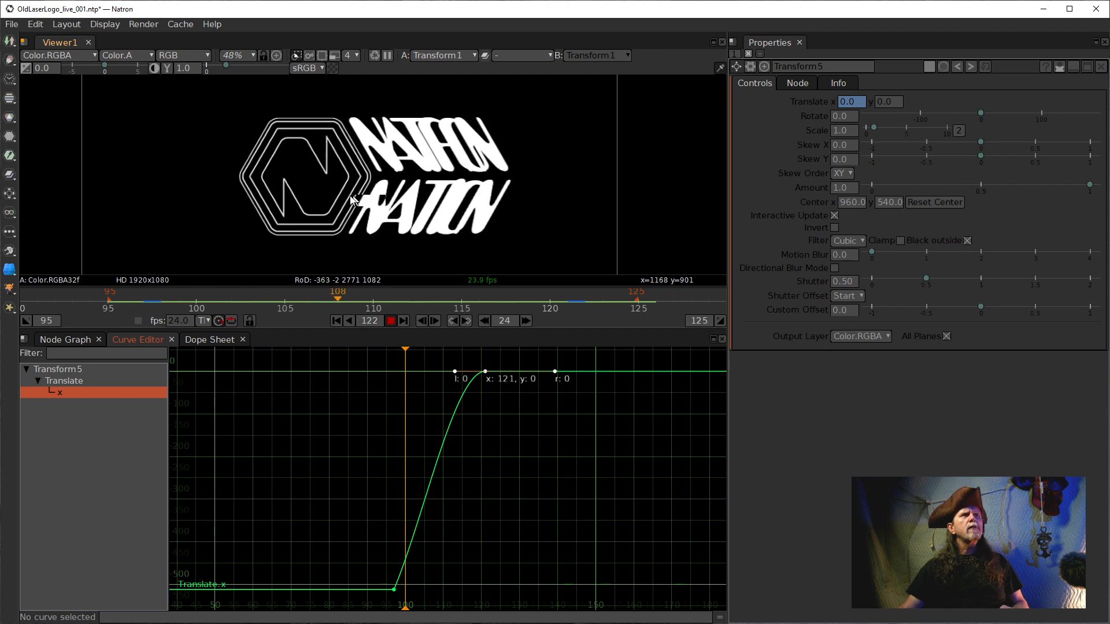
Step: Stop the playback and move all the lettering's text, transform and merge nodes, including Merge10, together to a higher spot in the node graph
click(71, 342)
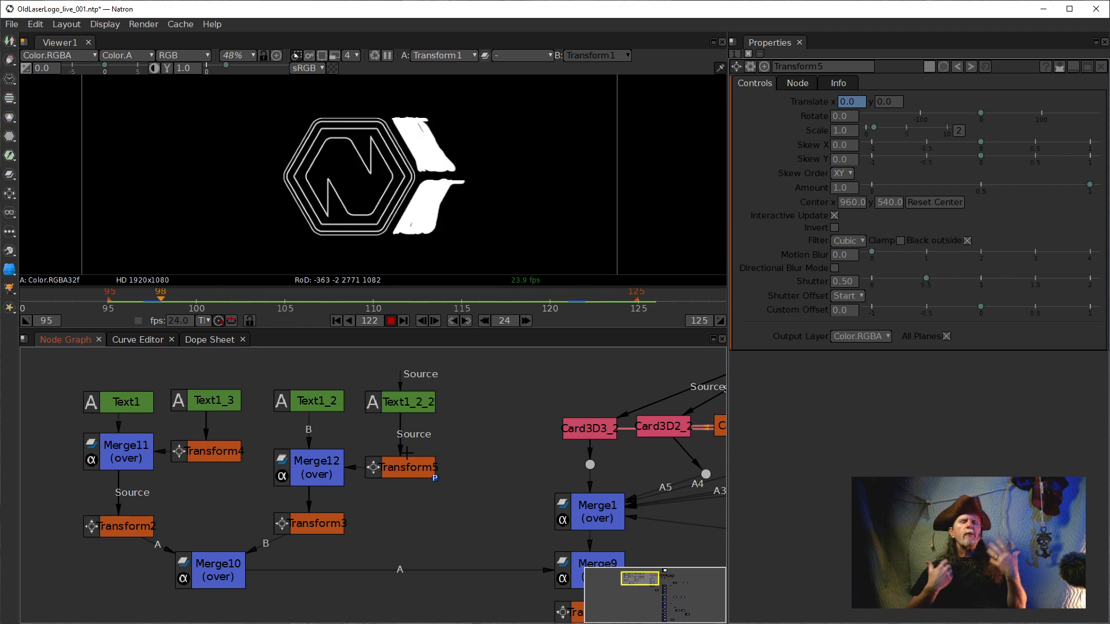
click(391, 323)
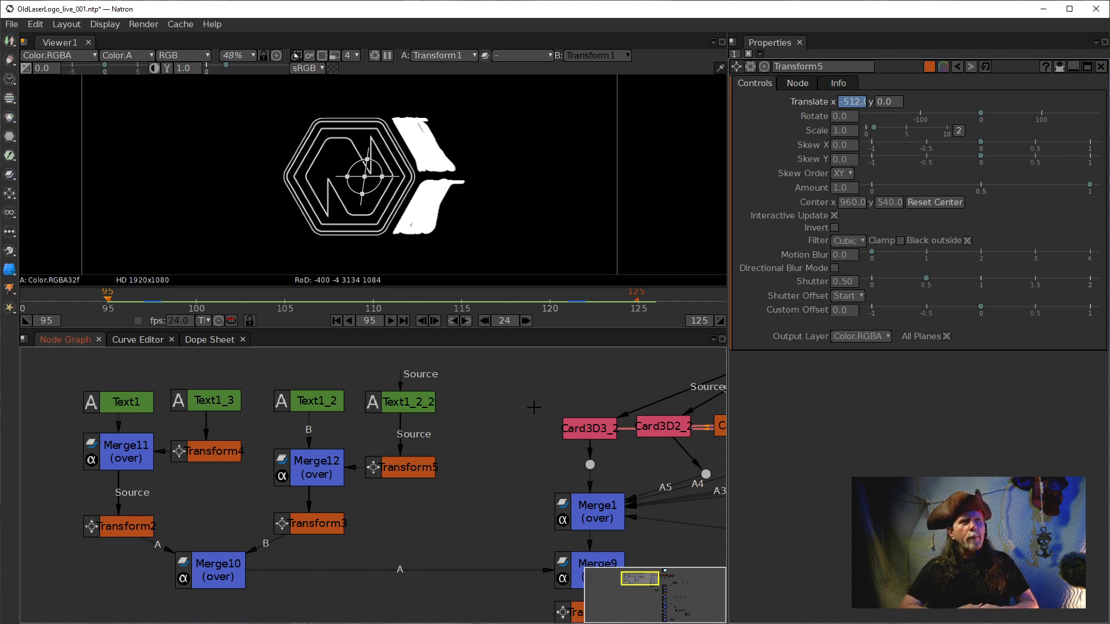
drag(408, 487, 360, 465)
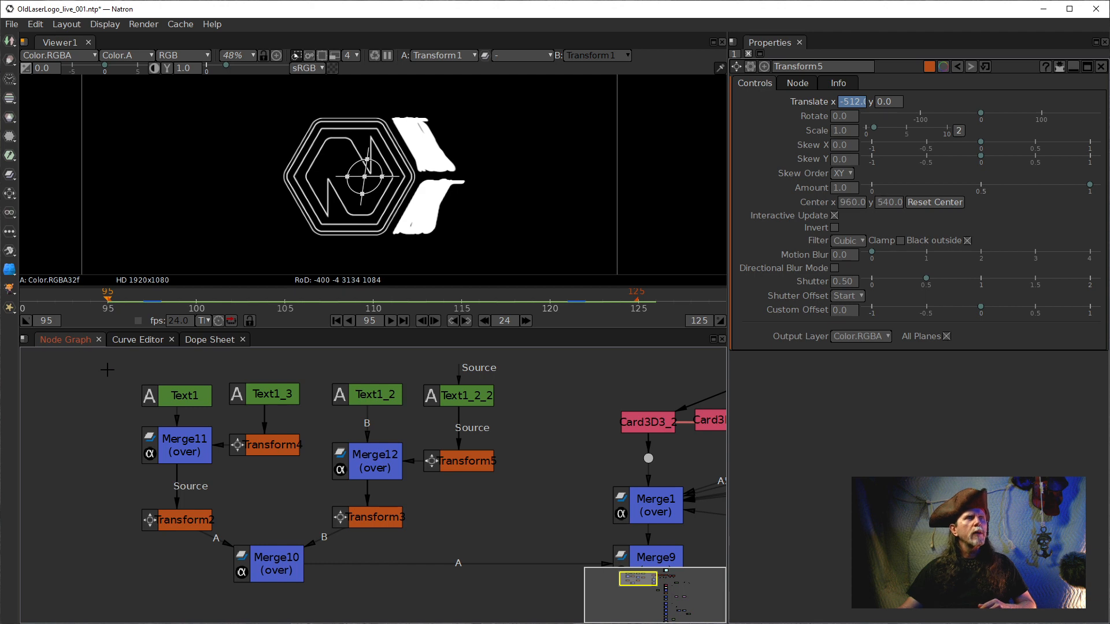
drag(507, 615, 507, 614)
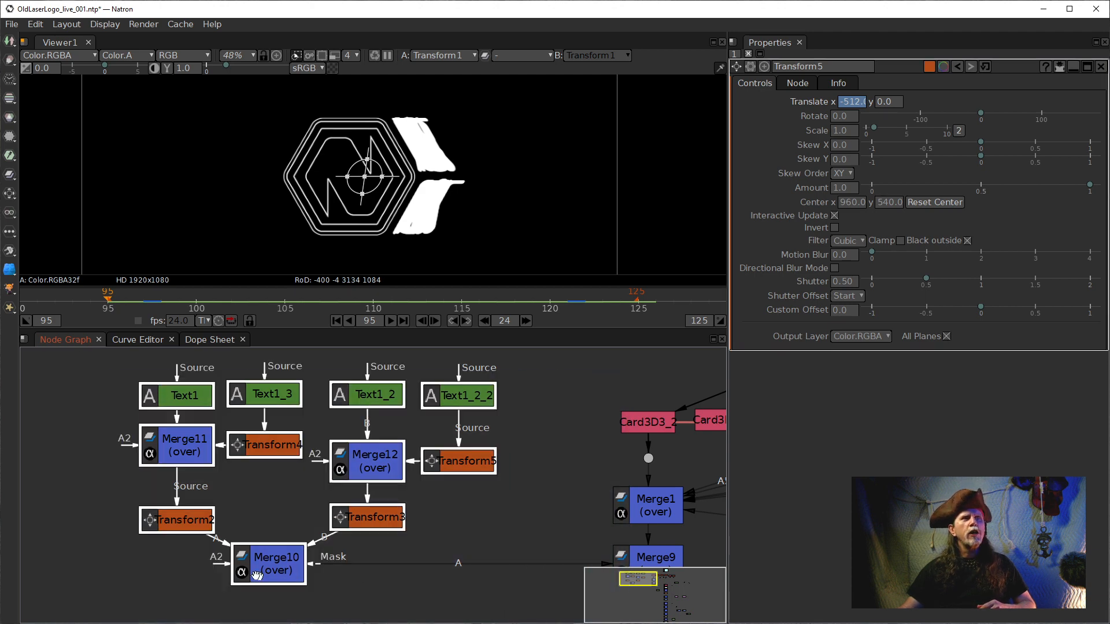
drag(278, 571, 272, 492)
drag(480, 464, 537, 517)
scroll(460, 530, down, 2)
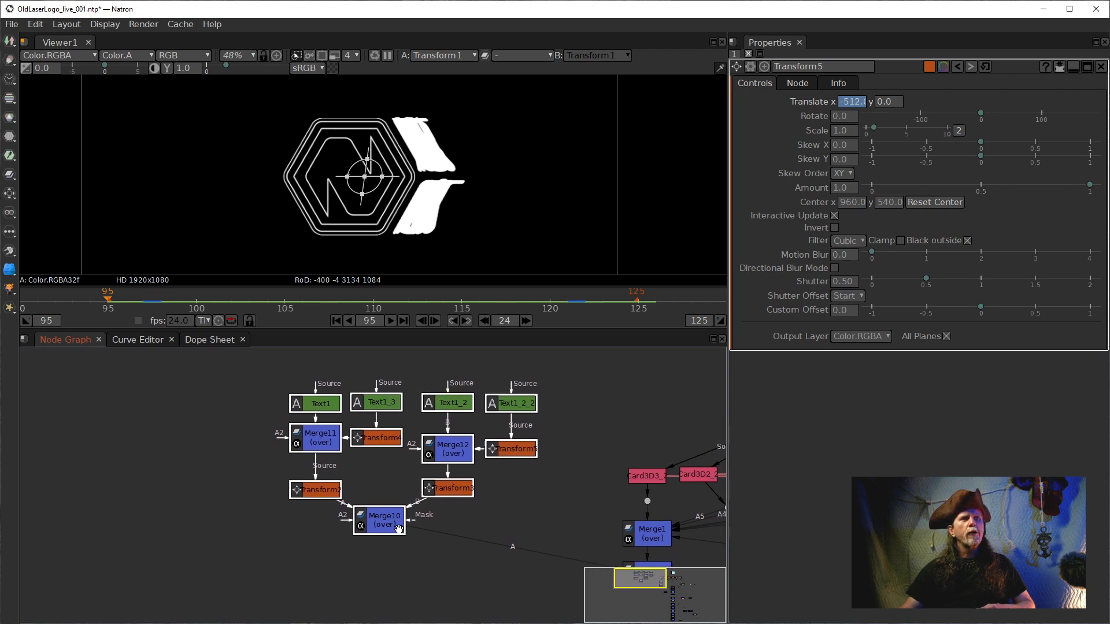
drag(400, 529, 397, 524)
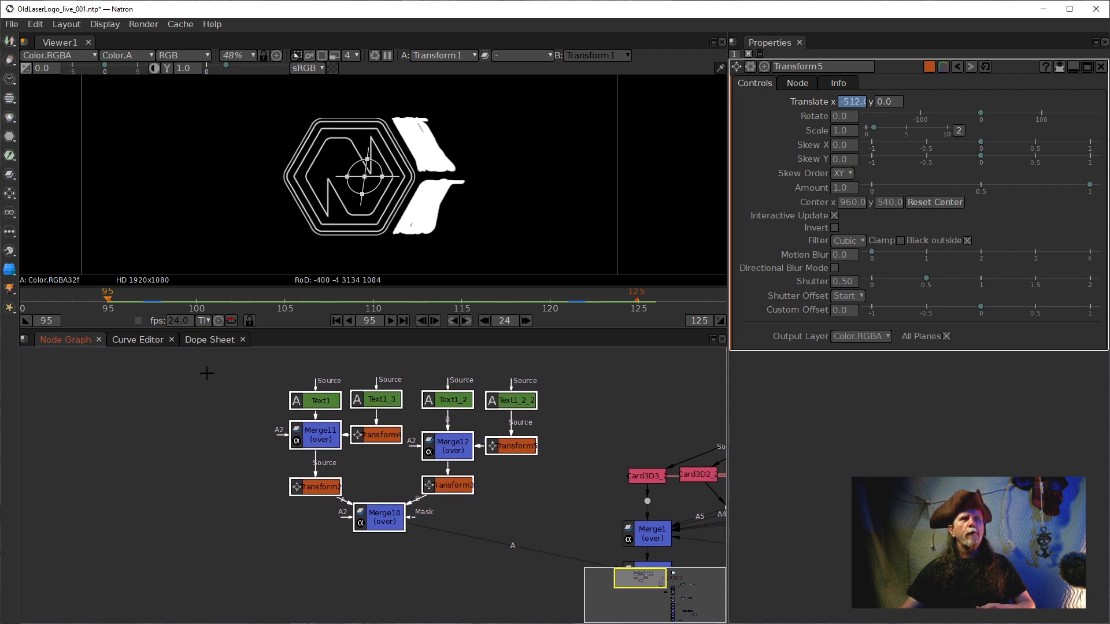
Step: Clone the complete lettering node group, from the text nodes down to Merge10, and place the clones beside the originals
drag(206, 373, 460, 512)
drag(581, 562, 570, 566)
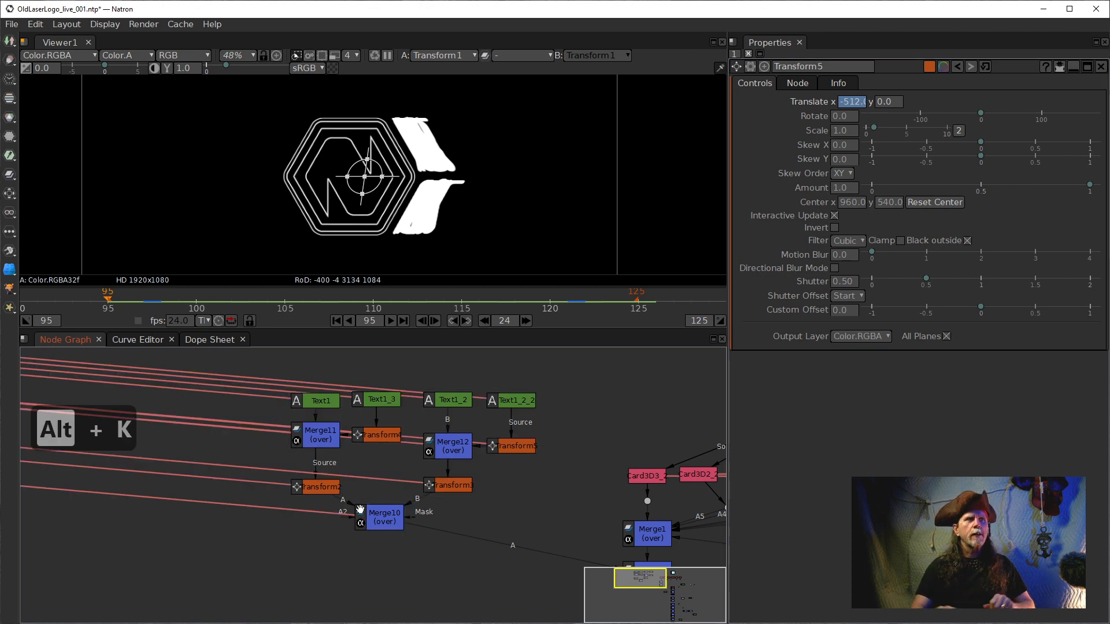
drag(273, 474, 607, 491)
scroll(109, 437, down, 4)
mouse_move(83, 478)
mouse_down()
mouse_move(272, 528)
mouse_move(547, 535)
mouse_up()
mouse_move(265, 491)
mouse_down()
mouse_move(578, 536)
mouse_move(563, 519)
mouse_move(203, 458)
mouse_move(217, 463)
mouse_up()
drag(120, 460, 265, 475)
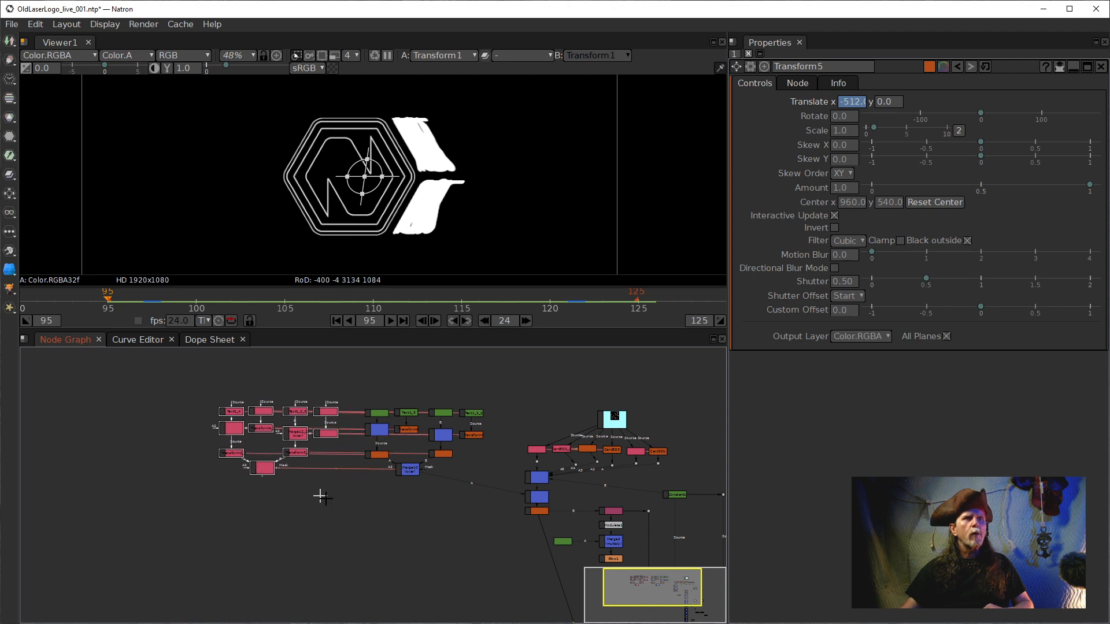
Step: Add a Merge node below Merge10 that combines Merge10 as input A with its clone as input B and feeds Merge9
scroll(388, 526, up, 5)
drag(376, 479, 414, 562)
click(417, 562)
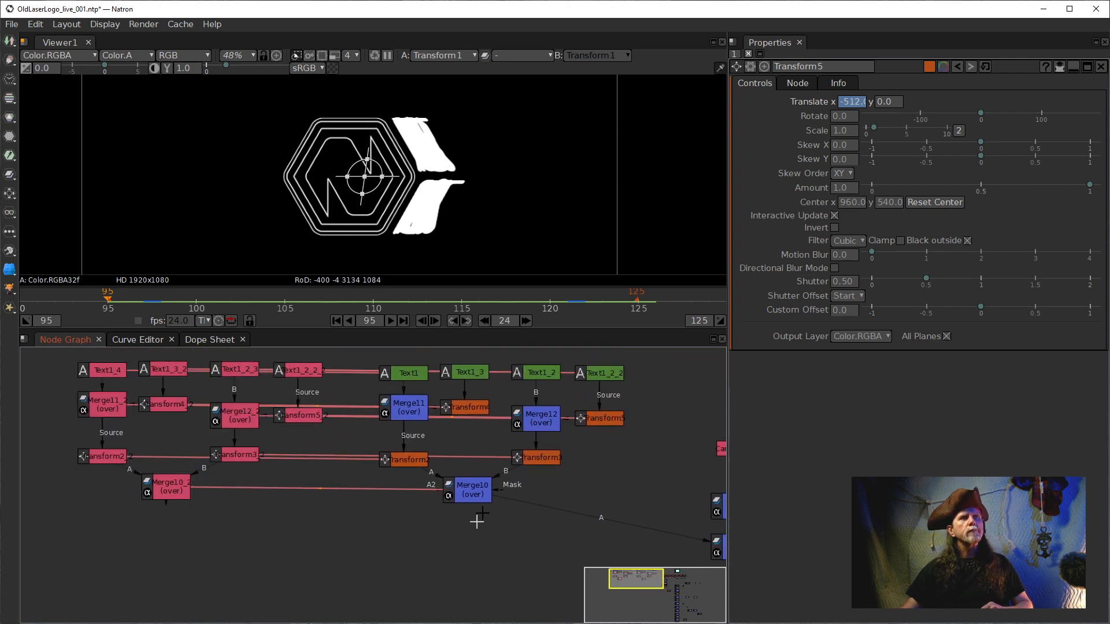
drag(480, 498, 161, 490)
key(m)
drag(455, 526, 476, 497)
click(473, 546)
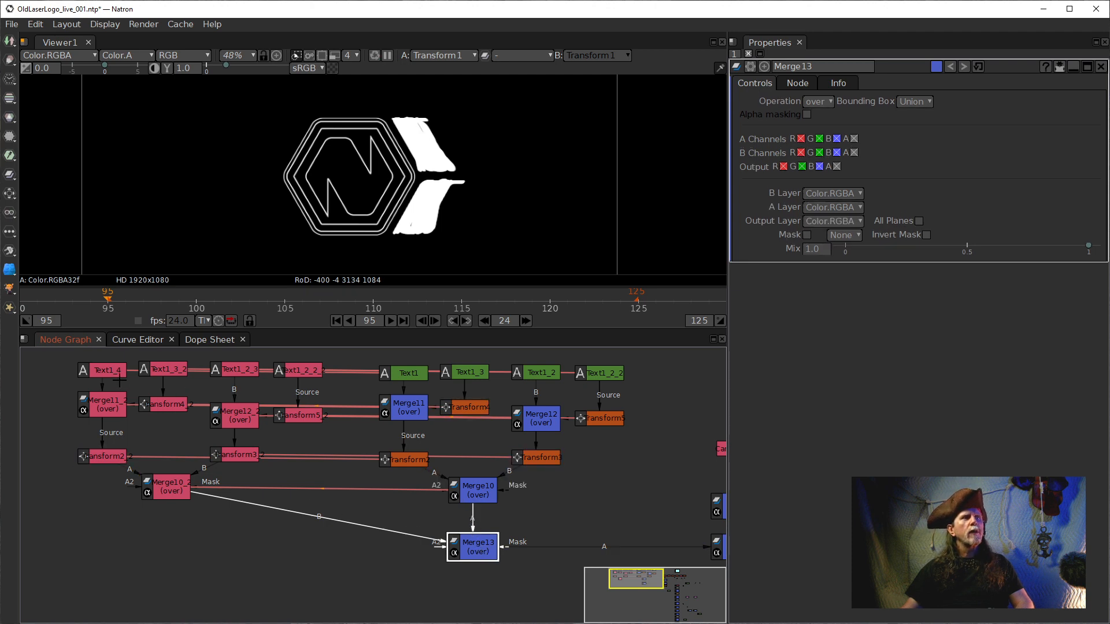
Step: Open the cloned NAT text node Text1_4 and unlink its stroke size from Text1
drag(348, 505, 343, 525)
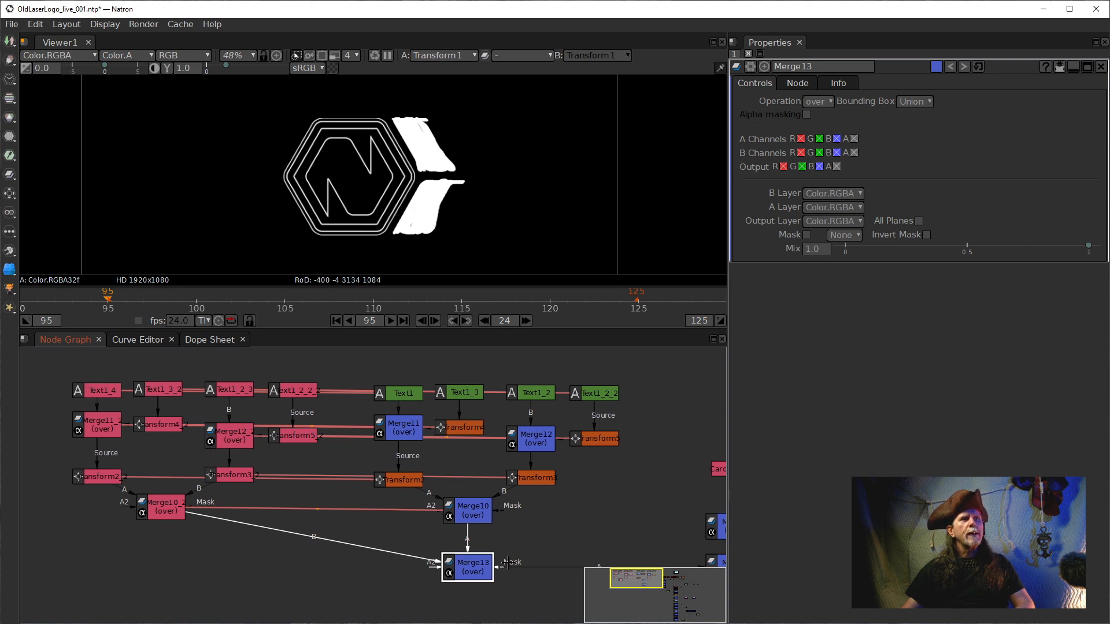
drag(502, 561, 424, 525)
drag(257, 478, 298, 501)
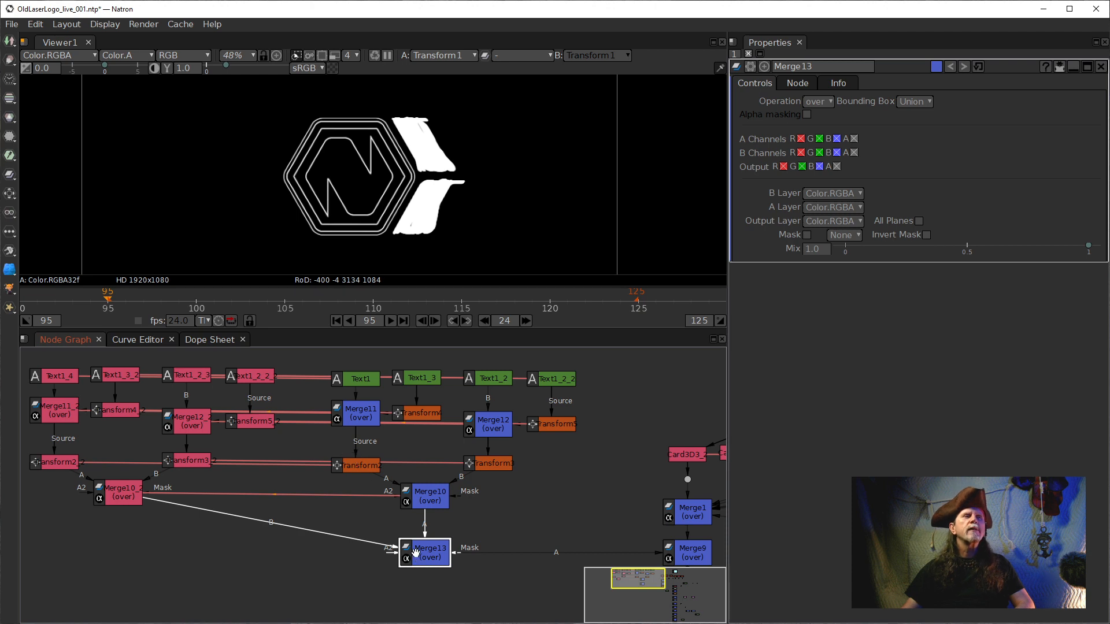
double_click(64, 380)
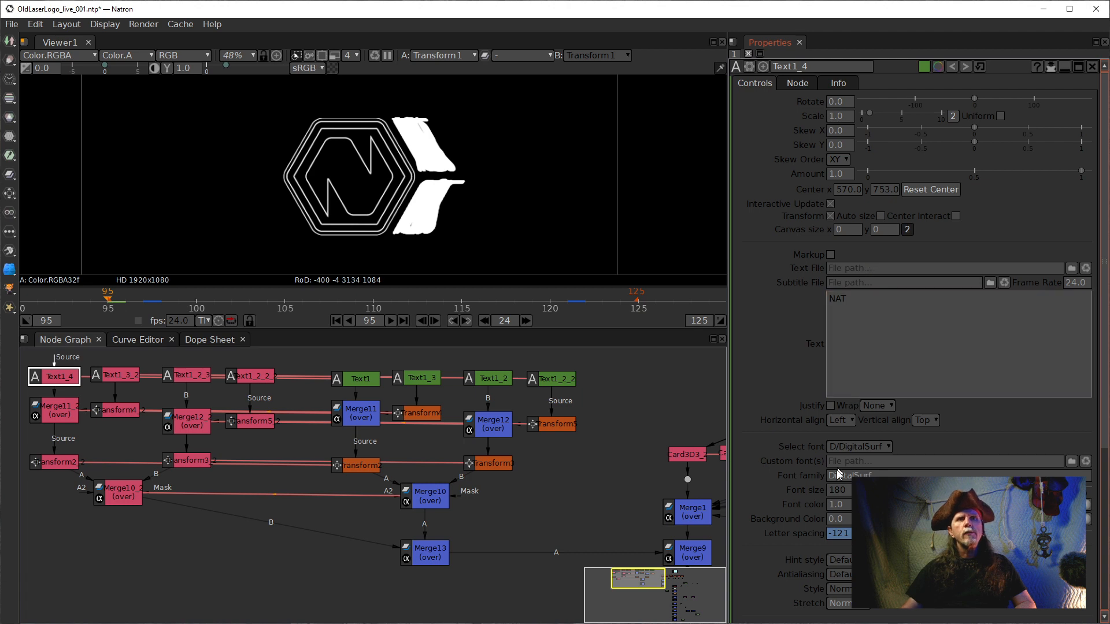
scroll(821, 571, down, 4)
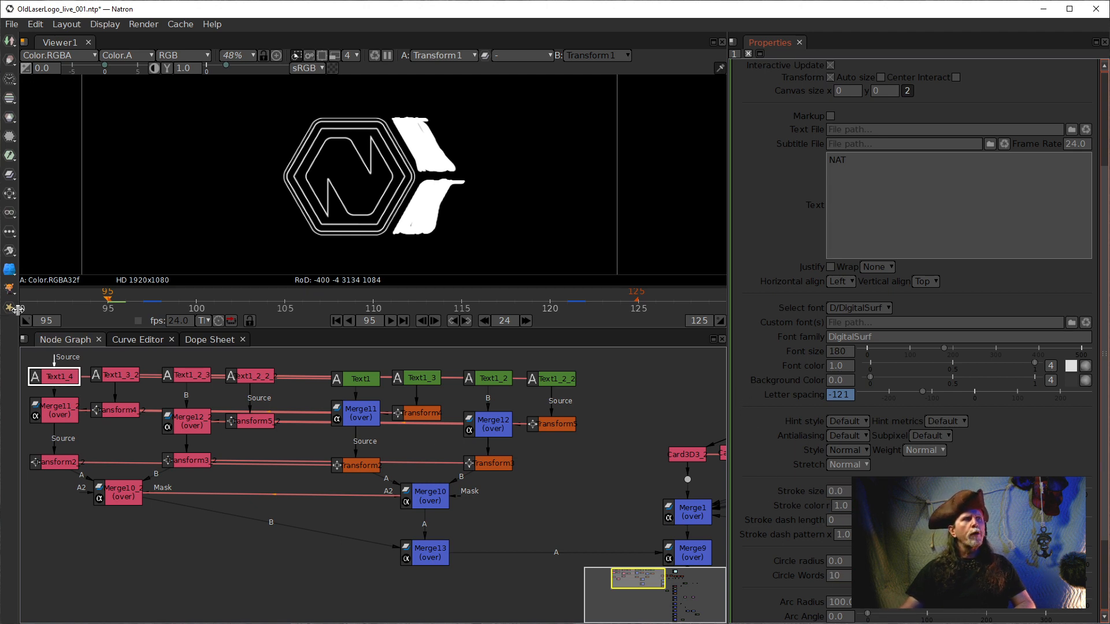
double_click(52, 376)
drag(192, 452, 262, 457)
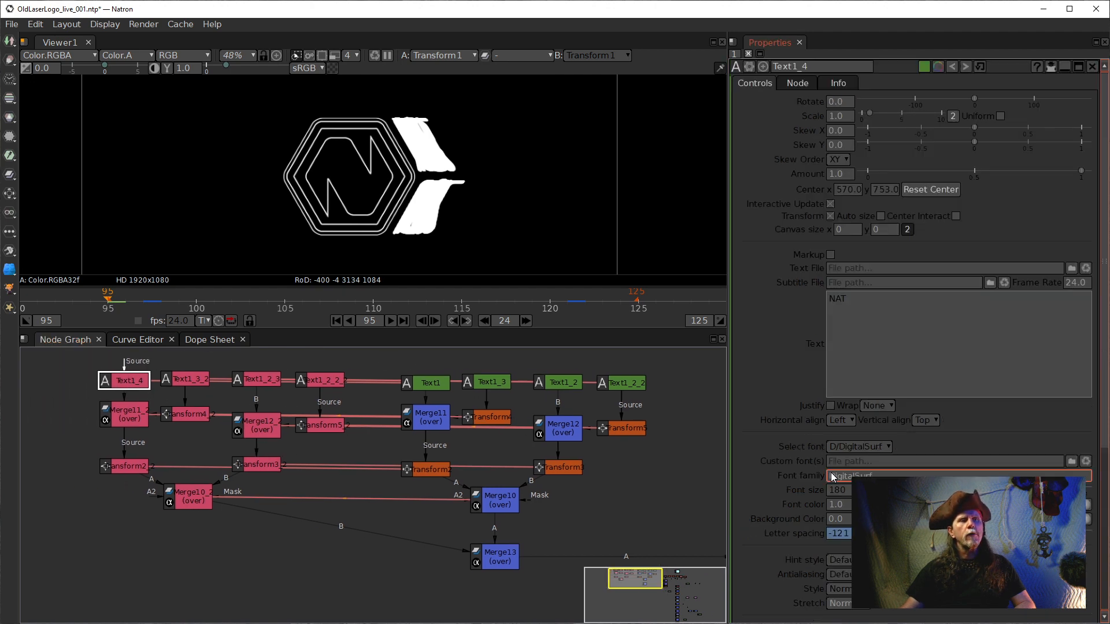
scroll(847, 575, down, 2)
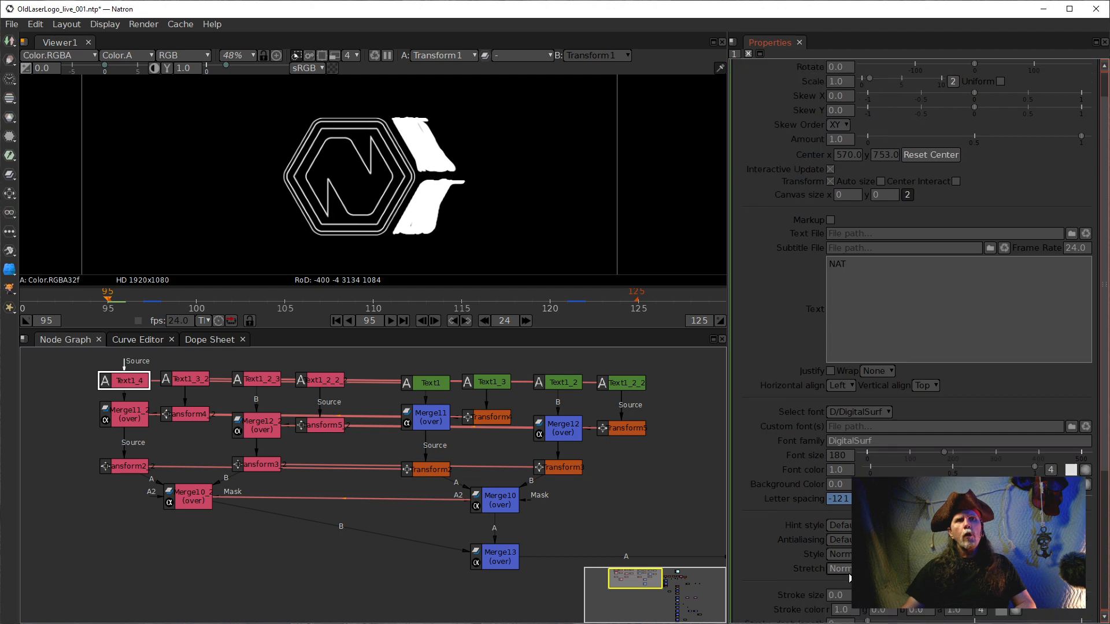
scroll(815, 559, down, 4)
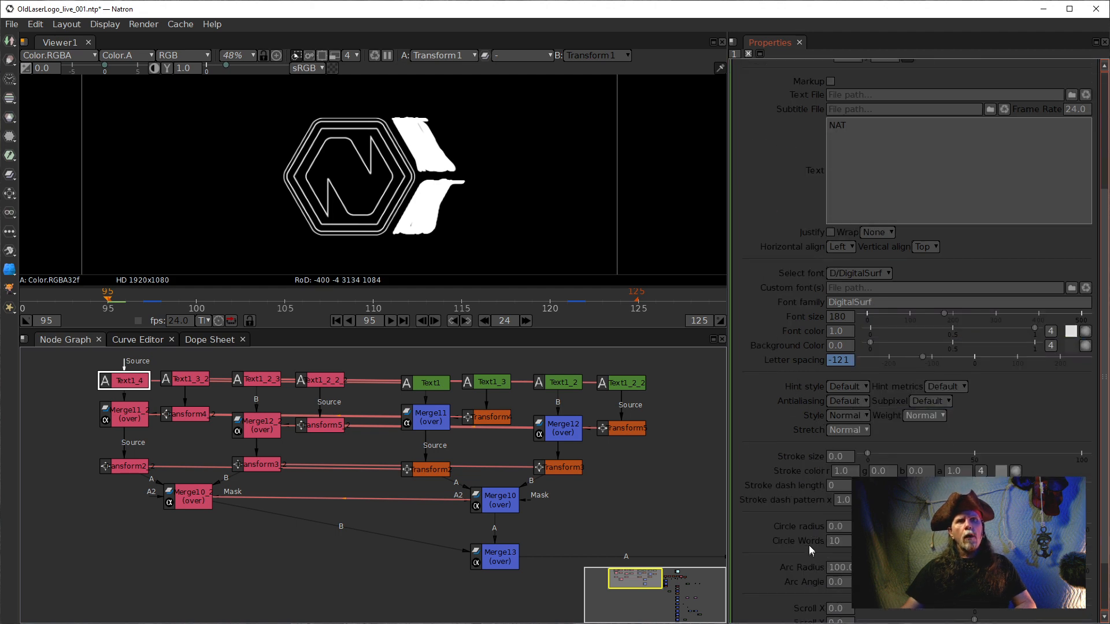
scroll(807, 540, down, 2)
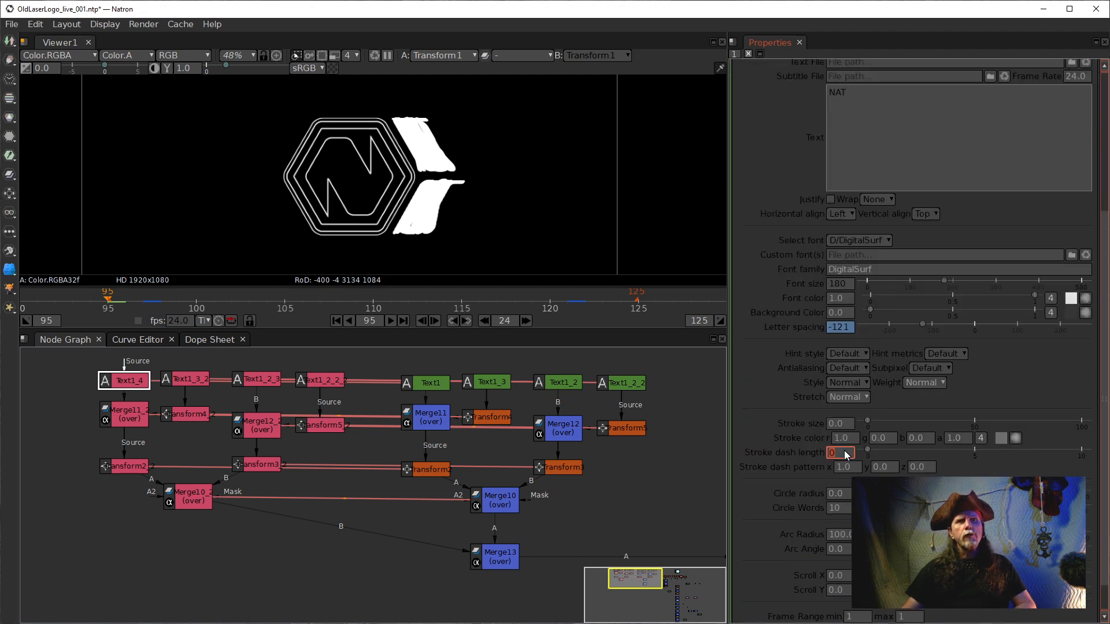
scroll(789, 430, down, 2)
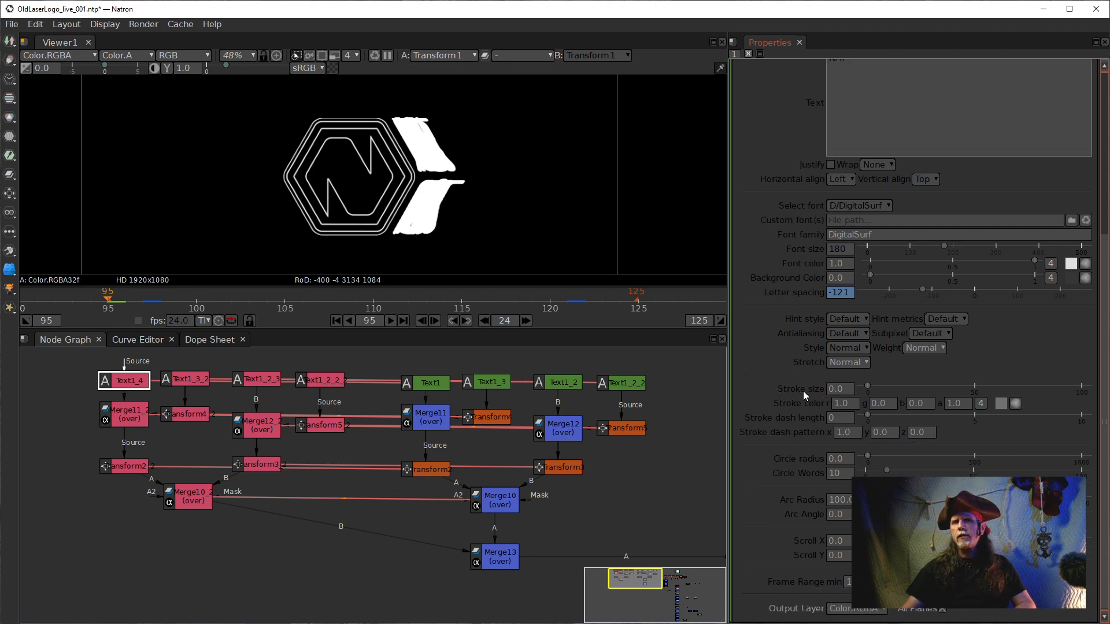
right_click(844, 392)
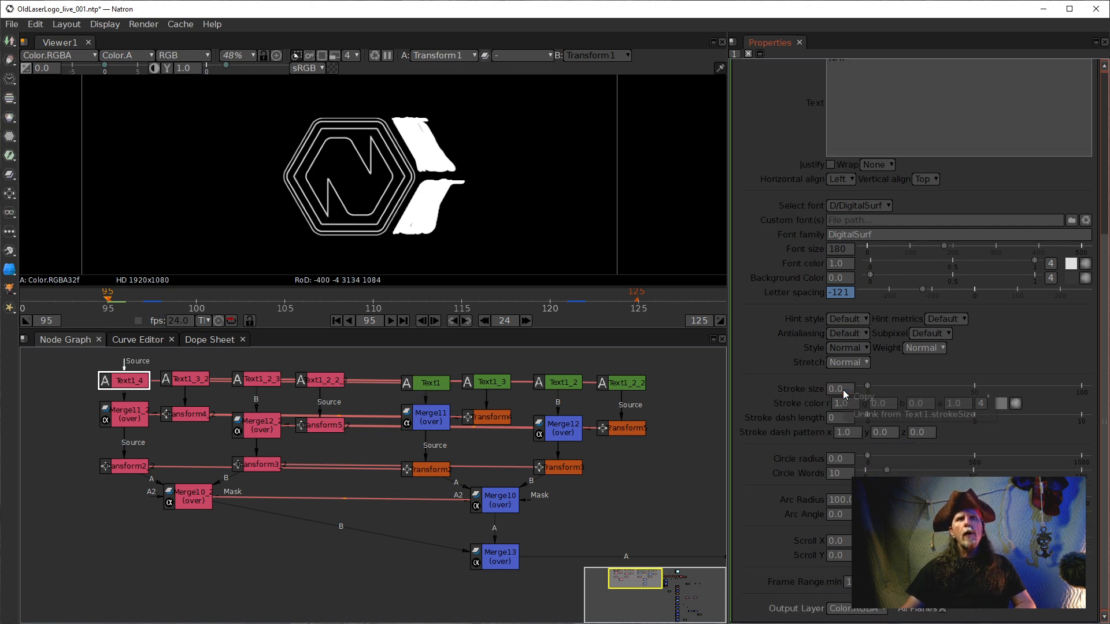
click(873, 415)
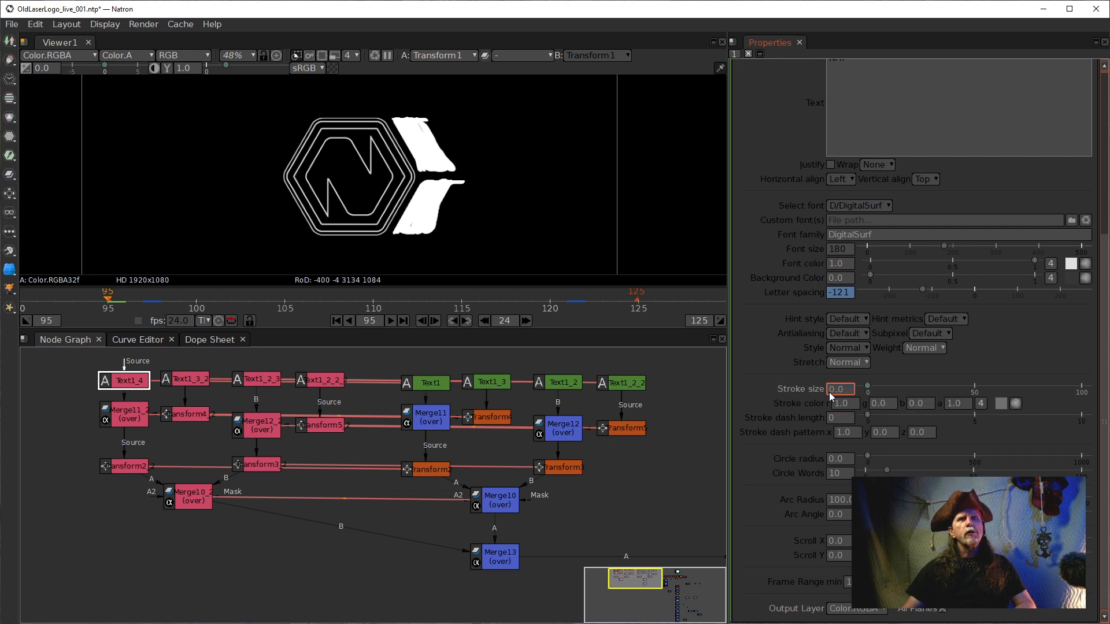
Step: Try a stroke size of 2 on Text1_4, settle on 4, and inspect the outline up close in the viewer
text(2)
key(Return)
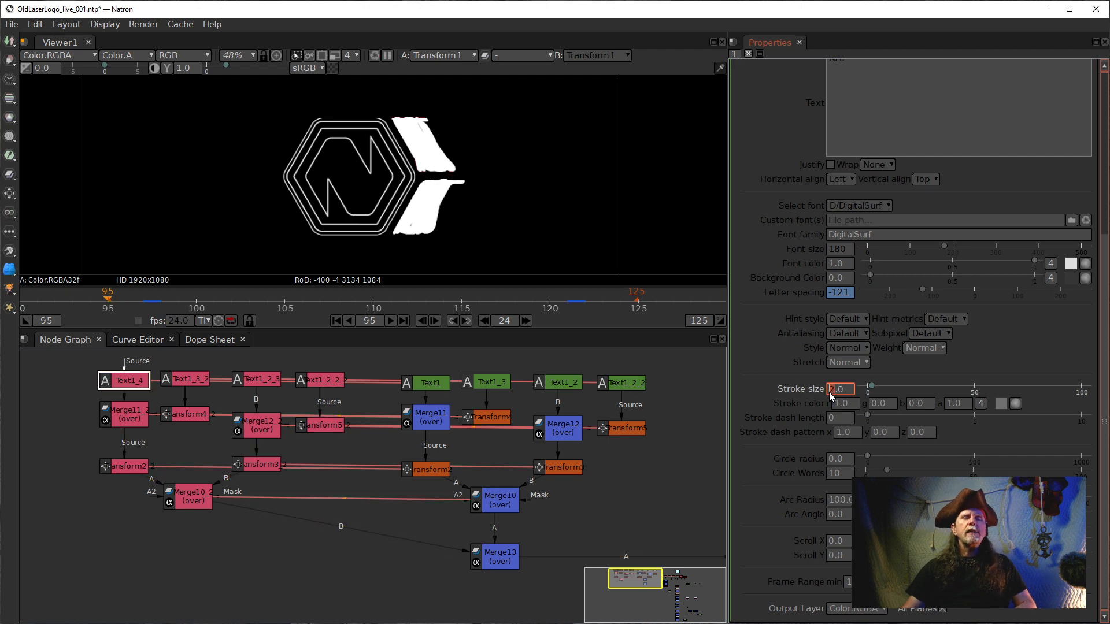
text(4)
key(Return)
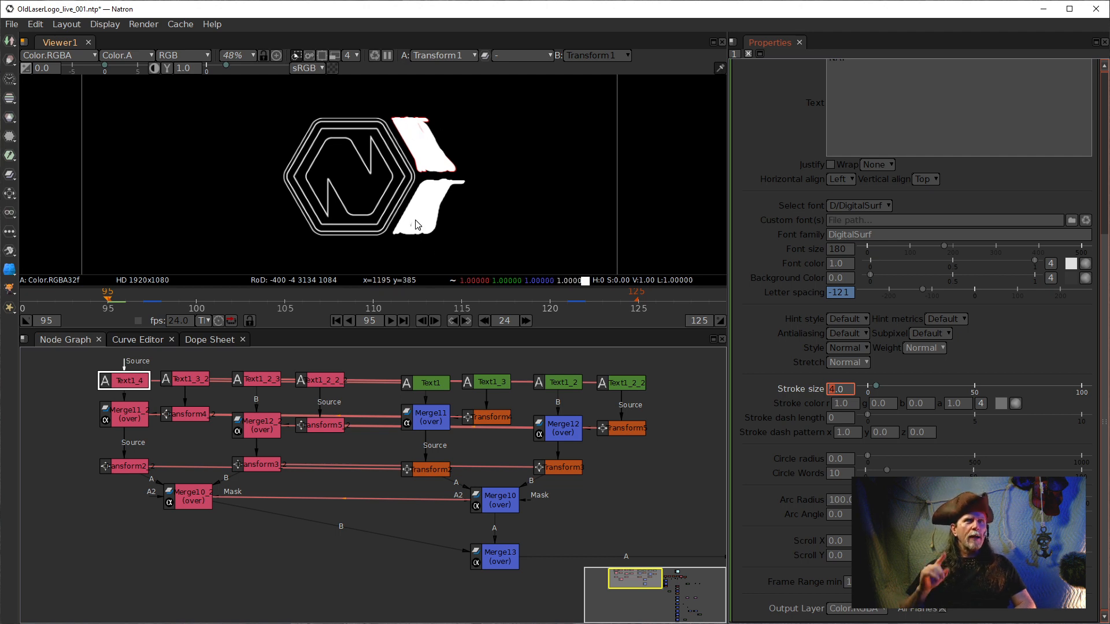
scroll(411, 151, up, 10)
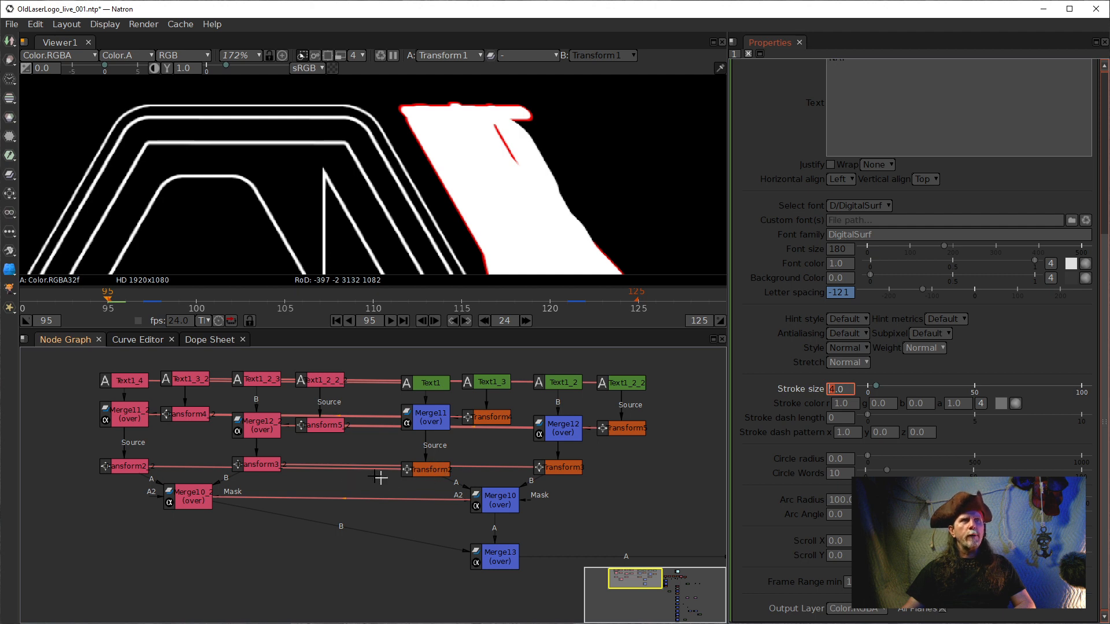
Step: Unlink the stroke size of the cloned RON text node Text1_3_2 from Text1_3 and set it to 4
drag(372, 458, 310, 453)
click(131, 400)
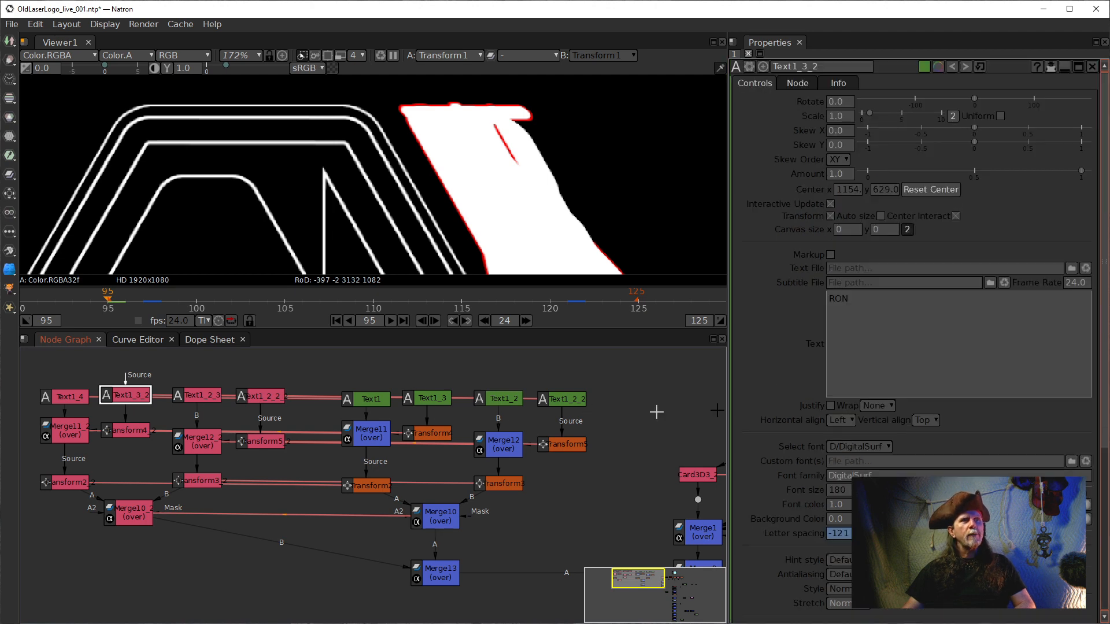
scroll(821, 503, down, 5)
scroll(803, 430, down, 3)
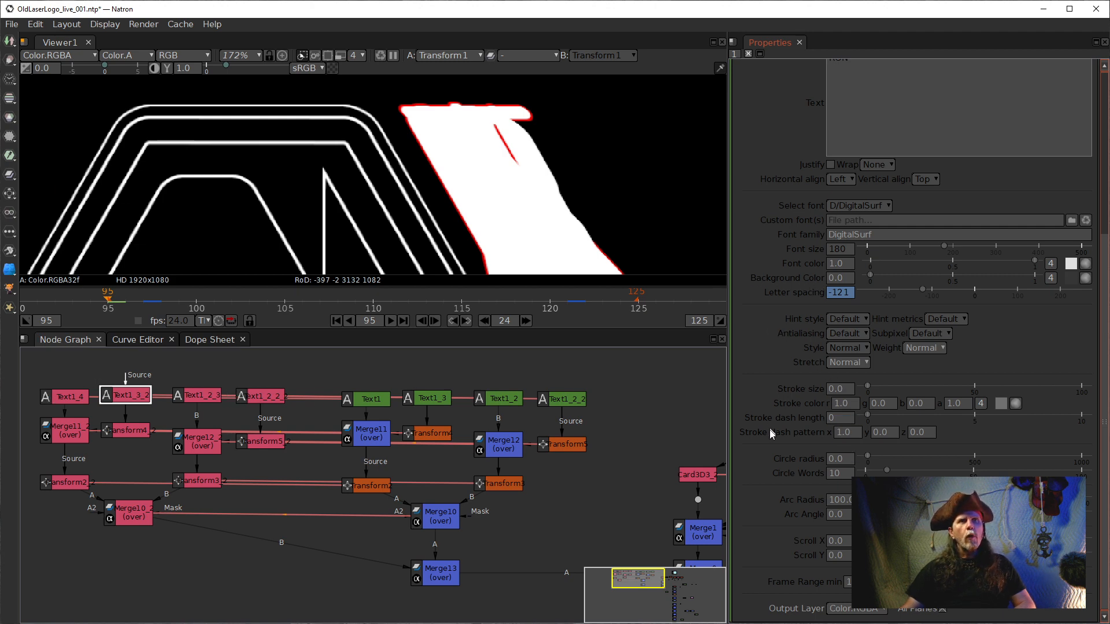
right_click(835, 387)
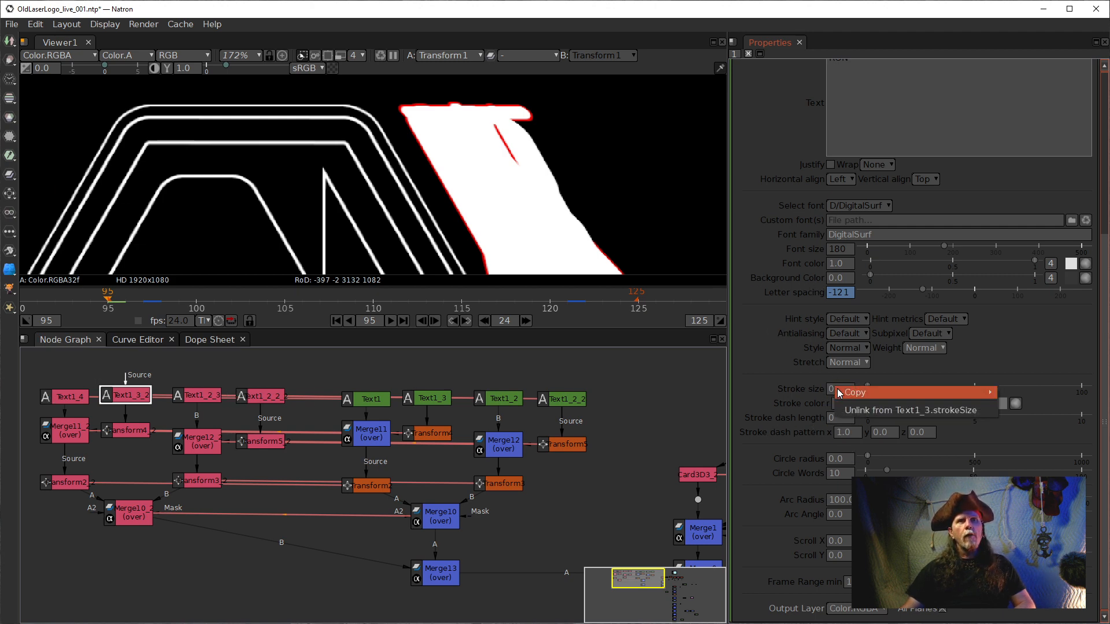
click(862, 410)
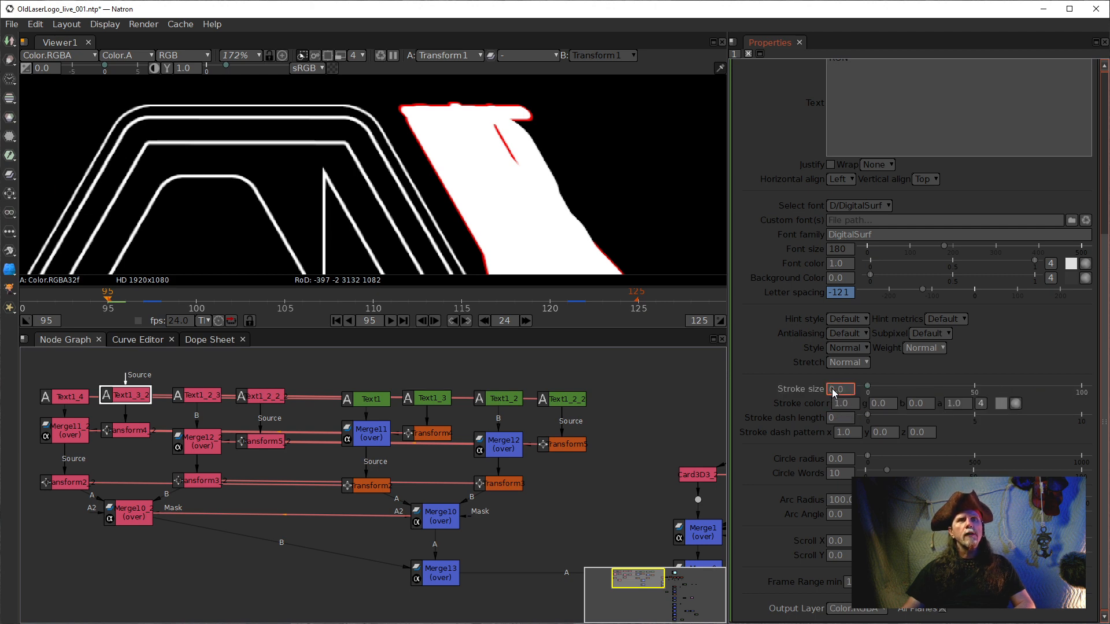
scroll(829, 393, up, 4)
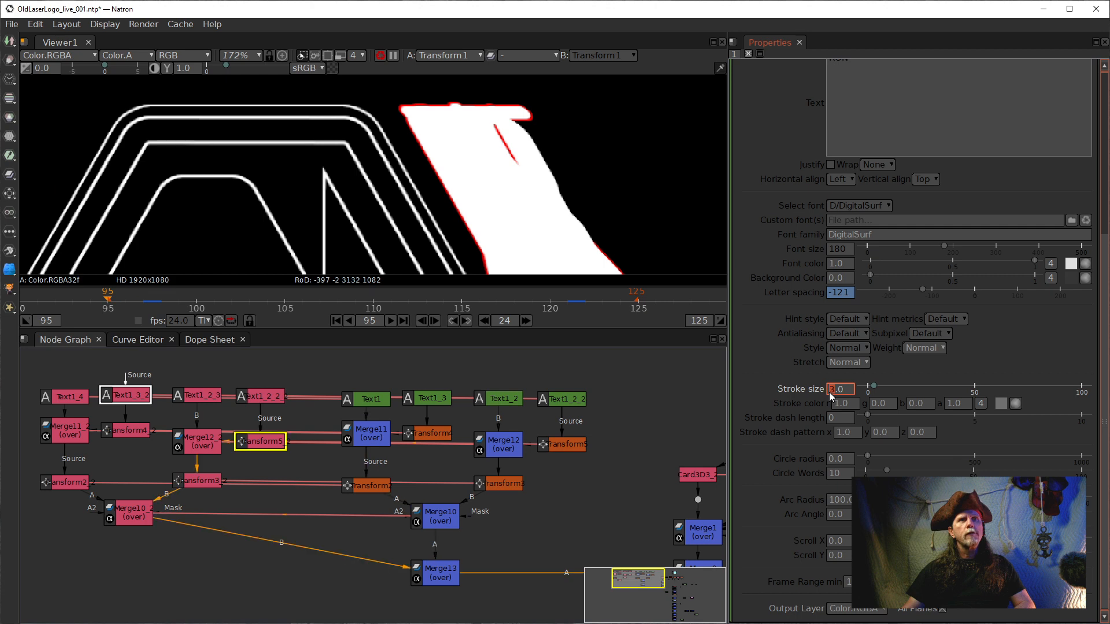
Step: Unlink the stroke size of the cloned text node Text1_2_3 from Text1_2 and set it to 4
click(197, 395)
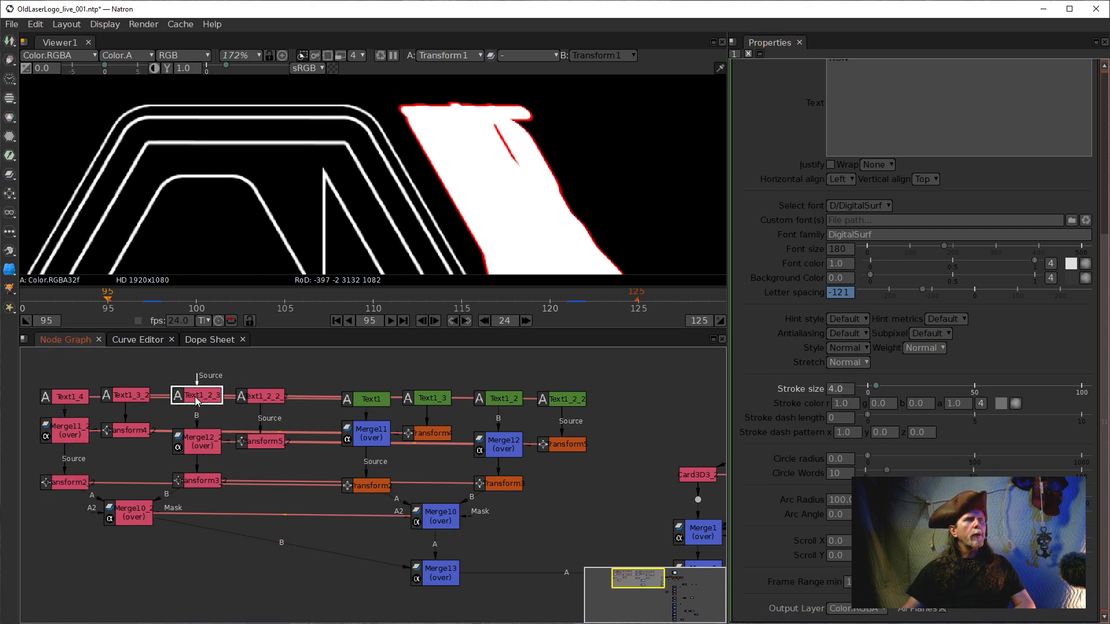
scroll(829, 421, down, 5)
scroll(824, 411, down, 2)
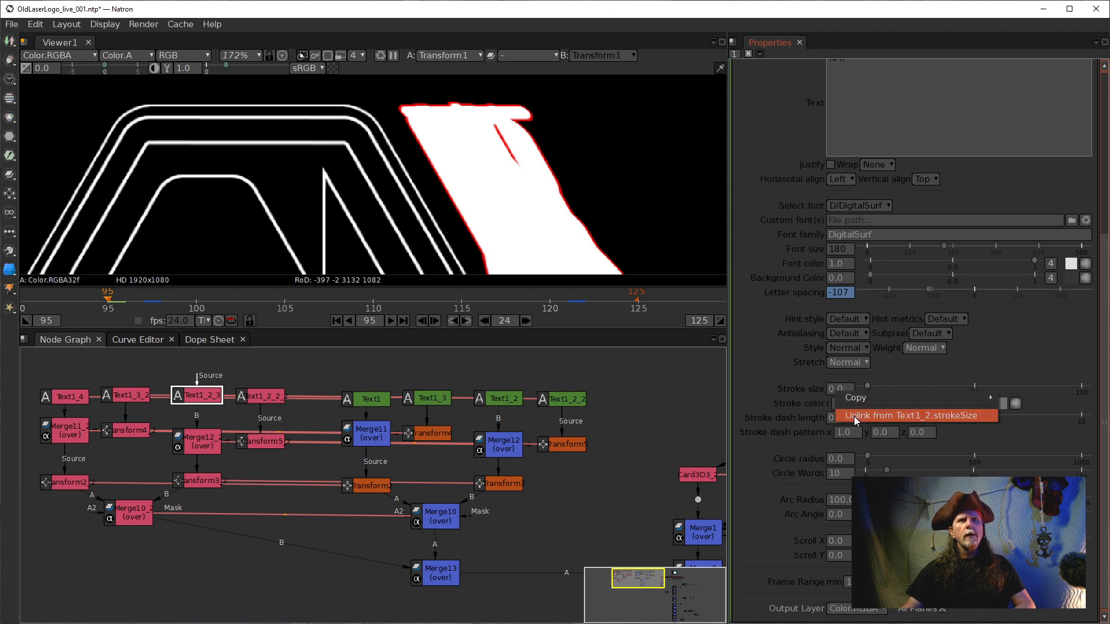
scroll(830, 393, up, 4)
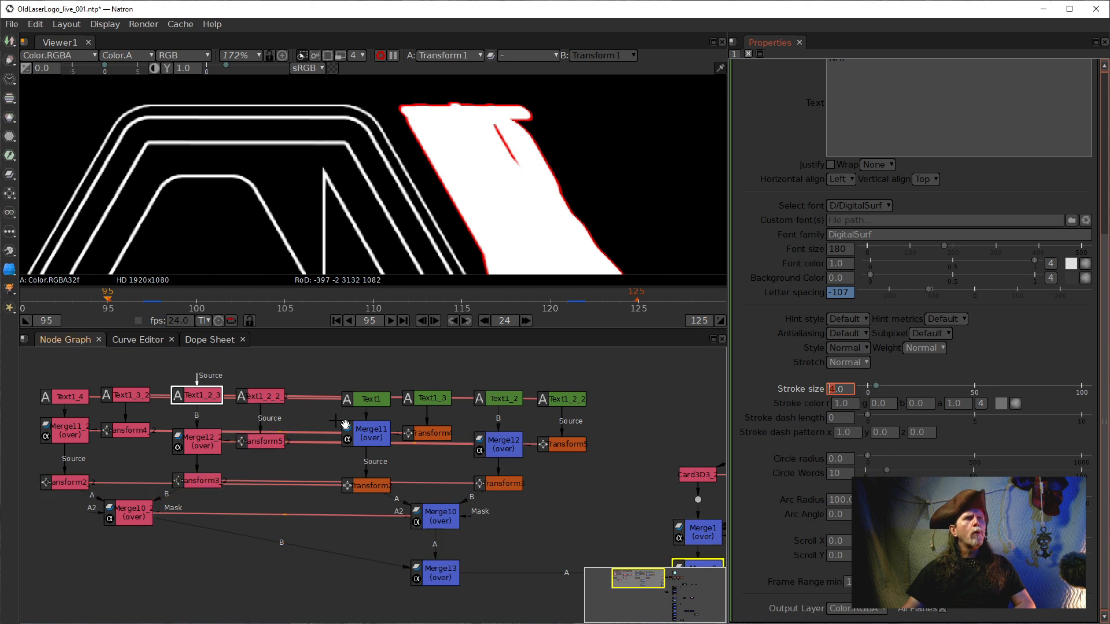
Step: Unlink the stroke size of the cloned ION text node Text1_2_2_2, set it to 4, and check the outlined letters in the viewer
click(272, 400)
double_click(272, 400)
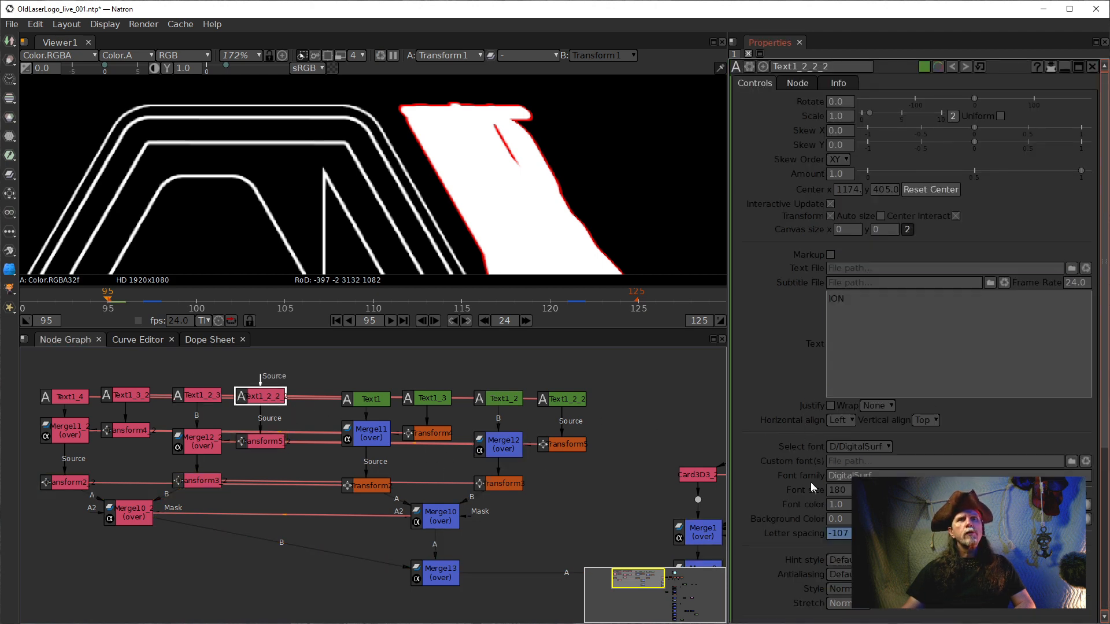
scroll(806, 478, down, 5)
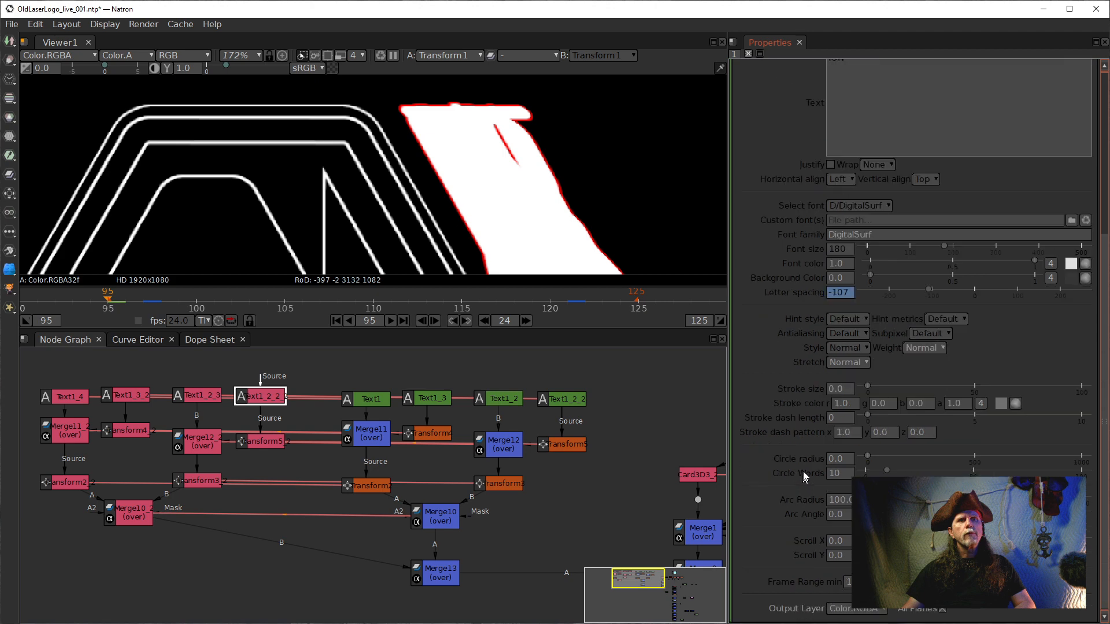
click(843, 391)
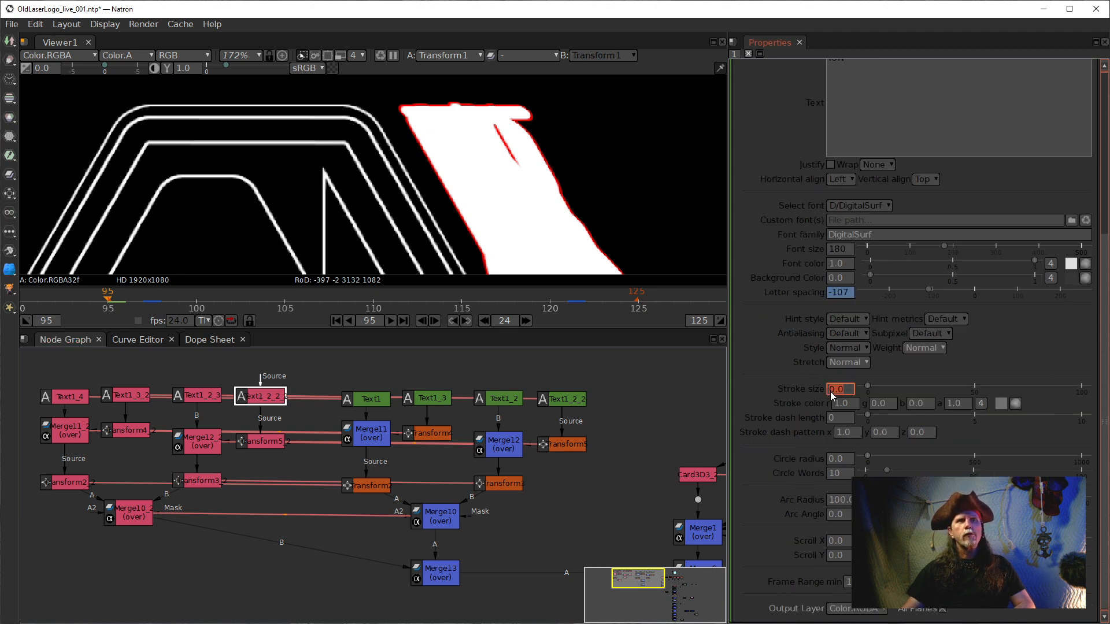
text(4)
key(Return)
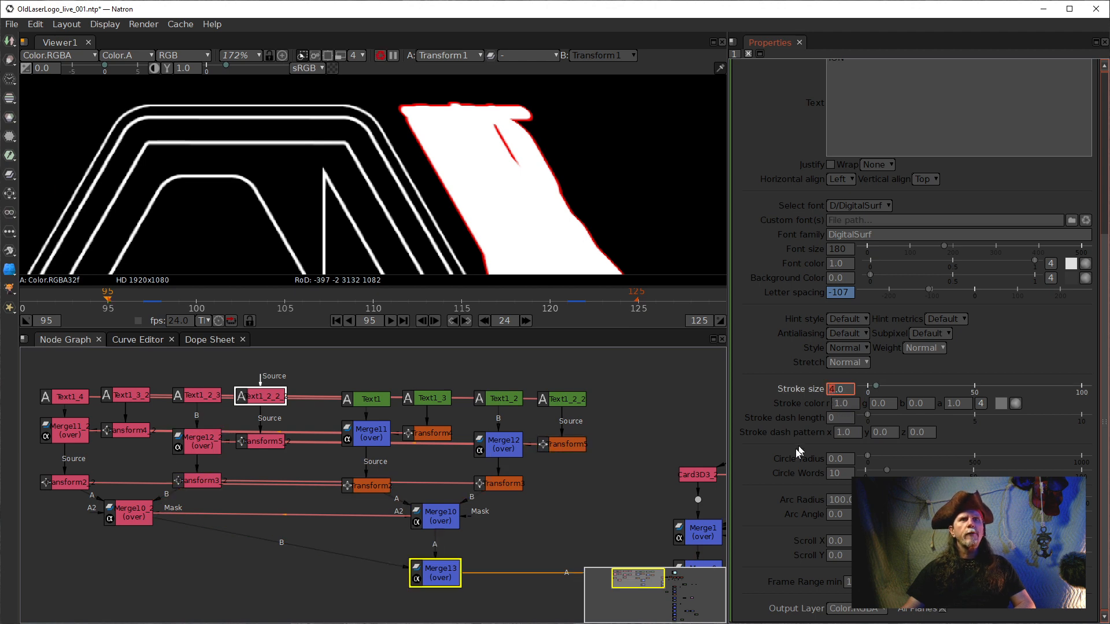
drag(555, 254, 403, 92)
mouse_move(409, 198)
mouse_down()
mouse_move(428, 354)
mouse_move(467, 170)
mouse_move(461, 233)
mouse_up()
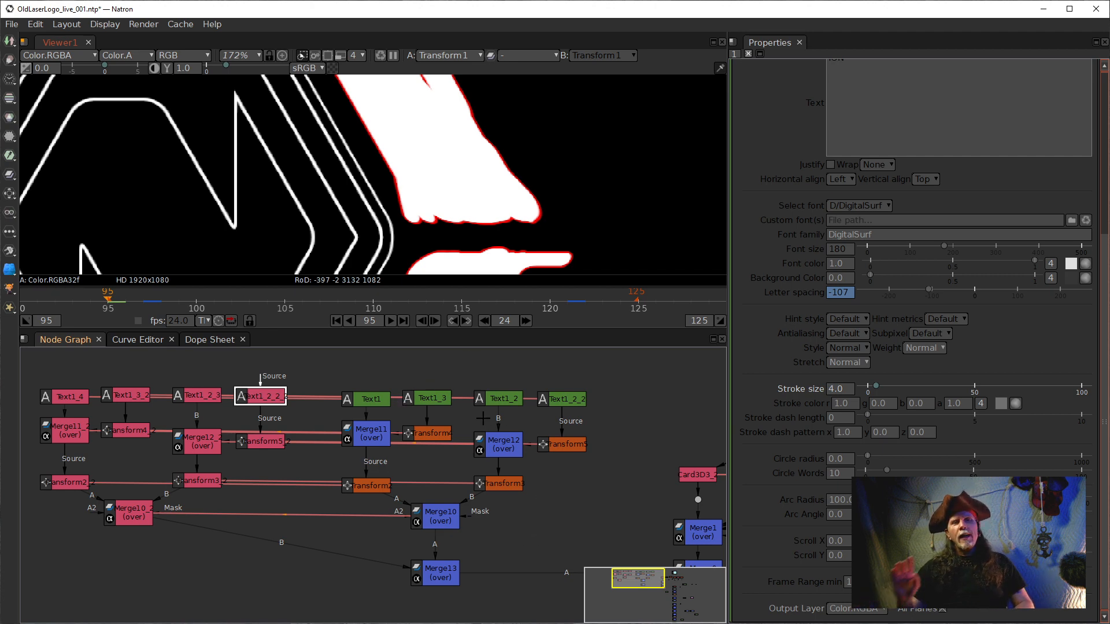
Step: Change the stroke color of the original NAT text node Text1 to white
drag(633, 438, 563, 468)
double_click(308, 433)
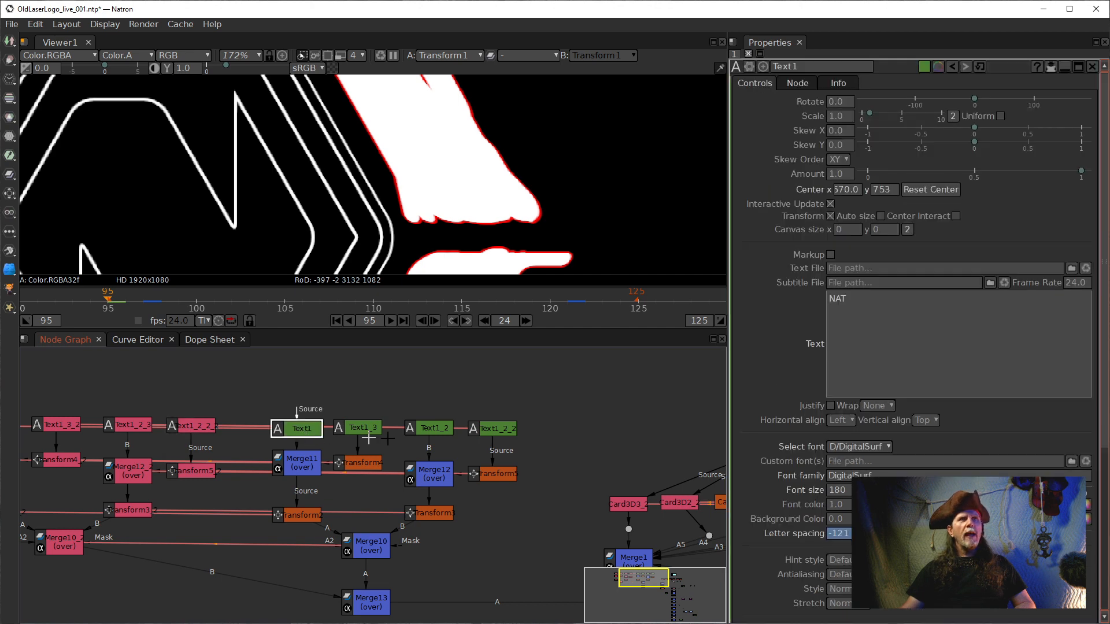
scroll(913, 346, down, 3)
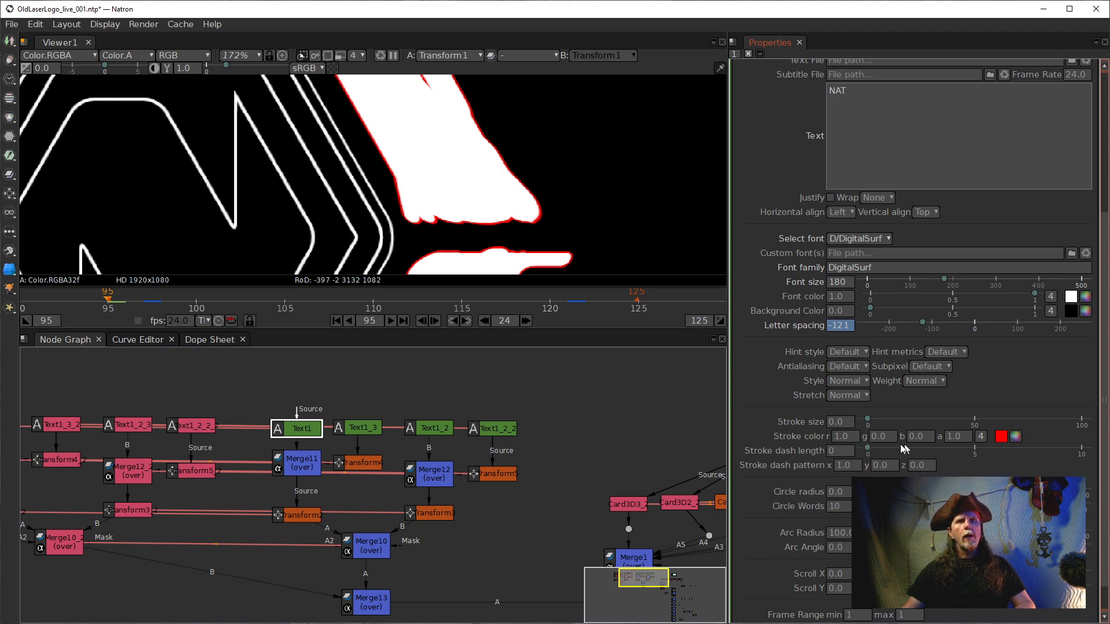
click(1016, 437)
click(520, 300)
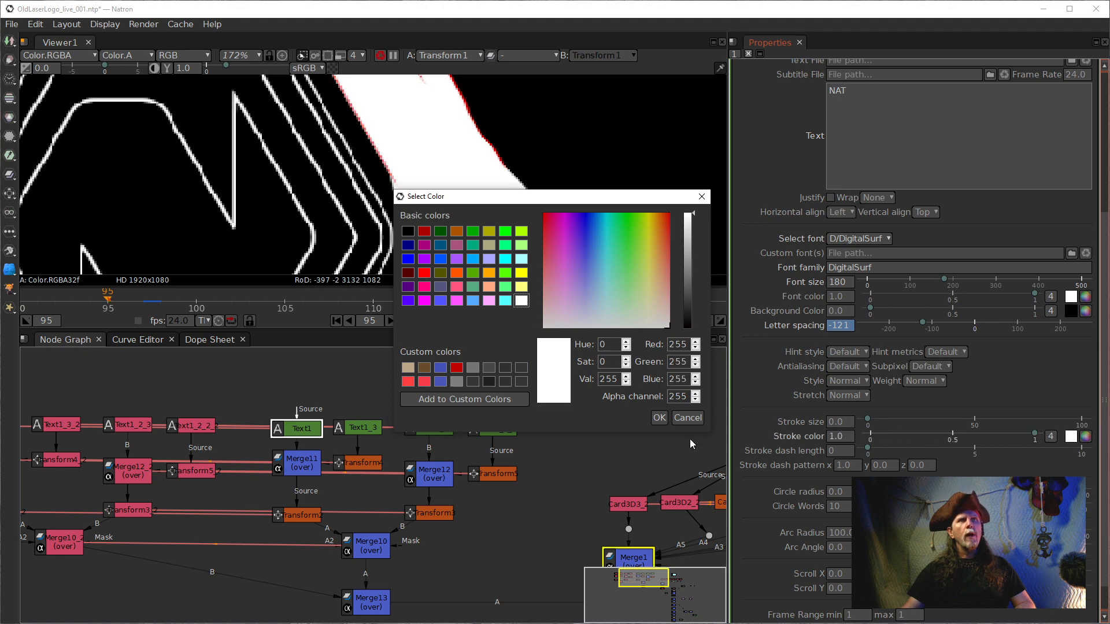
click(660, 418)
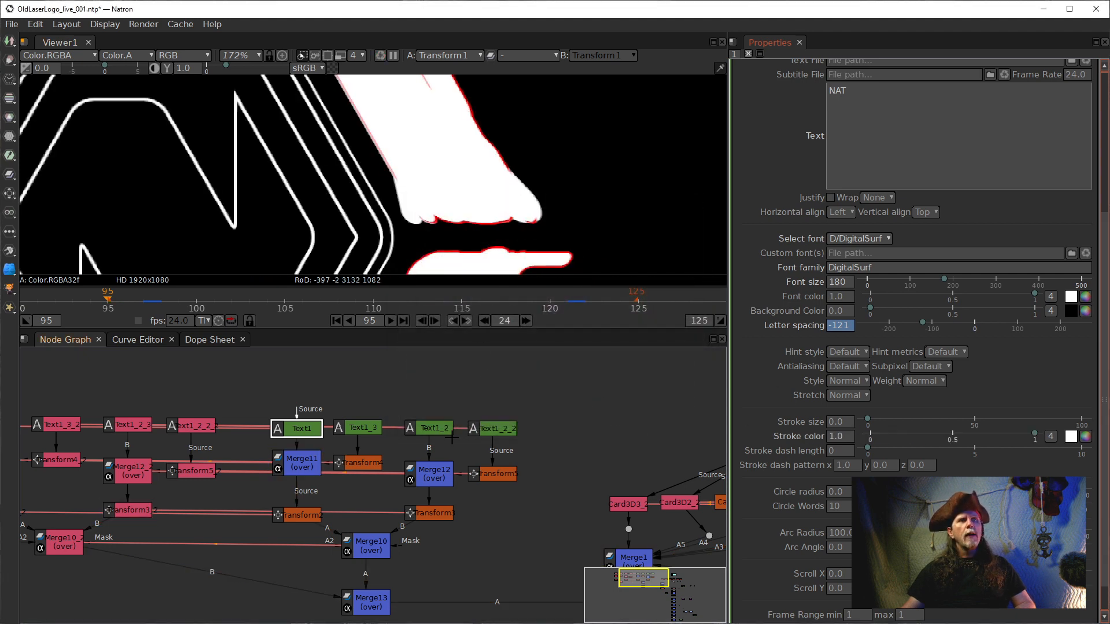
Step: Change the stroke color of the original RON text node Text1_3 to white
click(360, 431)
scroll(925, 289, down, 3)
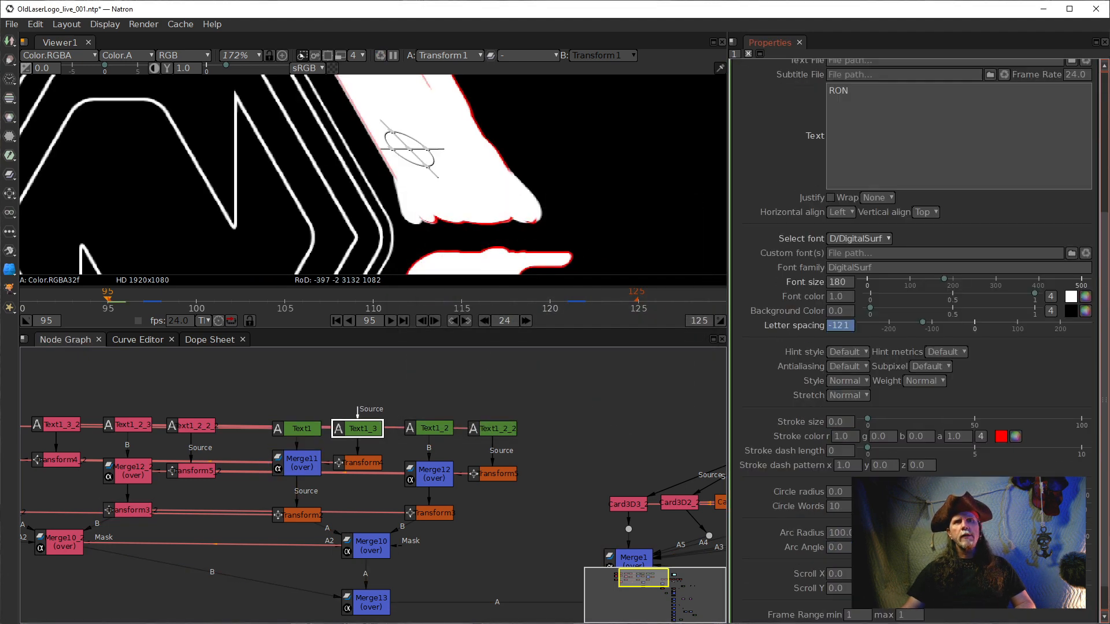
scroll(1010, 475, down, 1)
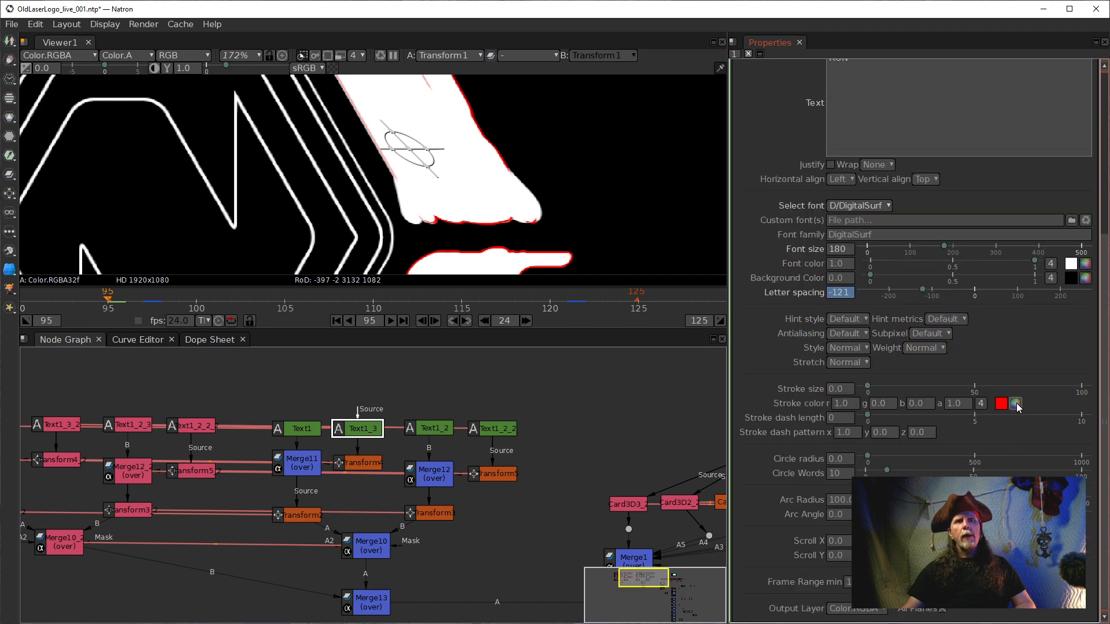
click(1015, 404)
click(518, 301)
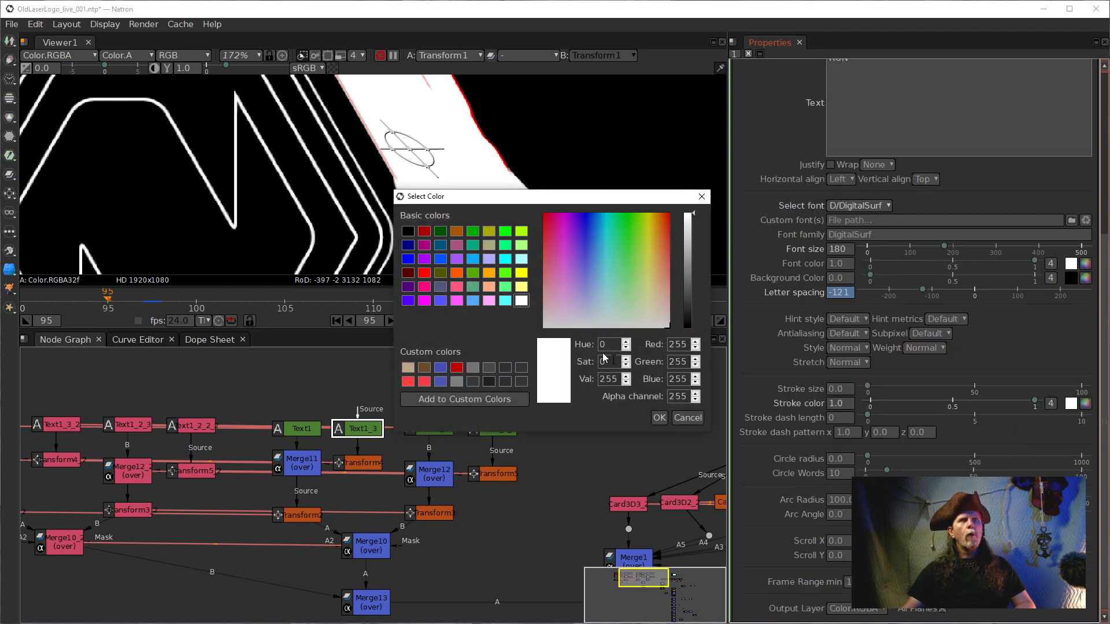
Step: Change the stroke color of the original second-row NAT text node Text1_2 to white
click(416, 433)
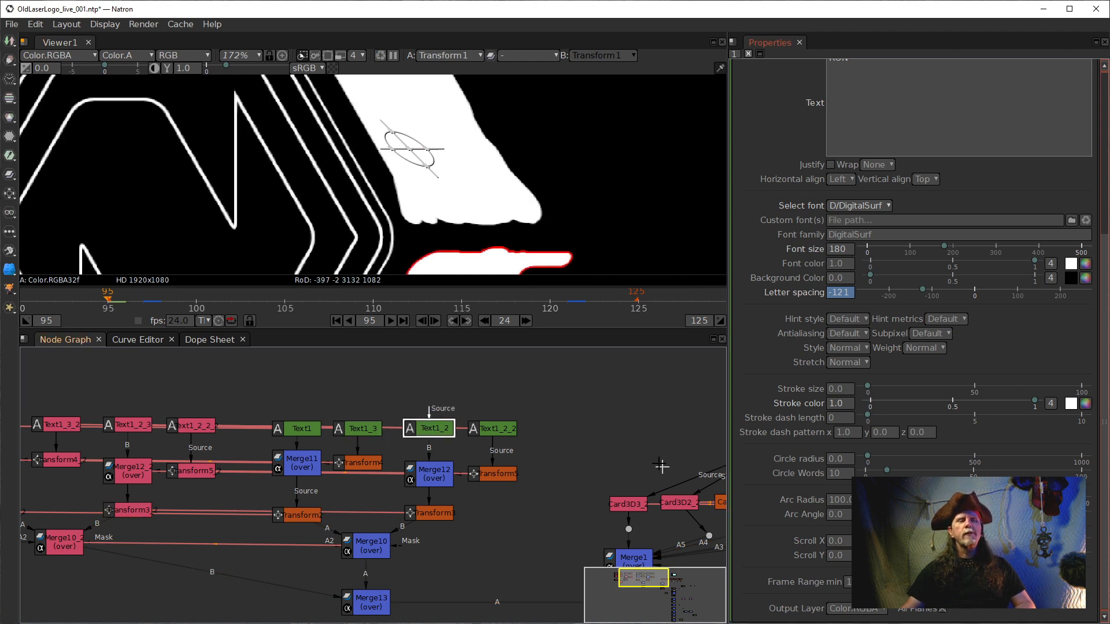
double_click(426, 428)
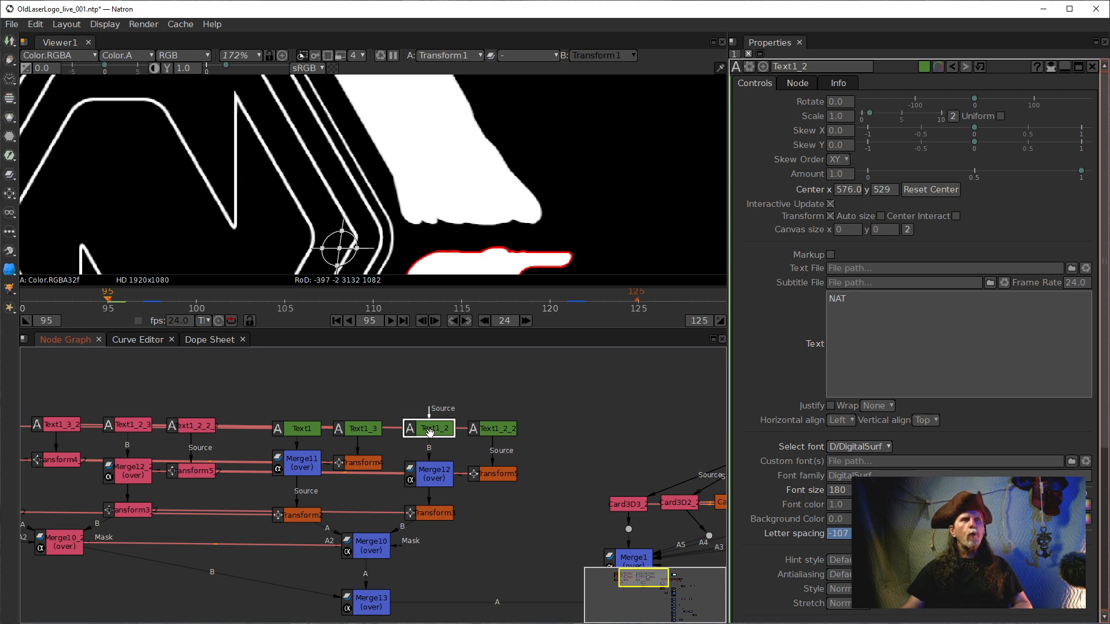
scroll(809, 427, down, 5)
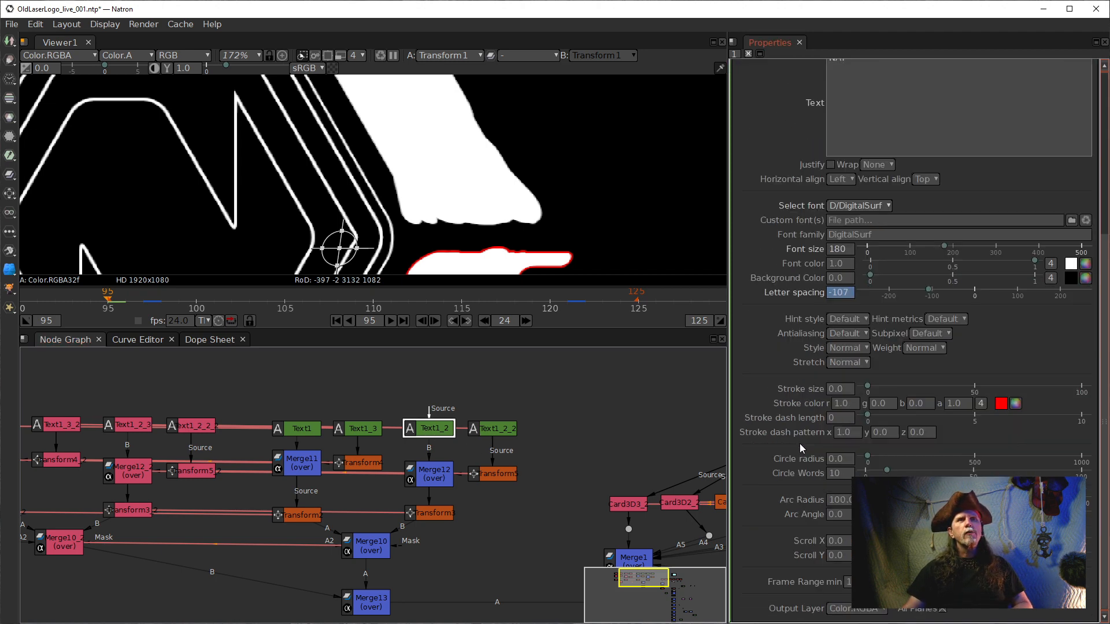
click(1016, 403)
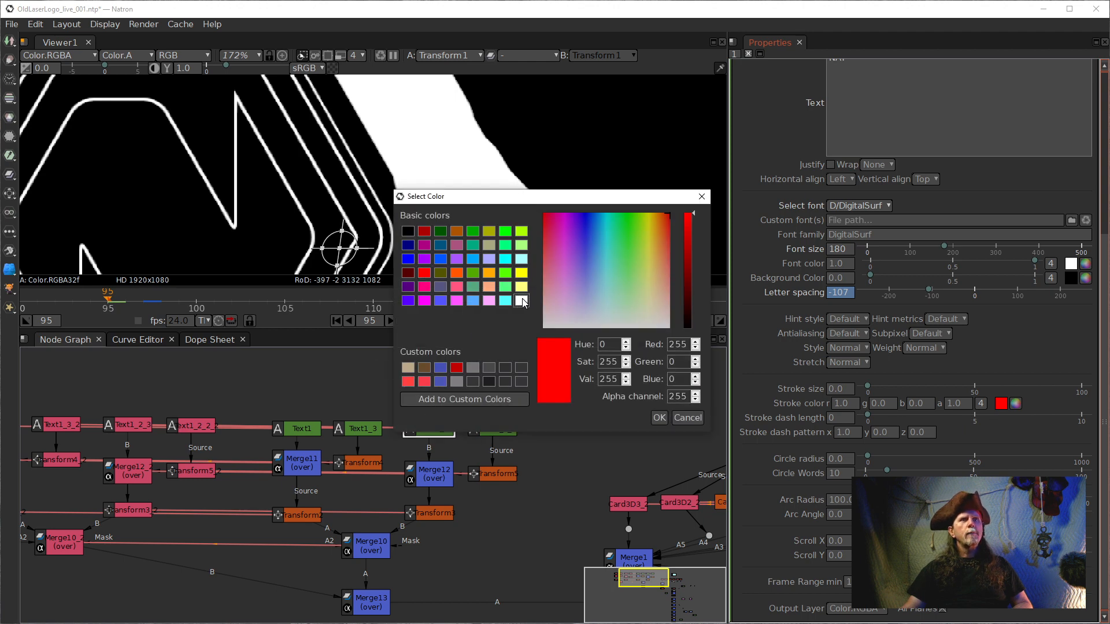
click(521, 300)
click(659, 417)
Step: Change the stroke color of the original ION text node Text1_2_2 to white and check the lettering beside the hexagon
click(477, 428)
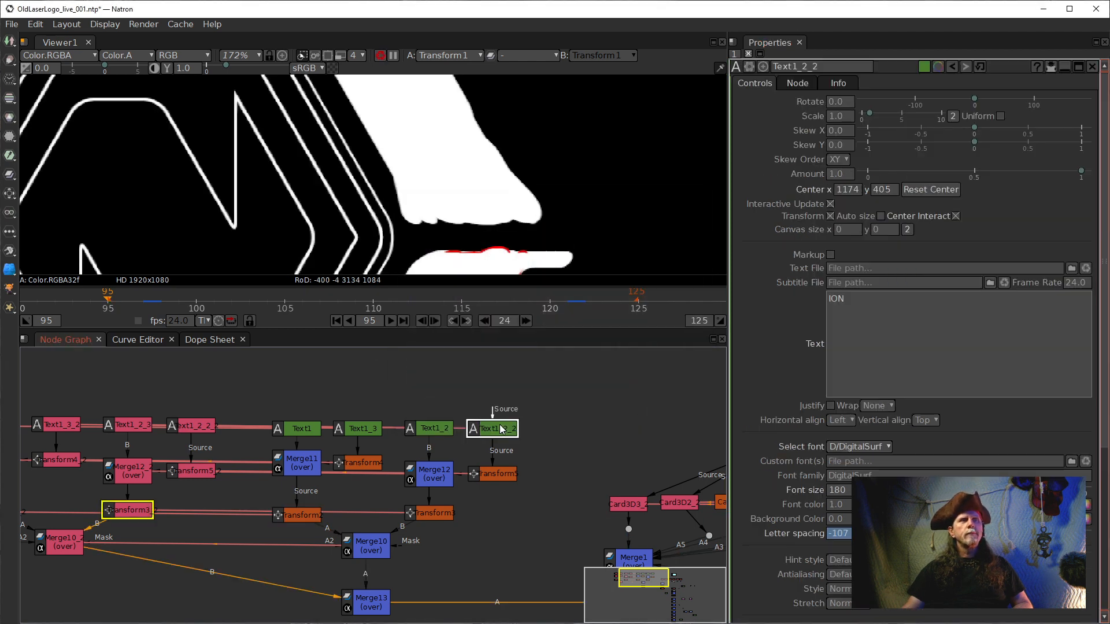
scroll(853, 473, down, 3)
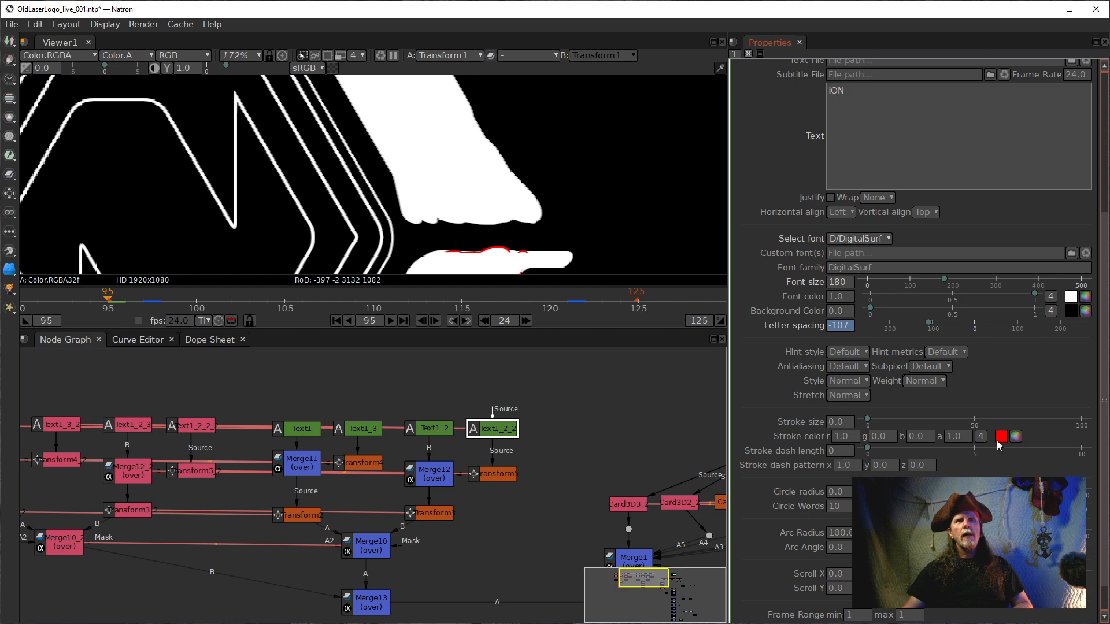
click(1016, 437)
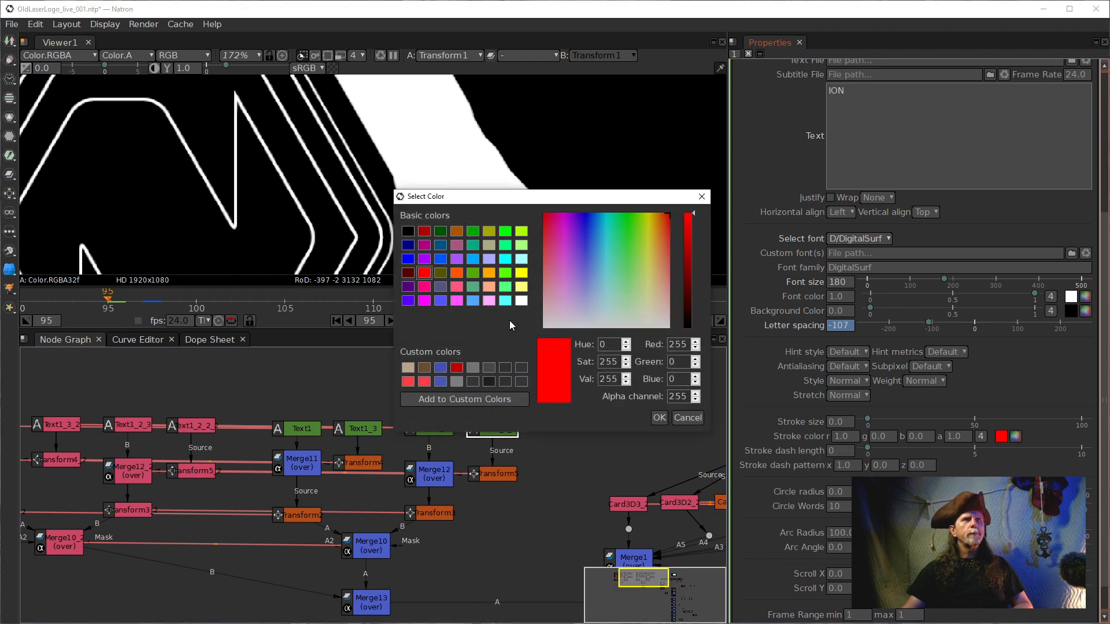
click(521, 300)
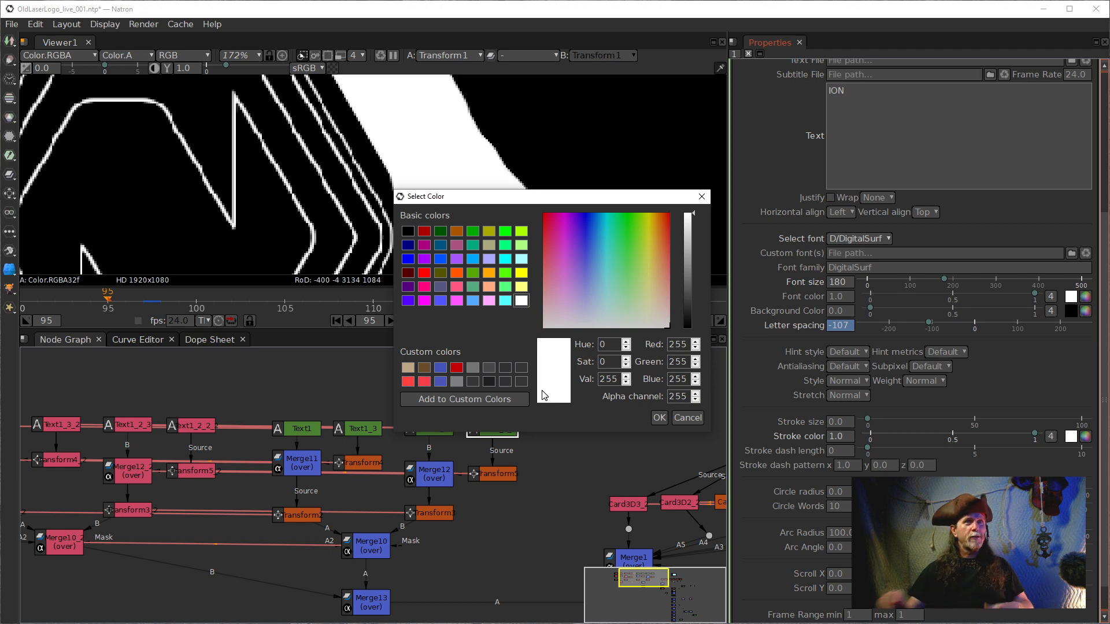
click(659, 419)
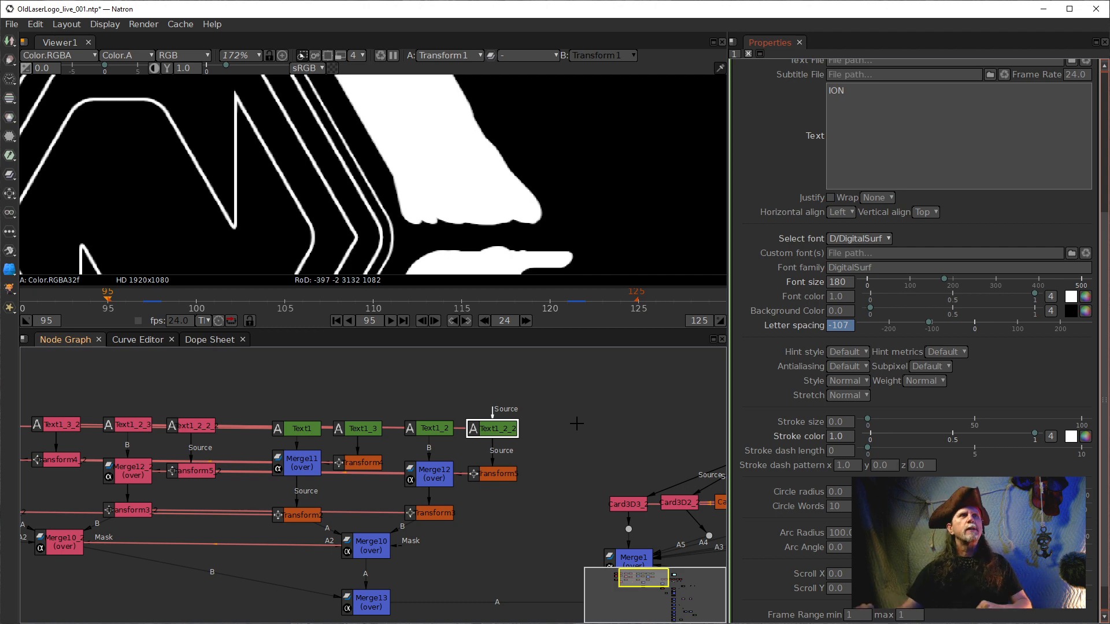
click(634, 398)
scroll(504, 164, down, 3)
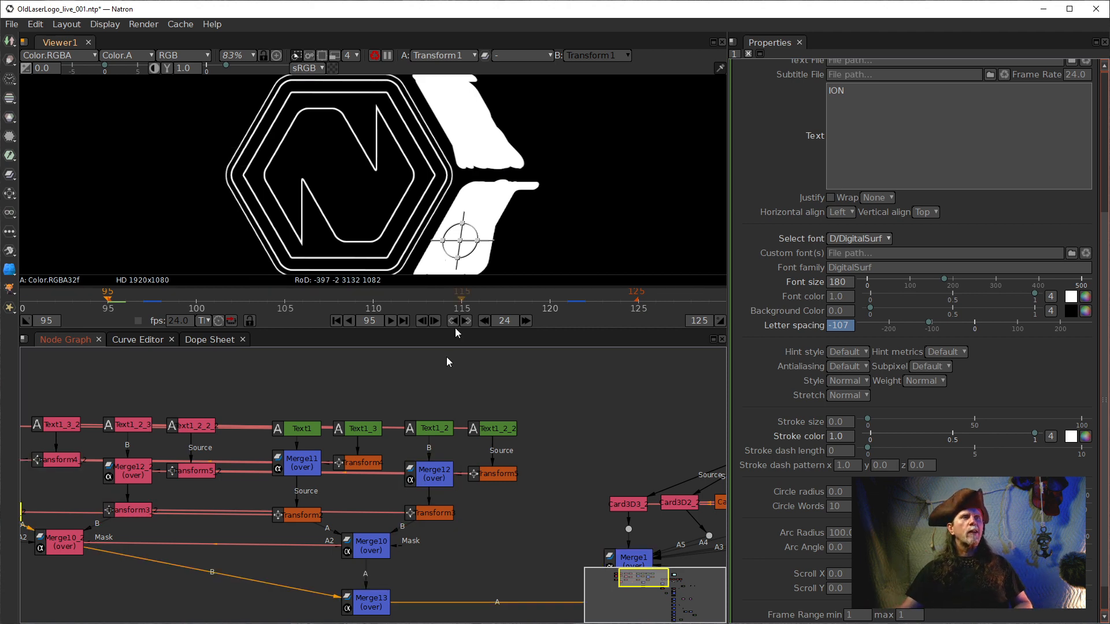
Step: Set the operation of Merge13, which combines the original and cloned lettering, to from
drag(560, 552, 563, 473)
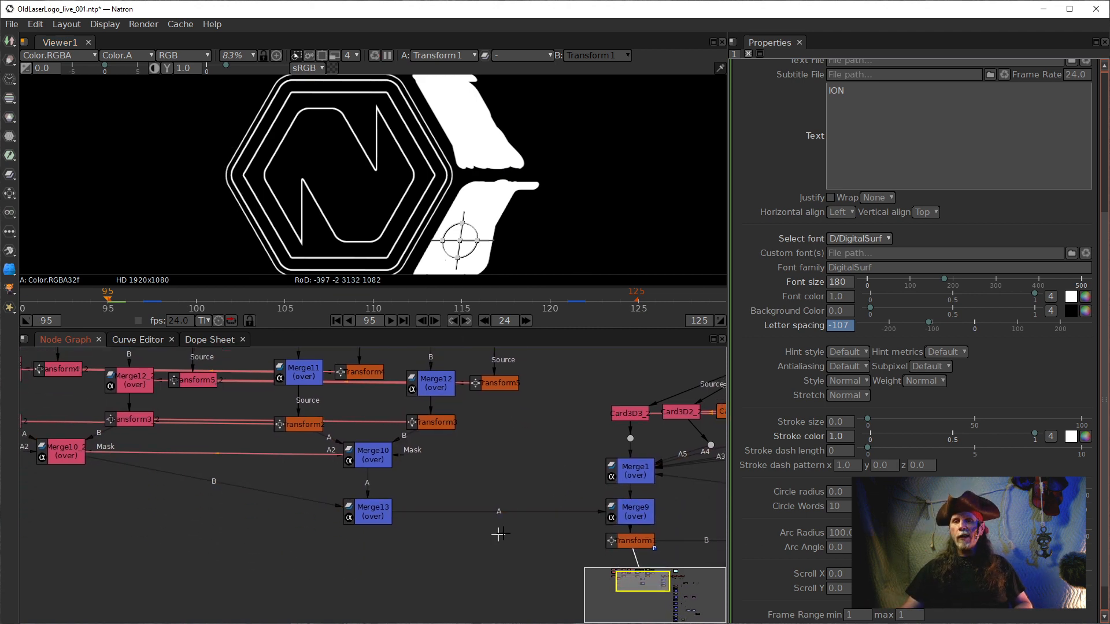
click(364, 517)
double_click(364, 517)
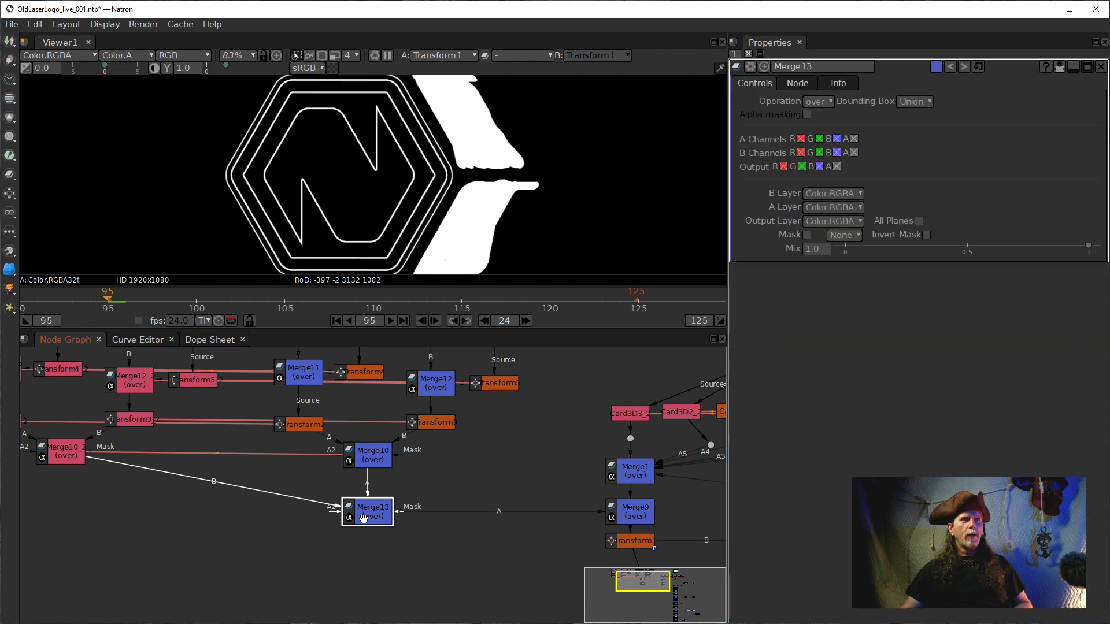
drag(548, 452, 574, 466)
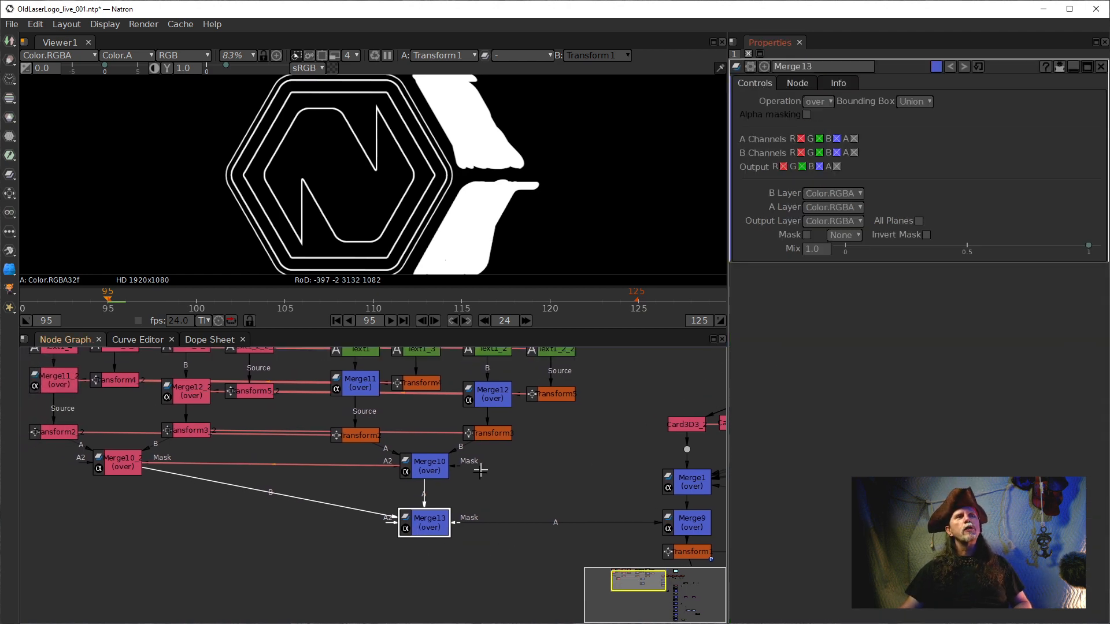
drag(438, 527, 437, 530)
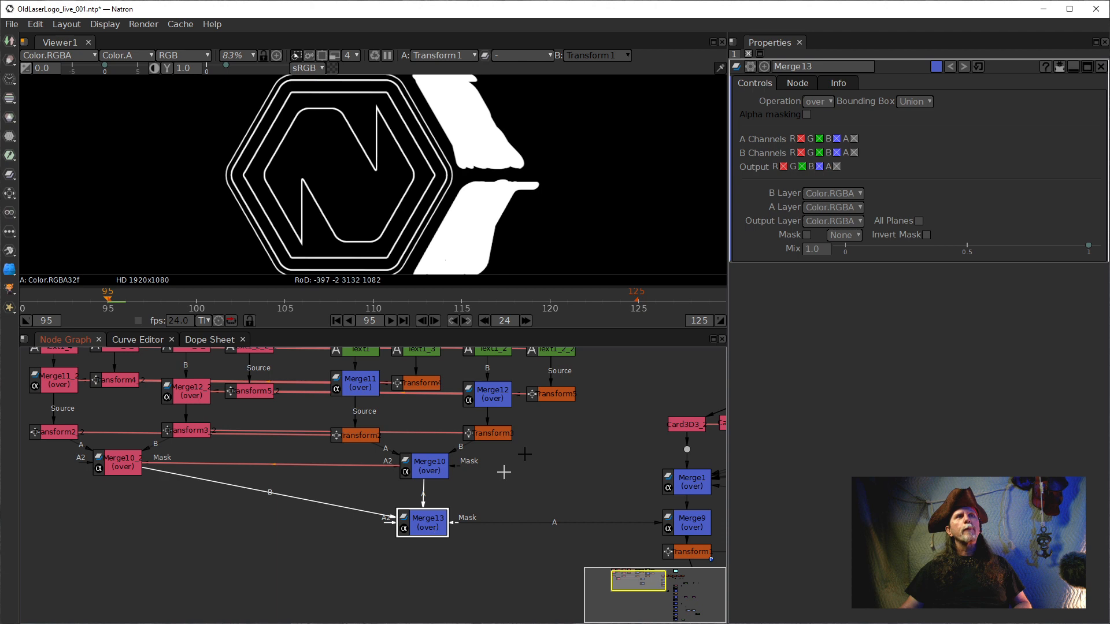
click(816, 101)
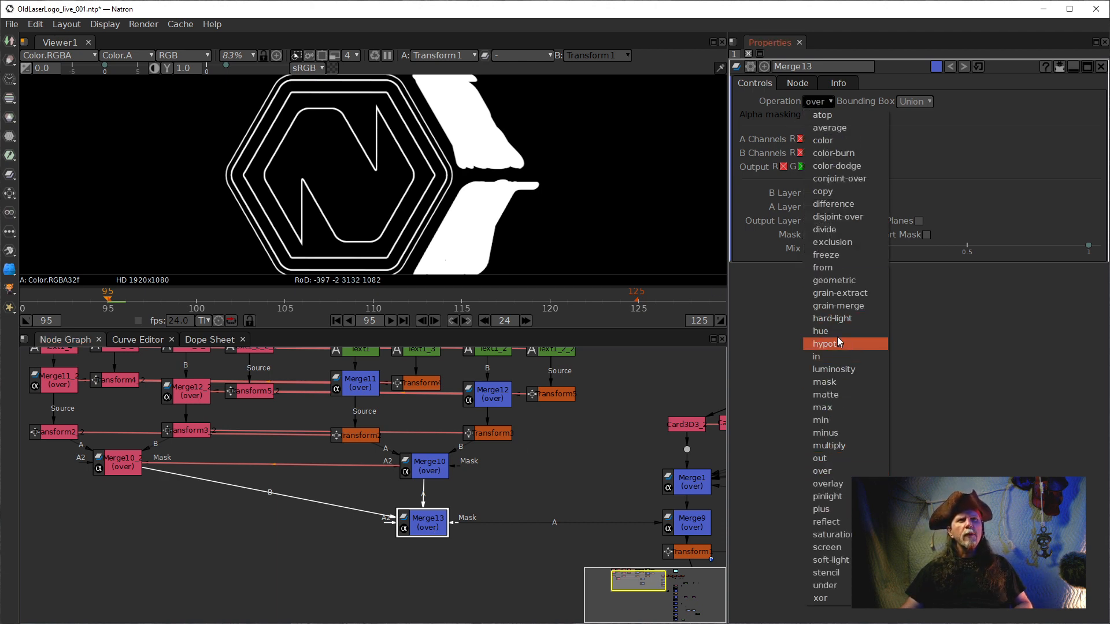
click(831, 267)
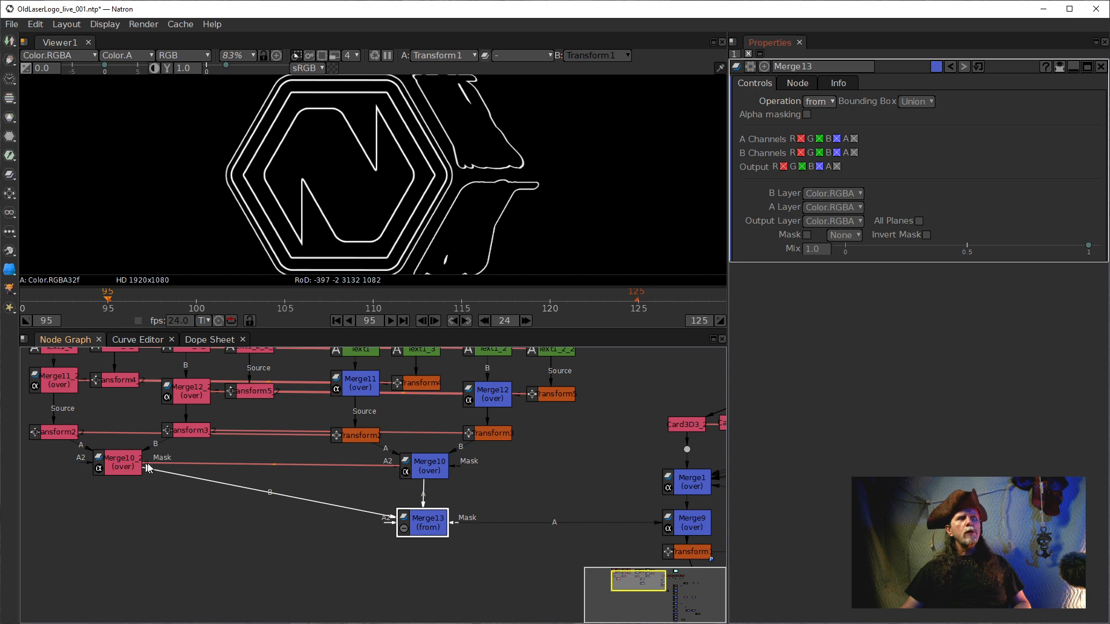
Step: Examine the merged lettering outlines beside the hexagon up close and as a whole
drag(430, 525, 432, 526)
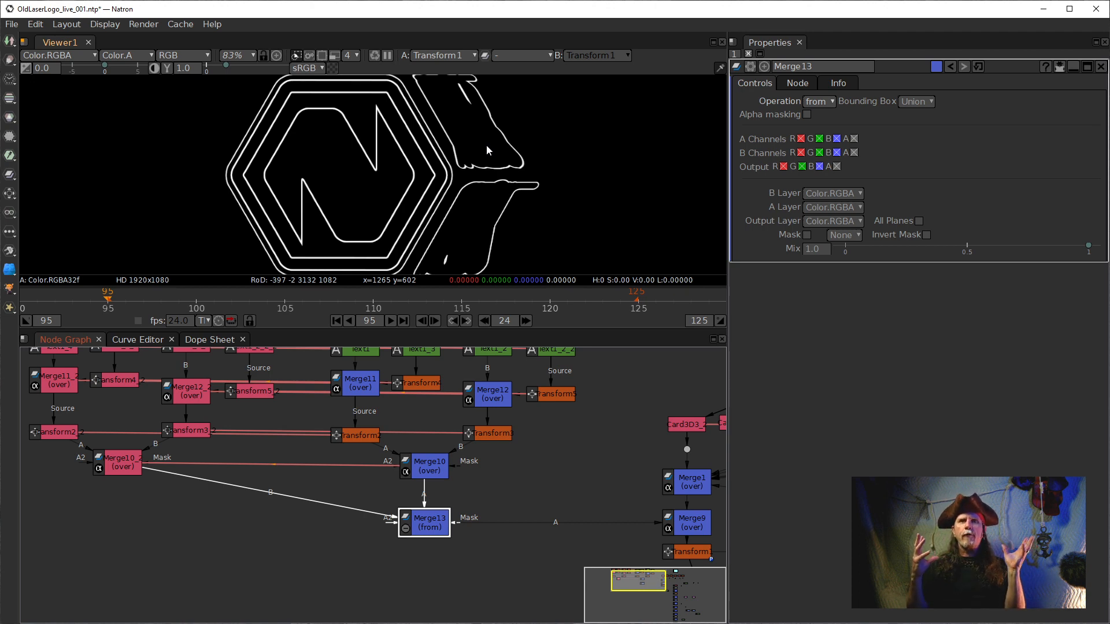
drag(461, 119, 463, 157)
scroll(445, 153, up, 4)
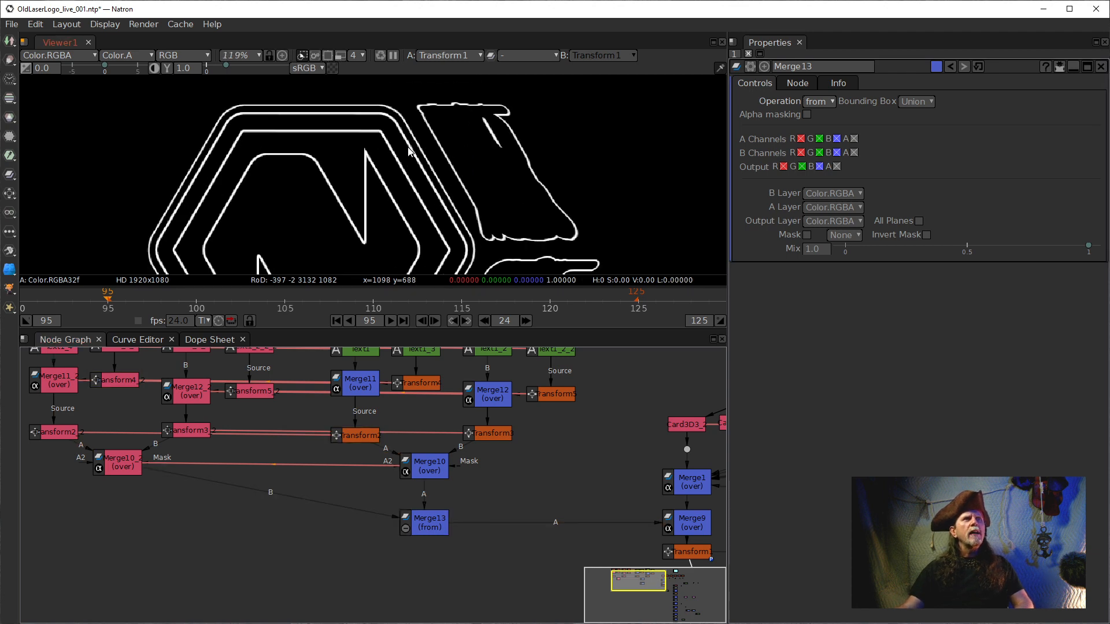
scroll(430, 113, up, 4)
drag(430, 112, 418, 168)
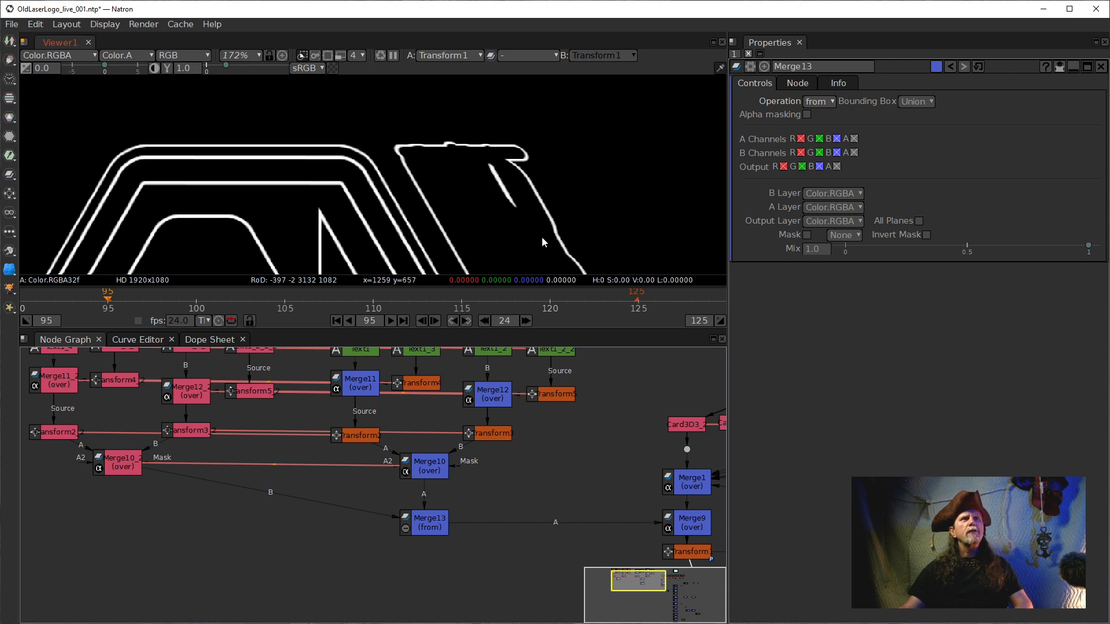
scroll(494, 200, down, 4)
scroll(486, 210, down, 3)
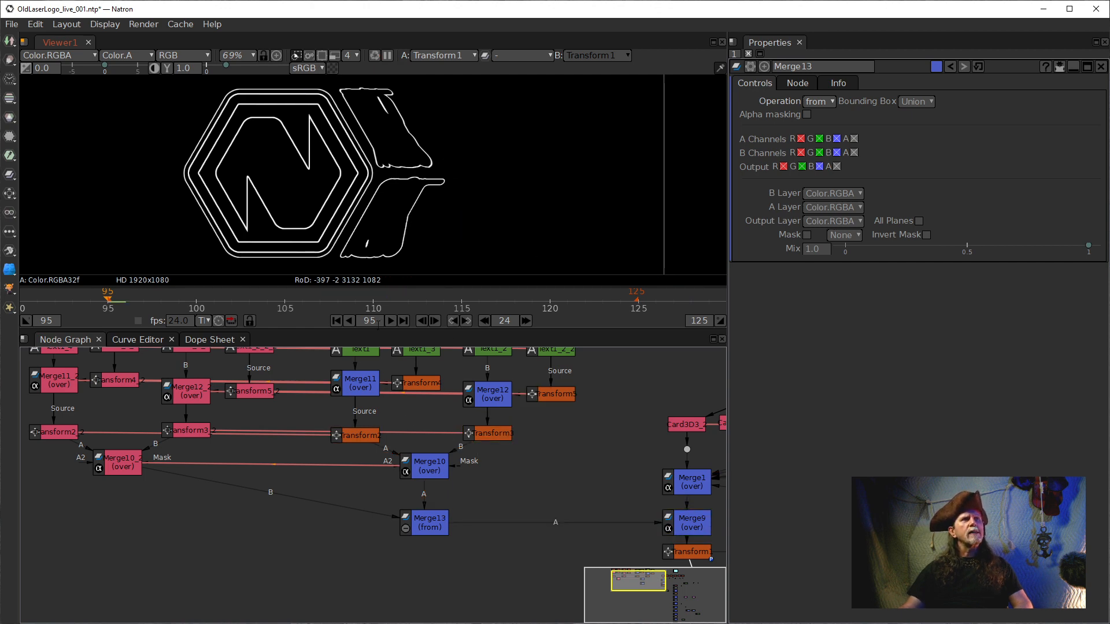
scroll(506, 168, down, 2)
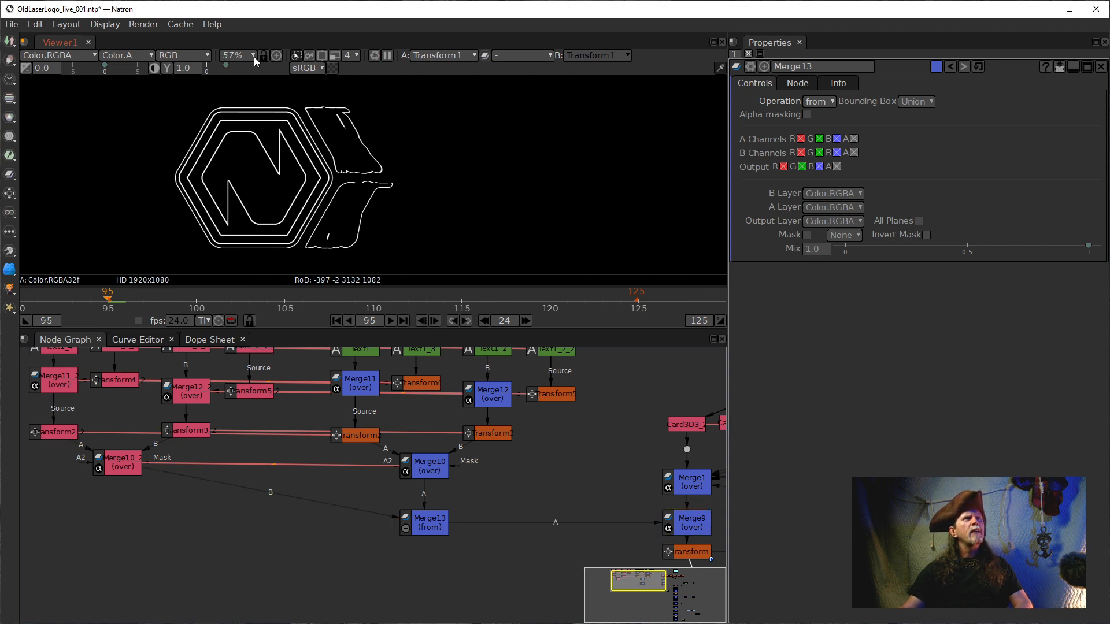
Step: Frame the logo in the viewer, play the outlined lettering's slide-out animation and stop it
scroll(385, 158, up, 4)
scroll(386, 162, down, 2)
drag(411, 181, 563, 172)
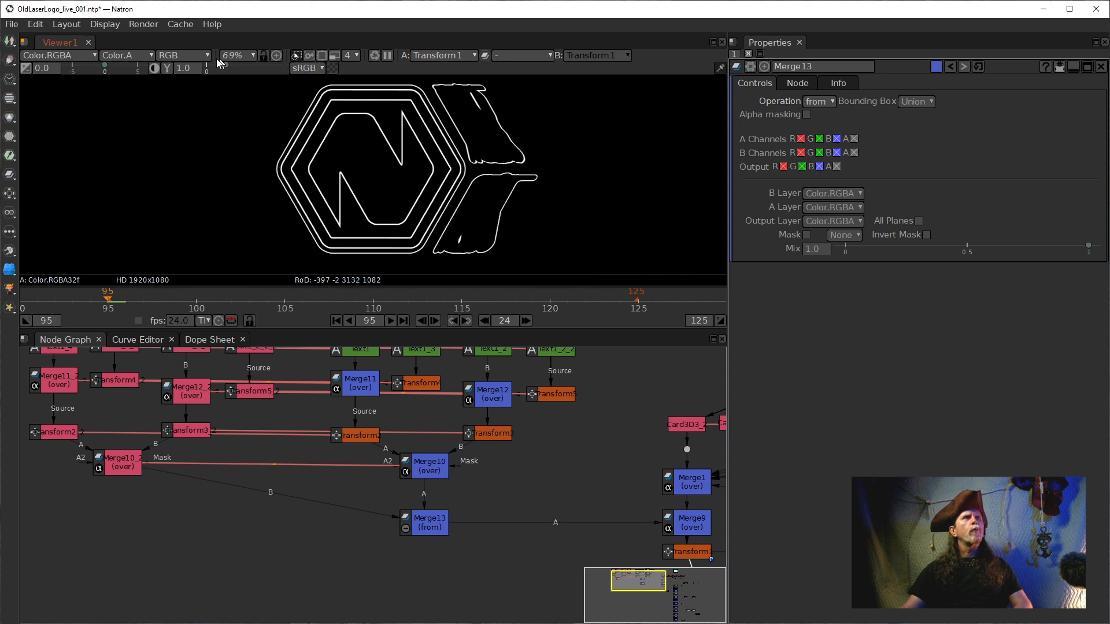
click(391, 320)
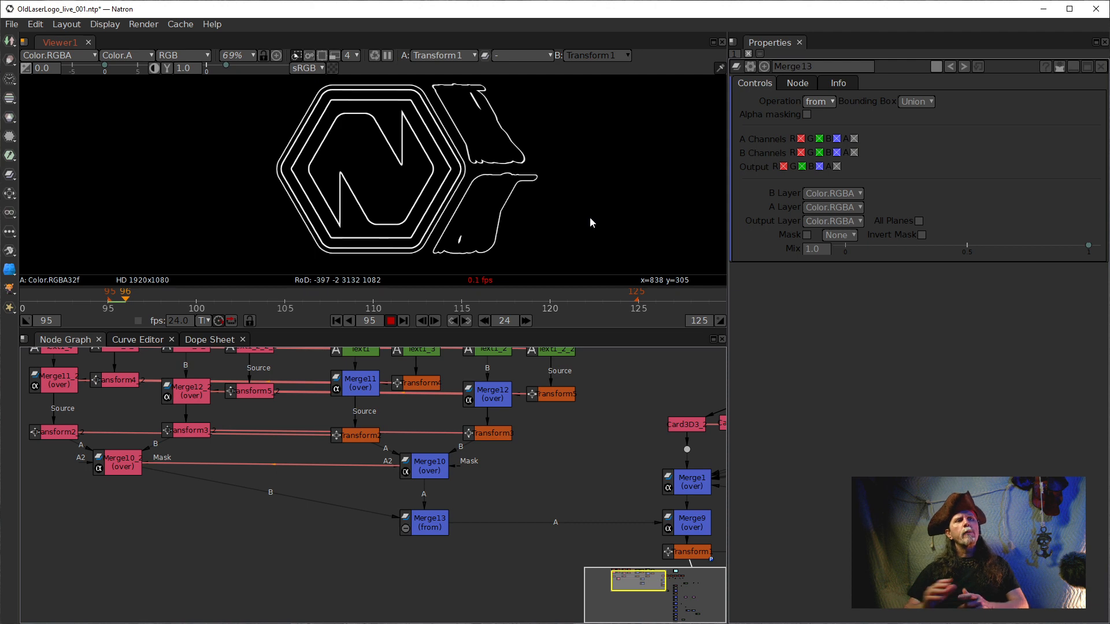
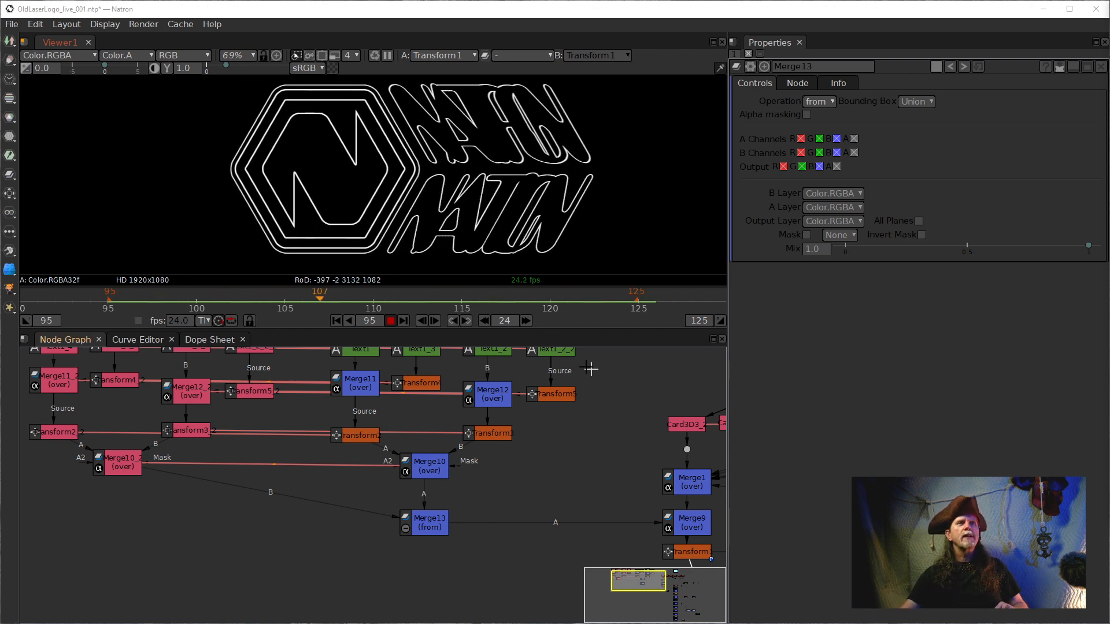
click(391, 321)
Step: Open the settings of Transform3 and go to frame 96 to examine the start of the lettering animation
drag(634, 496, 415, 452)
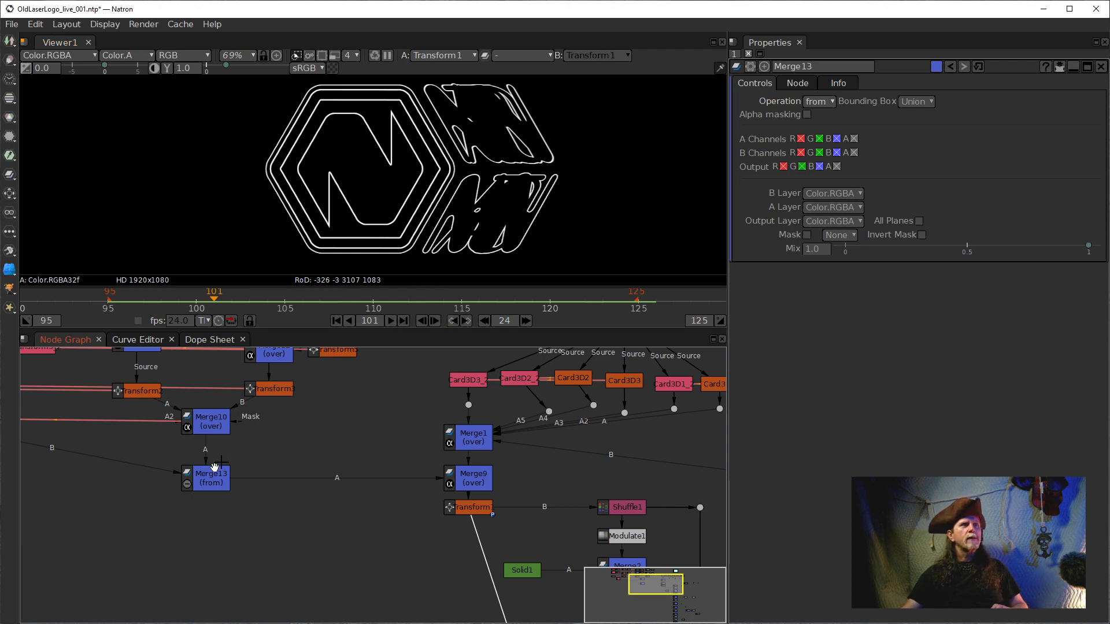
drag(259, 439, 308, 456)
click(321, 406)
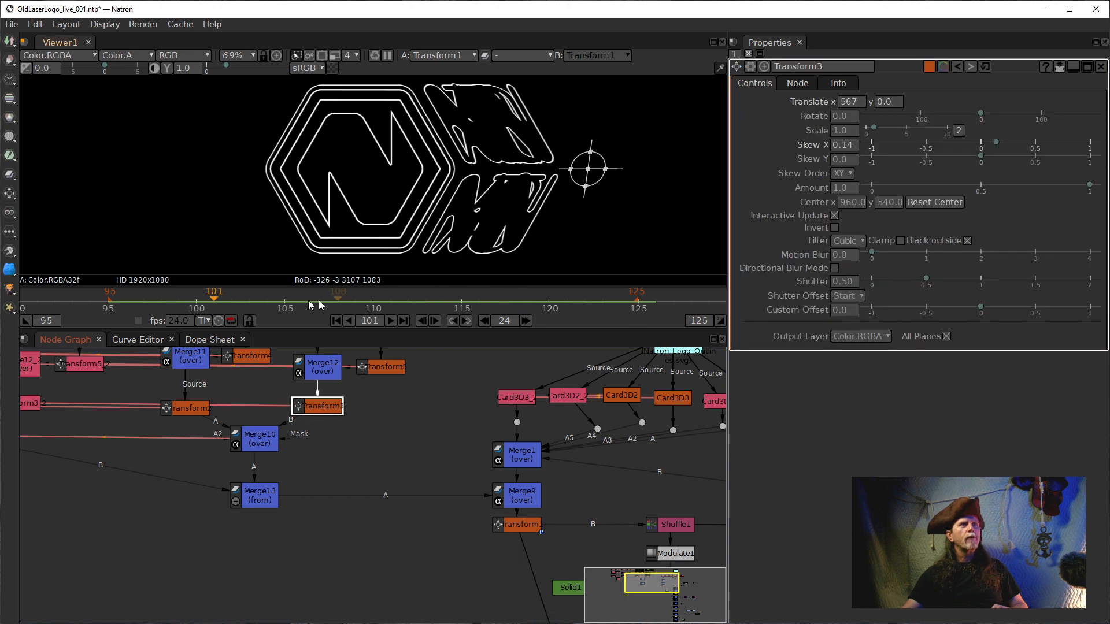
click(370, 321)
text(96)
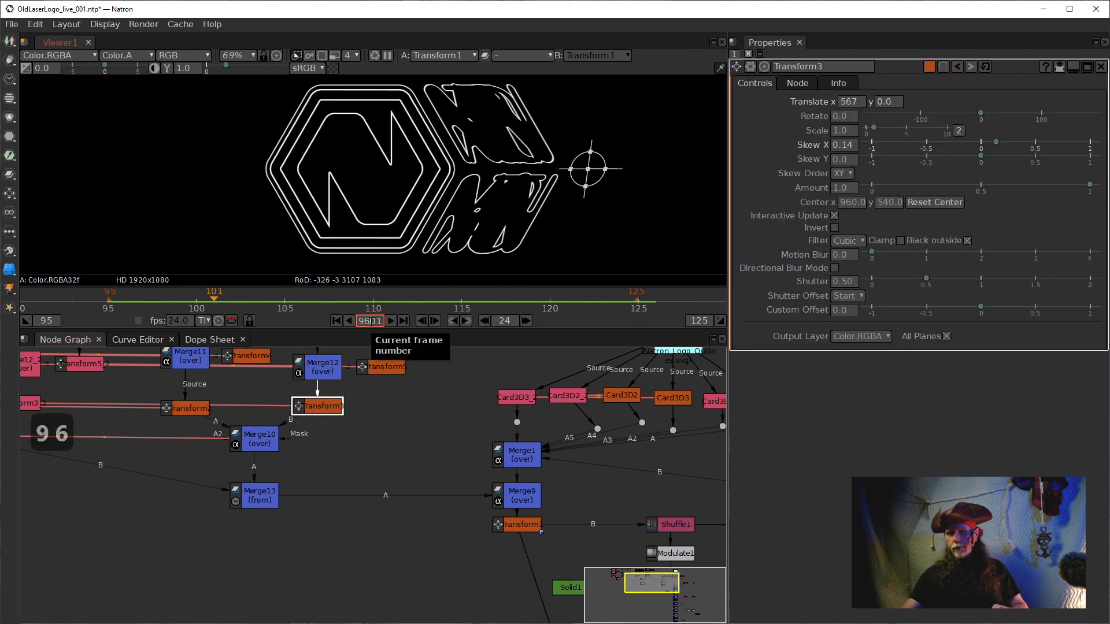
key(Return)
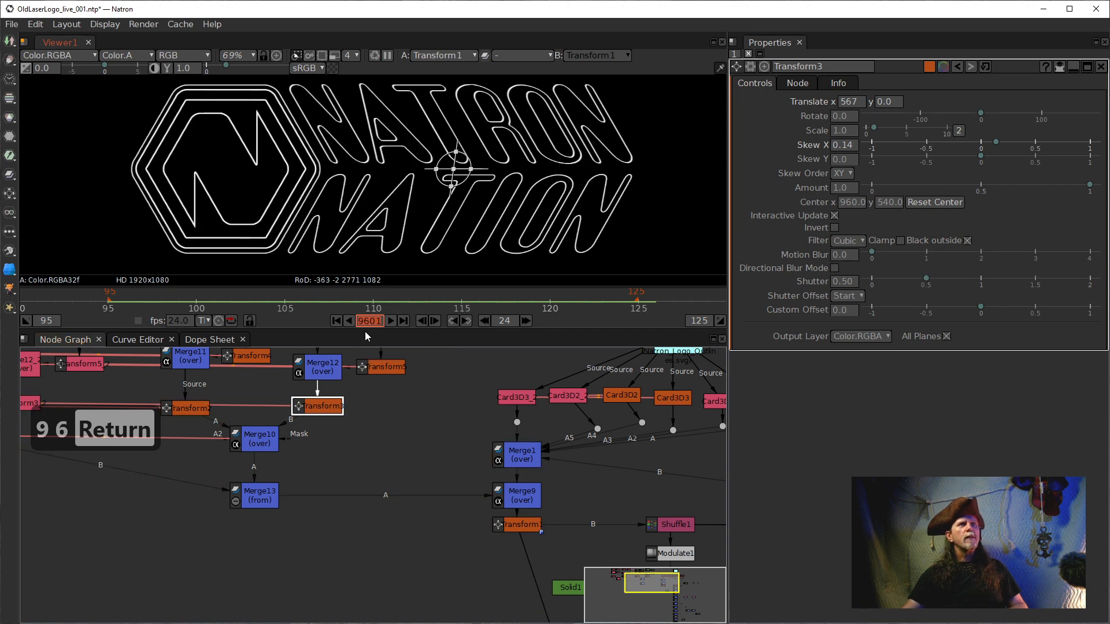
click(381, 320)
double_click(369, 325)
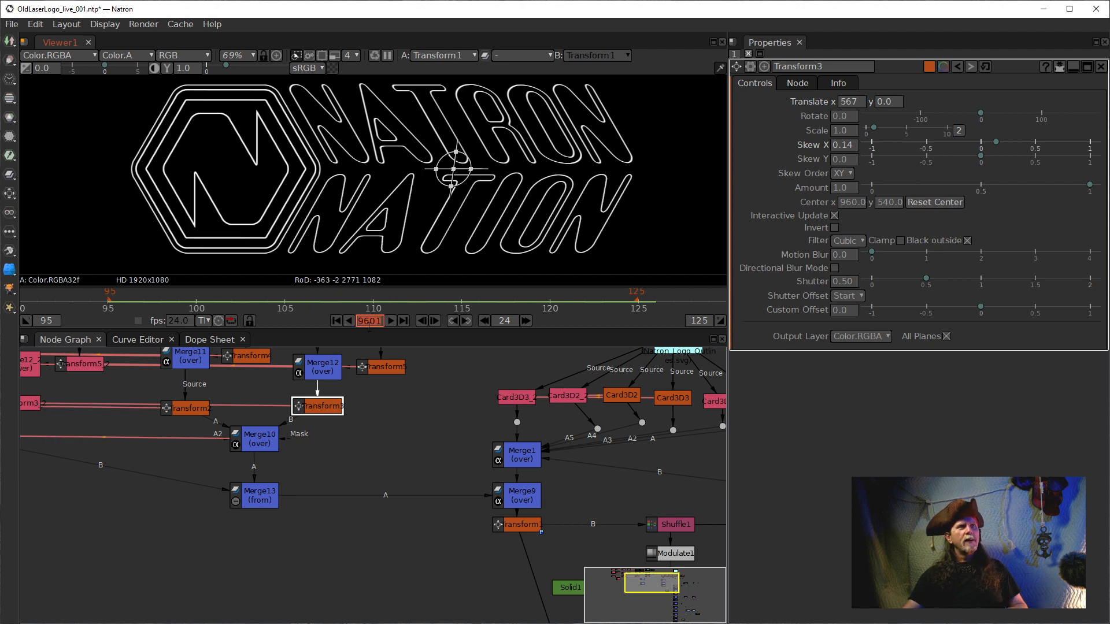
text(96)
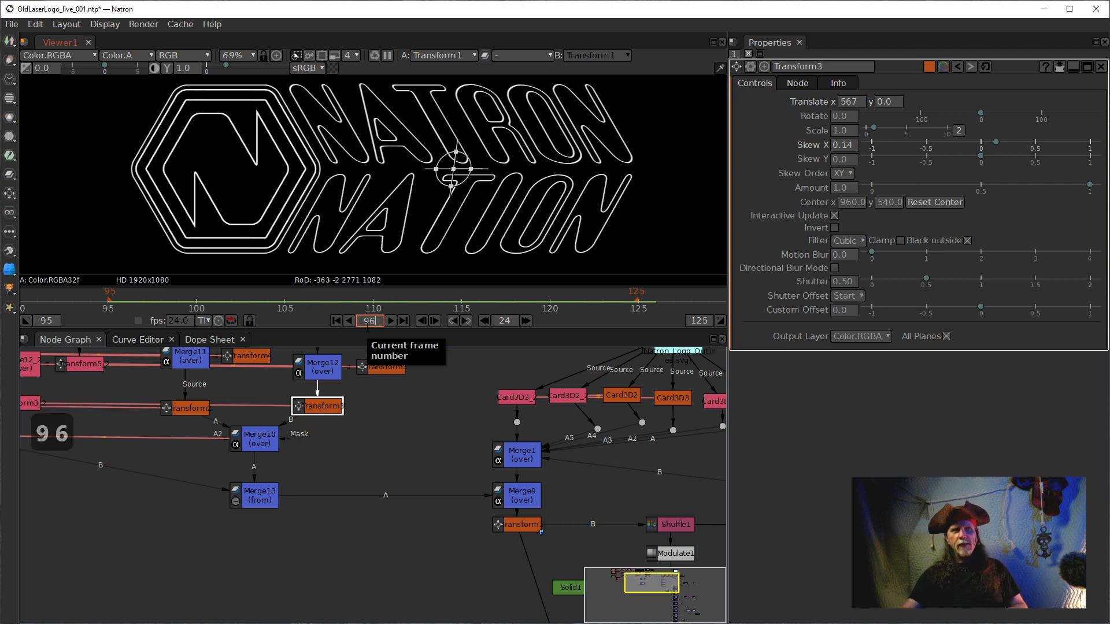
key(Return)
click(382, 428)
drag(448, 431, 431, 429)
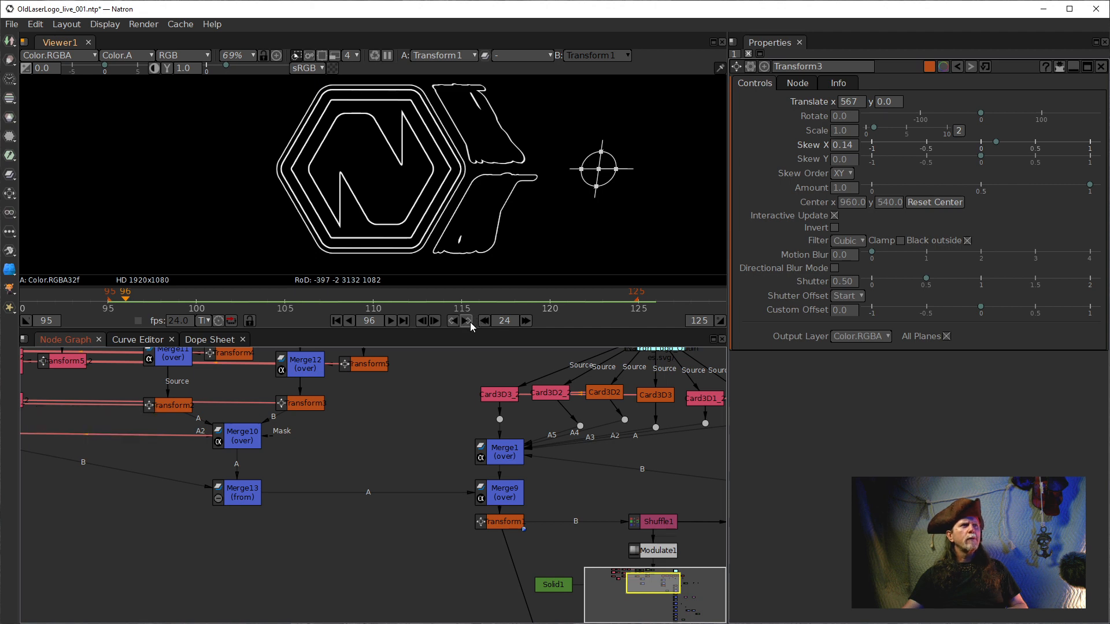
Step: Open the settings of Transform5, look over the nodes following Merge13, and step back to frame 95
drag(298, 406, 300, 409)
click(371, 364)
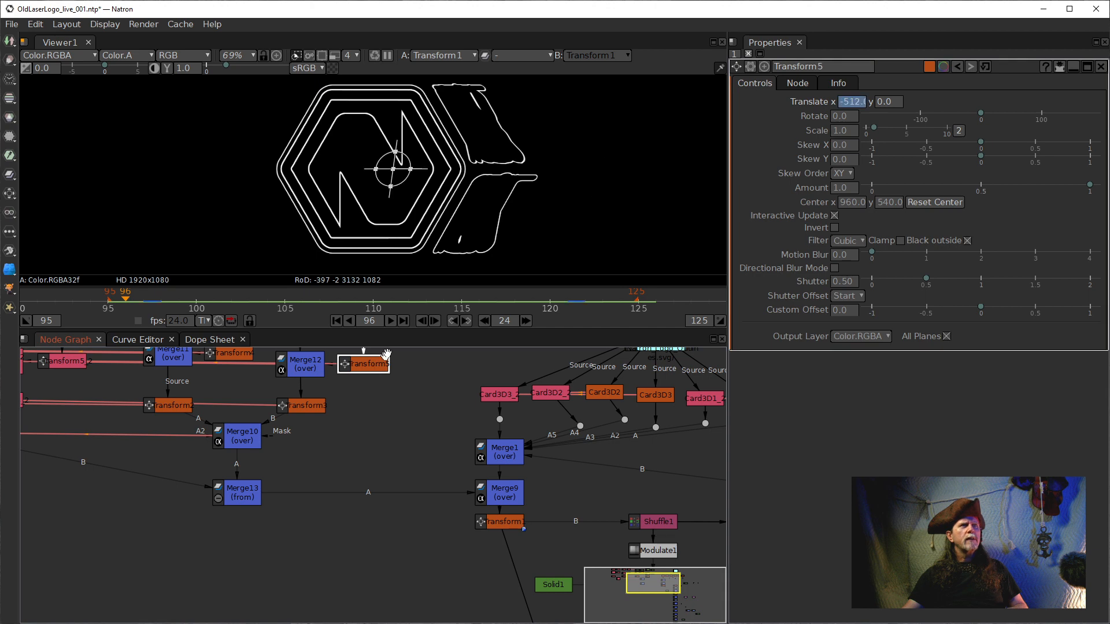
click(466, 321)
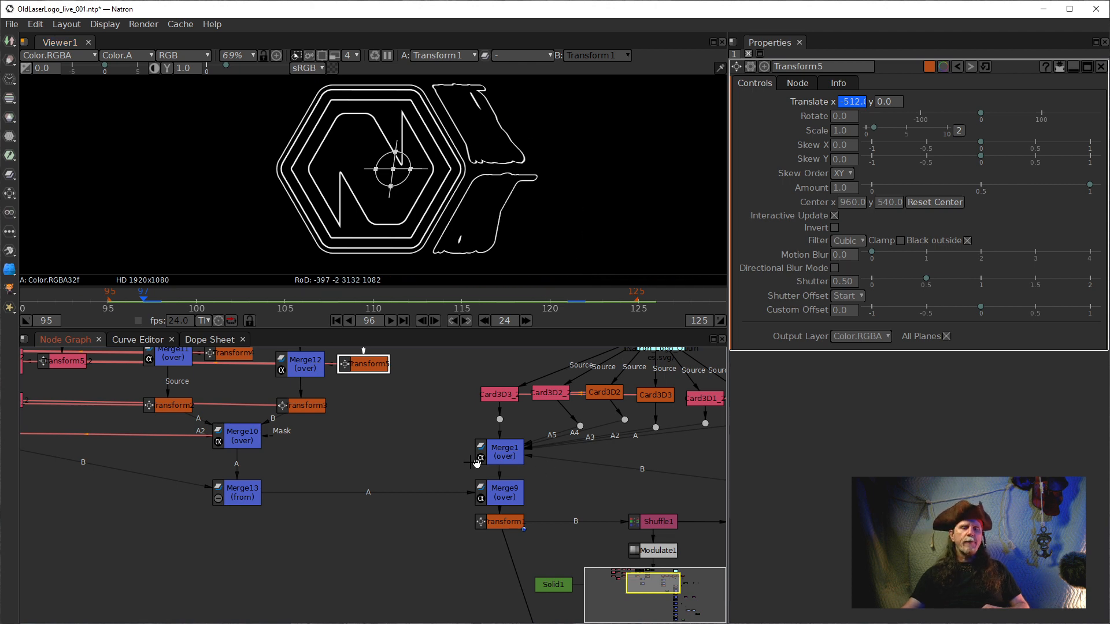
drag(587, 497, 425, 437)
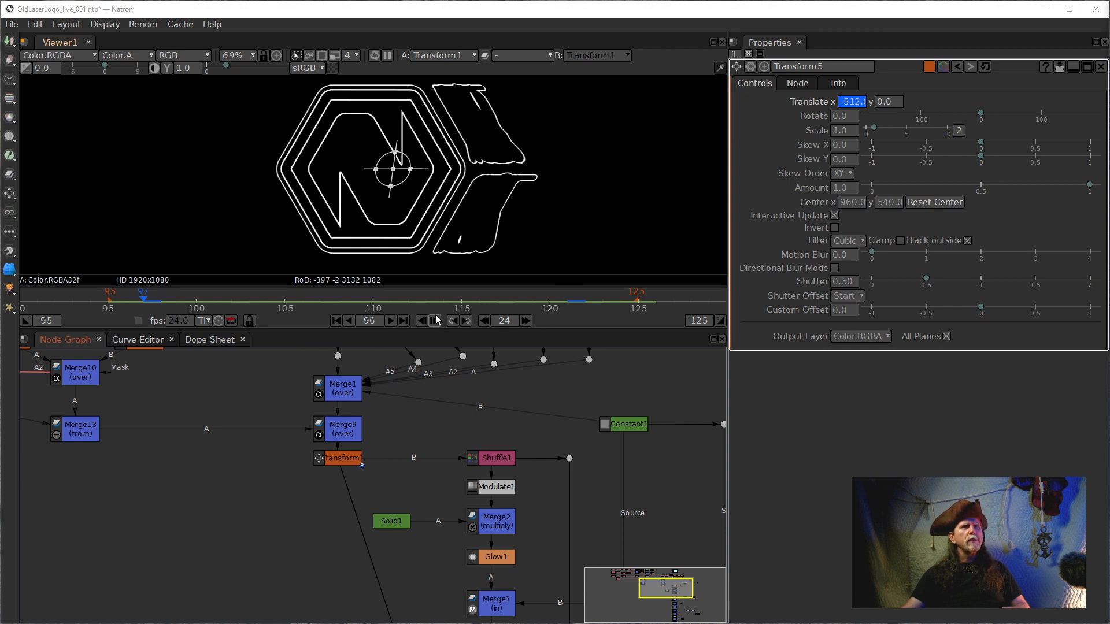
click(350, 323)
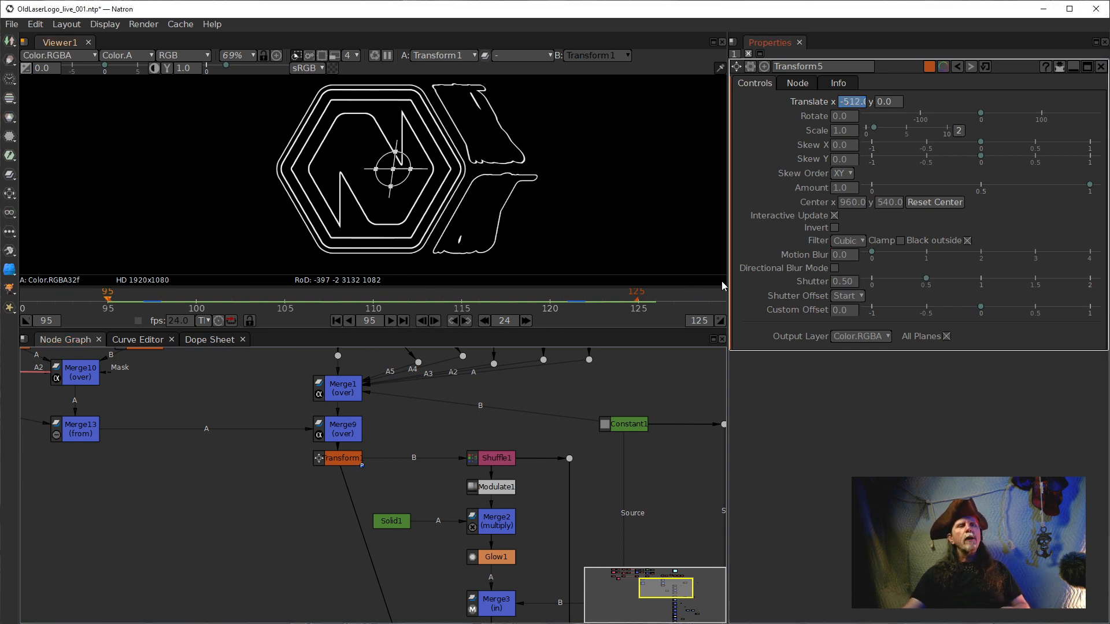
Step: Open the settings of Merge9 and set a keyframe of 0 on its Mix at frame 95
click(332, 426)
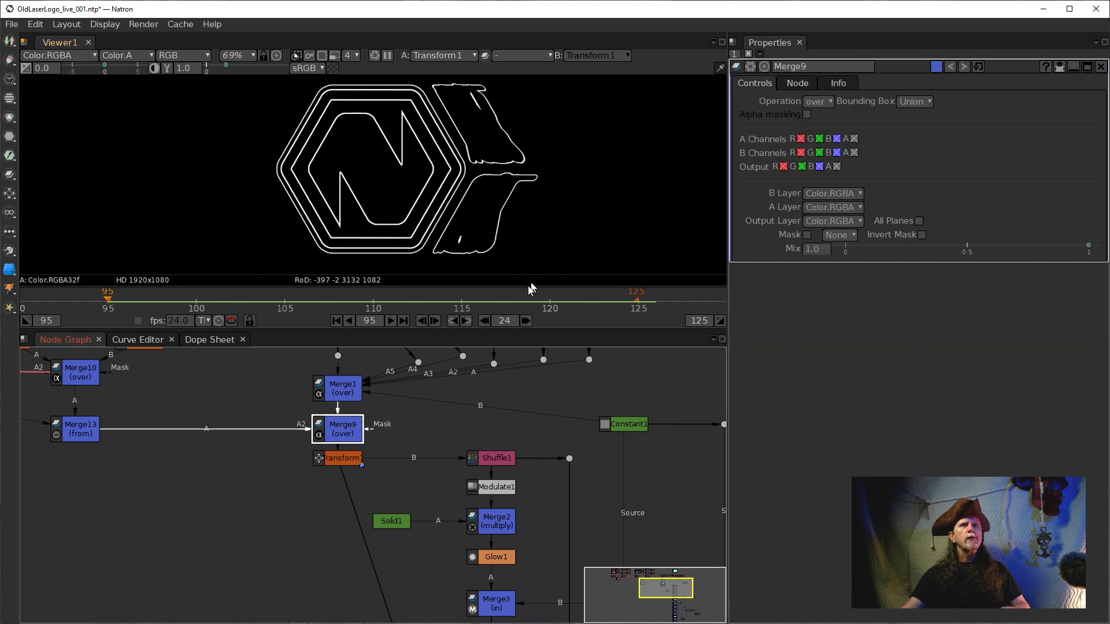
click(806, 251)
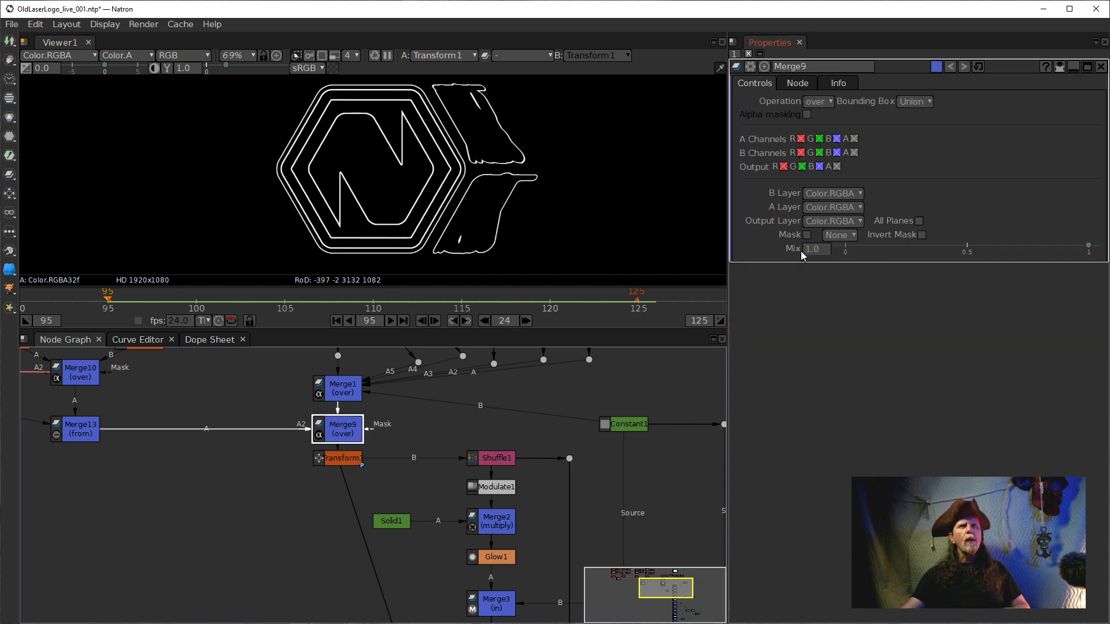
click(807, 250)
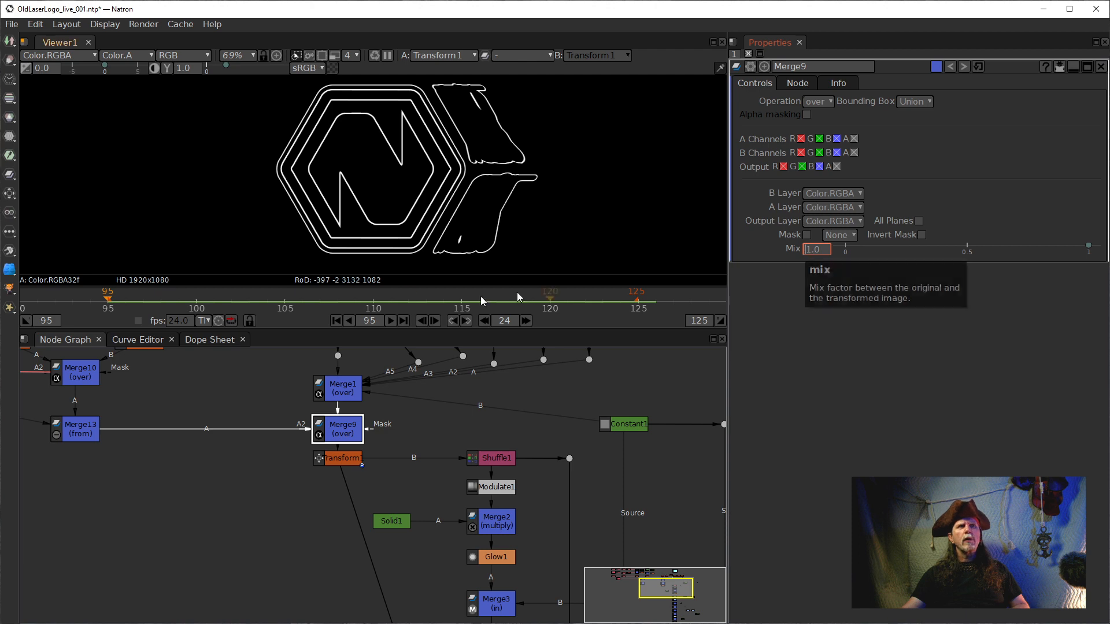
drag(409, 417, 353, 502)
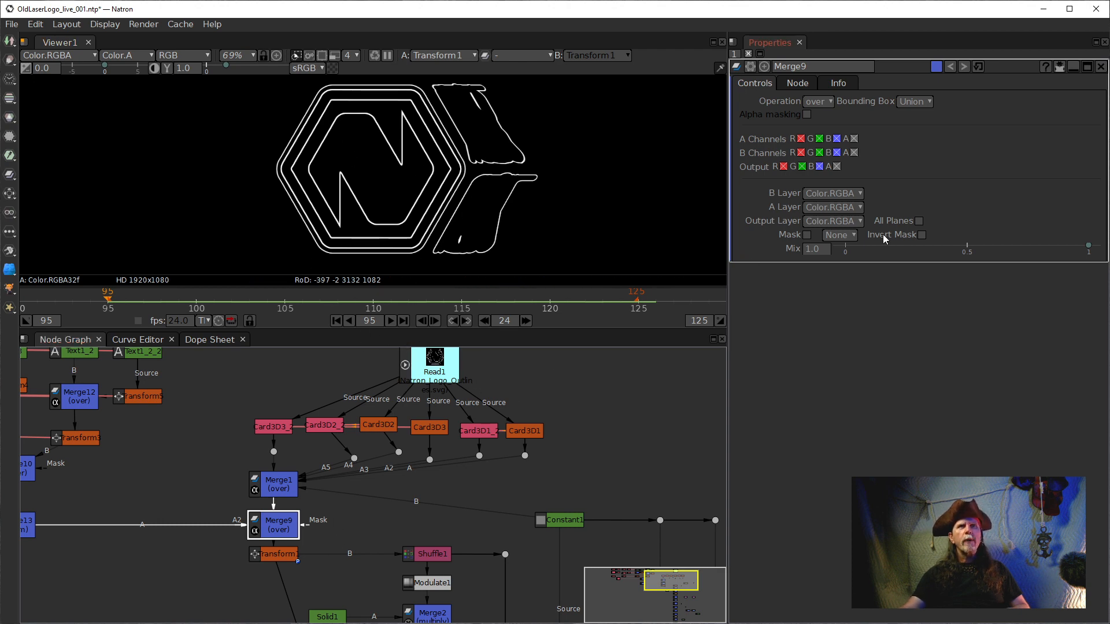
click(807, 252)
text(0)
key(Return)
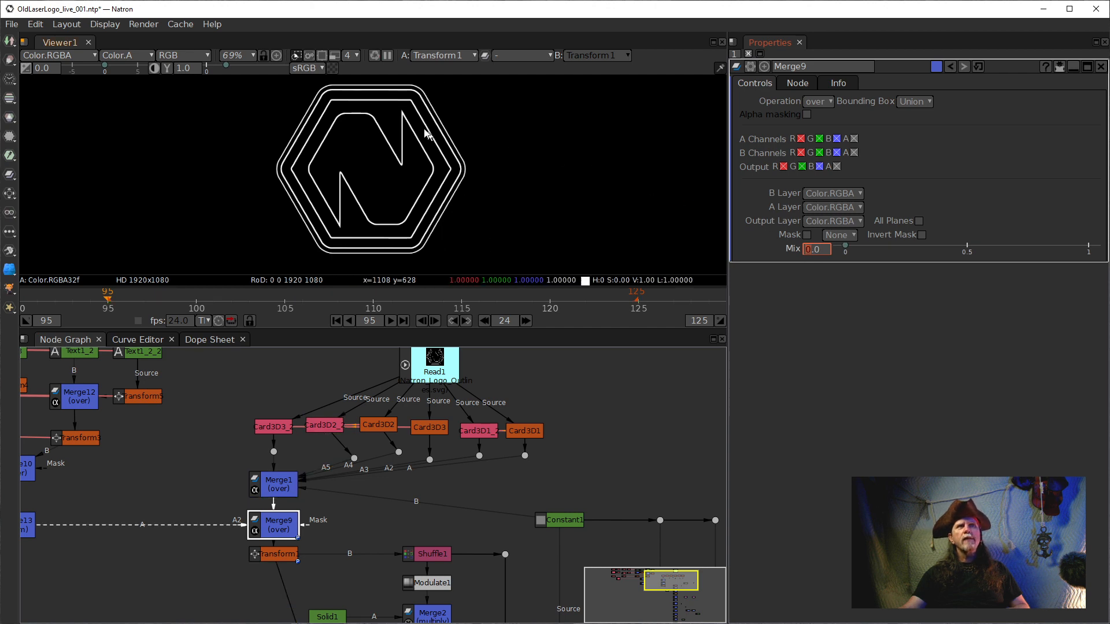
right_click(818, 256)
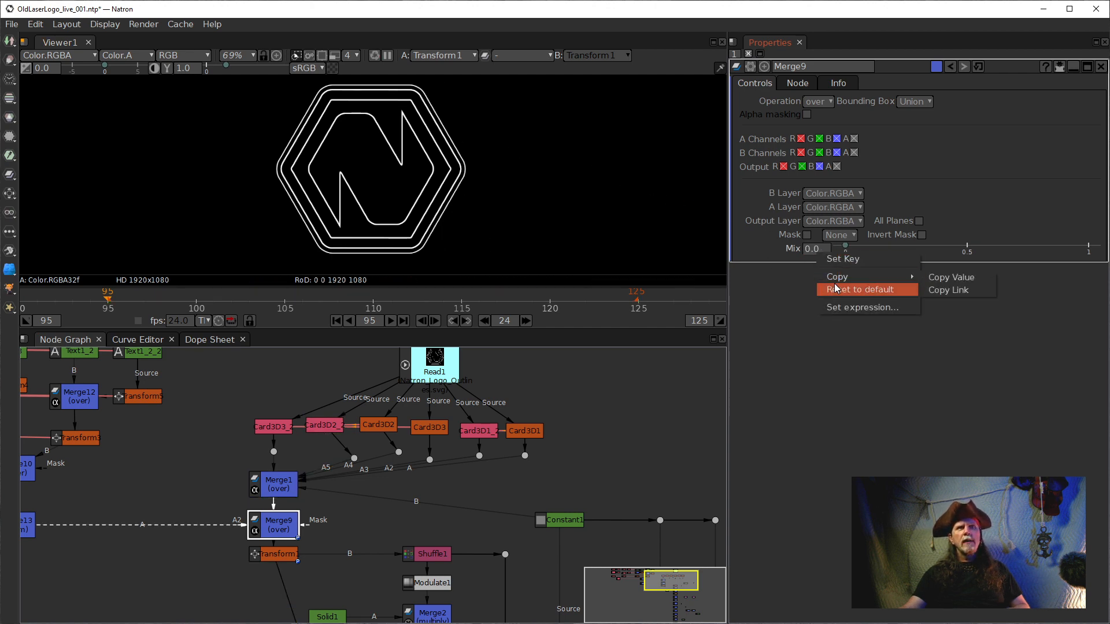
click(838, 259)
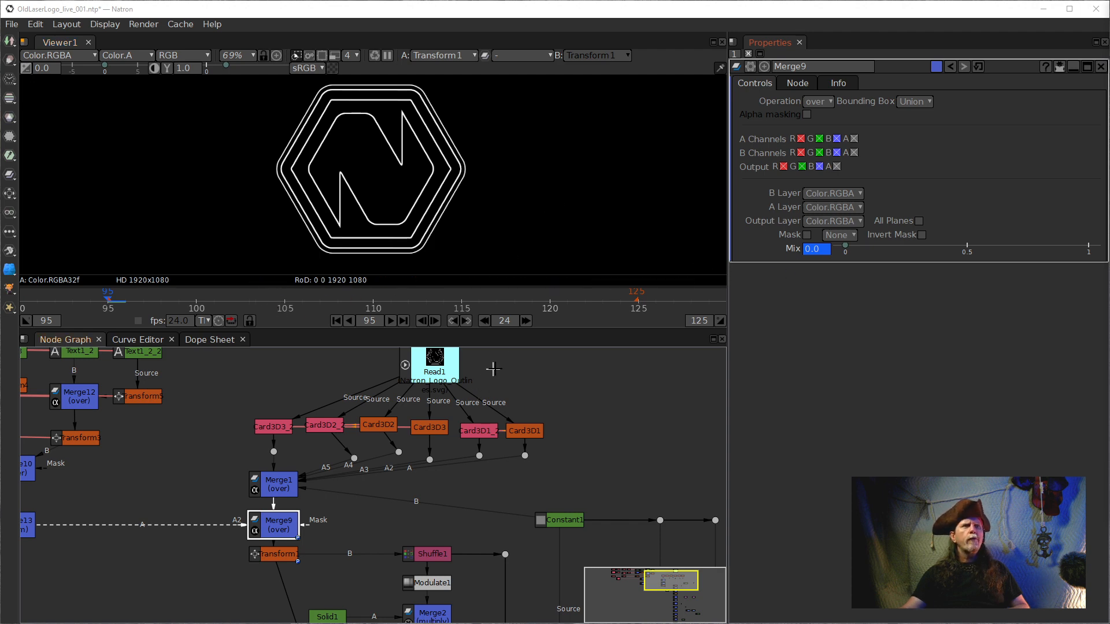
Step: Go to frame 105 and keyframe the Mix of Merge9 at 1
click(364, 321)
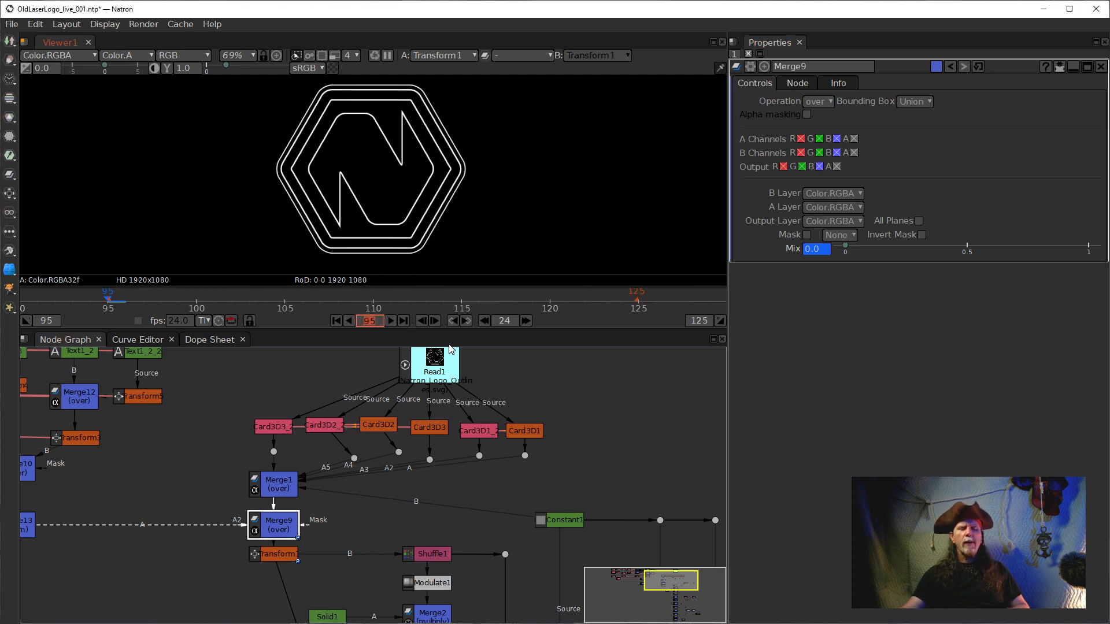
text(105)
key(Return)
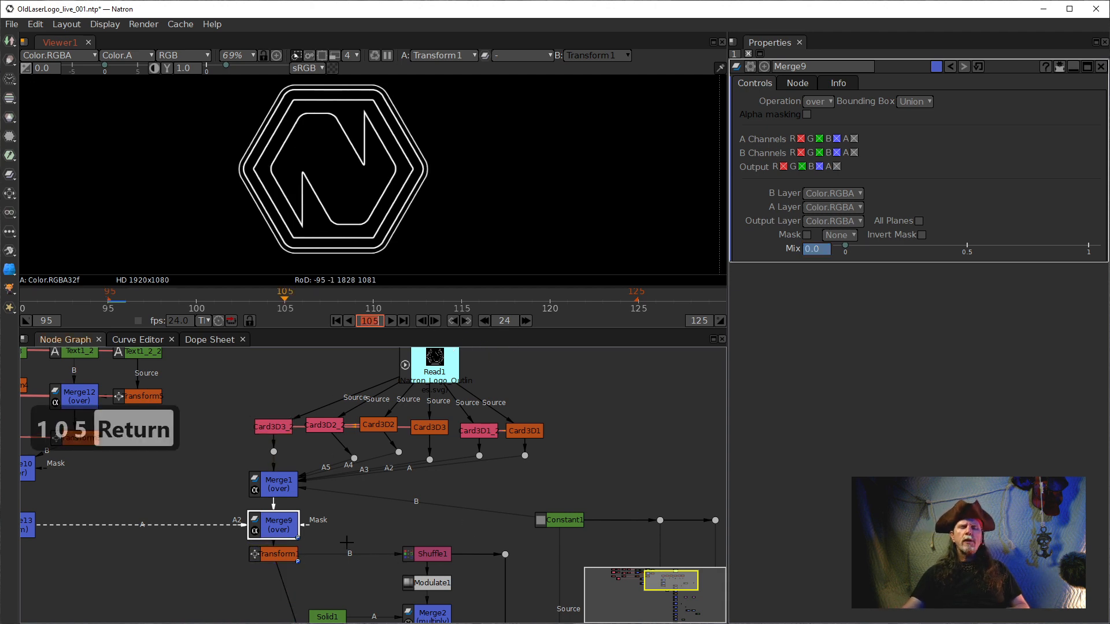
click(808, 253)
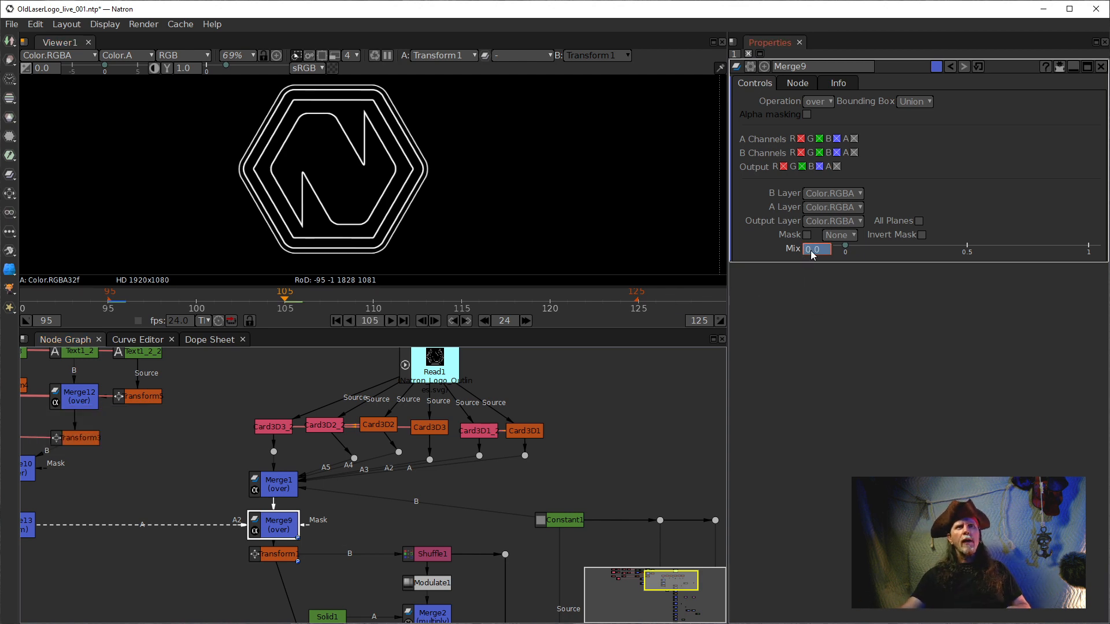
text(1)
key(Return)
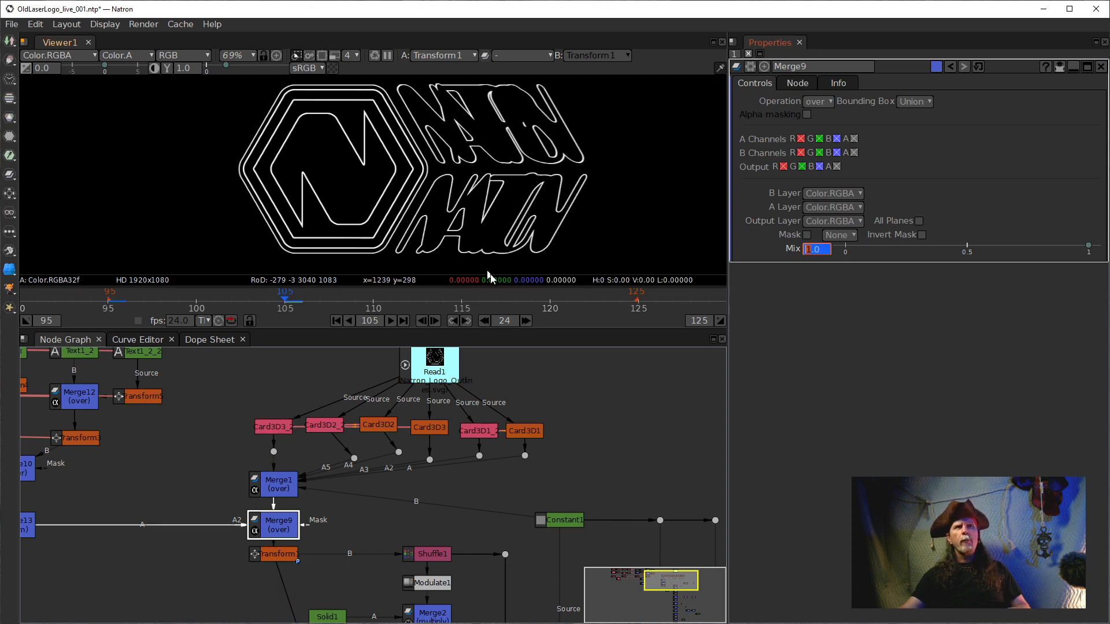
Step: Return to frame 95, play the lettering's fade-in and slide-out animation, and stop it
click(107, 302)
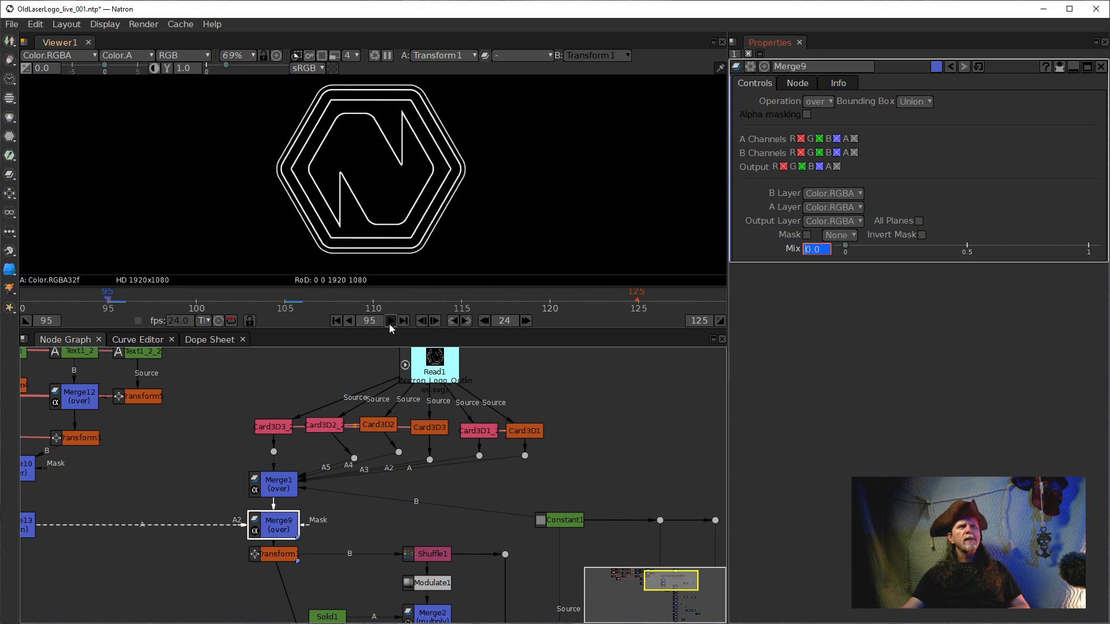
click(391, 321)
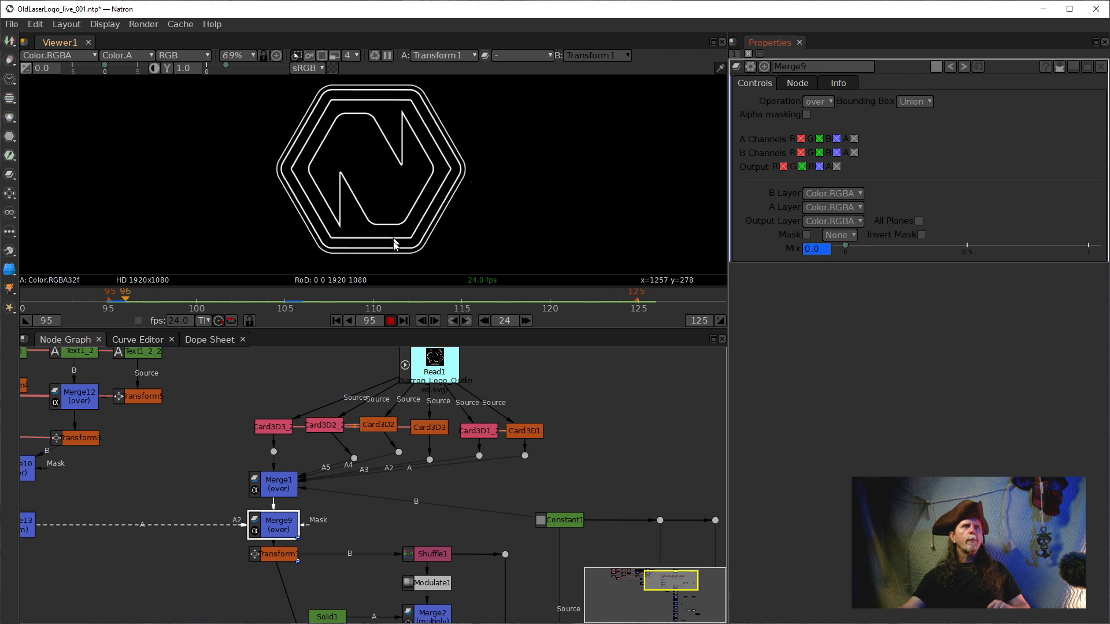
click(390, 321)
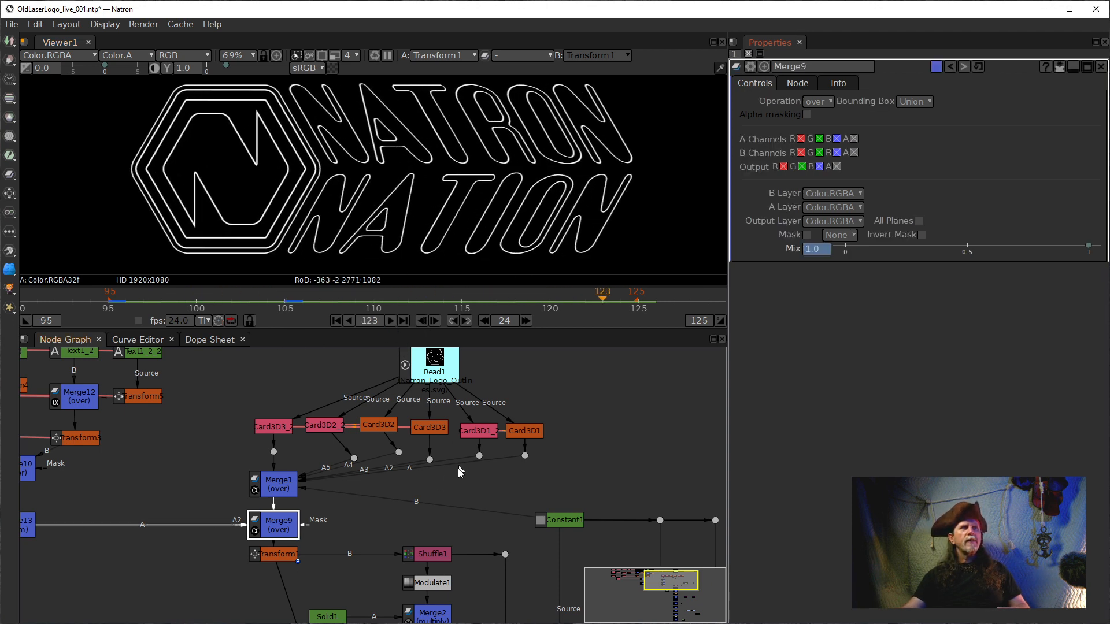
Step: Look over the nodes around Merge9 and open the settings of Card3D2
drag(355, 547, 334, 427)
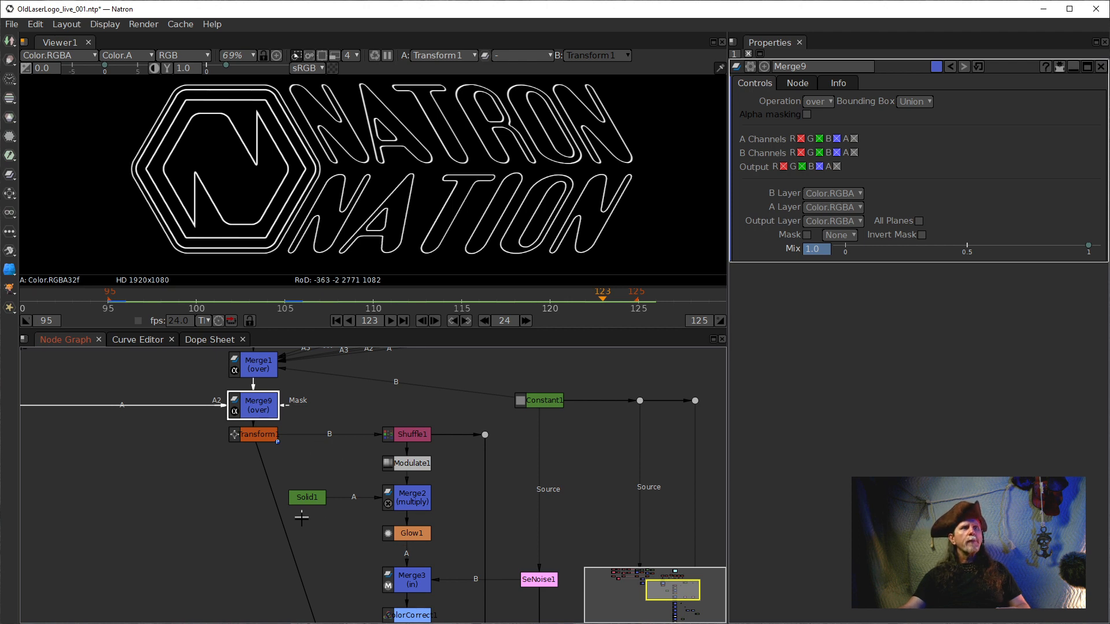
drag(424, 428, 473, 530)
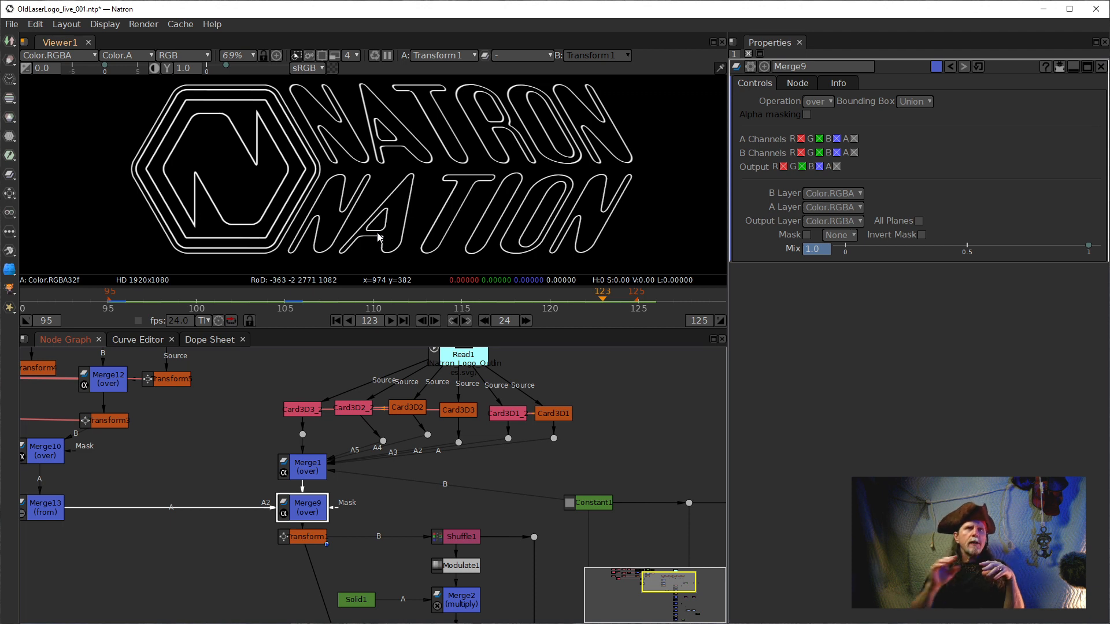
drag(163, 467, 281, 470)
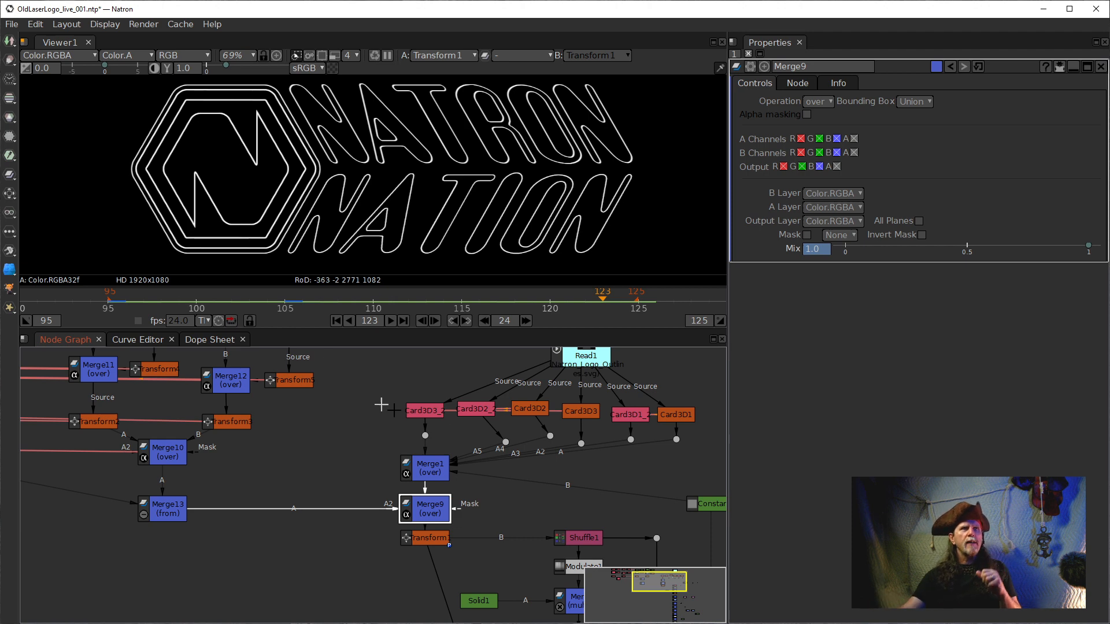
drag(561, 457, 449, 476)
click(420, 430)
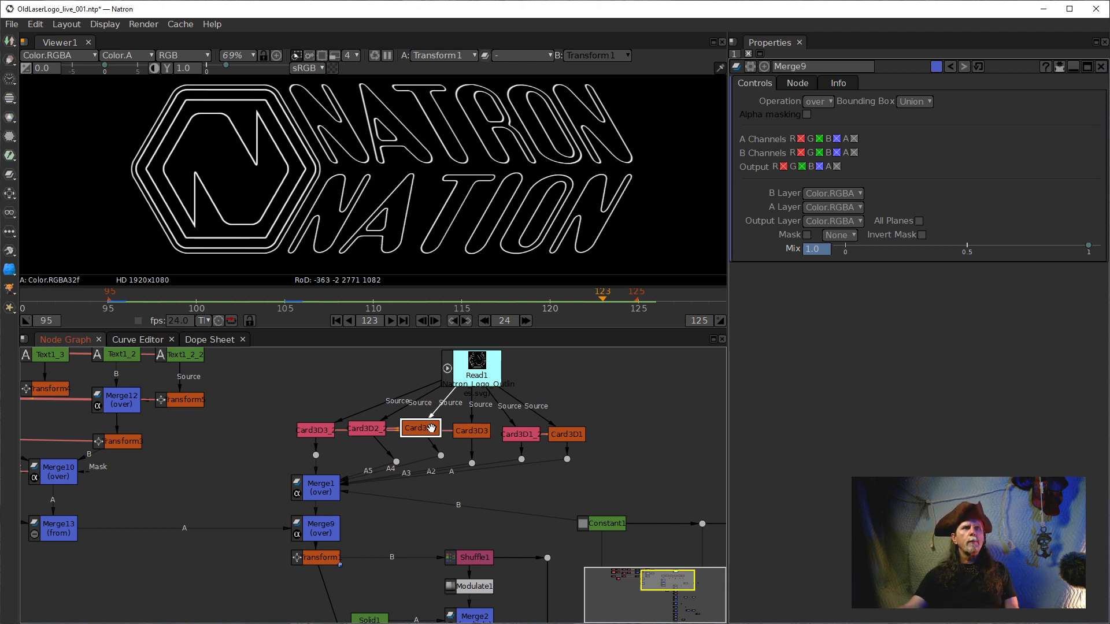
double_click(426, 430)
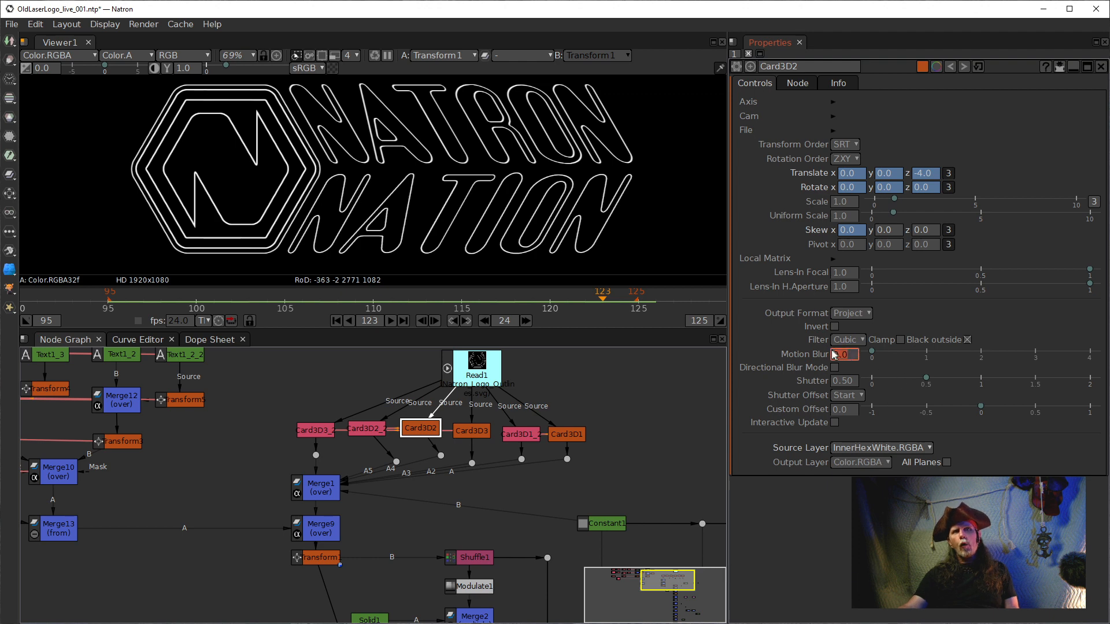
Step: Try a Motion Blur of 1 on Card3D2 and return it to 0
click(848, 361)
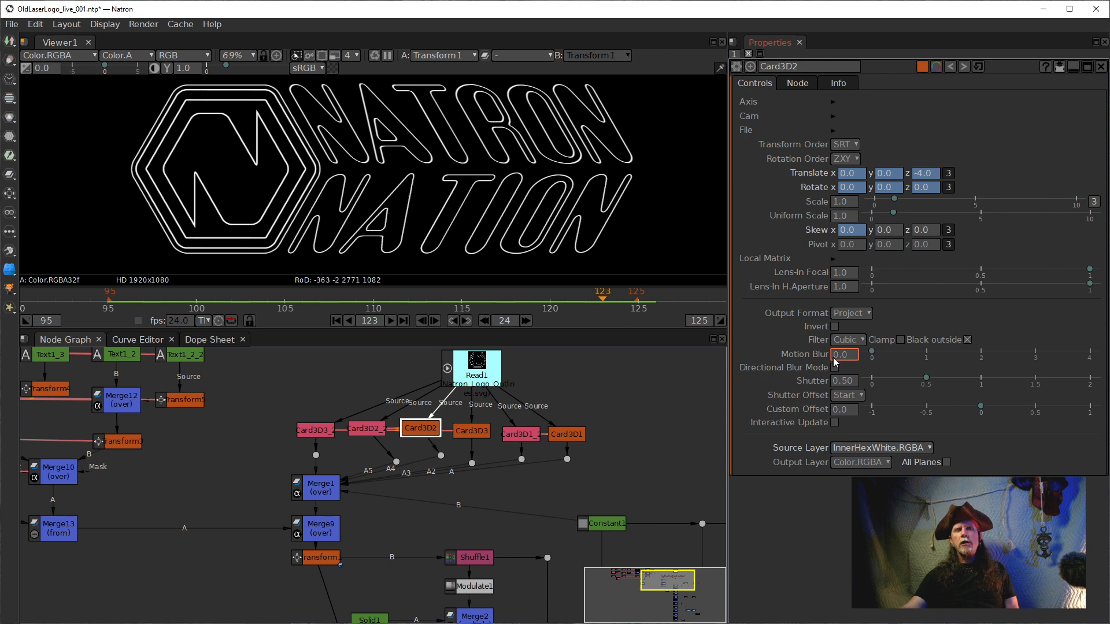
text(1)
key(Return)
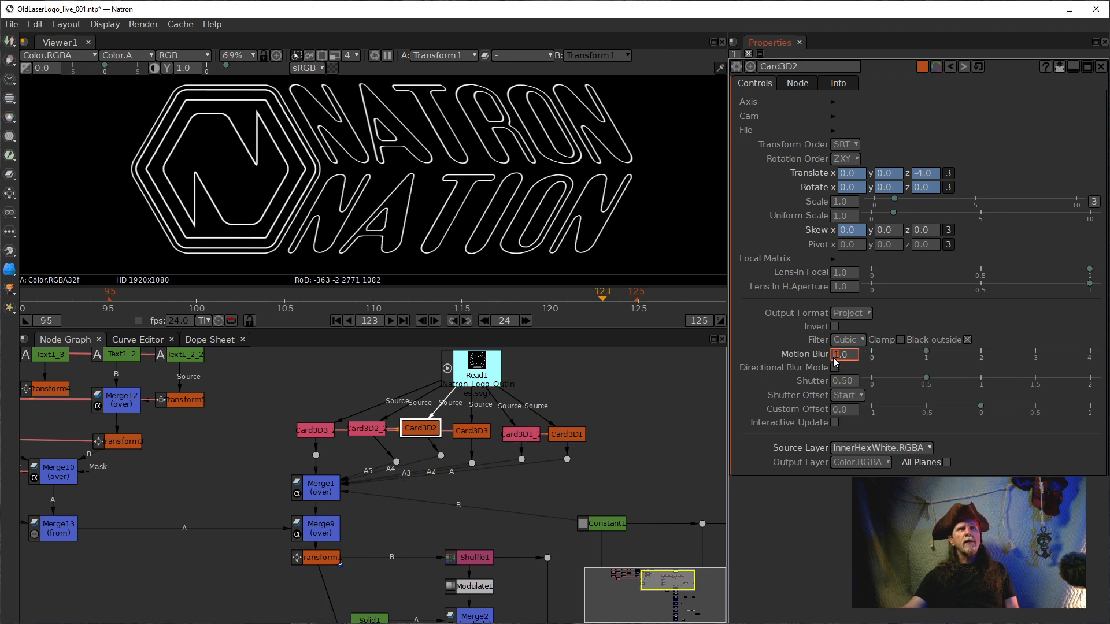
scroll(833, 358, down, 1)
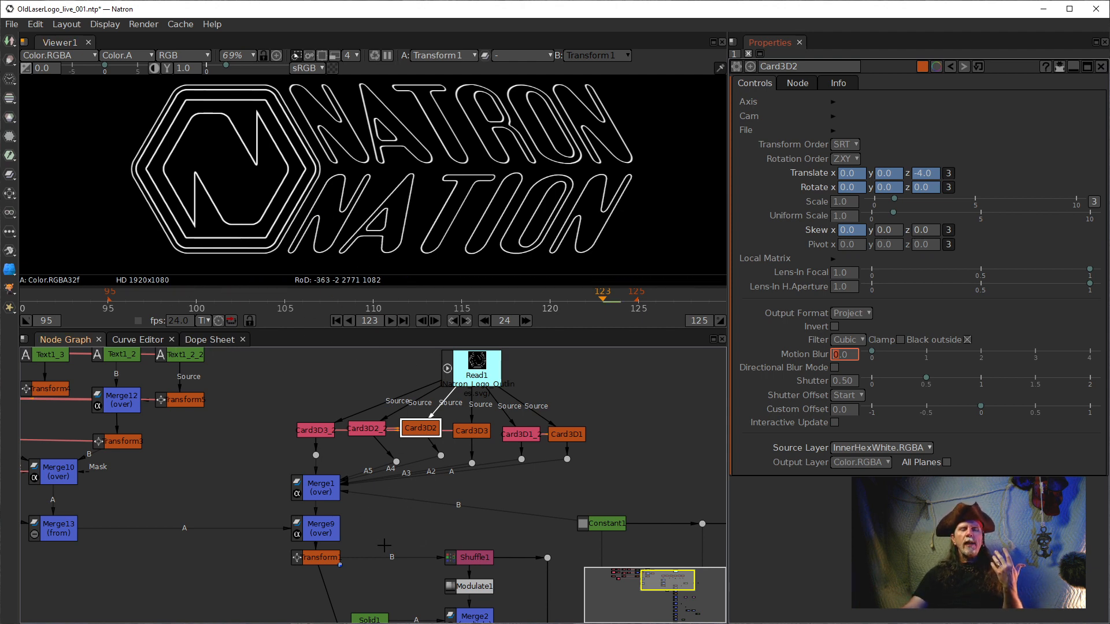
Step: Open the settings of the Text1 node and look through them for motion blur options
drag(145, 542, 426, 576)
double_click(268, 387)
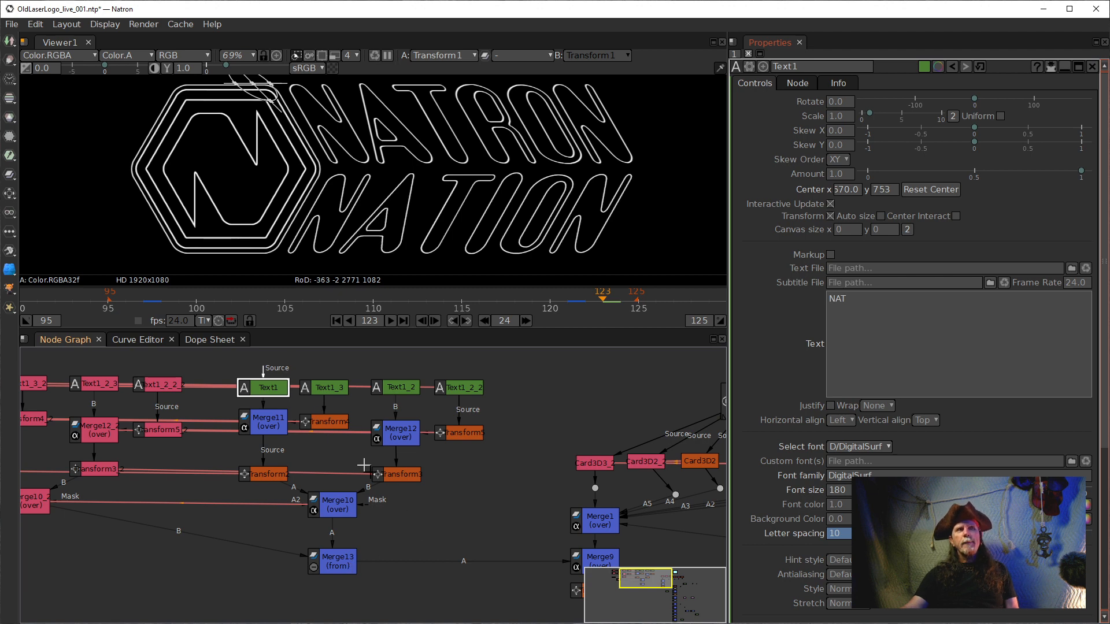
scroll(838, 456, down, 3)
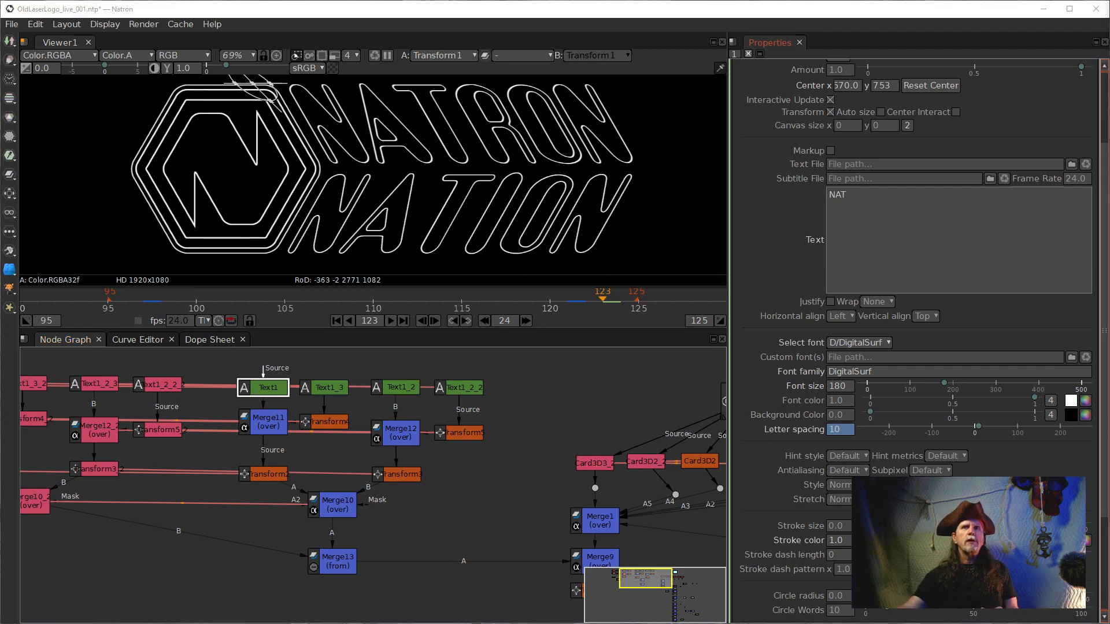
Step: Insert a TimeBlur node between Merge13 and Merge9, place it beside Merge13, and check the blurred lettering at frame 110
click(318, 572)
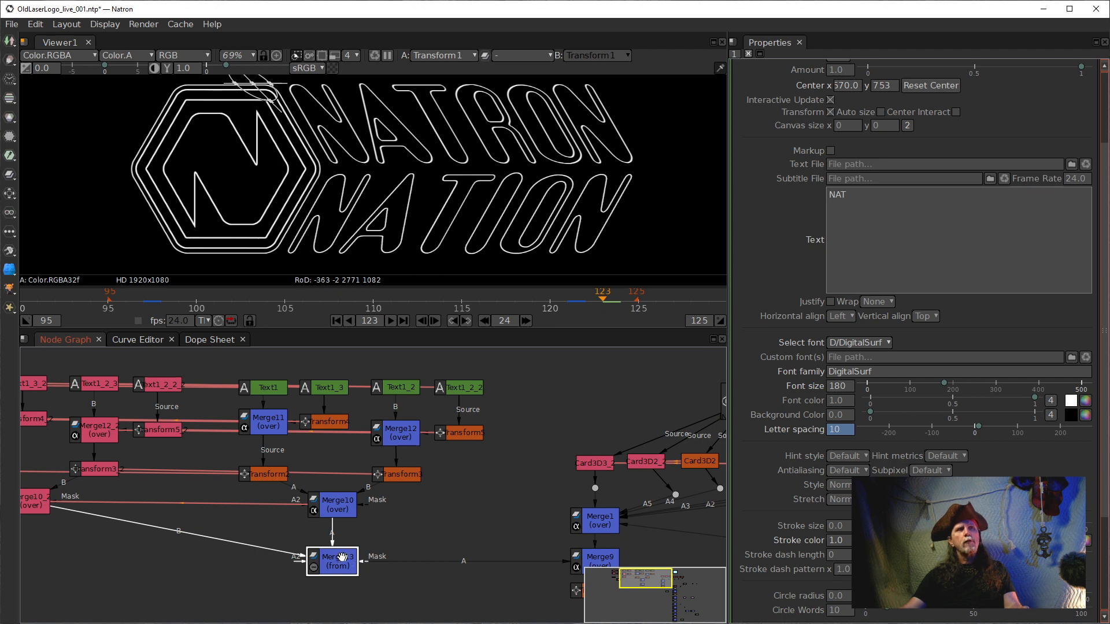
key(Tab)
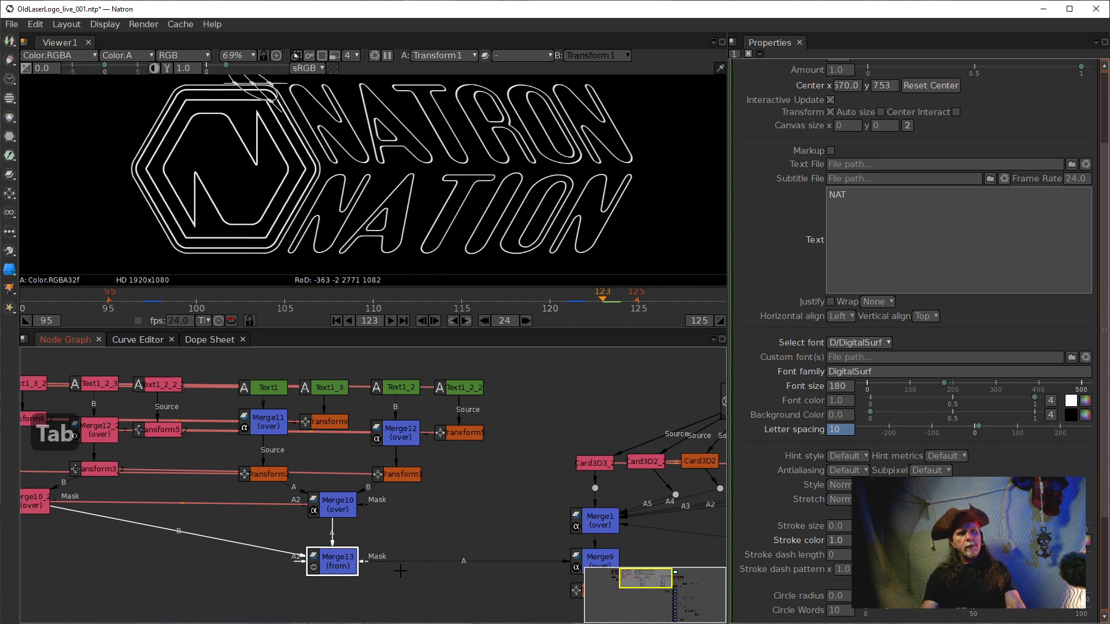
text(timeblur)
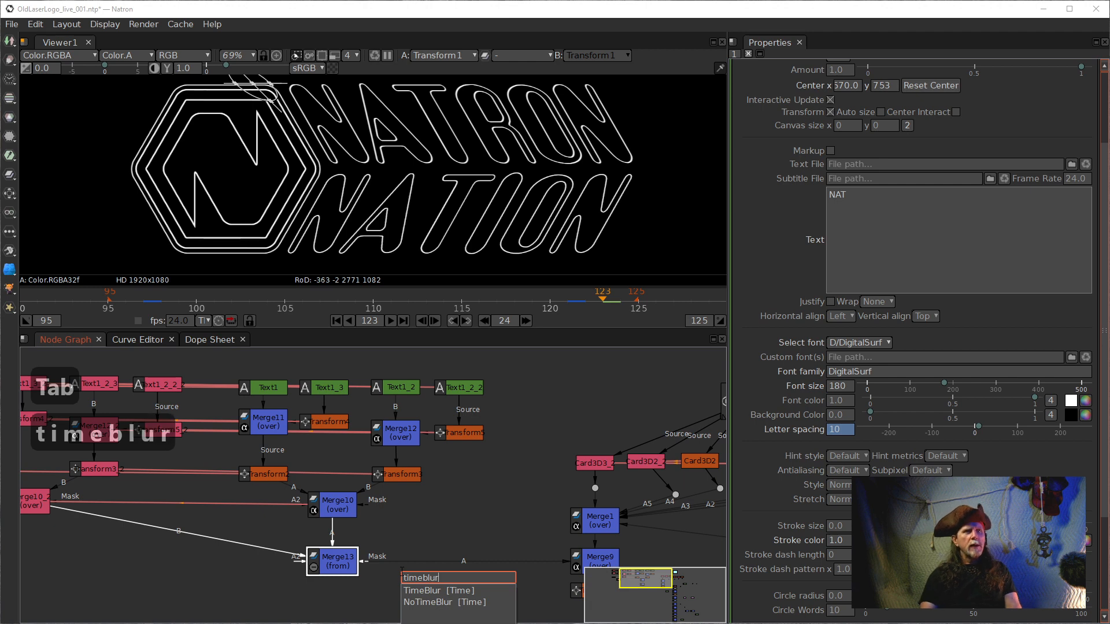
key(Return)
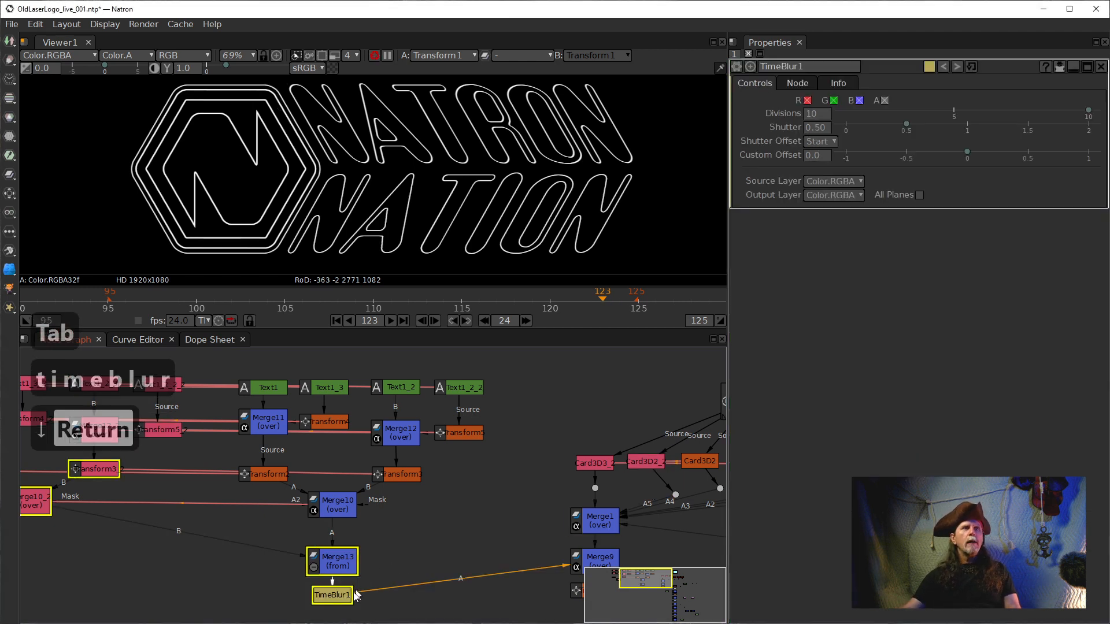
drag(340, 595, 400, 560)
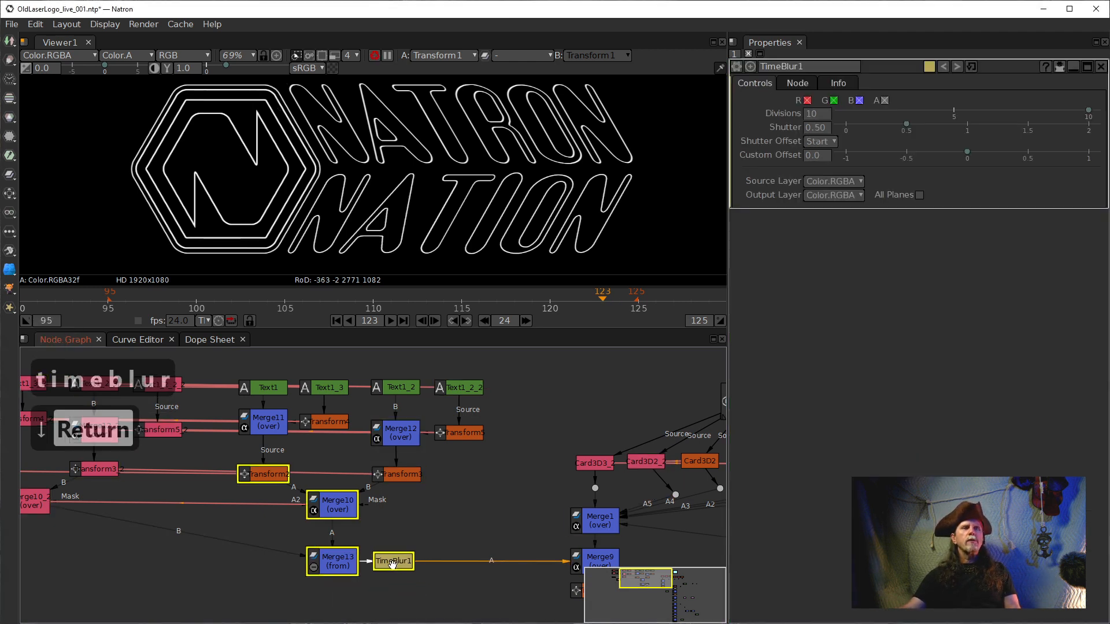
drag(515, 512, 480, 502)
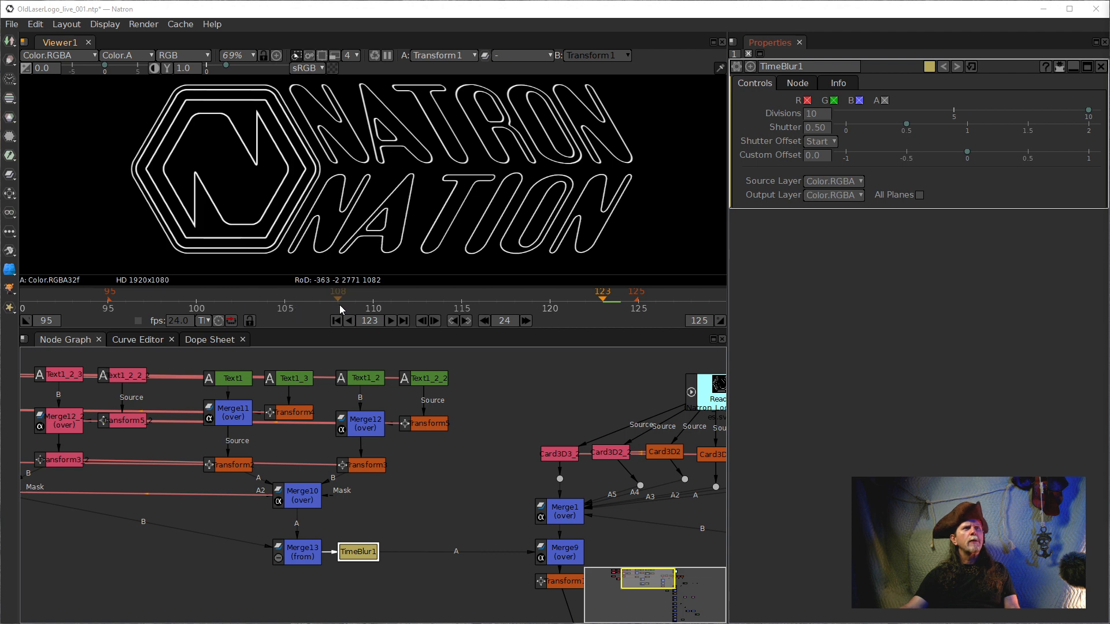
click(372, 308)
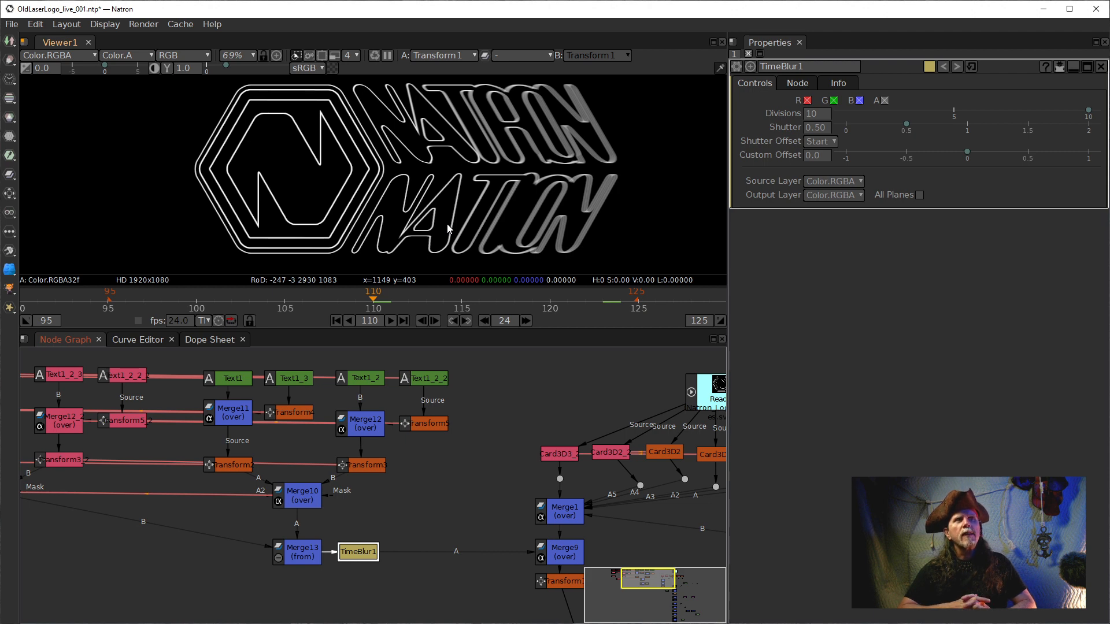
Step: Bypass TimeBlur1 by linking Merge13 directly to Merge9's A input, and insert a dot below Transform1
drag(515, 487, 332, 380)
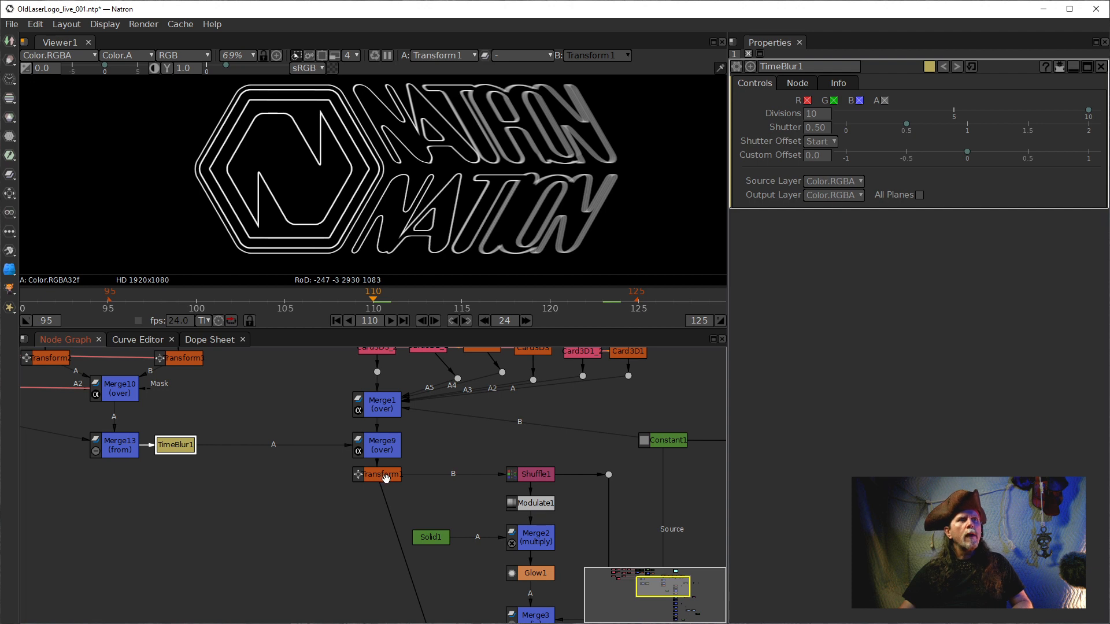
drag(176, 446, 120, 443)
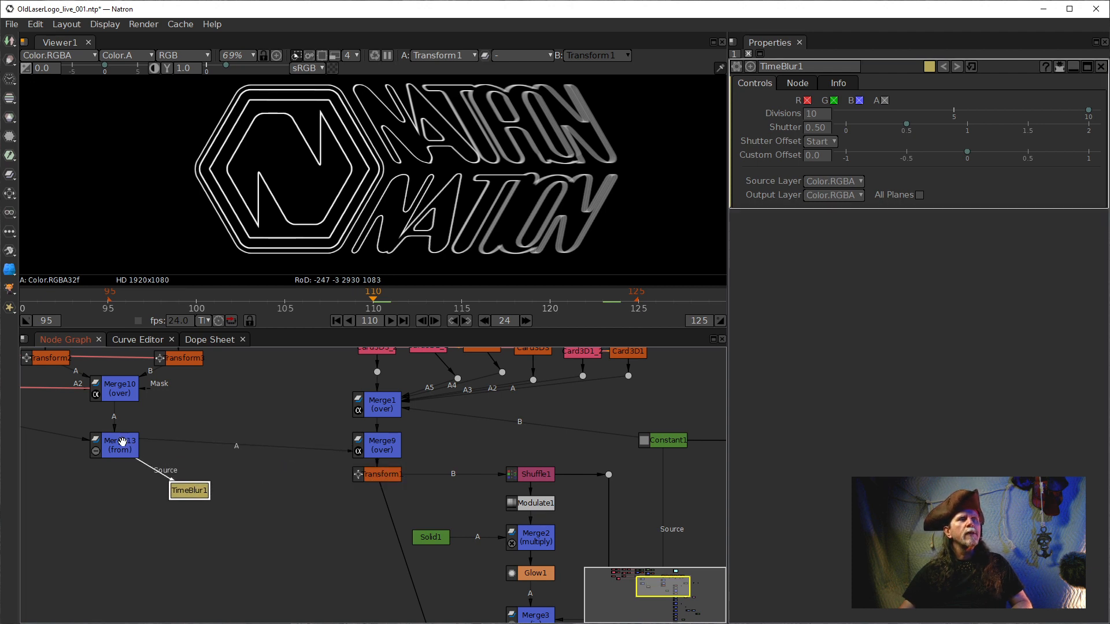
click(383, 479)
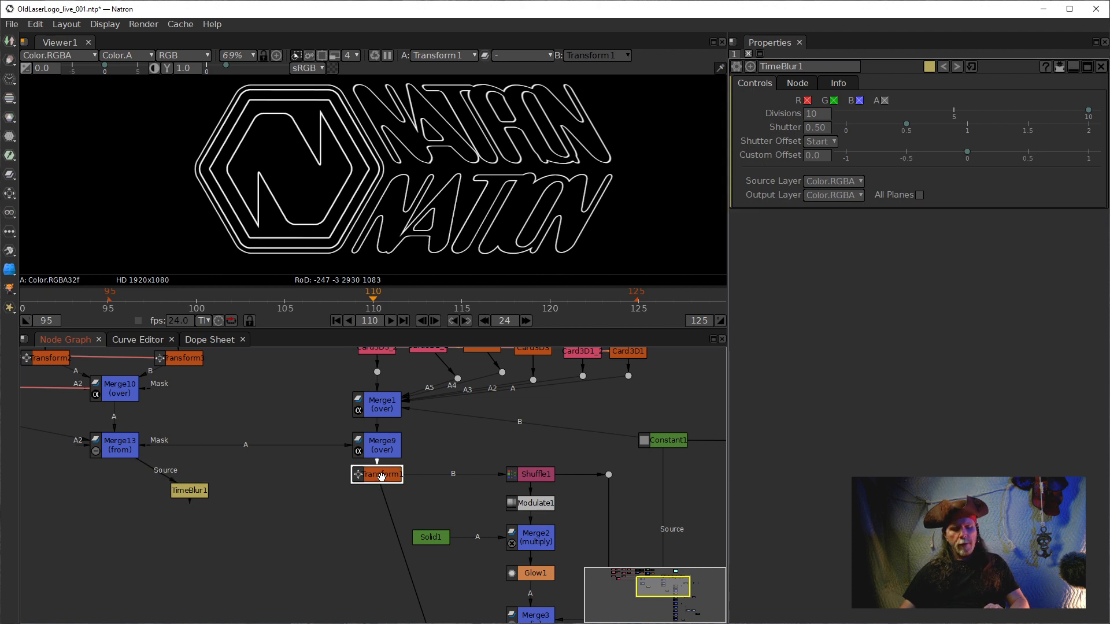
key(period)
drag(375, 499, 377, 535)
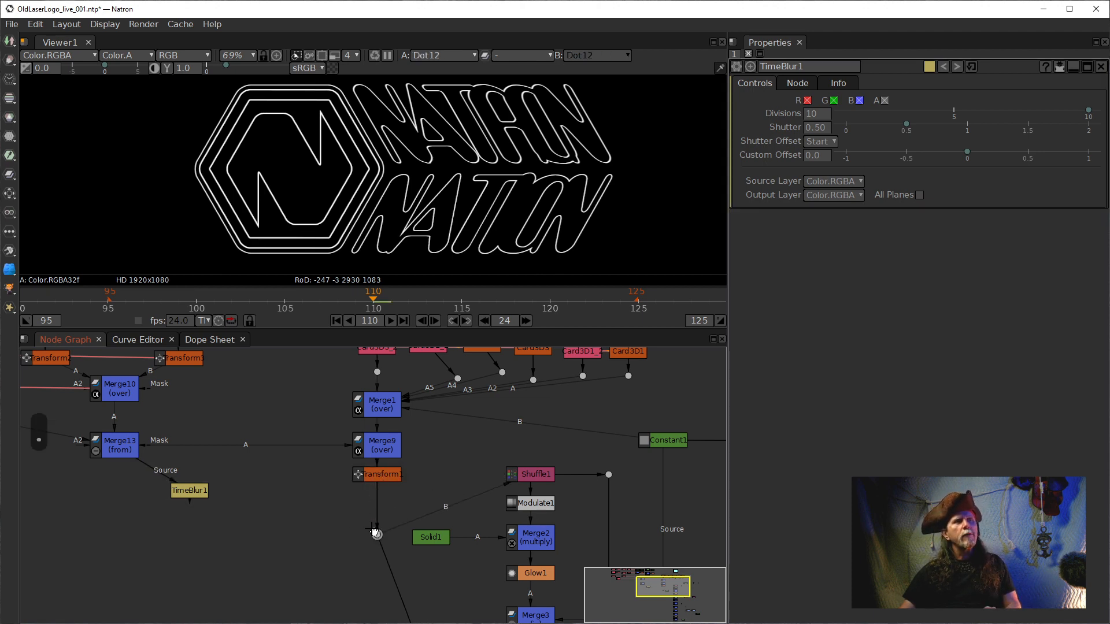
Step: Insert TimeBlur1 between Transform1 and the dot beneath it, and align it directly under Transform1
drag(152, 478, 366, 477)
click(201, 493)
drag(202, 493, 352, 508)
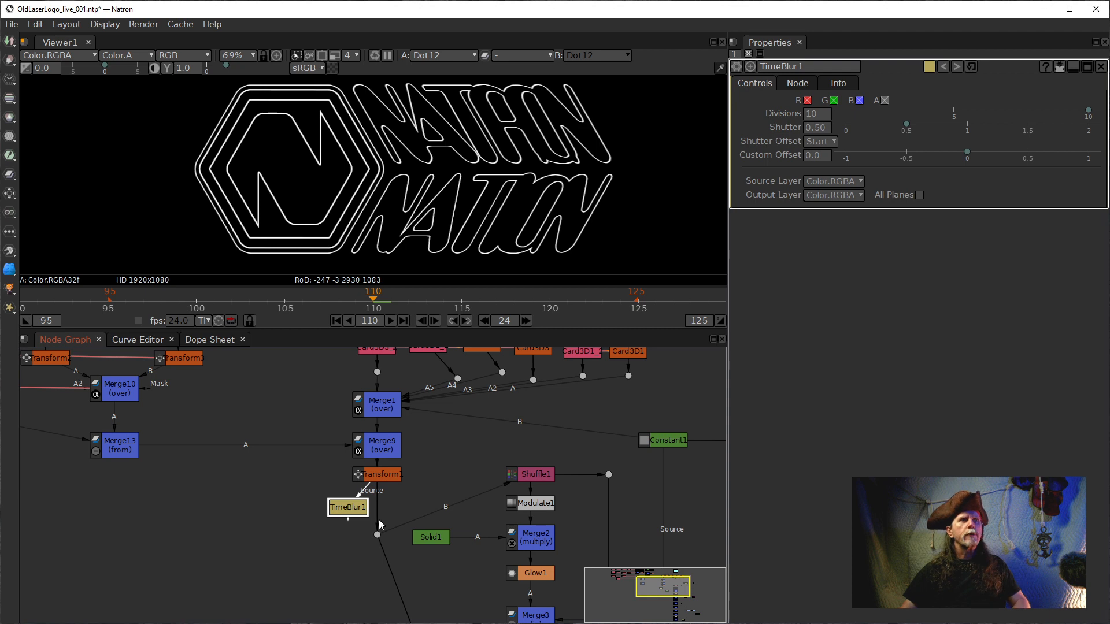
drag(380, 525, 348, 514)
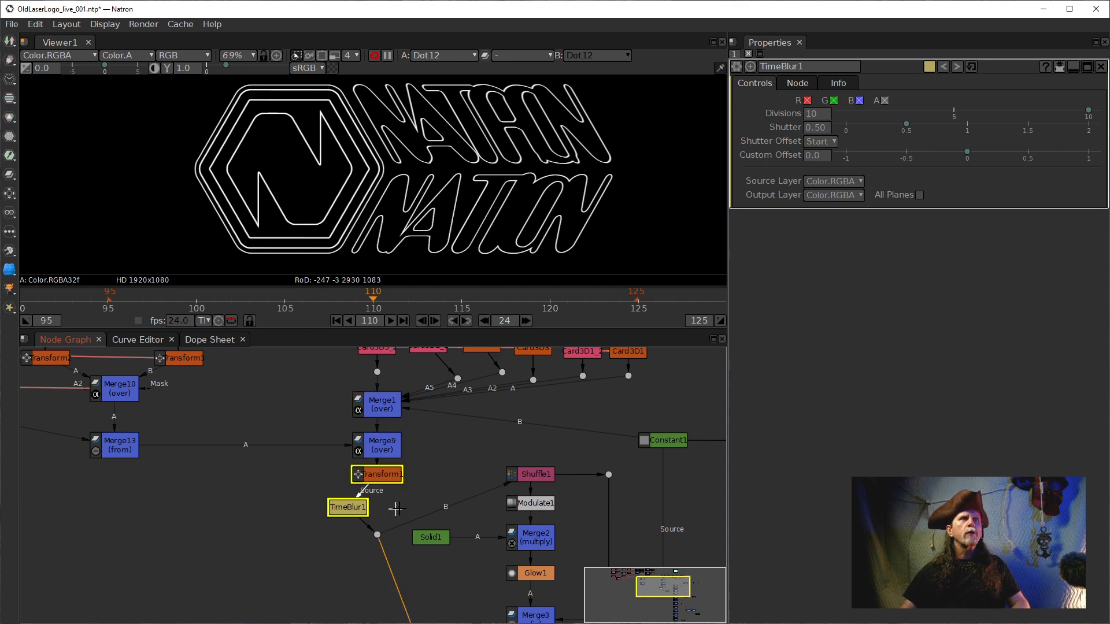
drag(353, 508, 375, 508)
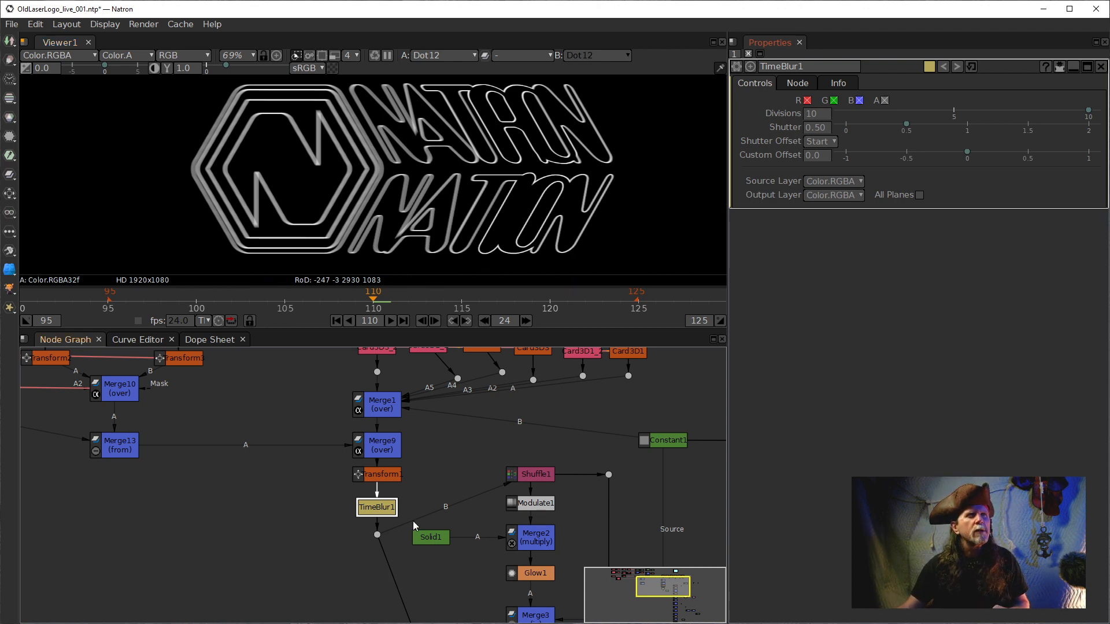
Step: Disable the TimeBlur1 node and show the output of Merge8 in the viewer
scroll(333, 510, down, 5)
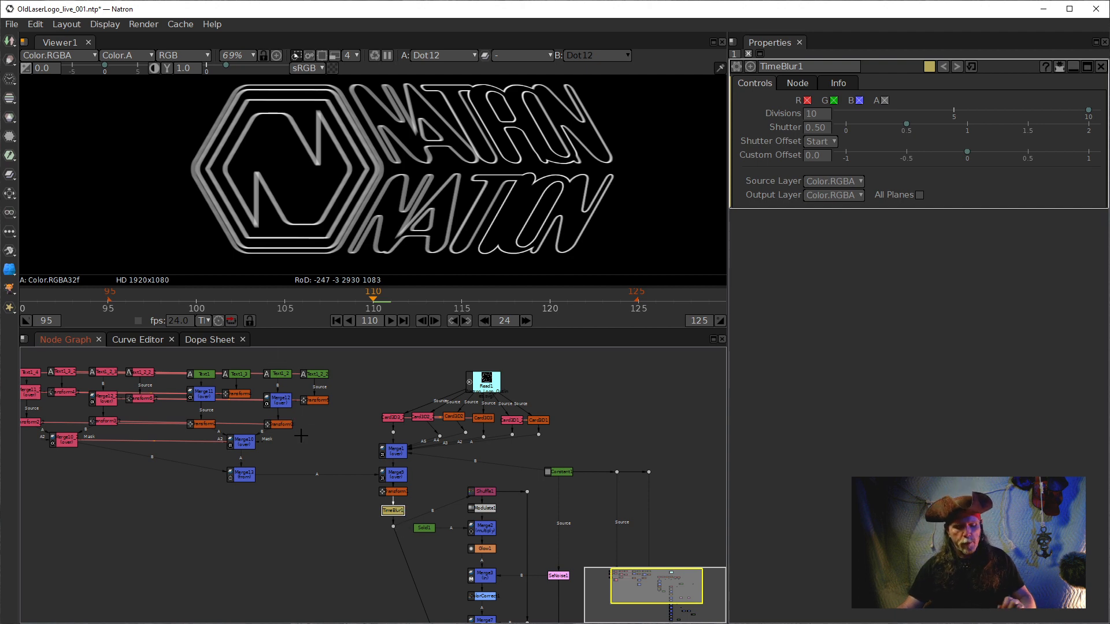
key(d)
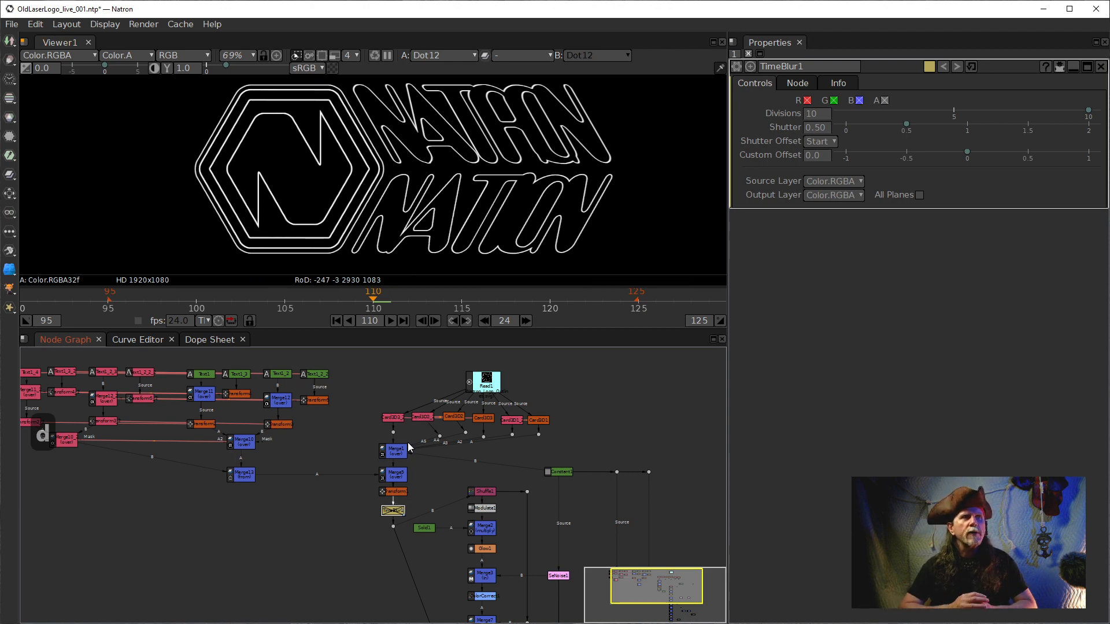
mouse_move(478, 556)
mouse_down()
mouse_move(451, 515)
mouse_move(475, 552)
mouse_up()
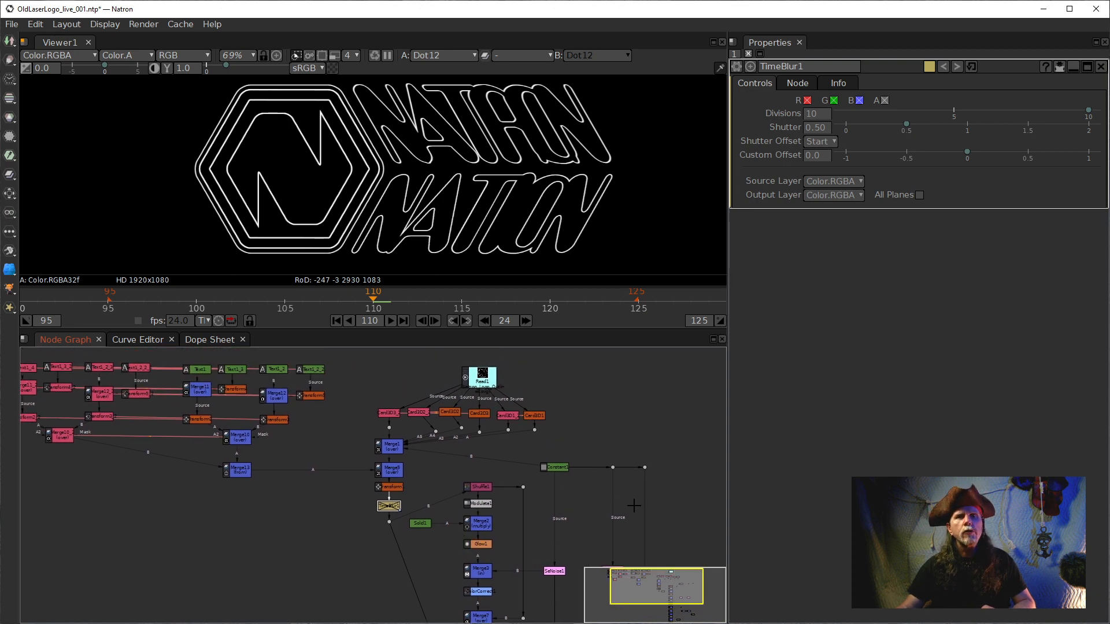
drag(608, 539, 568, 411)
scroll(540, 546, up, 1)
drag(540, 552, 545, 451)
click(448, 517)
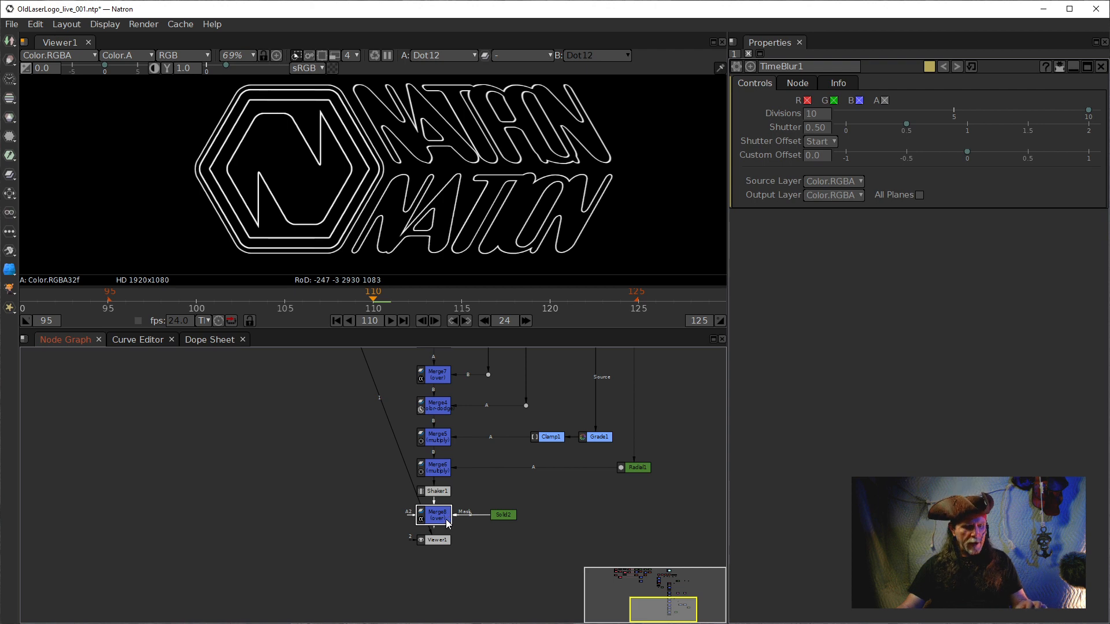
key(1)
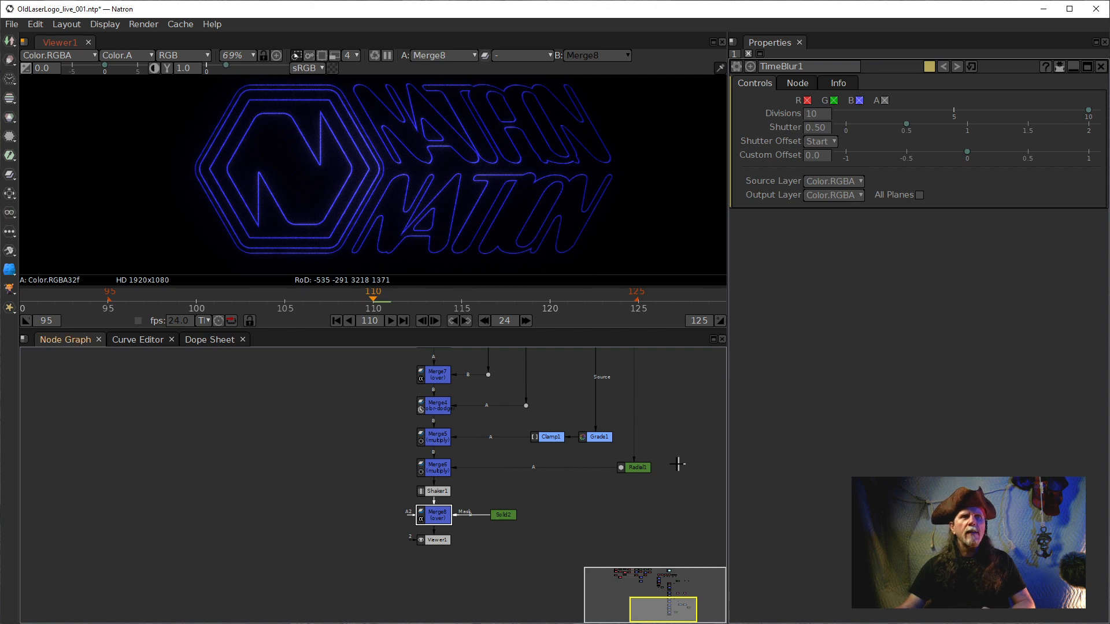
Step: Open the settings of Radial1, and set the Mix of the Merge6 multiply node it feeds to 0.80
click(632, 469)
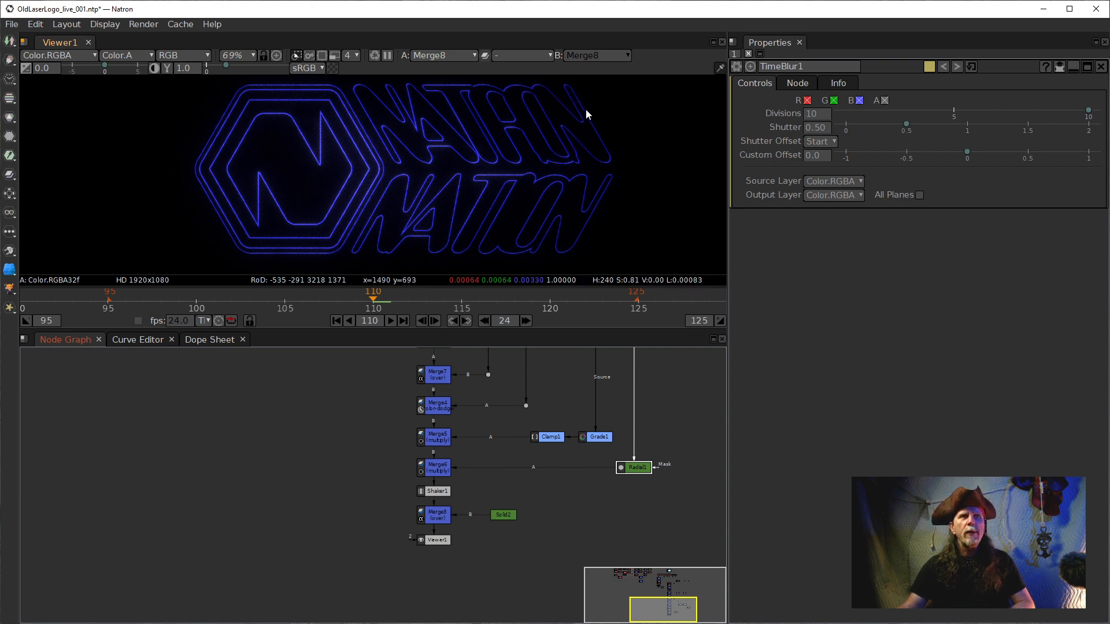
double_click(636, 468)
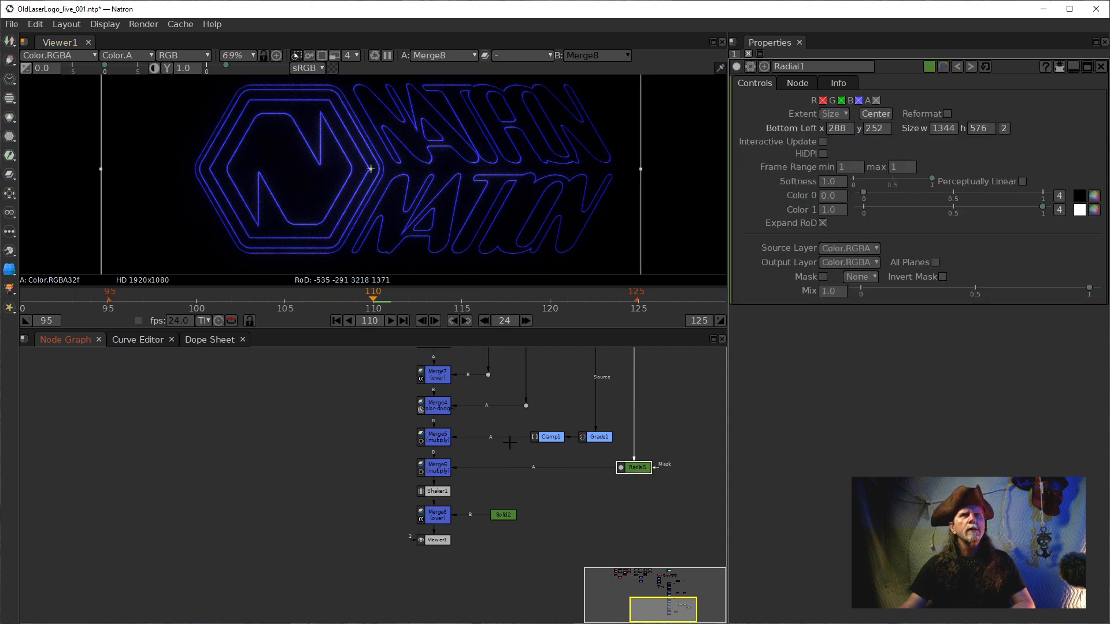
double_click(437, 466)
click(824, 253)
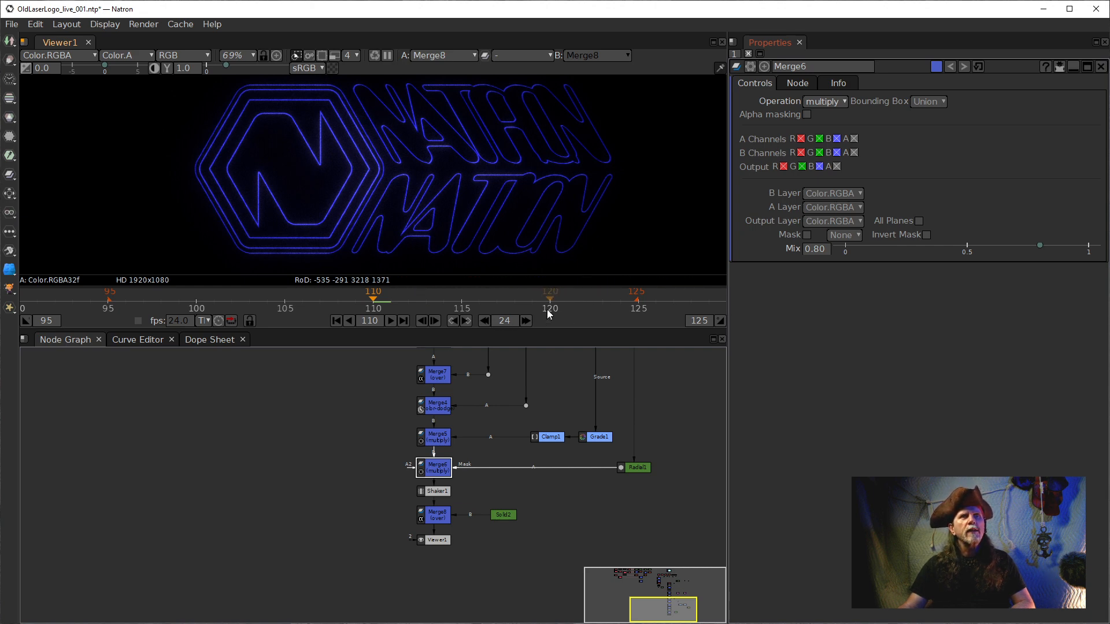
Step: Go to frame 124 and check the whole glowing logo within the HD frame at 40% zoom
click(619, 302)
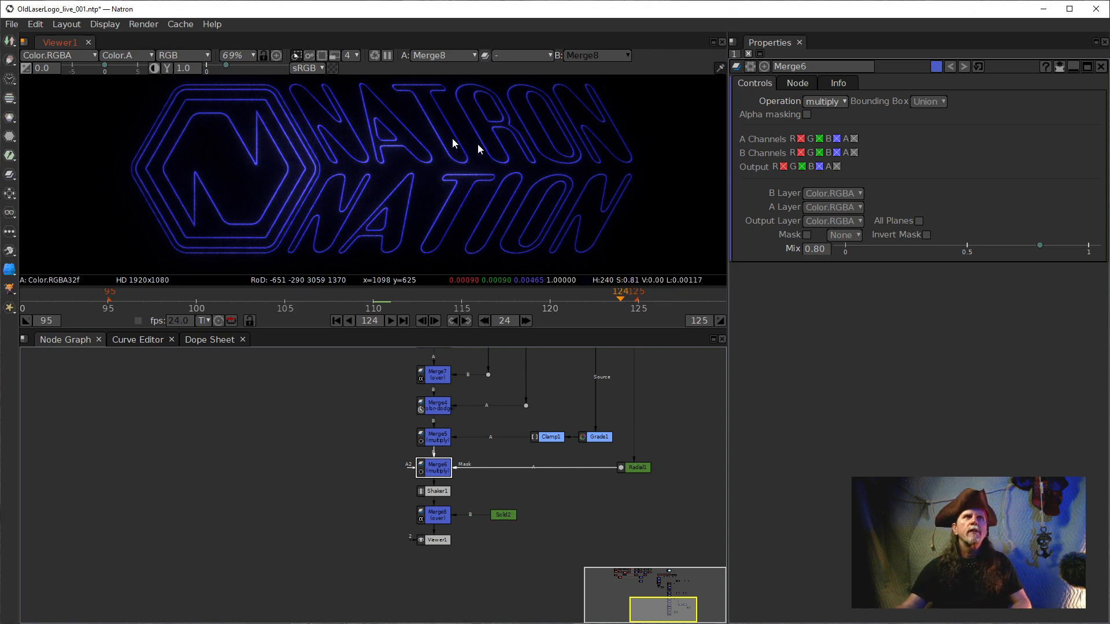
scroll(347, 211, down, 5)
mouse_move(400, 213)
mouse_down()
mouse_move(394, 193)
mouse_move(379, 209)
mouse_up()
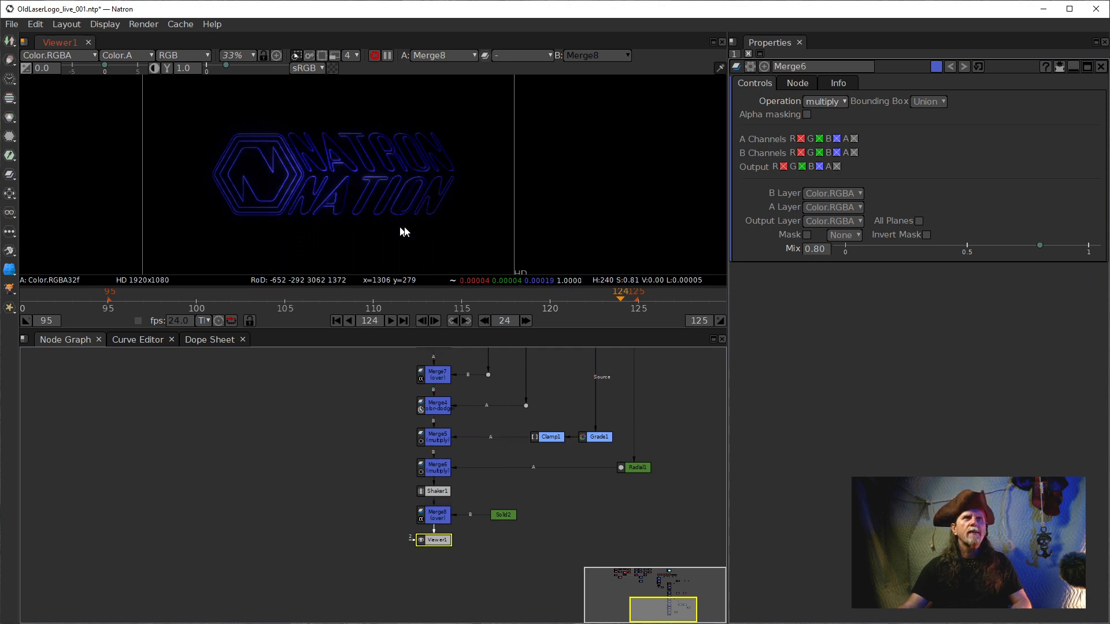
scroll(397, 223, up, 1)
drag(369, 226, 413, 227)
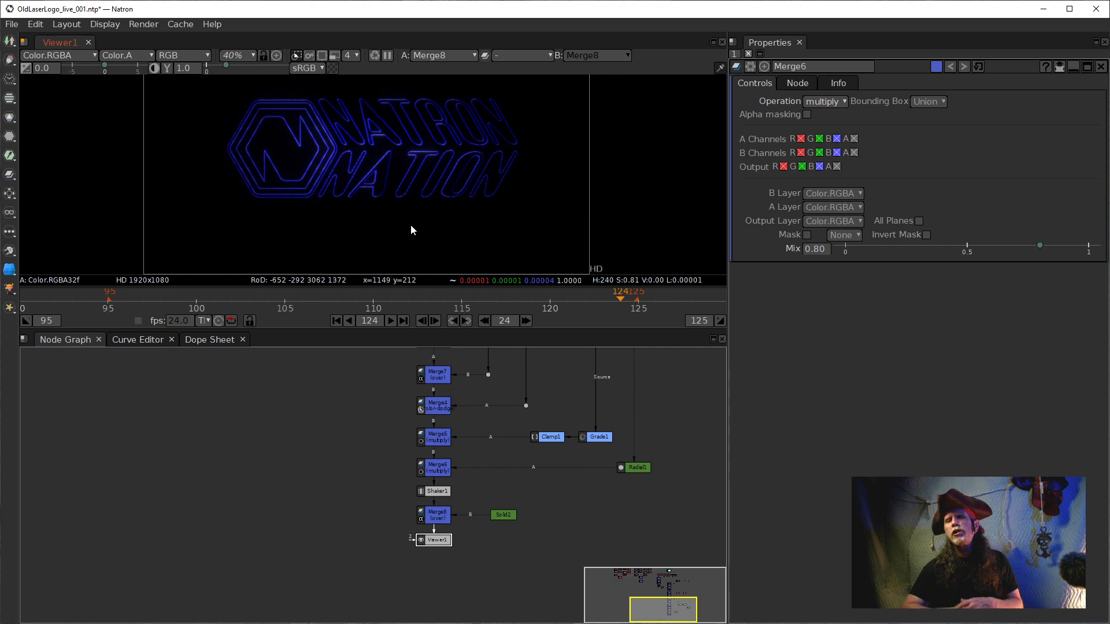